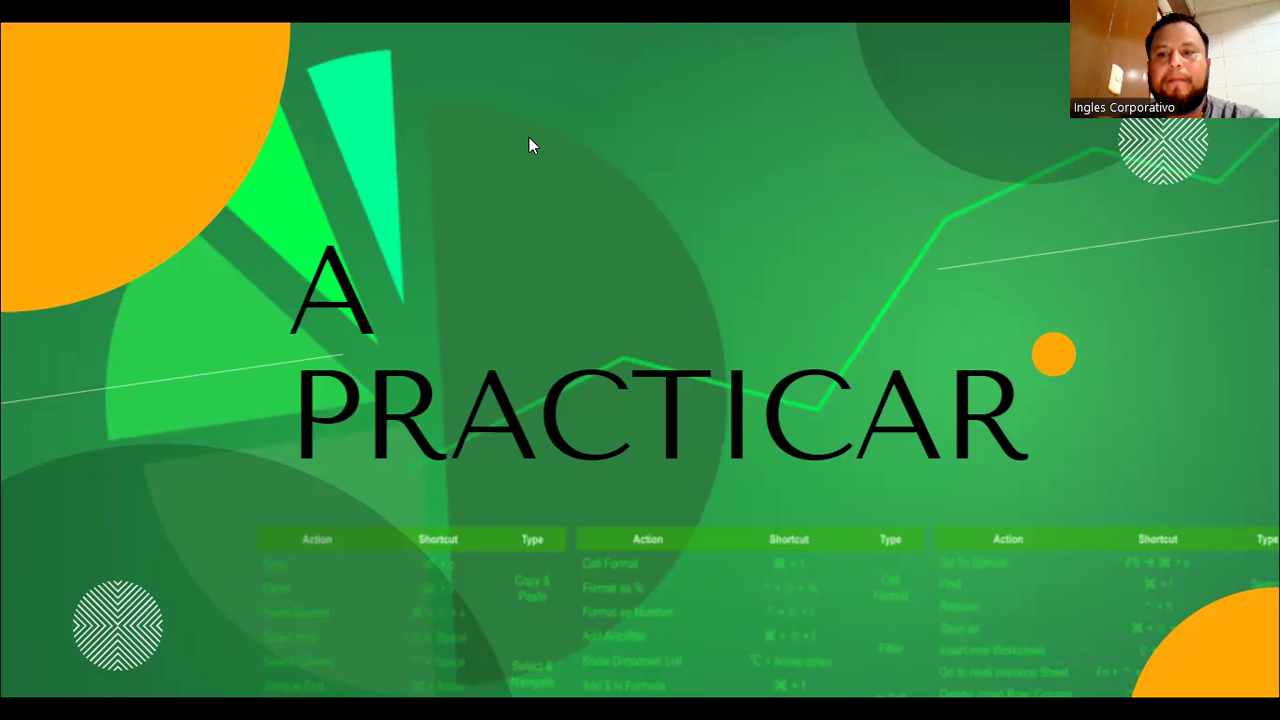
# Switch from the PowerPoint slideshow to the blank Excel workbook Libro1
pyautogui.hotkey('alt', 'Tab')
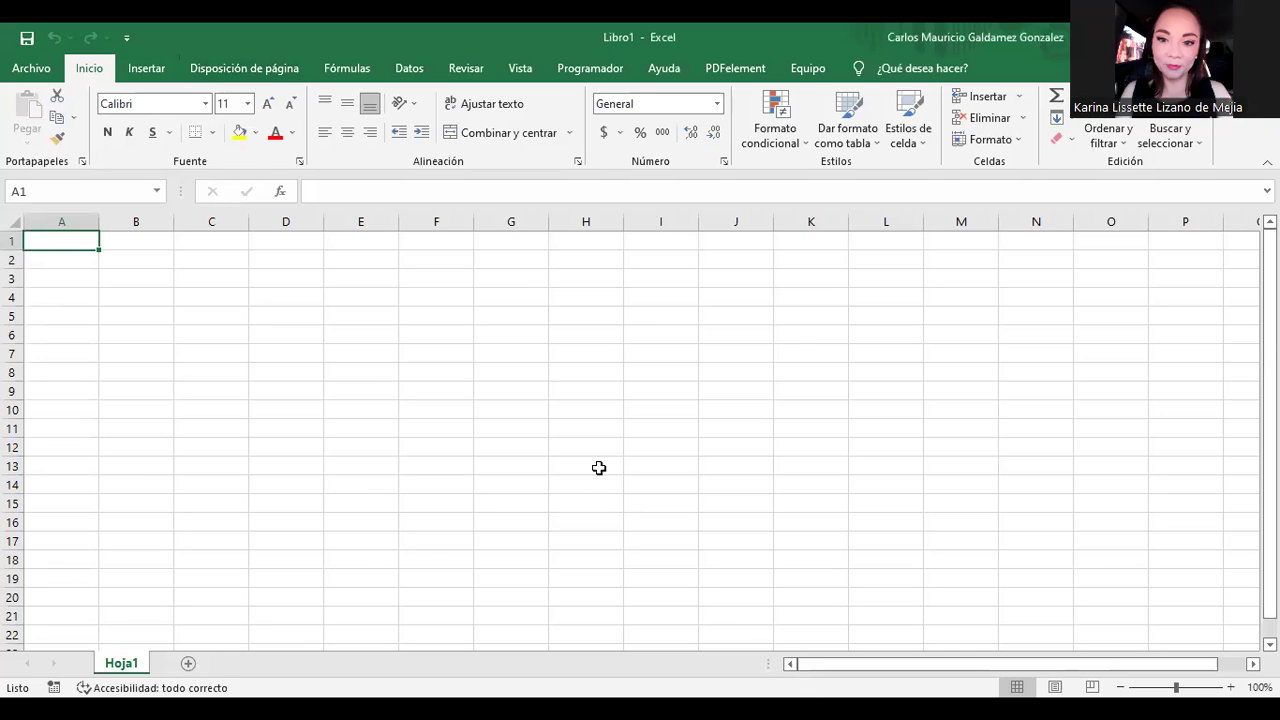
# Zoom the Hoja1 sheet to 145% and select cell A2
pyautogui.keyDown('ctrl'); pyautogui.scroll(3, 350, 494); pyautogui.keyUp('ctrl')
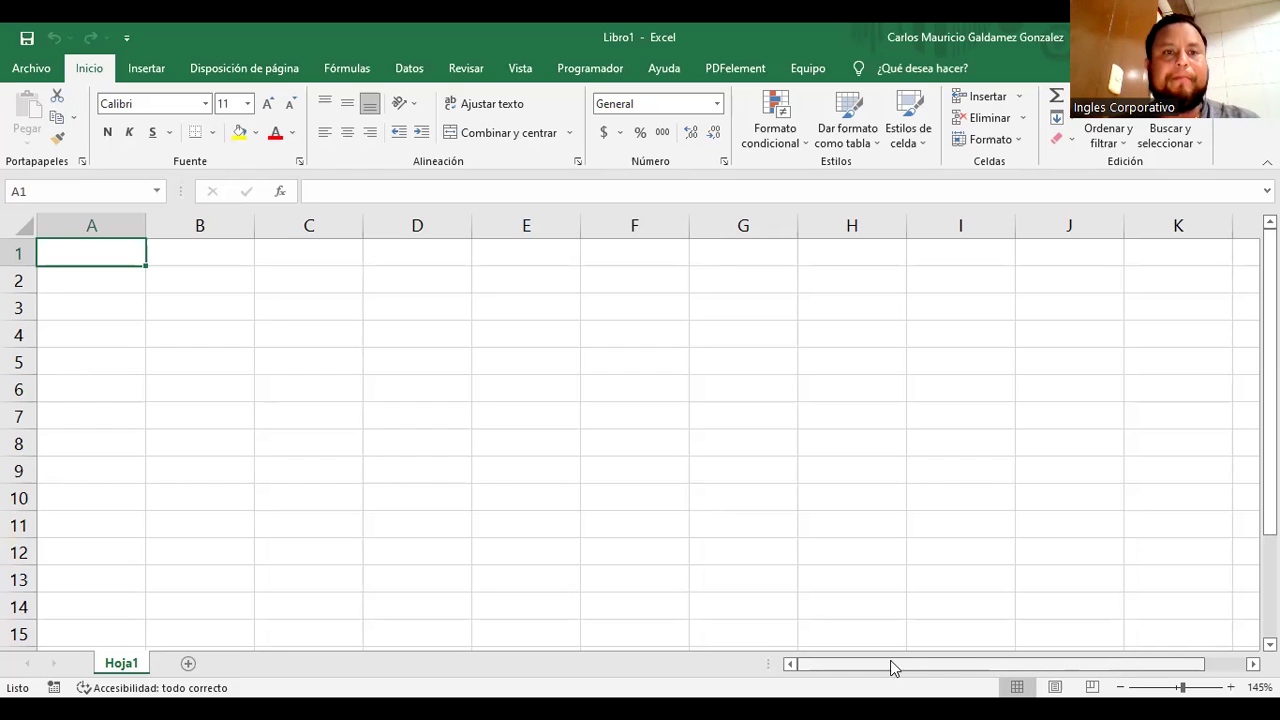
pyautogui.click(106, 285)
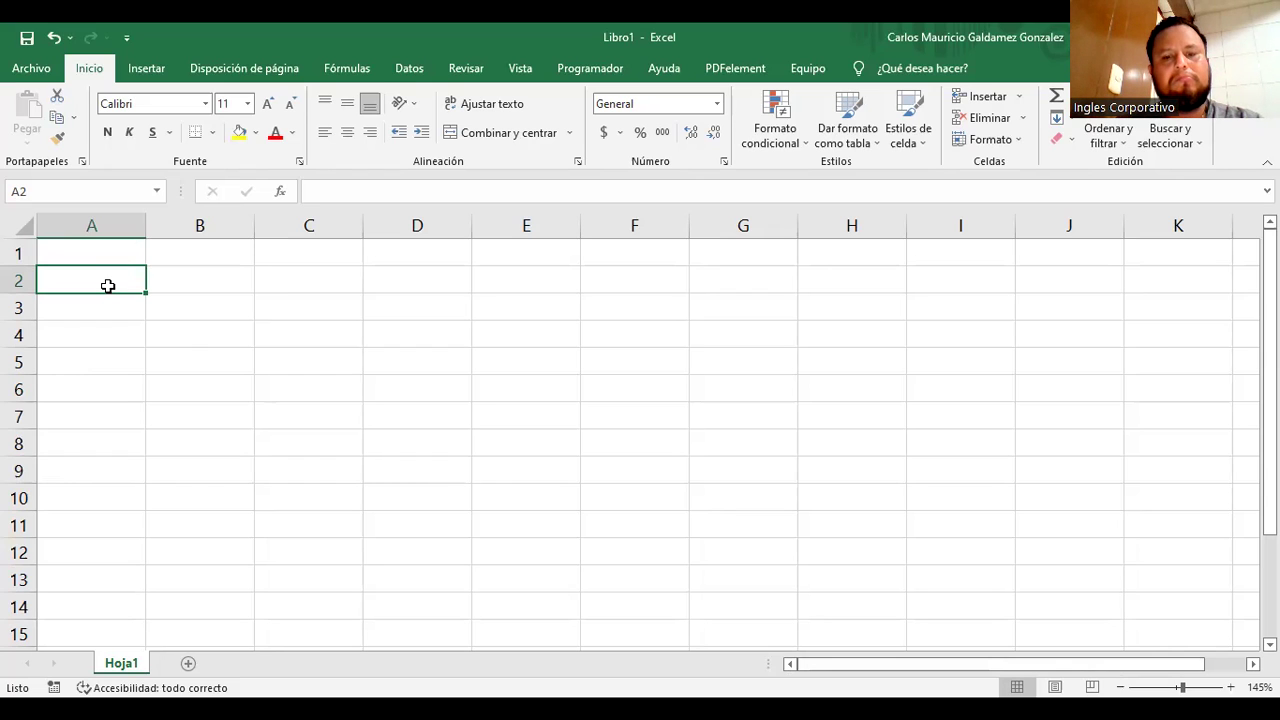
# Enter headers #, Dia, Mes, Año in A2:D2 and make them centered, bold and larger
pyautogui.write('#')
pyautogui.press('Tab')
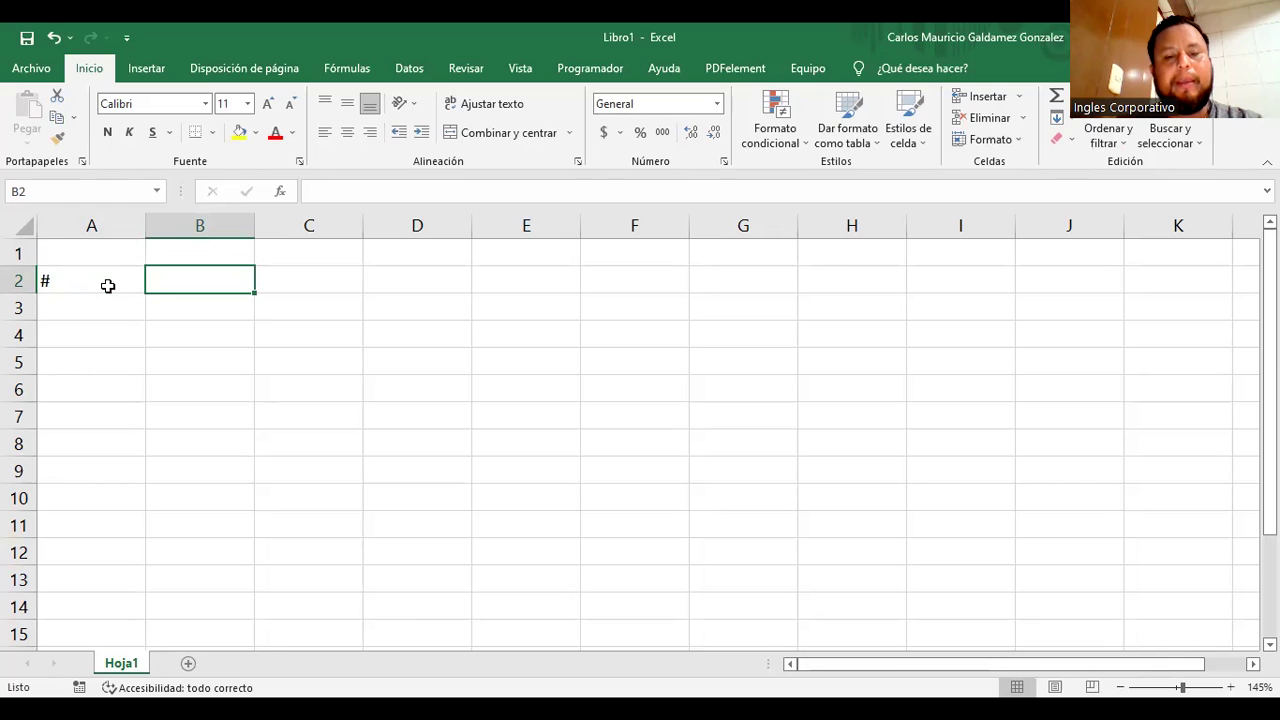
pyautogui.write('Dia')
pyautogui.press('Tab')
pyautogui.write('Mes')
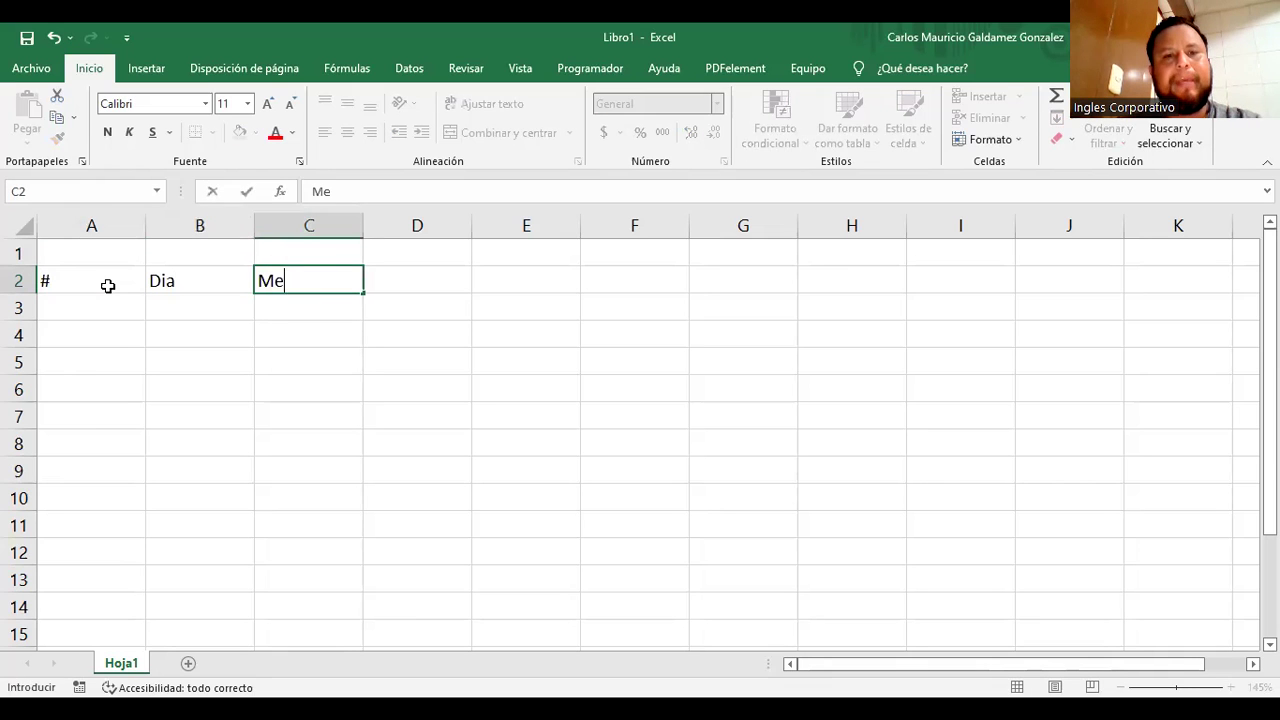
pyautogui.press('Tab')
pyautogui.write('Año')
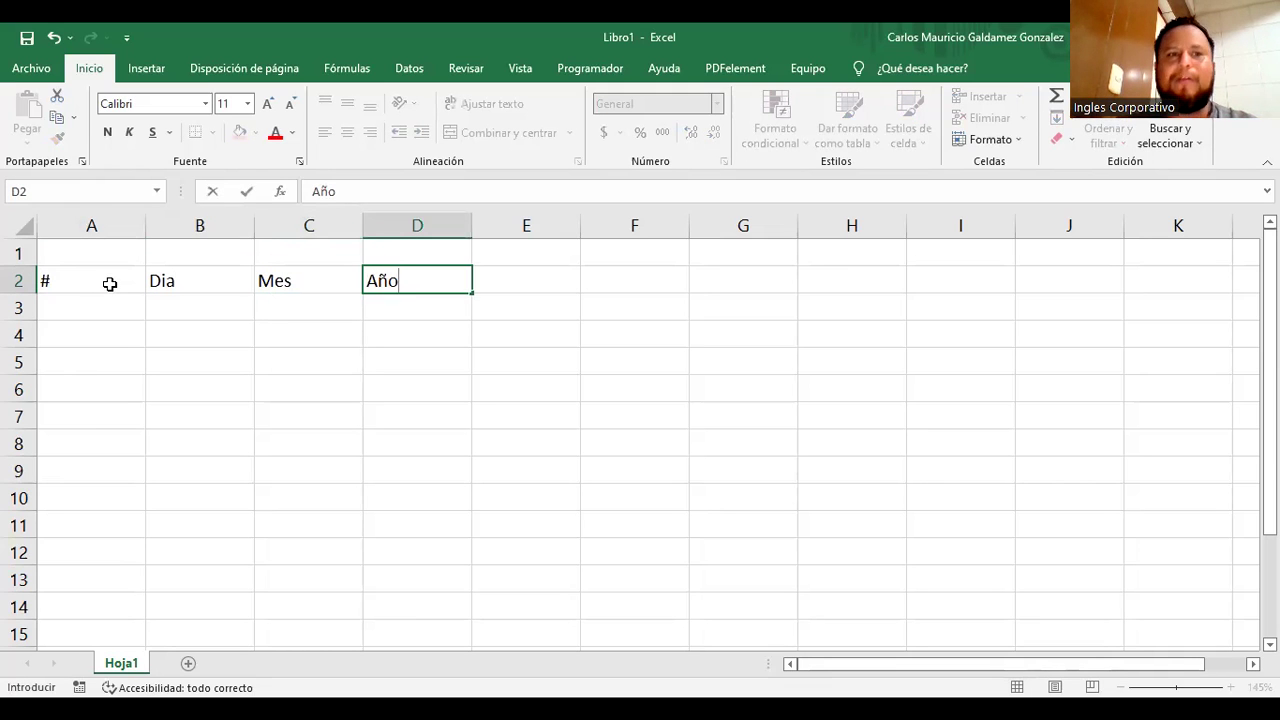
pyautogui.click(110, 282)
pyautogui.moveTo(110, 282); pyautogui.dragTo(390, 280)
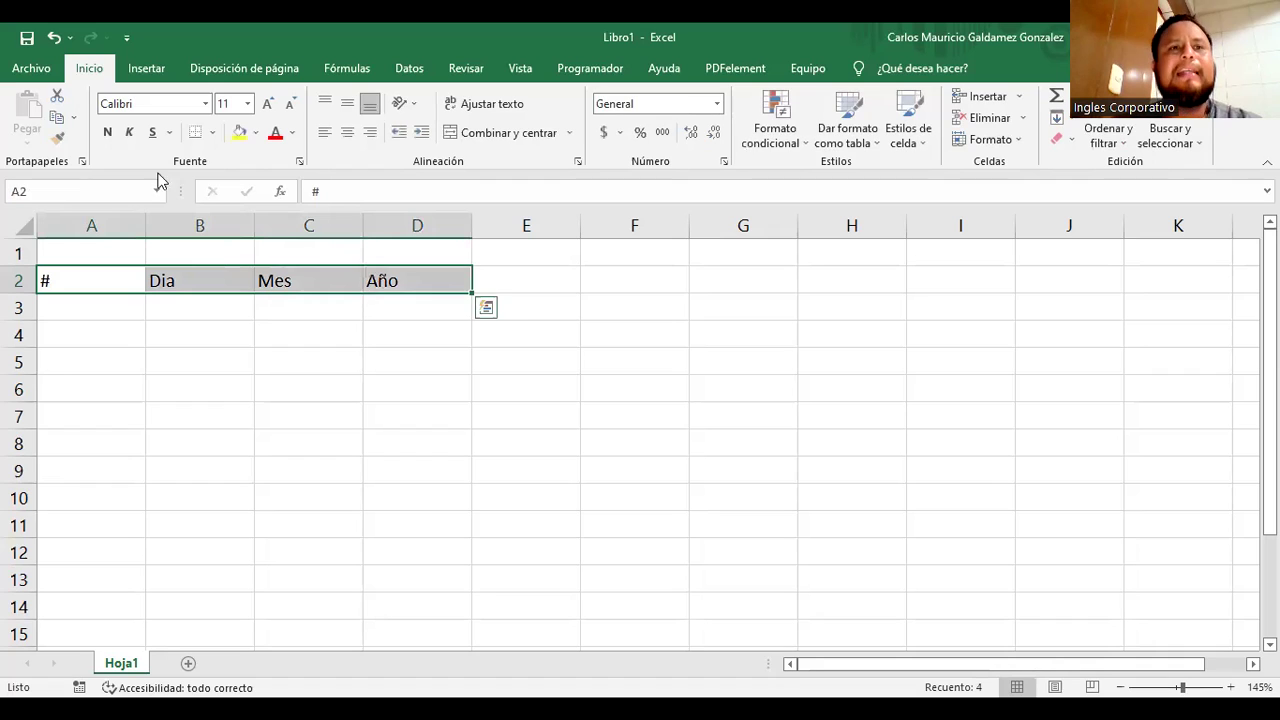
pyautogui.click(348, 133)
pyautogui.click(107, 132)
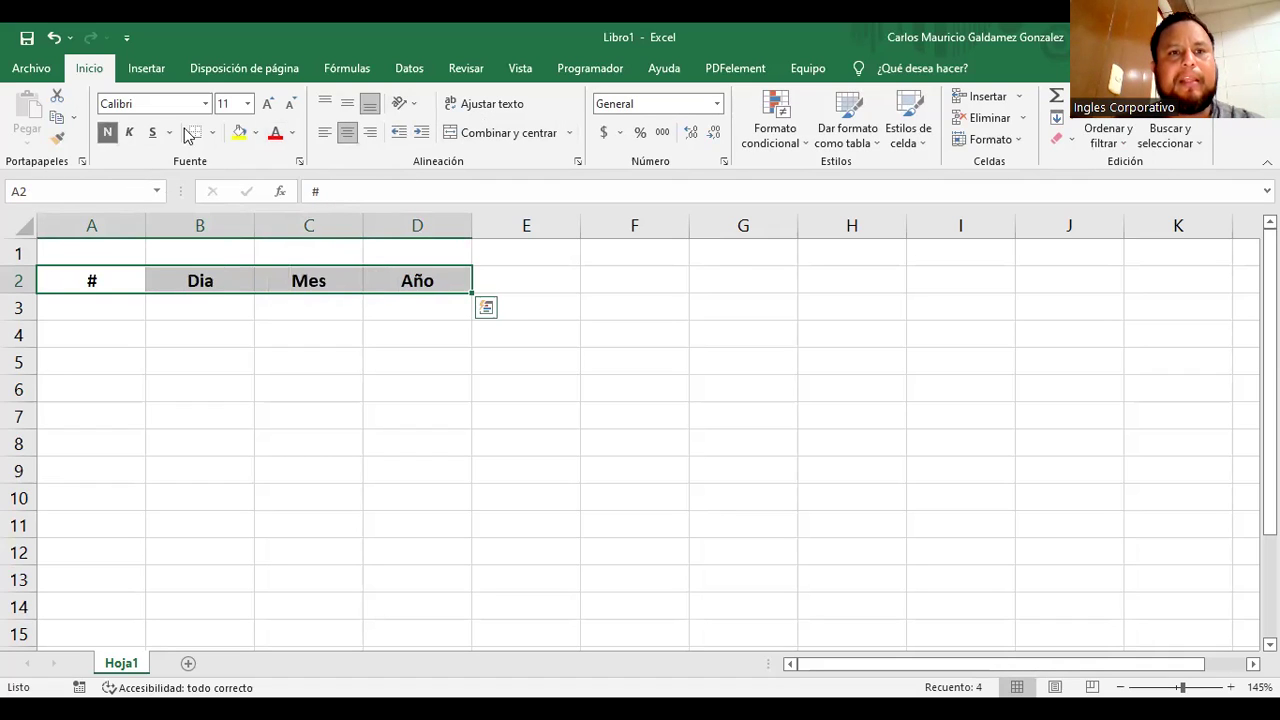
pyautogui.click(272, 103)
# Number rows 1 to 4 in A3:A6 and select those numbers
pyautogui.click(97, 314)
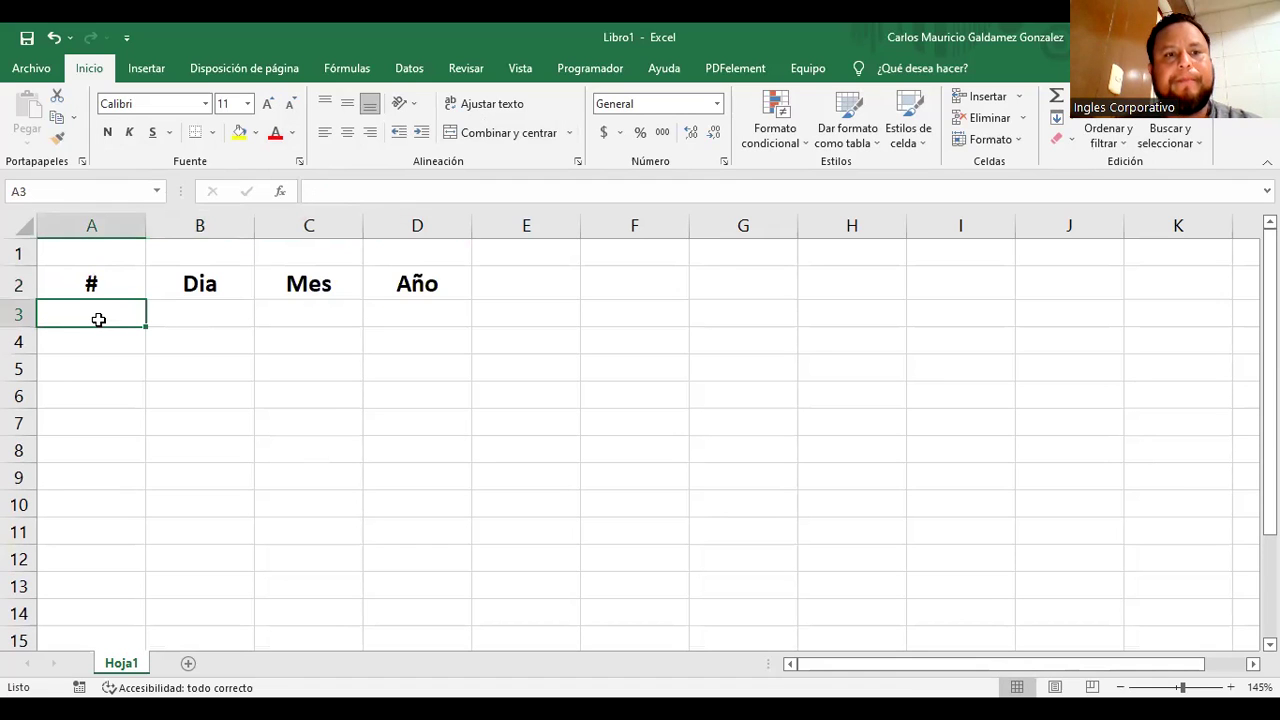
pyautogui.write('1')
pyautogui.press('Return')
pyautogui.write('2')
pyautogui.press('Return')
pyautogui.write('3')
pyautogui.press('Return')
pyautogui.write('4')
pyautogui.press('Return')
pyautogui.press('Up')
pyautogui.press('Up')
pyautogui.press('Up')
pyautogui.press('Up')
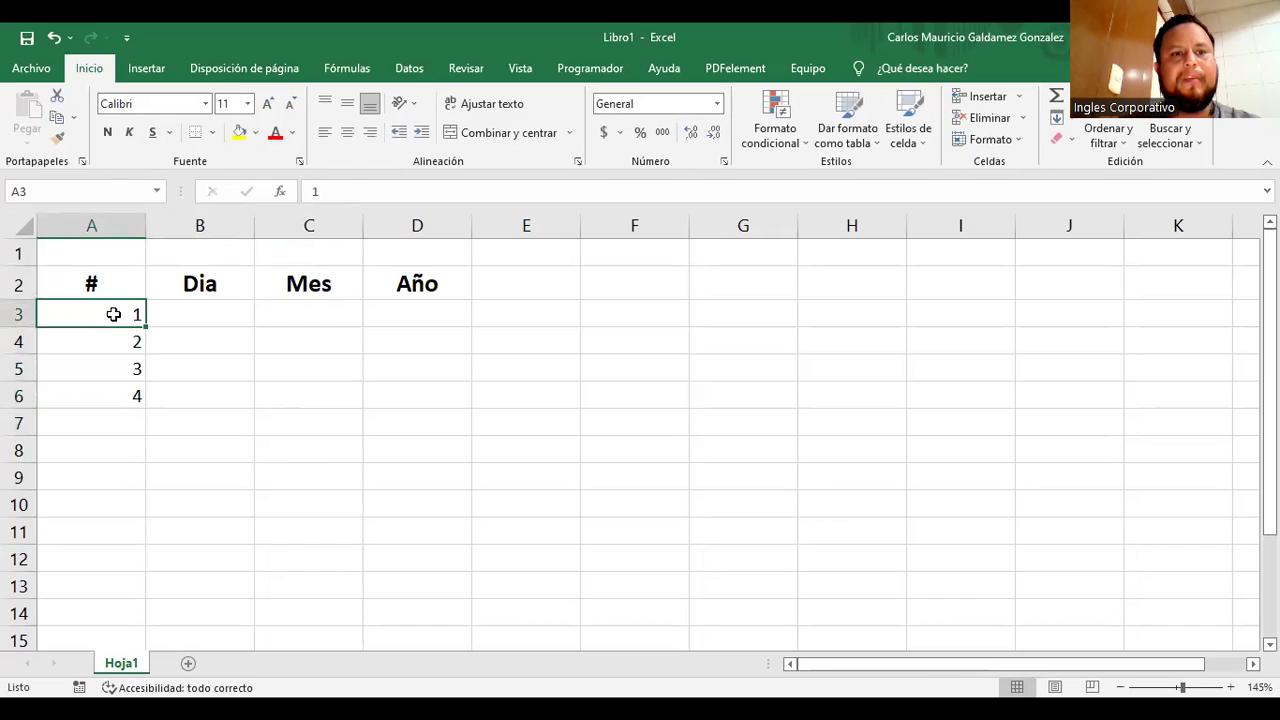
pyautogui.hotkey('shift', 'Down')
pyautogui.hotkey('shift', 'Down')
pyautogui.hotkey('shift', 'Down')
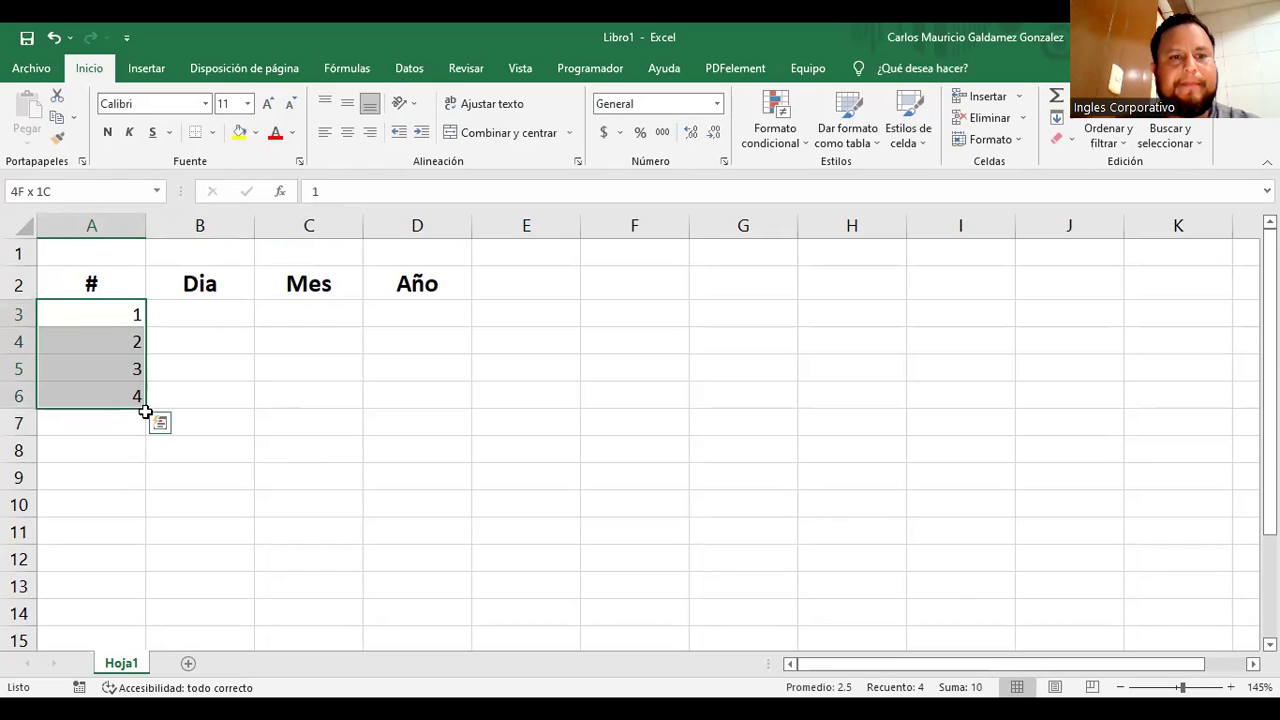
# Fill the numbering down to 7 in cell A9
pyautogui.moveTo(146, 408); pyautogui.dragTo(114, 485)
pyautogui.click(262, 478)
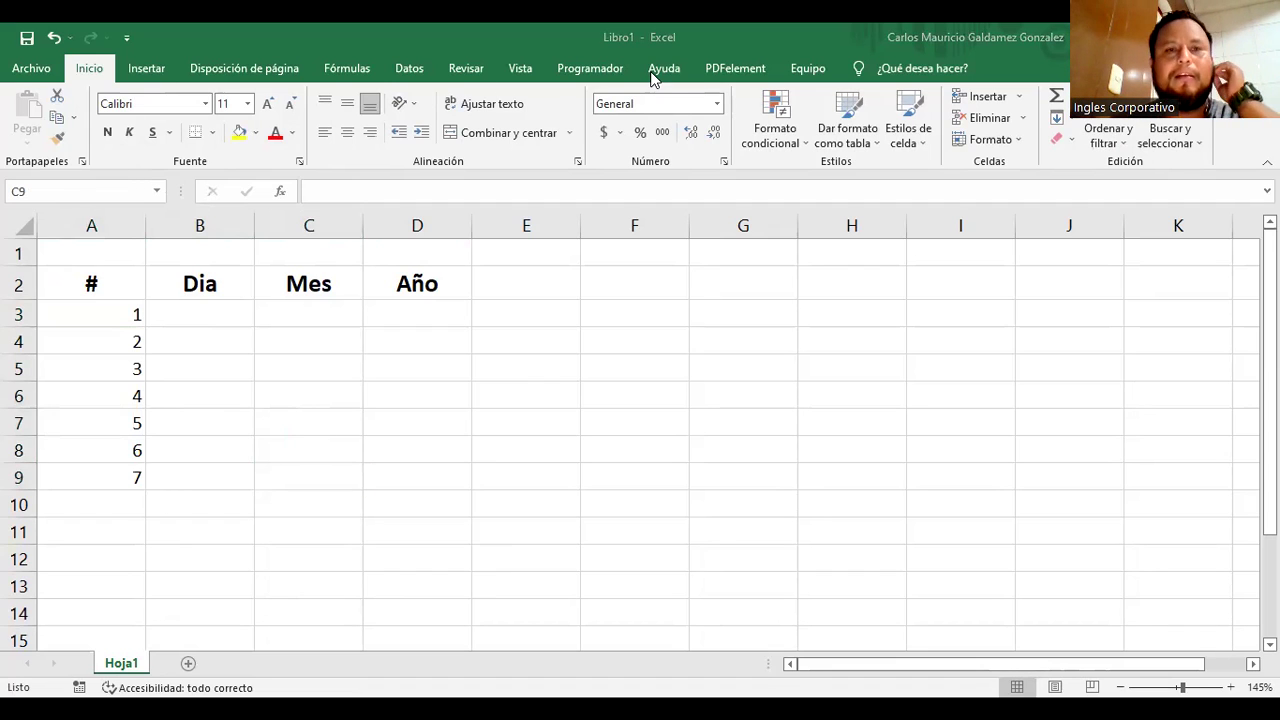
pyautogui.click(209, 316)
pyautogui.moveTo(754, 320); pyautogui.dragTo(943, 503)
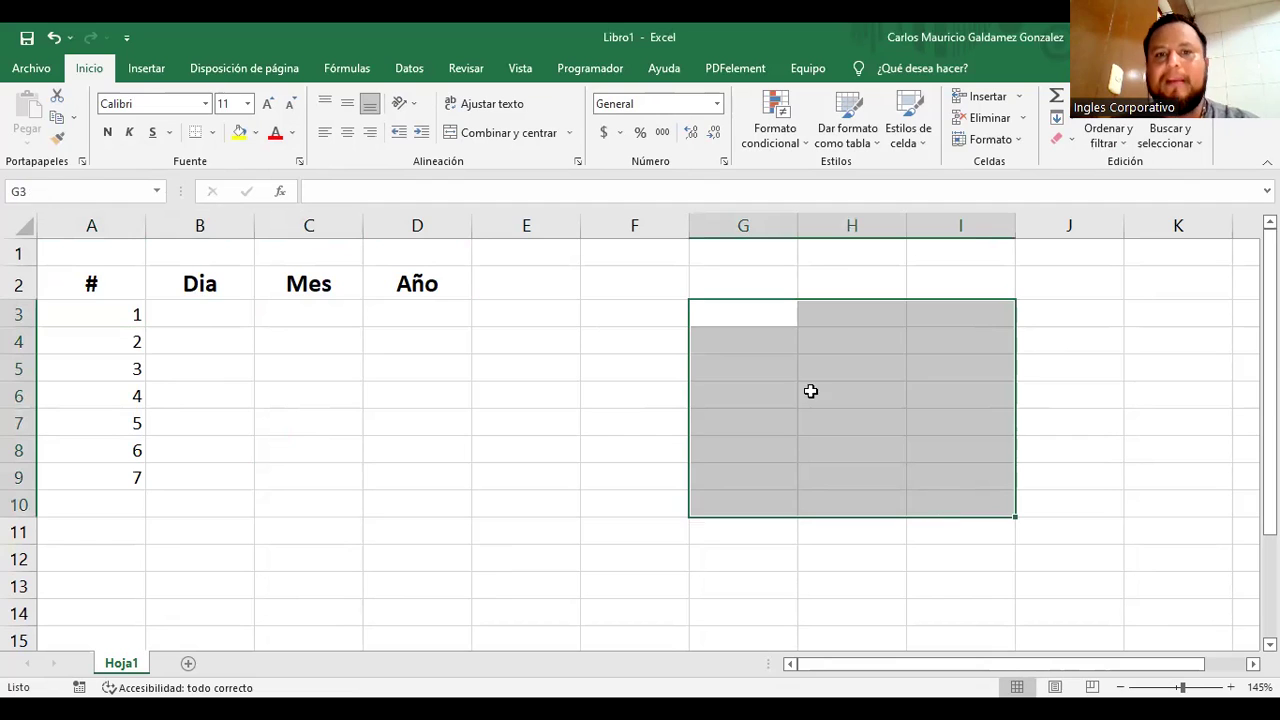
# Apply Todos los bordes to every cell of the table A2:D9
pyautogui.moveTo(126, 279); pyautogui.dragTo(377, 478)
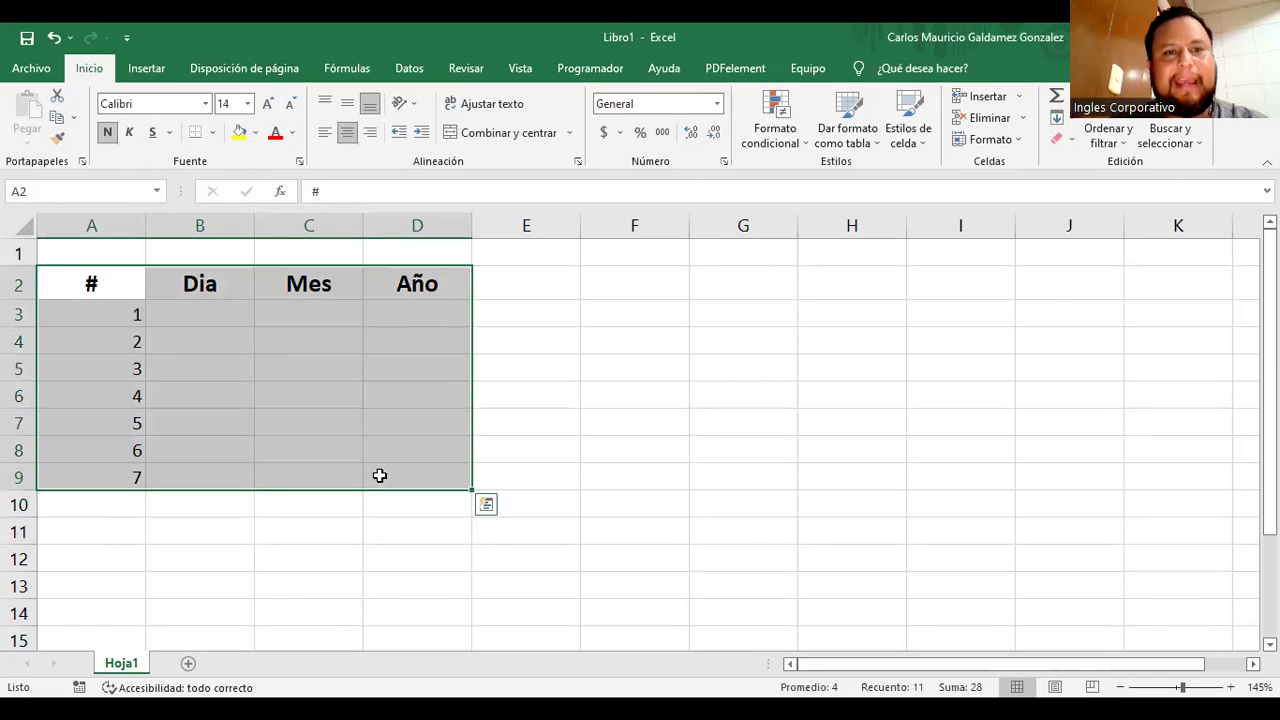
pyautogui.click(214, 133)
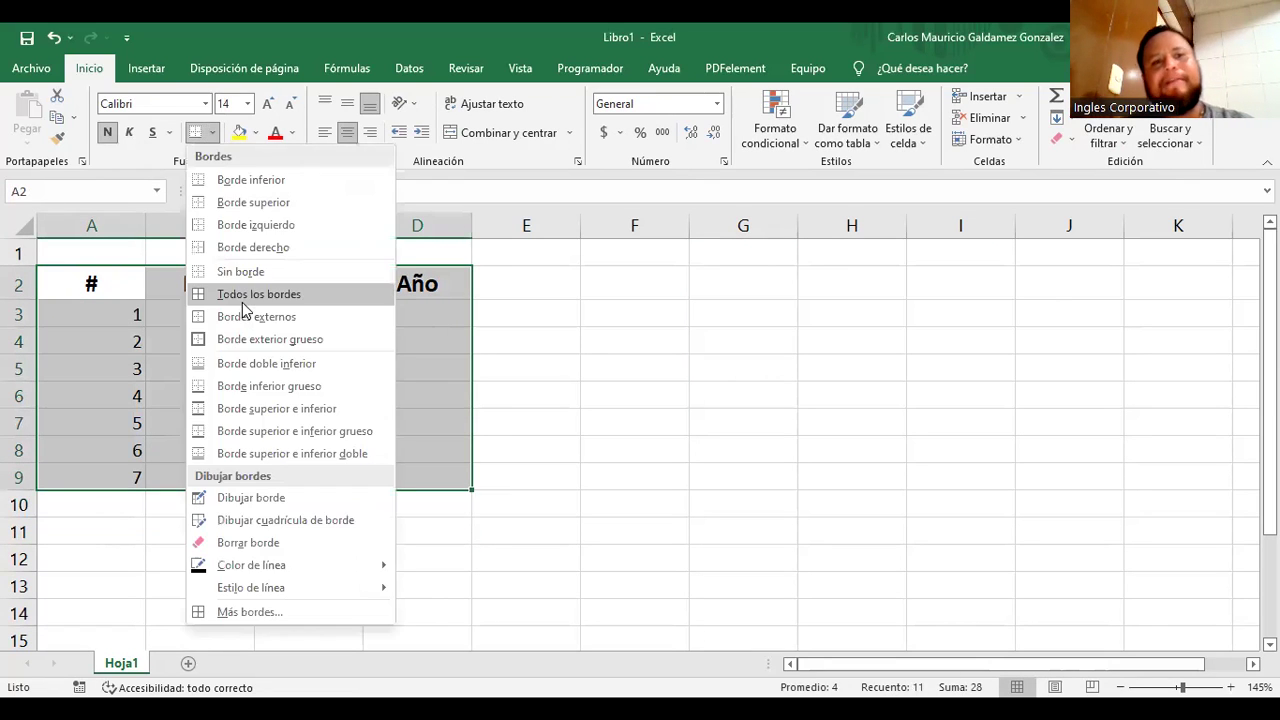
pyautogui.click(254, 298)
pyautogui.click(313, 335)
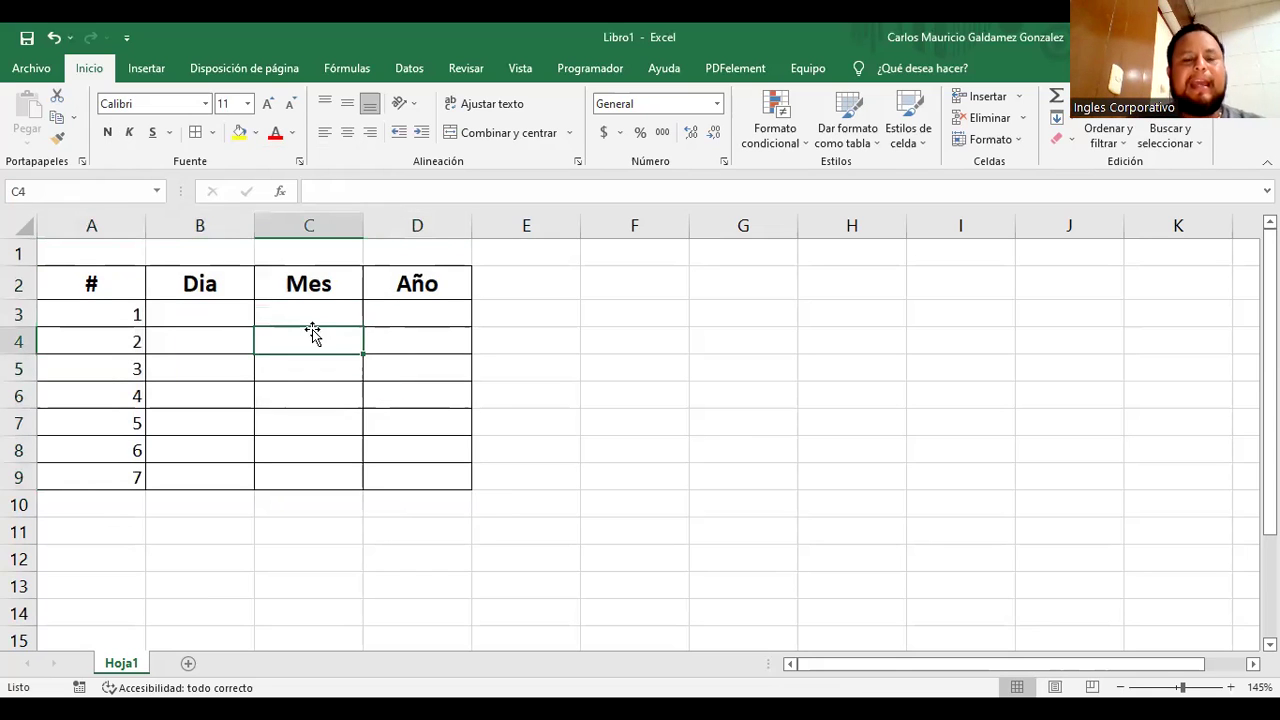
pyautogui.moveTo(743, 281); pyautogui.dragTo(988, 507)
pyautogui.moveTo(194, 317); pyautogui.dragTo(196, 474)
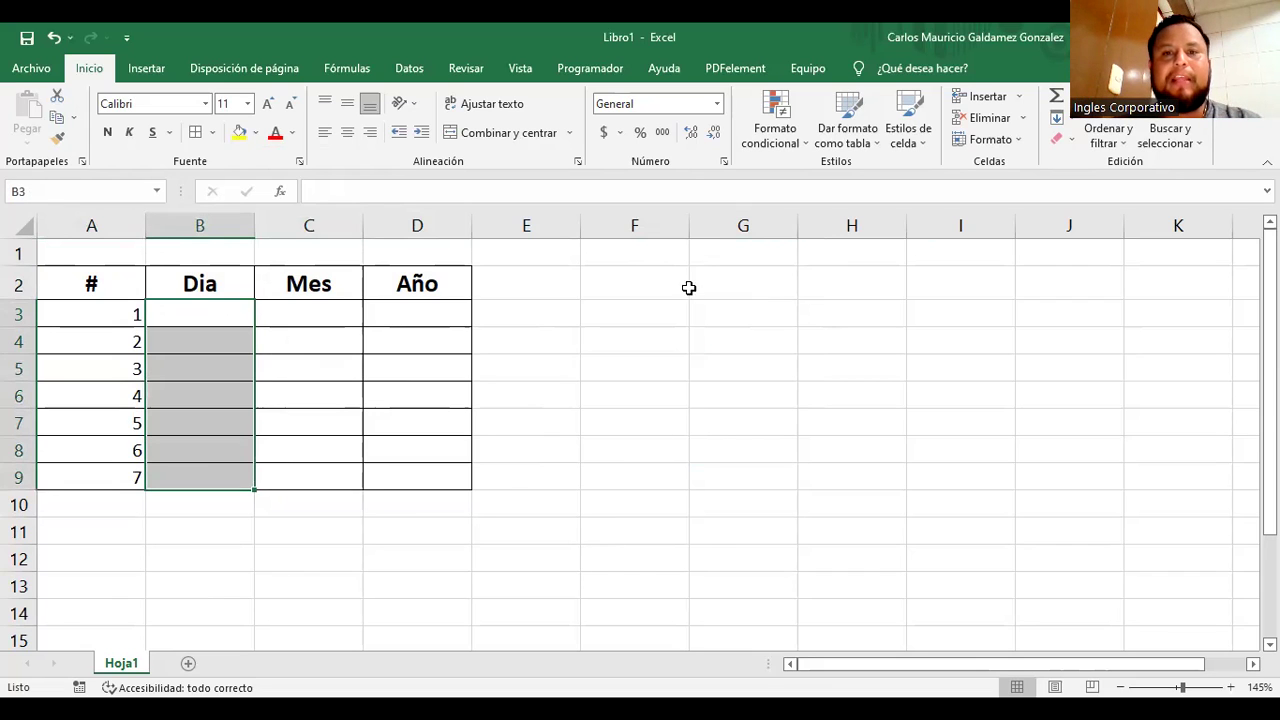
# Type Lunes, Martes, Miercoles in G2:G4 and fill the weekdays down to Domingo in G8
pyautogui.click(655, 289)
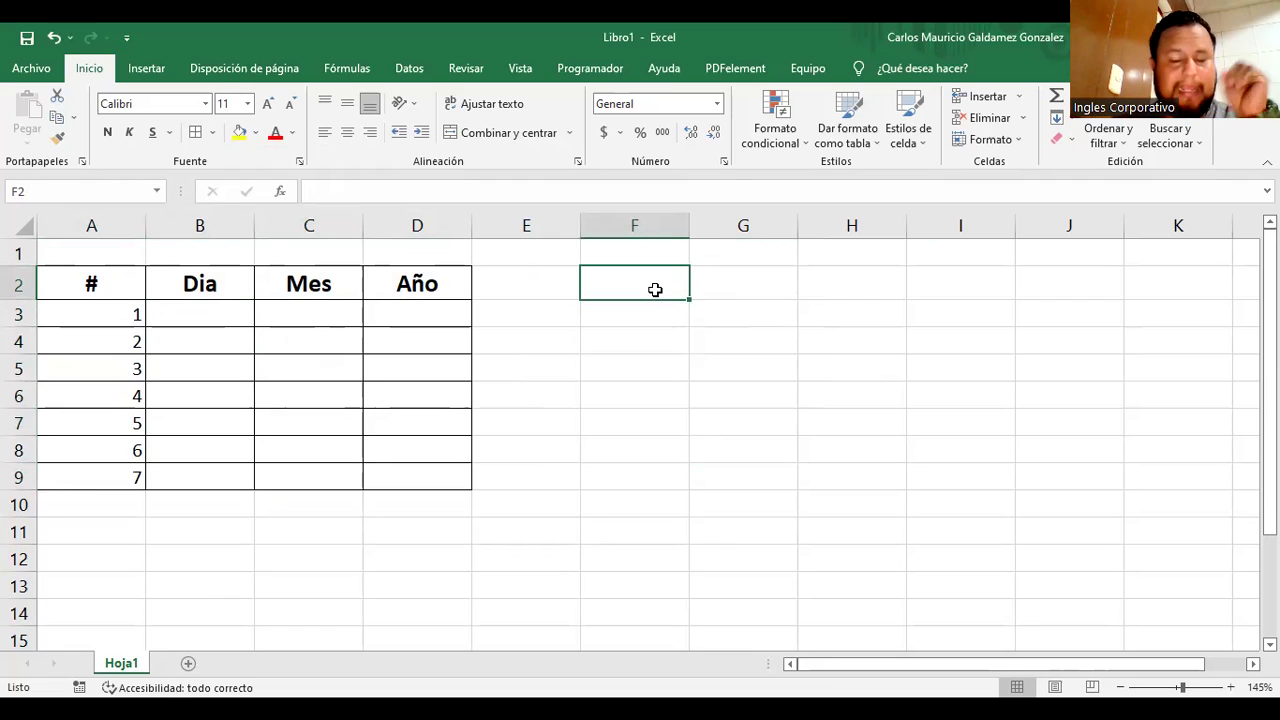
pyautogui.click(745, 290)
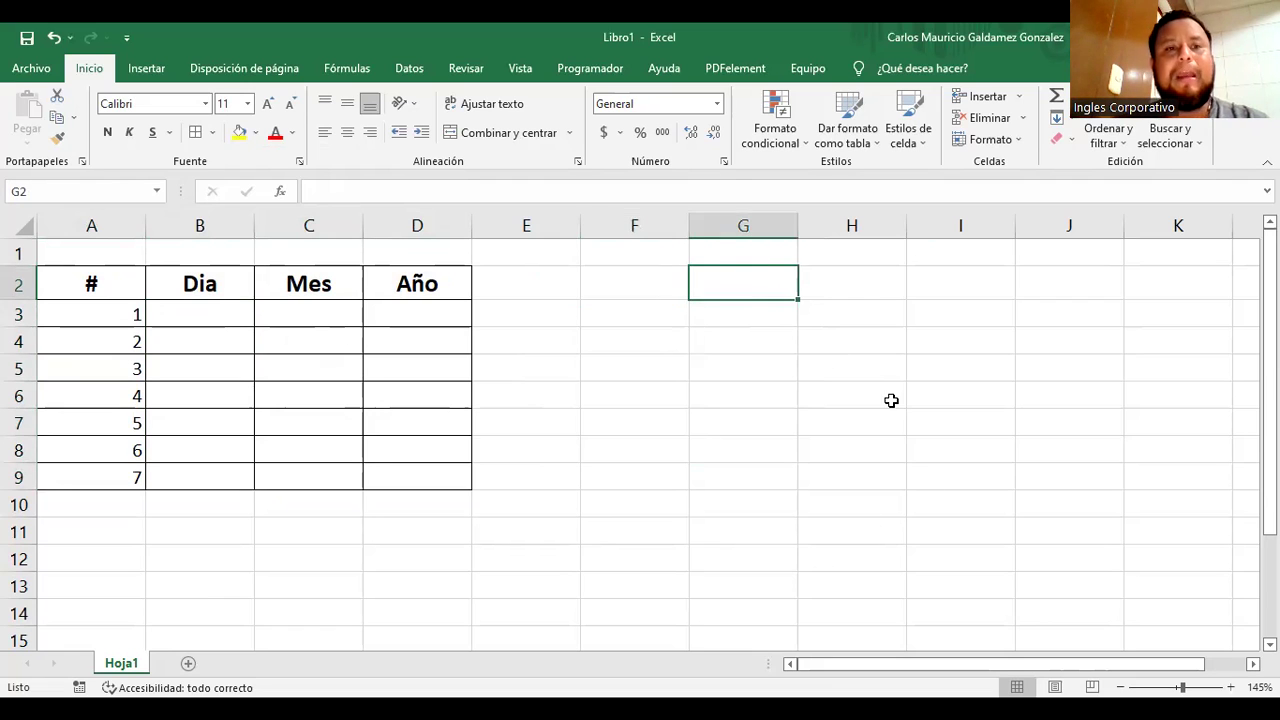
pyautogui.write('Lunes')
pyautogui.press('Return')
pyautogui.write('M')
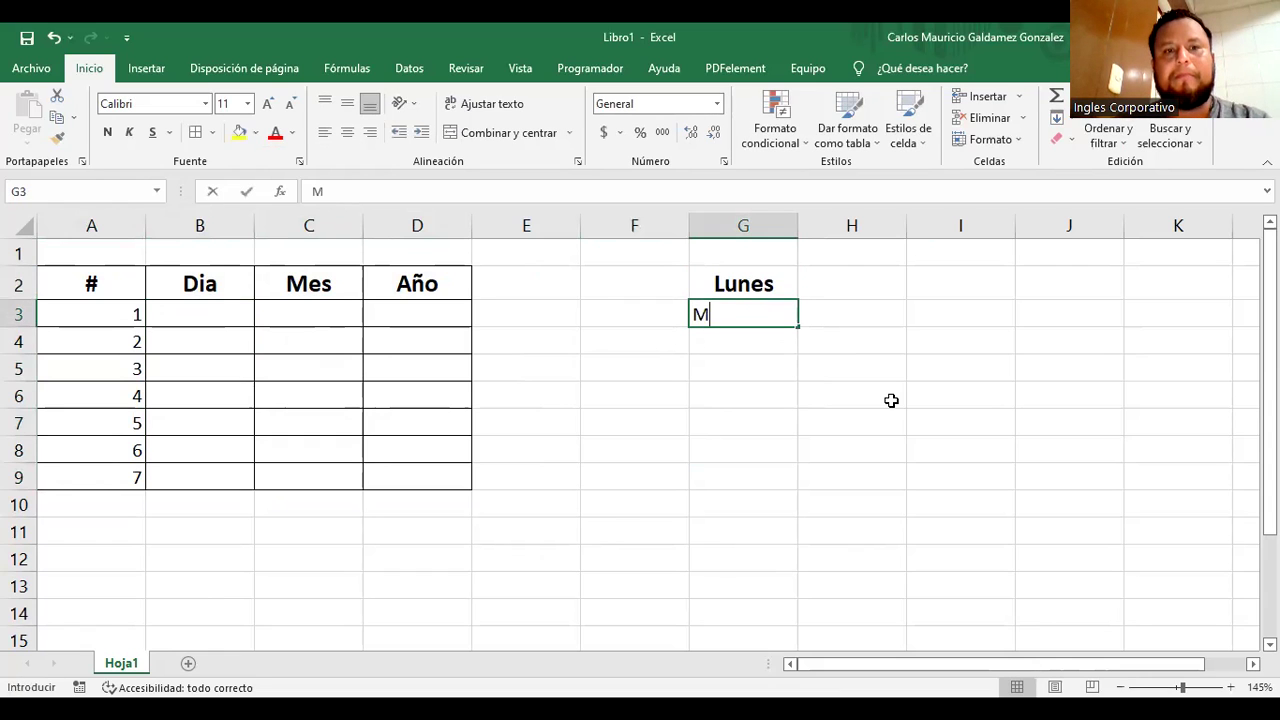
pyautogui.write('artes')
pyautogui.press('Return')
pyautogui.write('Mie')
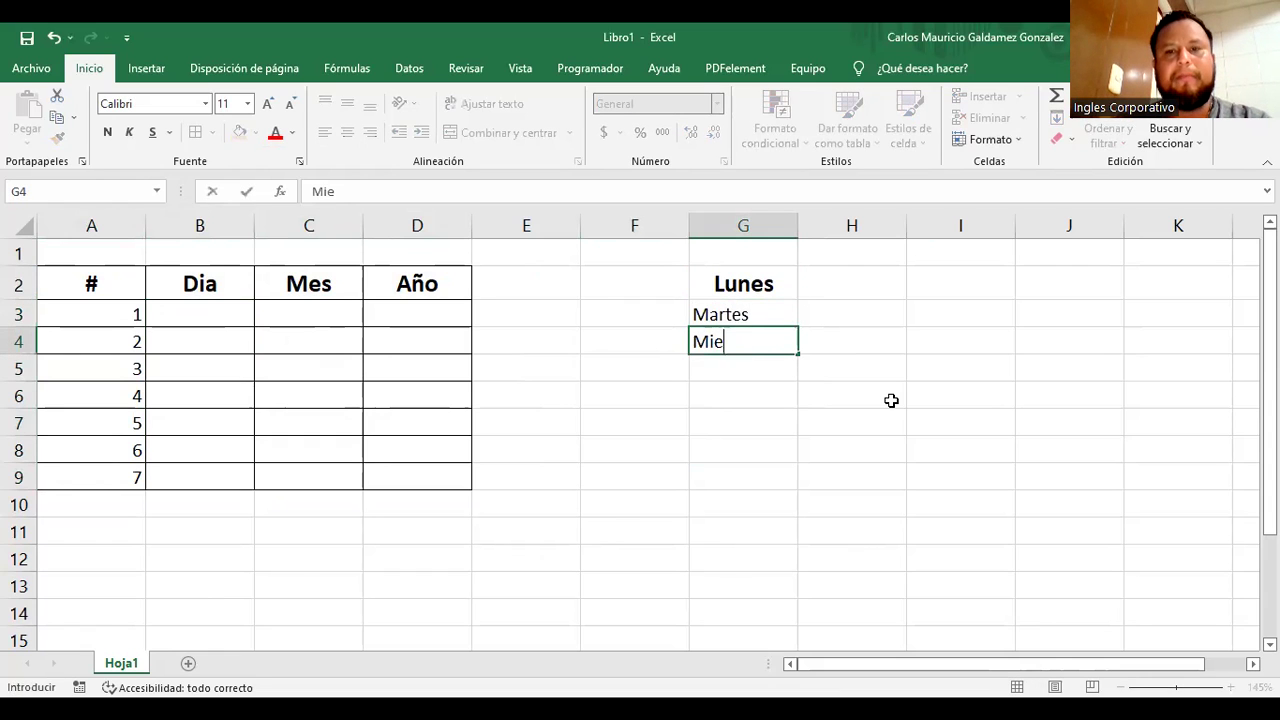
pyautogui.write('rcoles')
pyautogui.press('Return')
pyautogui.moveTo(718, 278); pyautogui.dragTo(760, 340)
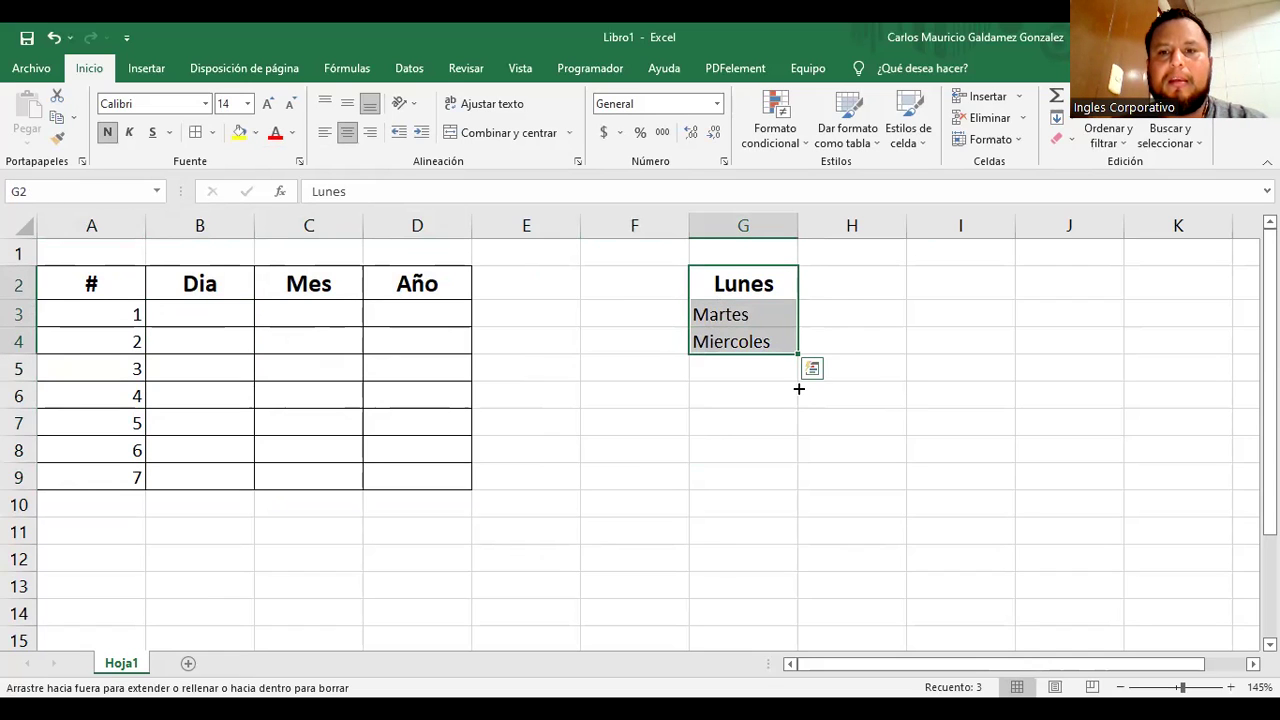
pyautogui.moveTo(795, 475); pyautogui.dragTo(795, 475)
# Remove bold from the weekday list G2:G8 and try copying Martes' formatting across it
pyautogui.moveTo(731, 287); pyautogui.dragTo(738, 462)
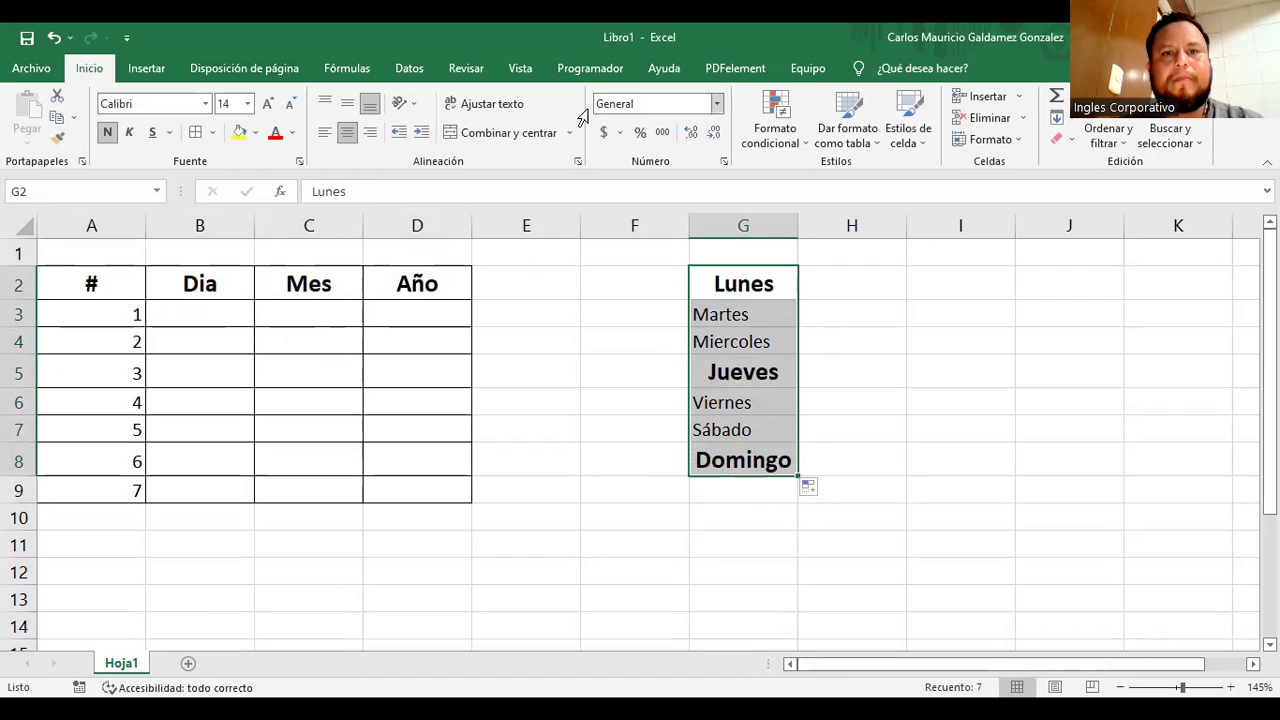
pyautogui.click(718, 104)
pyautogui.click(675, 135)
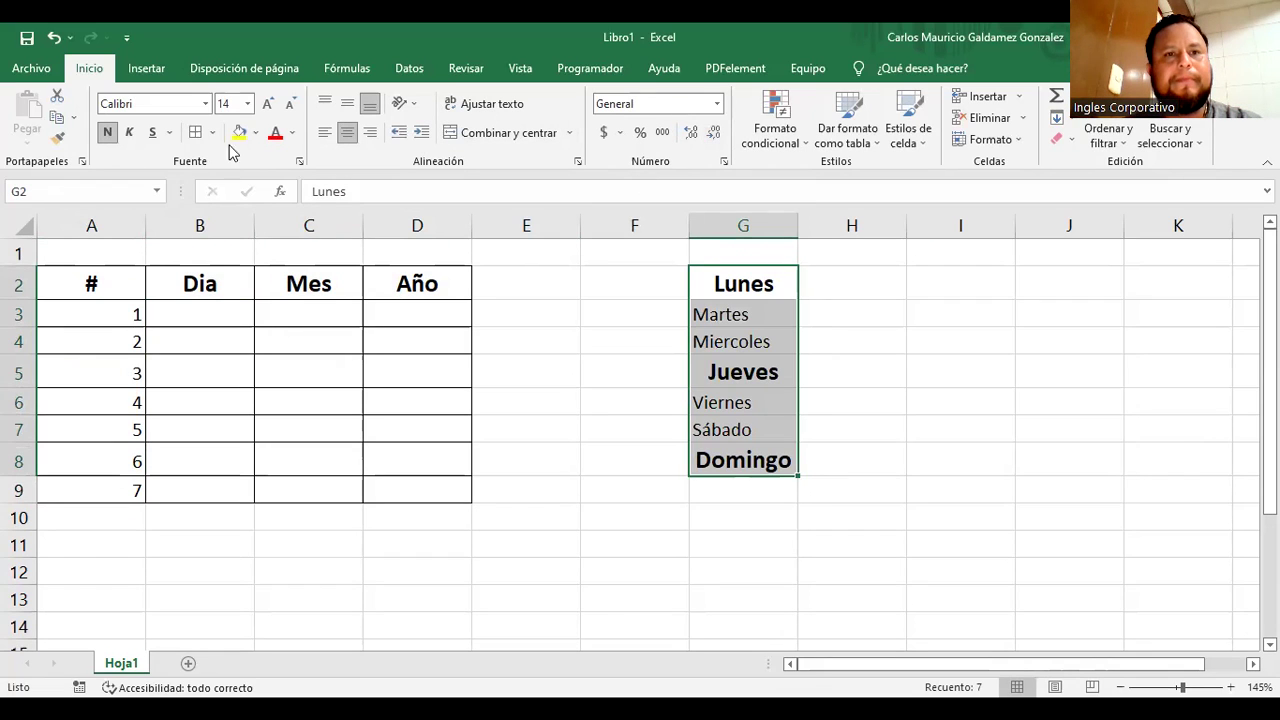
pyautogui.click(108, 133)
pyautogui.moveTo(692, 318); pyautogui.dragTo(712, 340)
pyautogui.hotkey('ctrl', 'z')
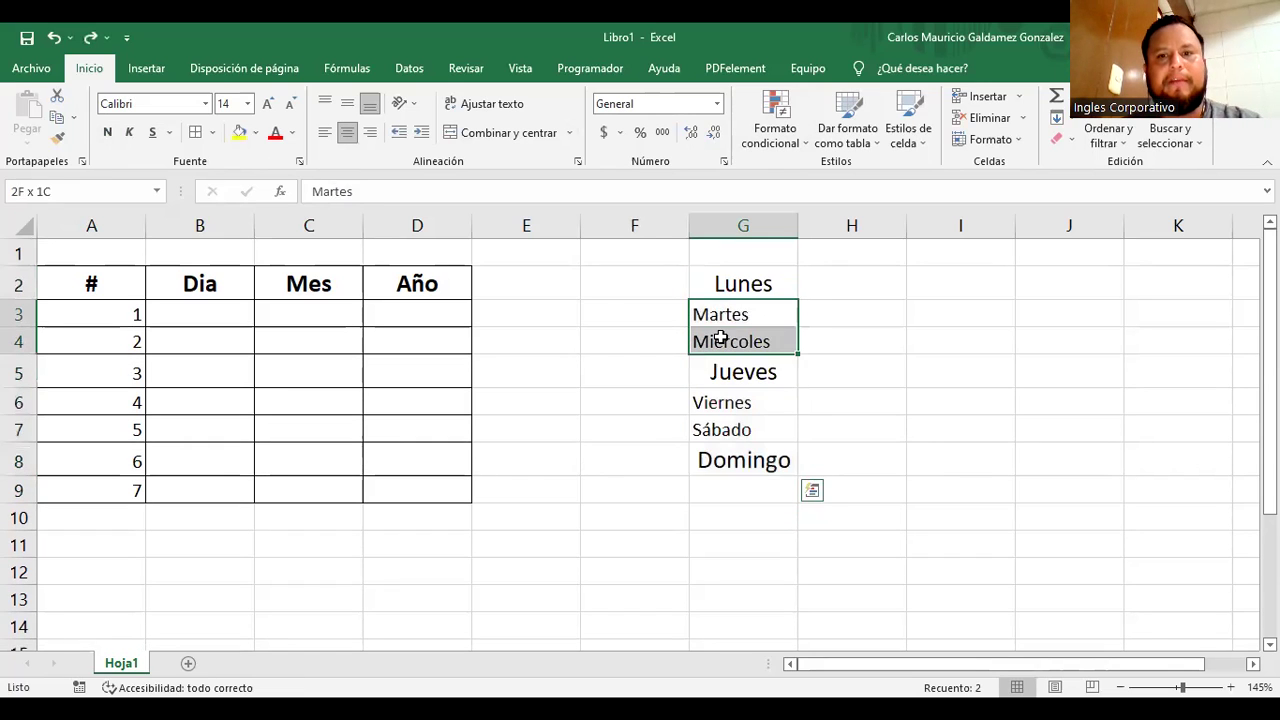
pyautogui.click(60, 143)
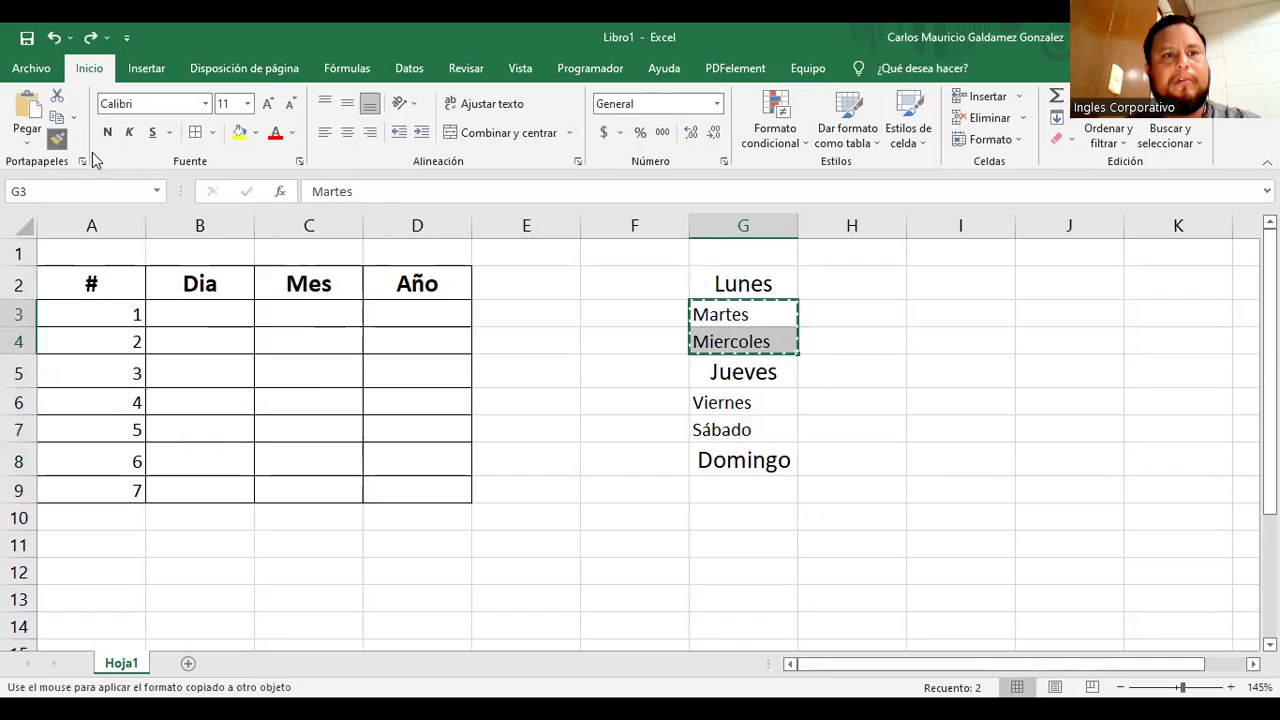
pyautogui.moveTo(780, 283); pyautogui.dragTo(795, 471)
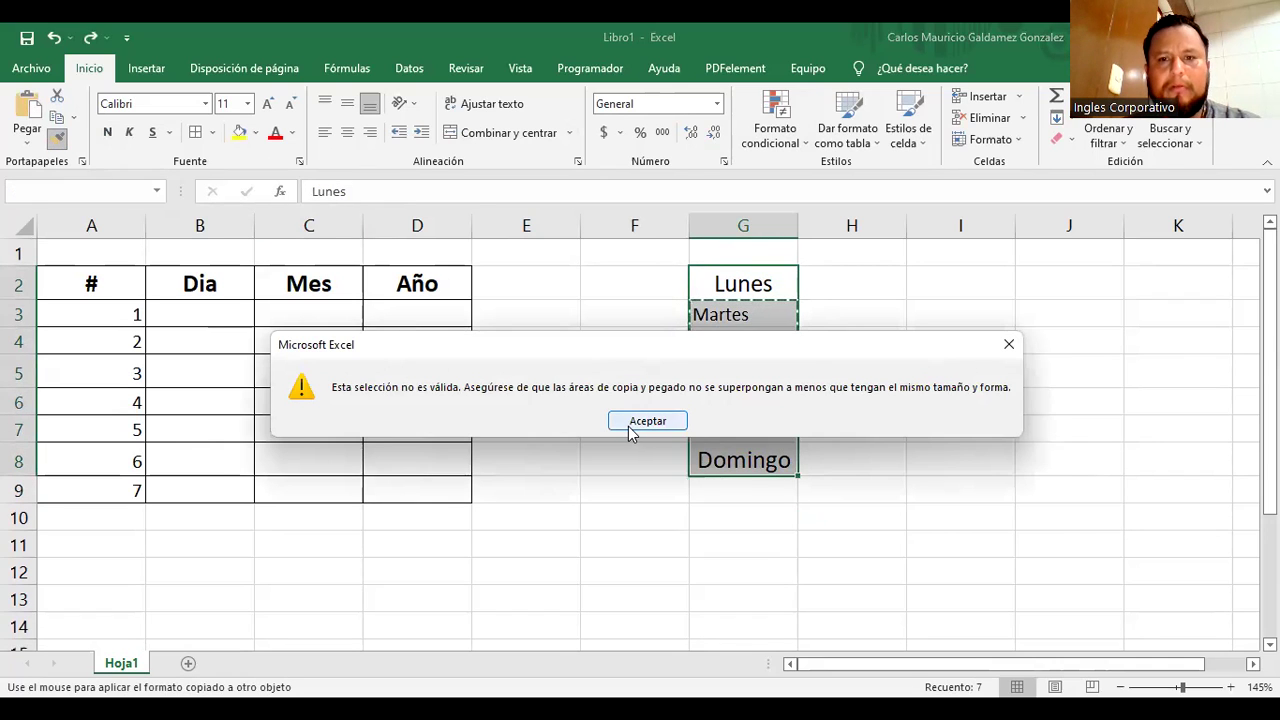
pyautogui.click(645, 421)
pyautogui.moveTo(724, 314); pyautogui.dragTo(724, 341)
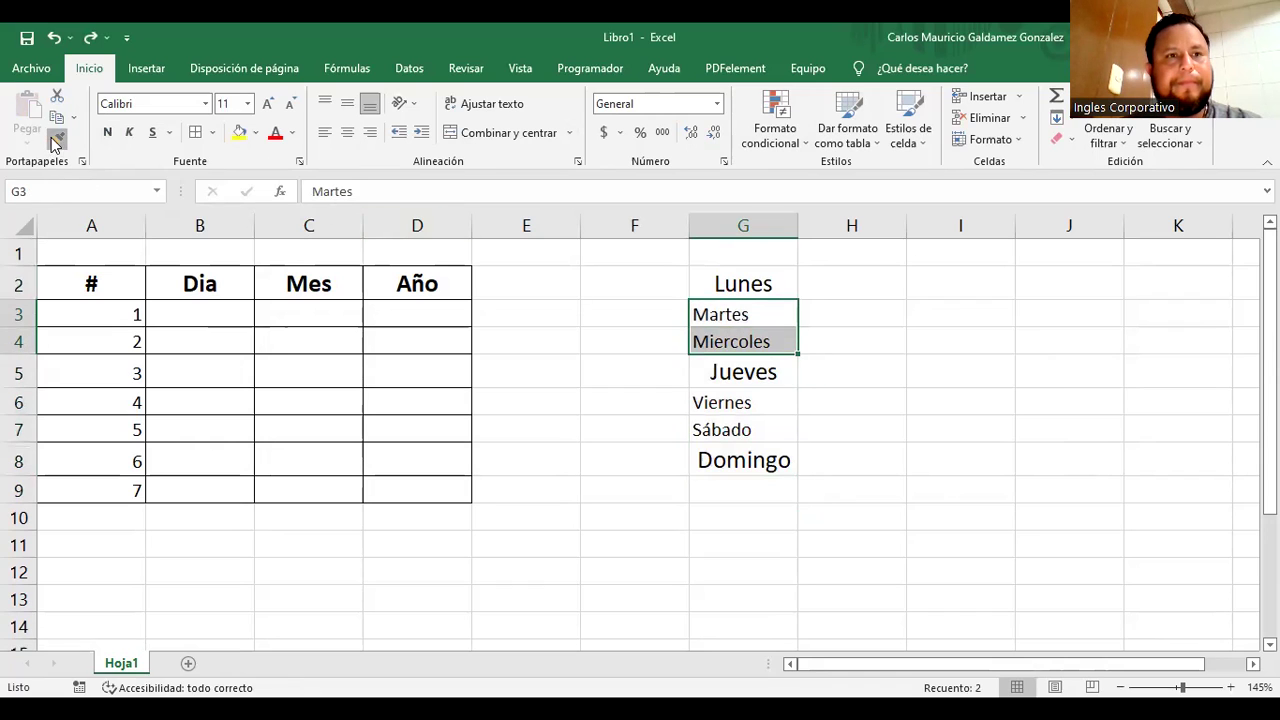
# Use Format Painter to copy Martes' formatting onto Lunes, Jueves, Viernes and Domingo
pyautogui.click(57, 138)
pyautogui.click(760, 286)
pyautogui.click(57, 138)
pyautogui.click(757, 371)
pyautogui.click(57, 138)
pyautogui.click(782, 454)
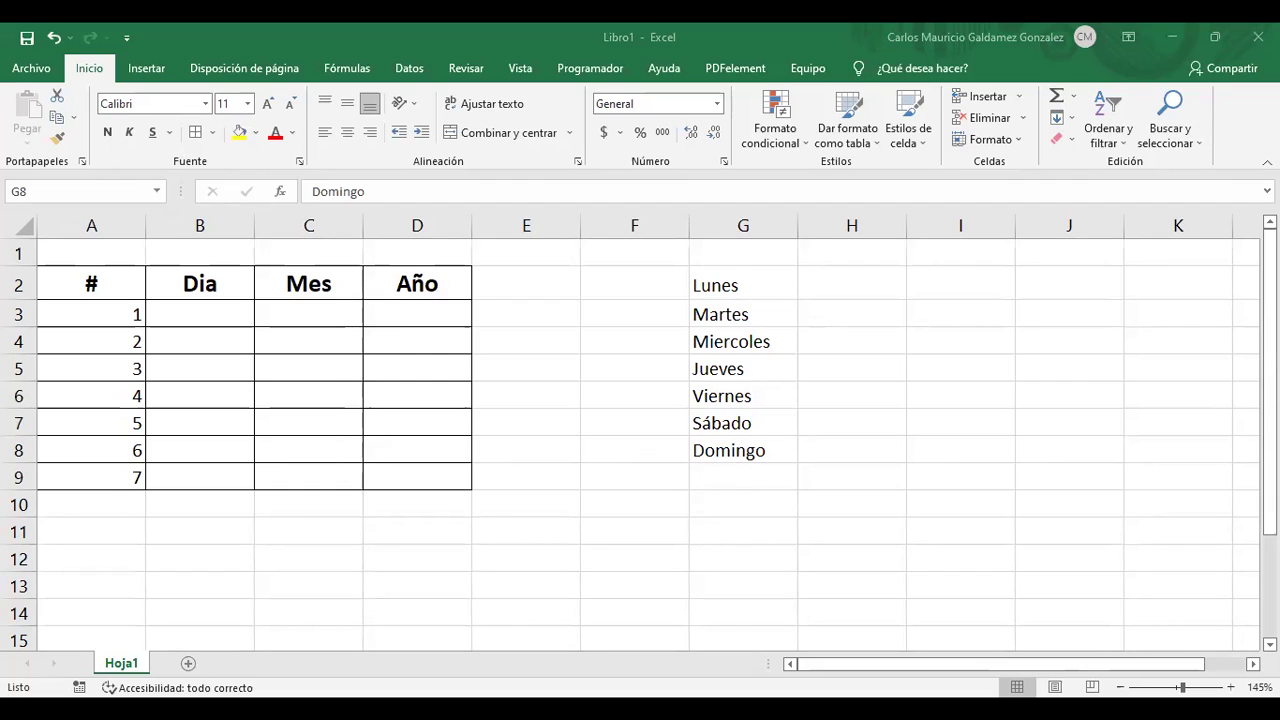
# Enter Enero and Febrero in H2:H3 and fill the months down to Diciembre
pyautogui.click(851, 289)
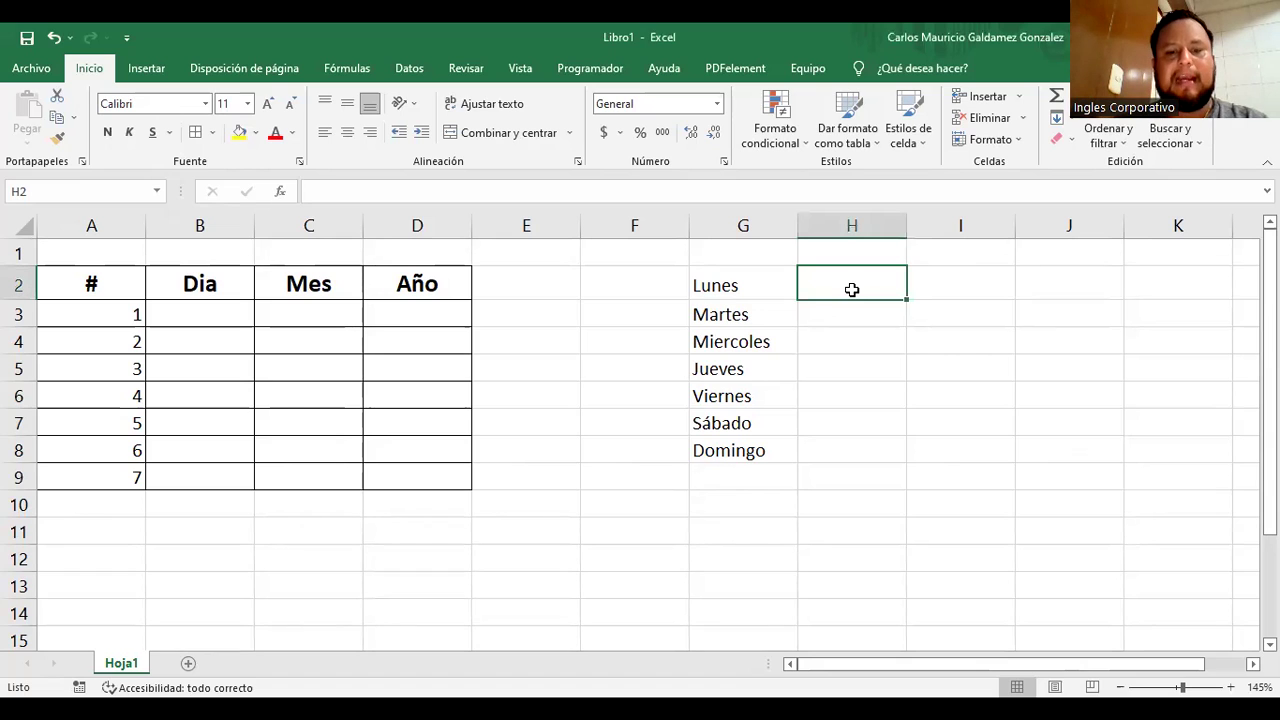
pyautogui.write('Enebra')
pyautogui.press('BackSpace')
pyautogui.press('BackSpace')
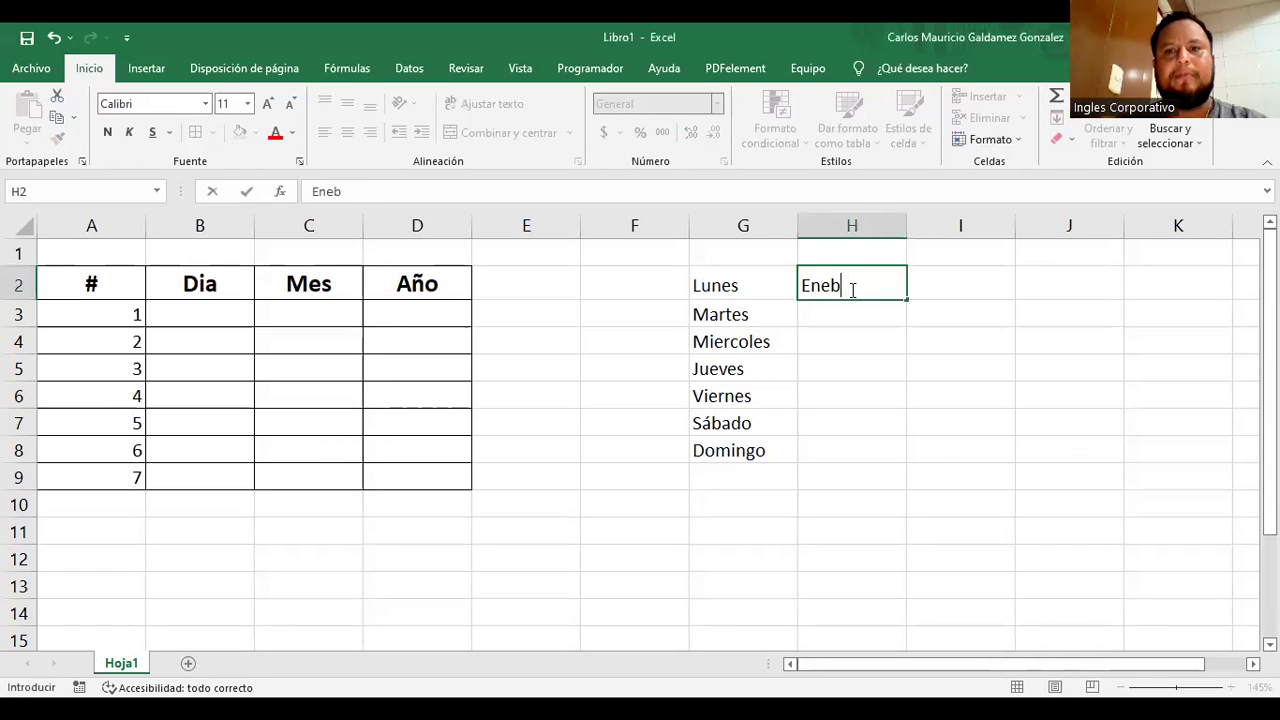
pyautogui.press('Return')
pyautogui.write('Febrero')
pyautogui.press('Return')
pyautogui.moveTo(851, 288); pyautogui.dragTo(908, 332)
pyautogui.moveTo(869, 620); pyautogui.dragTo(868, 584)
# Enter 2010 and 2011 in I2:I3 and fill the years down to 2023
pyautogui.click(957, 291)
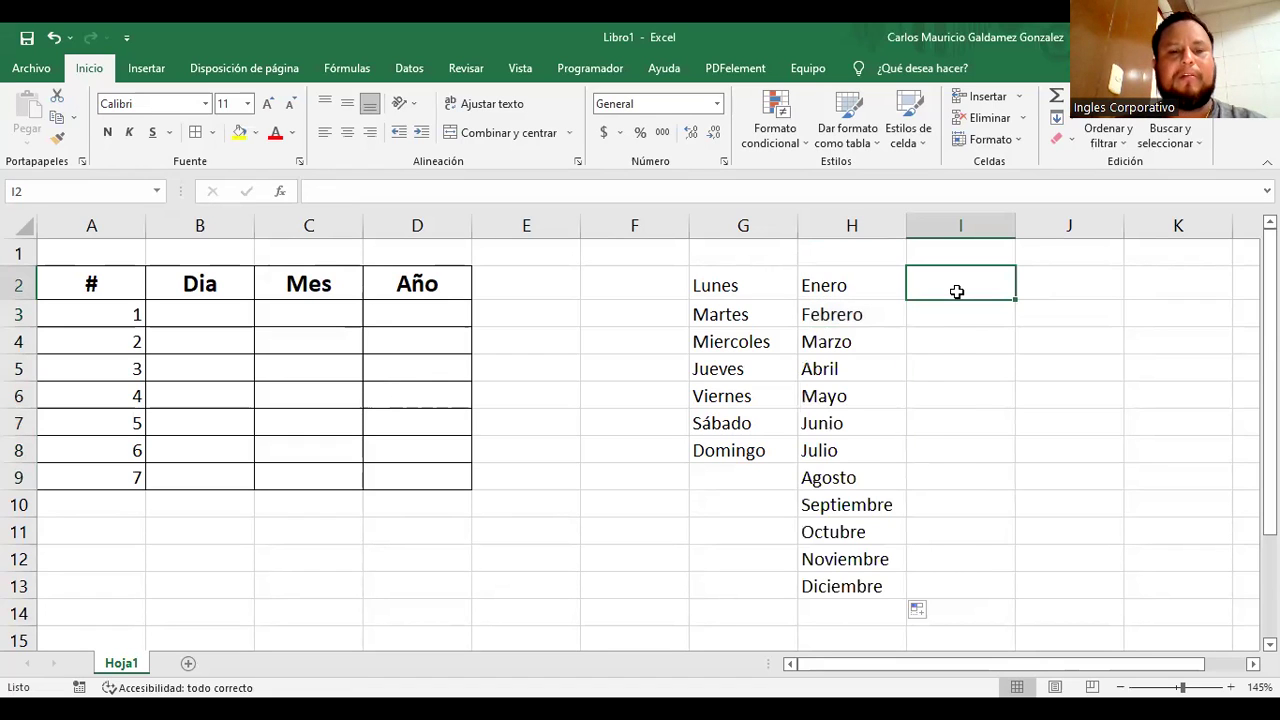
pyautogui.write('20')
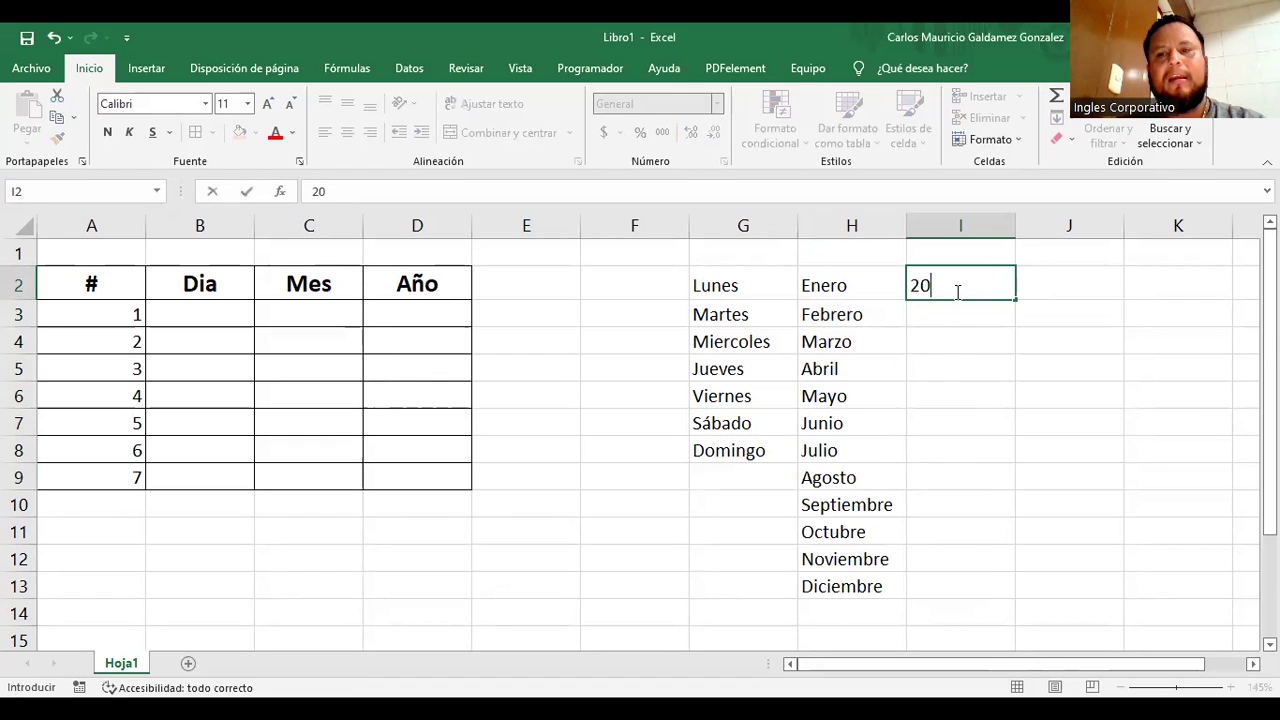
pyautogui.write('0')
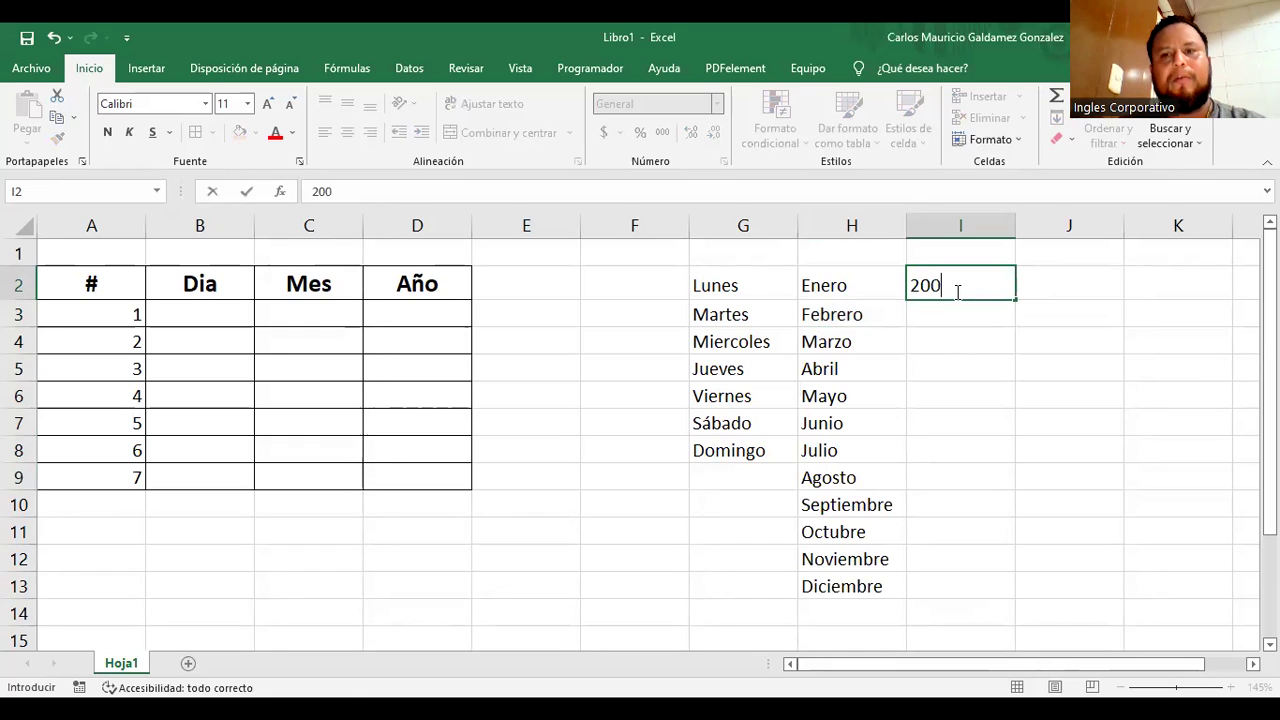
pyautogui.press('BackSpace')
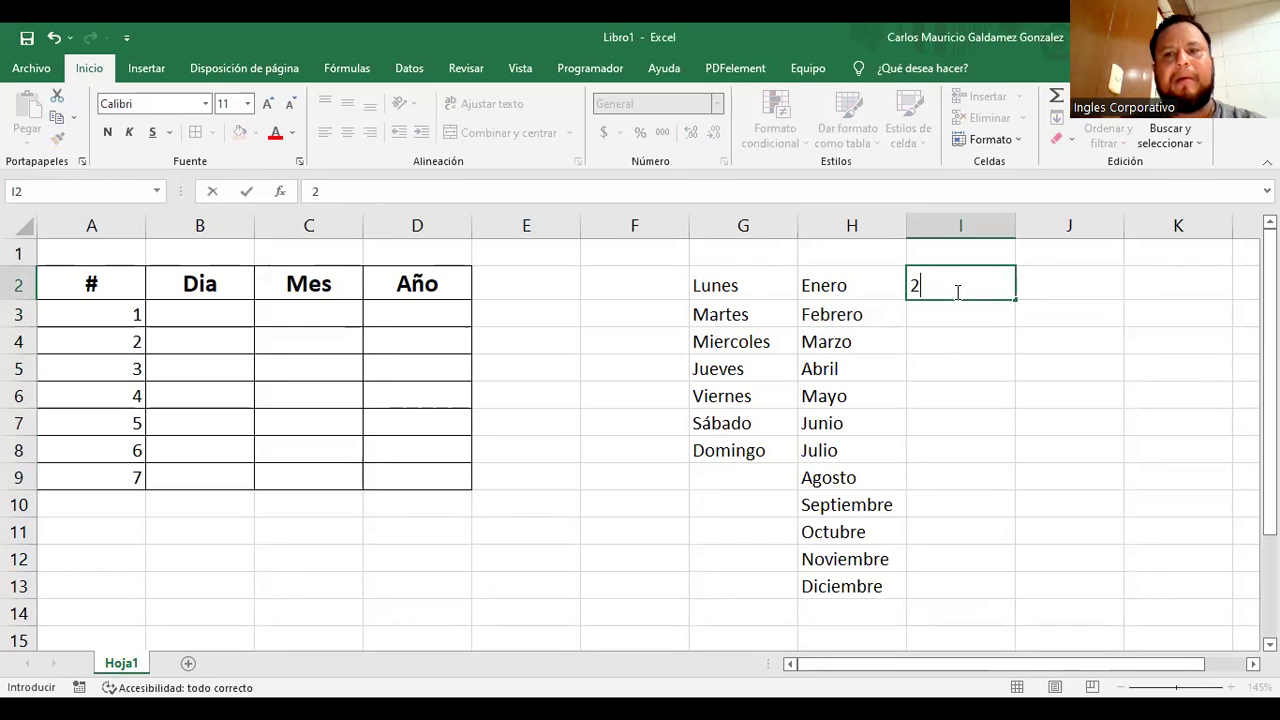
pyautogui.press('Return')
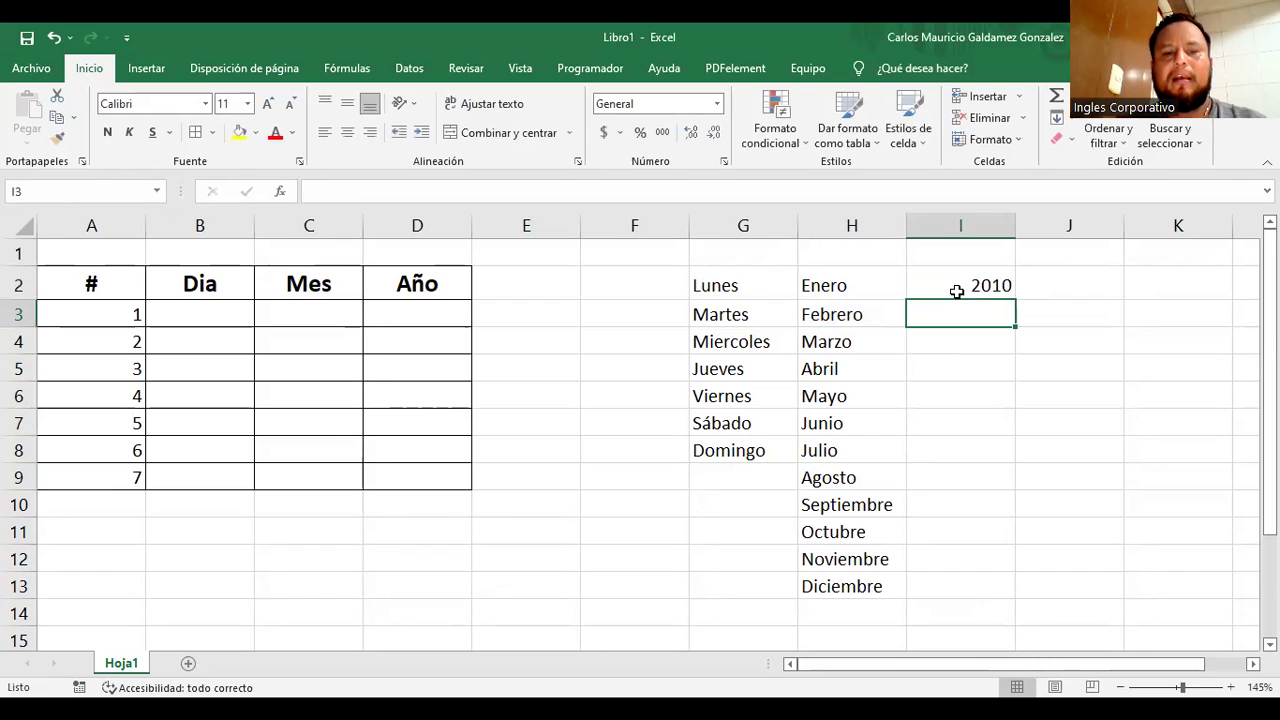
pyautogui.write('2011')
pyautogui.press('Return')
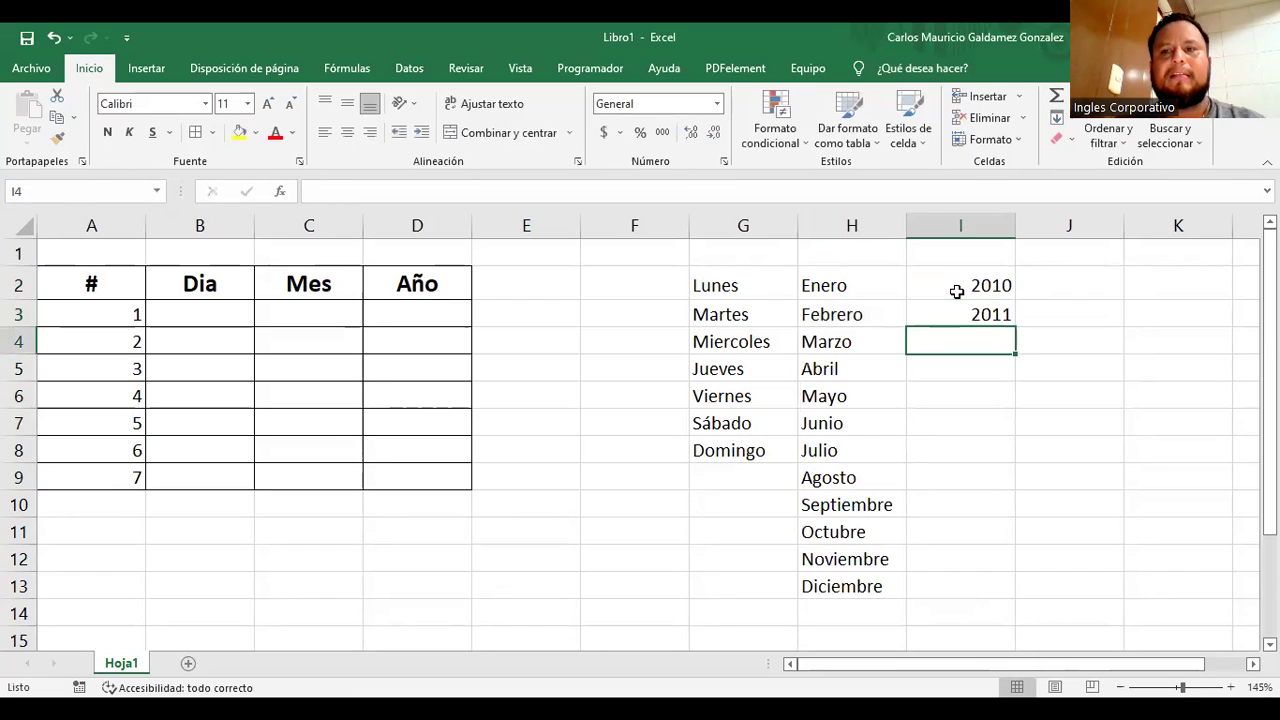
pyautogui.click(957, 291)
pyautogui.moveTo(958, 291); pyautogui.dragTo(1016, 343)
pyautogui.click(986, 296)
pyautogui.moveTo(1005, 598); pyautogui.dragTo(991, 637)
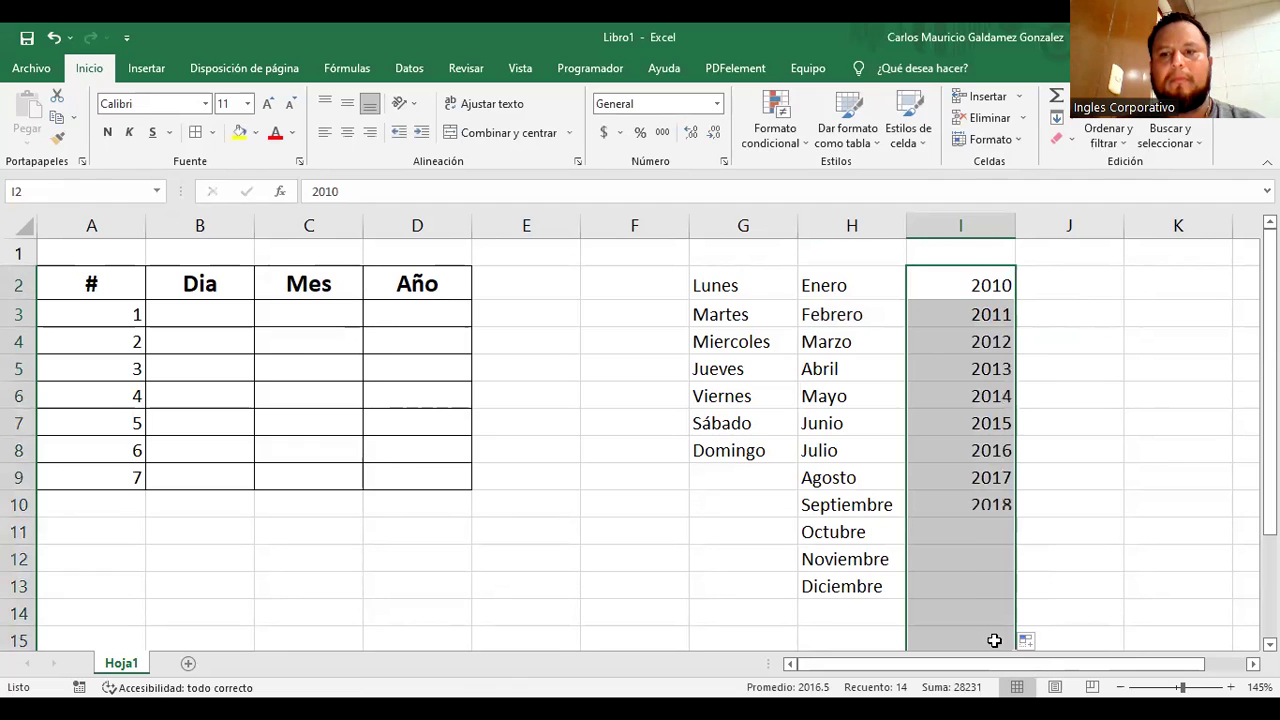
# Review the empty Dia and Mes columns against the weekday, month and year lists
pyautogui.scroll(-1, 657, 404)
pyautogui.click(662, 402)
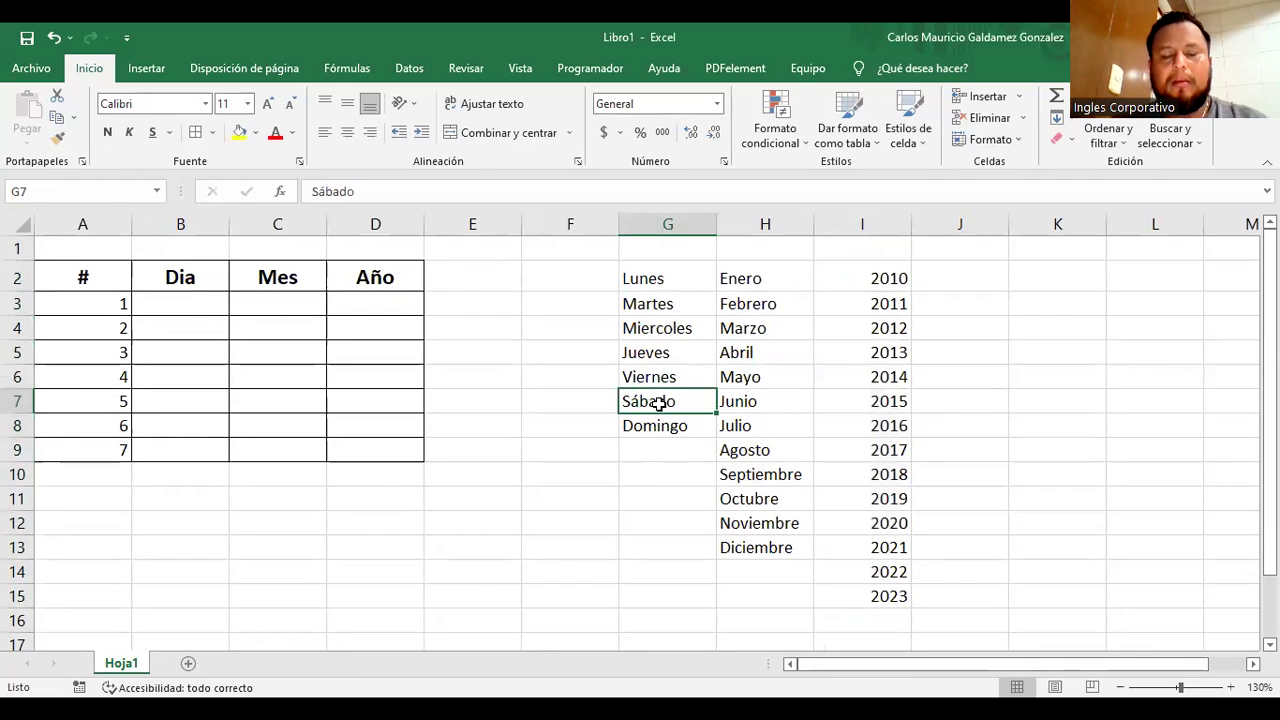
pyautogui.moveTo(178, 305); pyautogui.dragTo(174, 449)
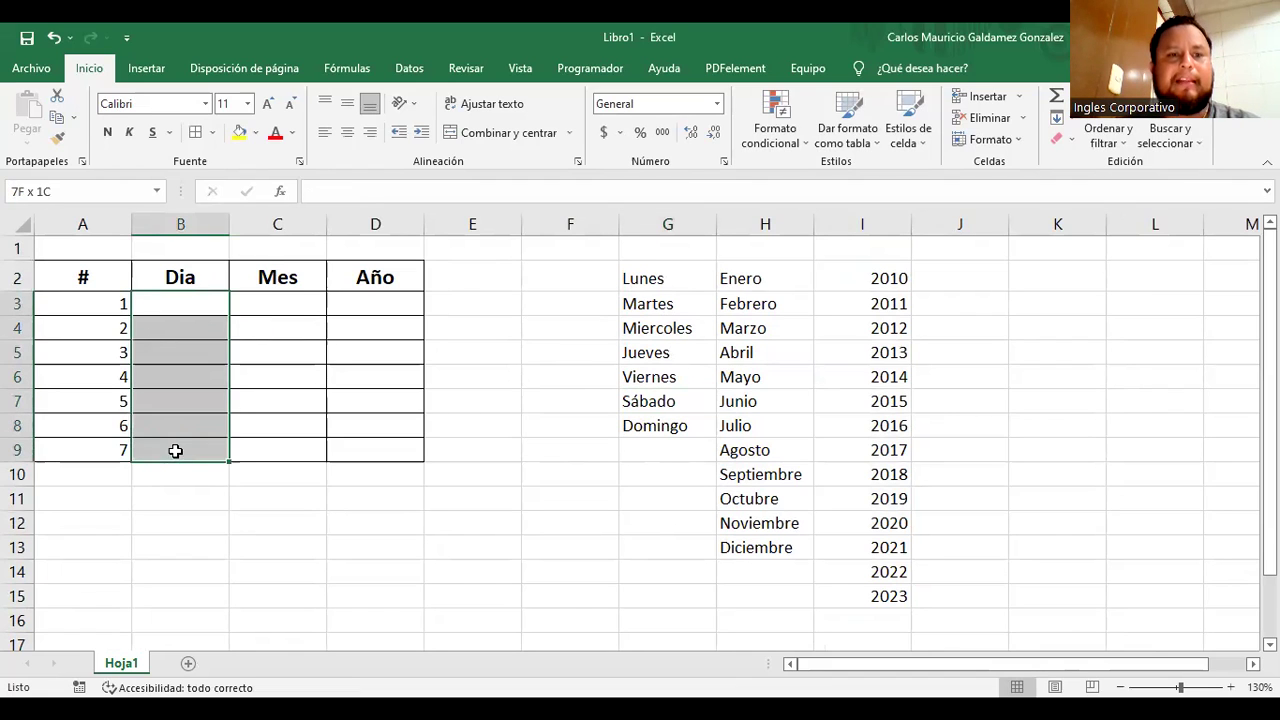
pyautogui.click(651, 278)
pyautogui.moveTo(651, 278); pyautogui.dragTo(683, 422)
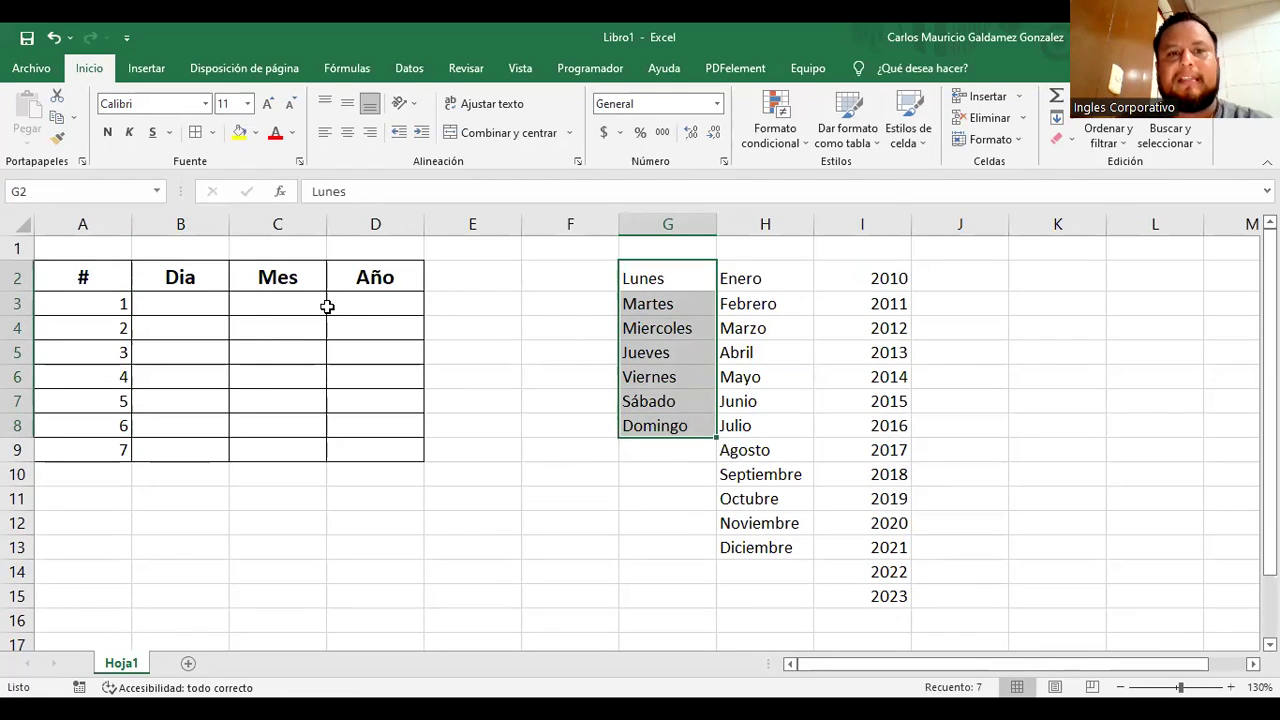
pyautogui.moveTo(263, 309); pyautogui.dragTo(266, 445)
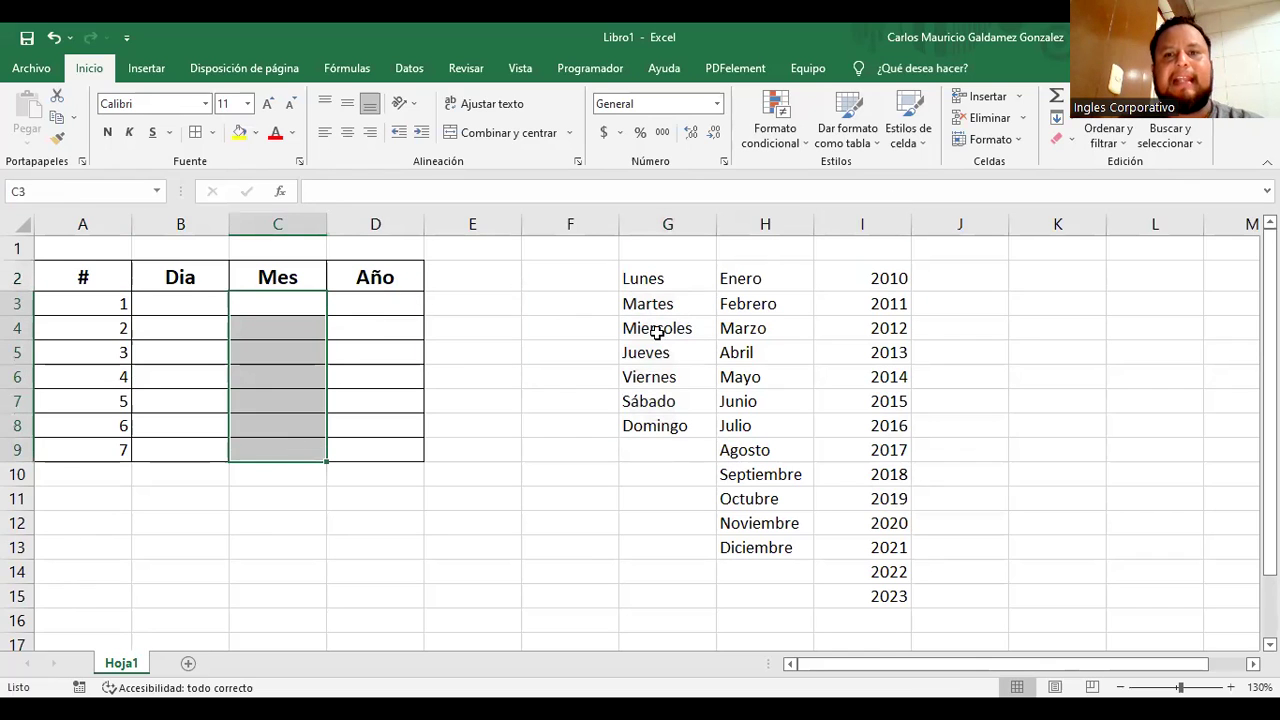
pyautogui.moveTo(727, 278); pyautogui.dragTo(765, 547)
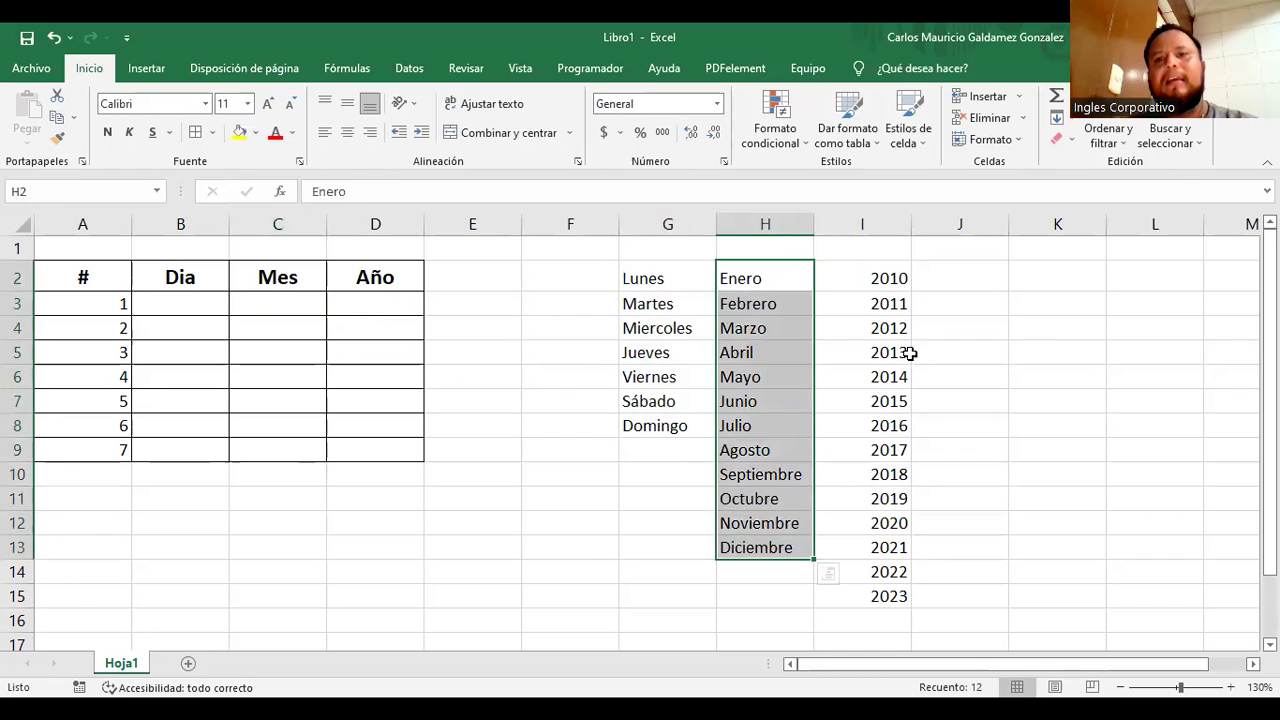
pyautogui.click(380, 302)
pyautogui.moveTo(840, 278); pyautogui.dragTo(866, 600)
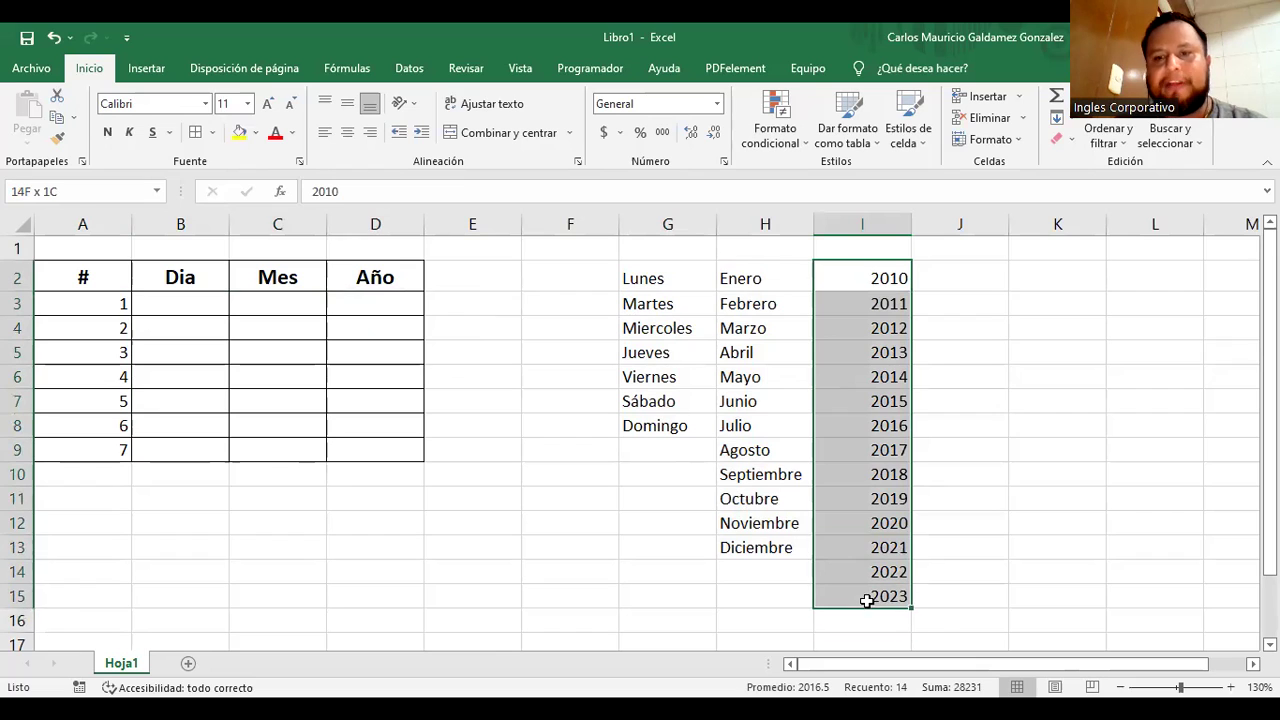
pyautogui.click(196, 305)
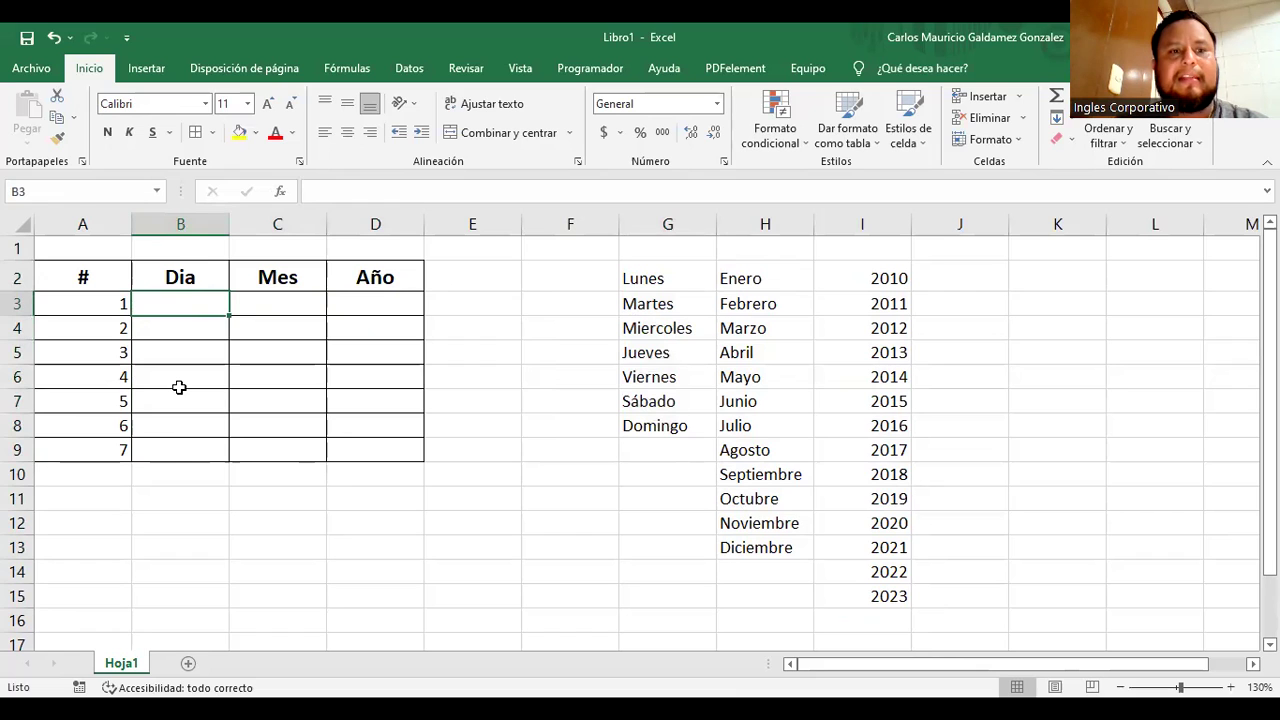
# Give B3:B9 a Lista data validation with source =$G$2:$G$8
pyautogui.keyDown('shift'); pyautogui.click(171, 443); pyautogui.keyUp('shift')
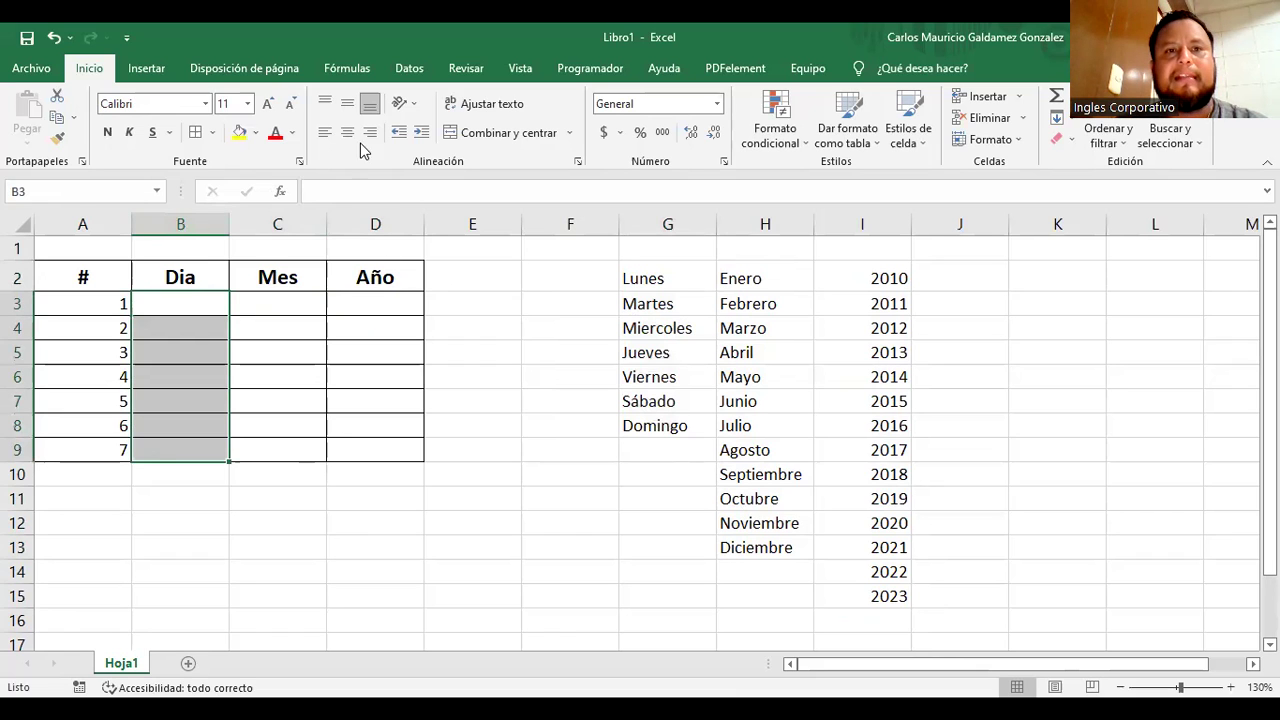
pyautogui.click(405, 72)
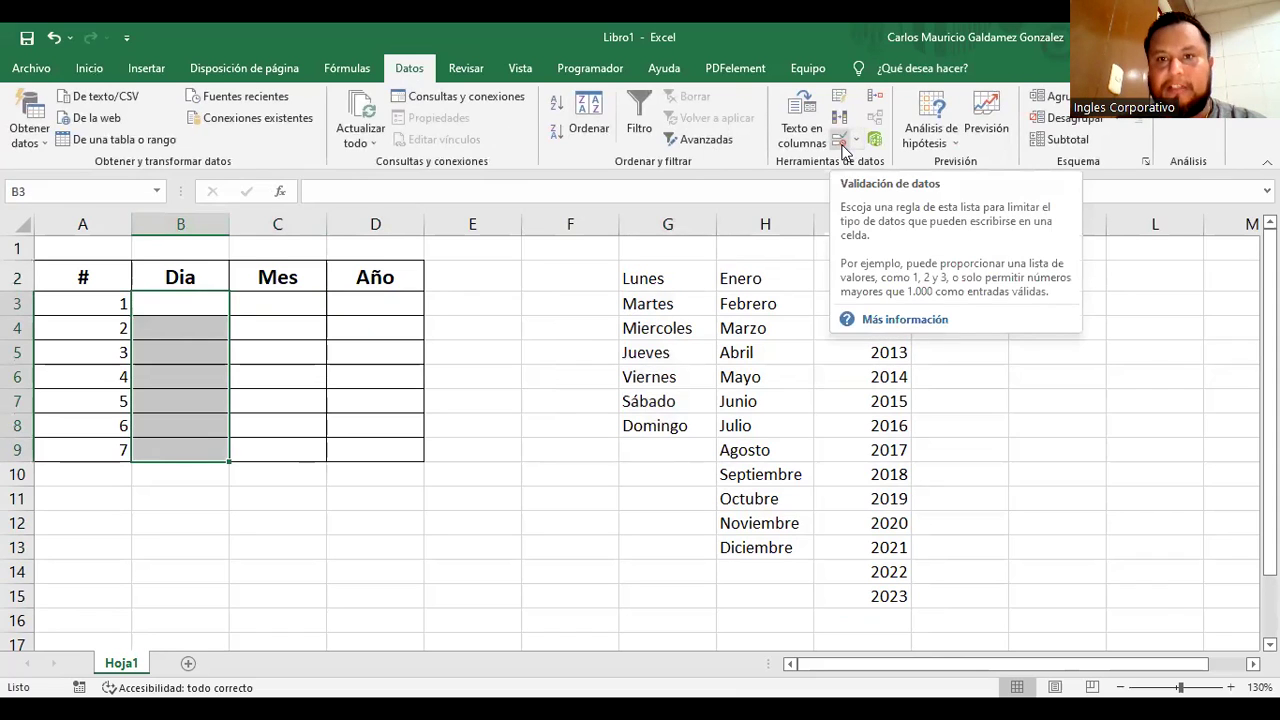
pyautogui.click(840, 145)
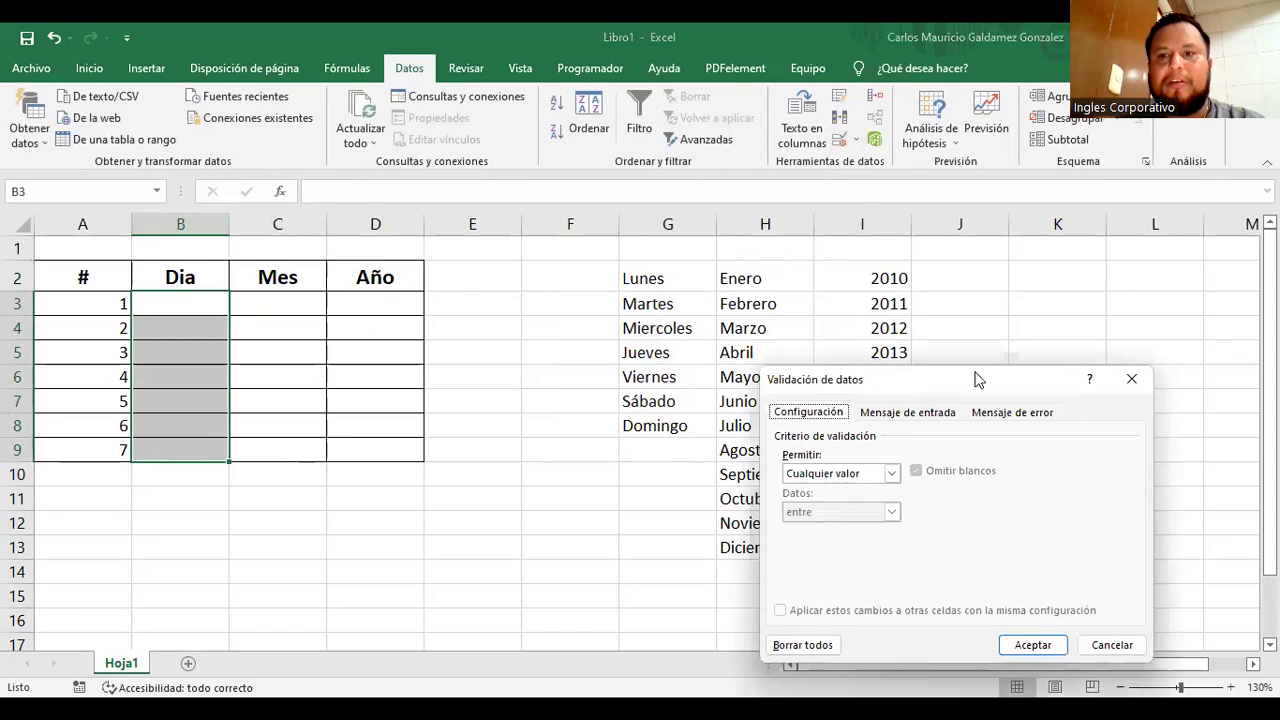
pyautogui.moveTo(960, 380); pyautogui.dragTo(1028, 280)
pyautogui.click(958, 373)
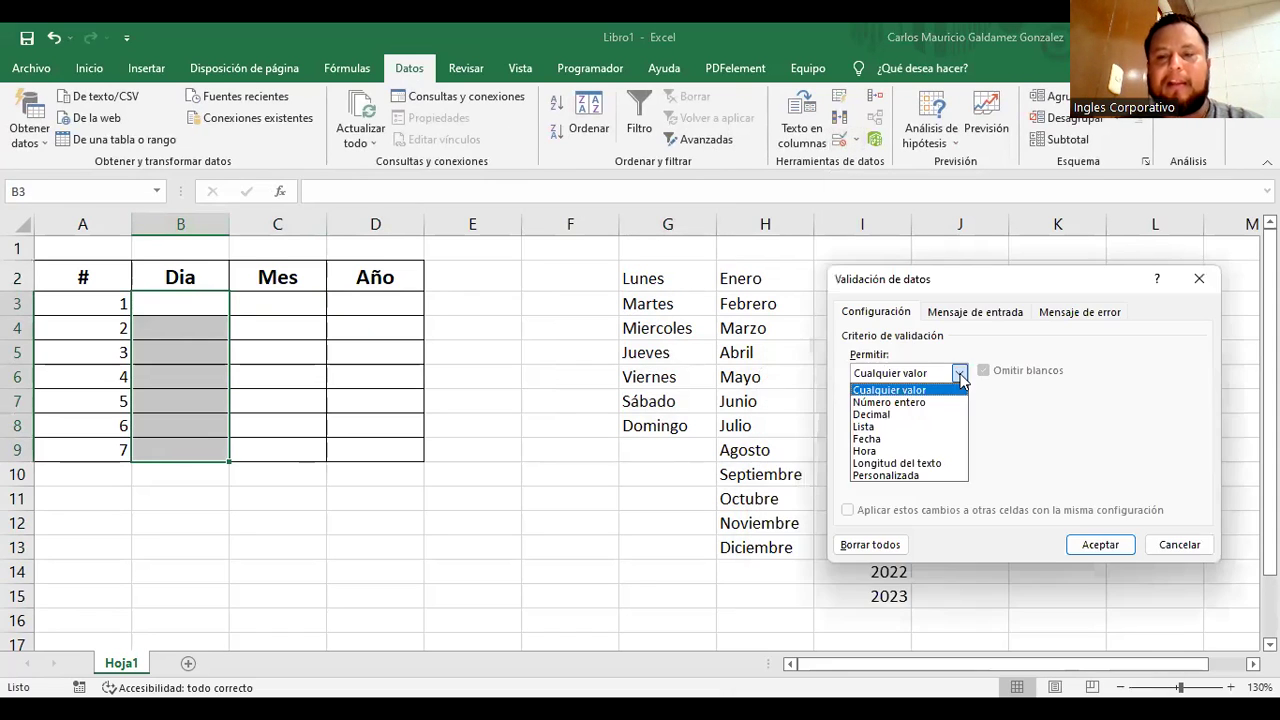
pyautogui.click(864, 427)
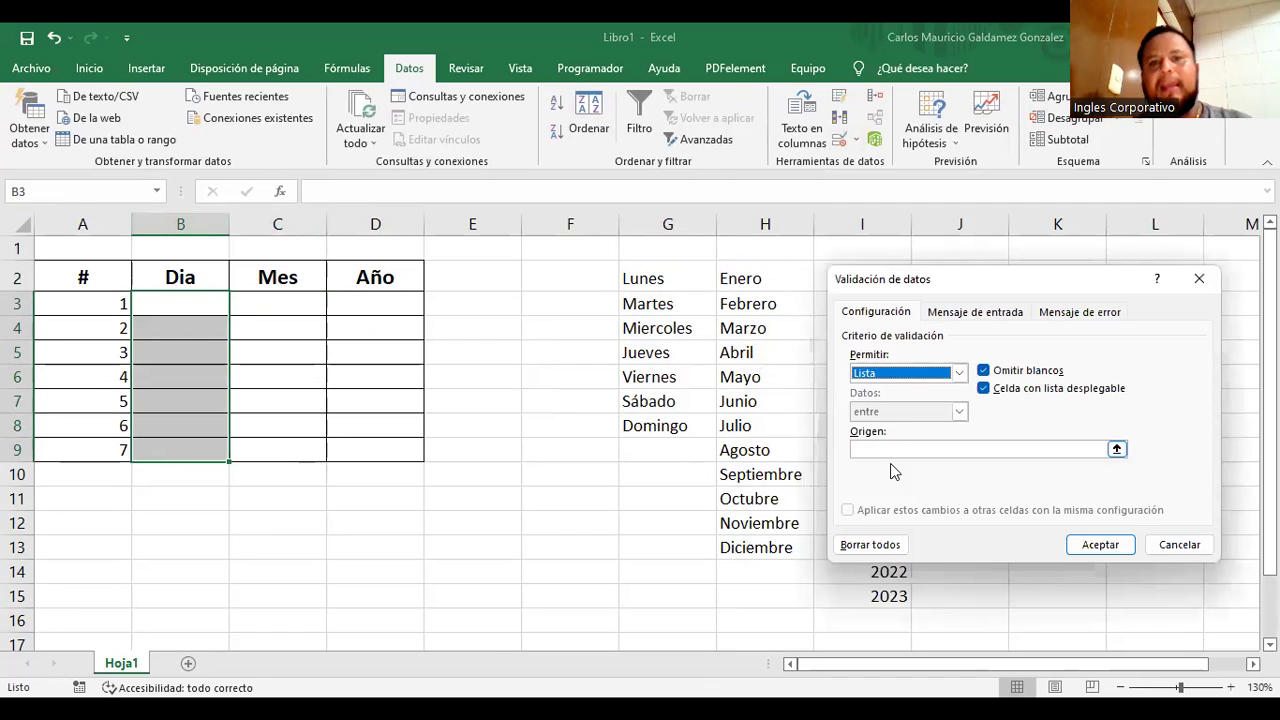
pyautogui.click(1117, 452)
pyautogui.moveTo(650, 278); pyautogui.dragTo(657, 428)
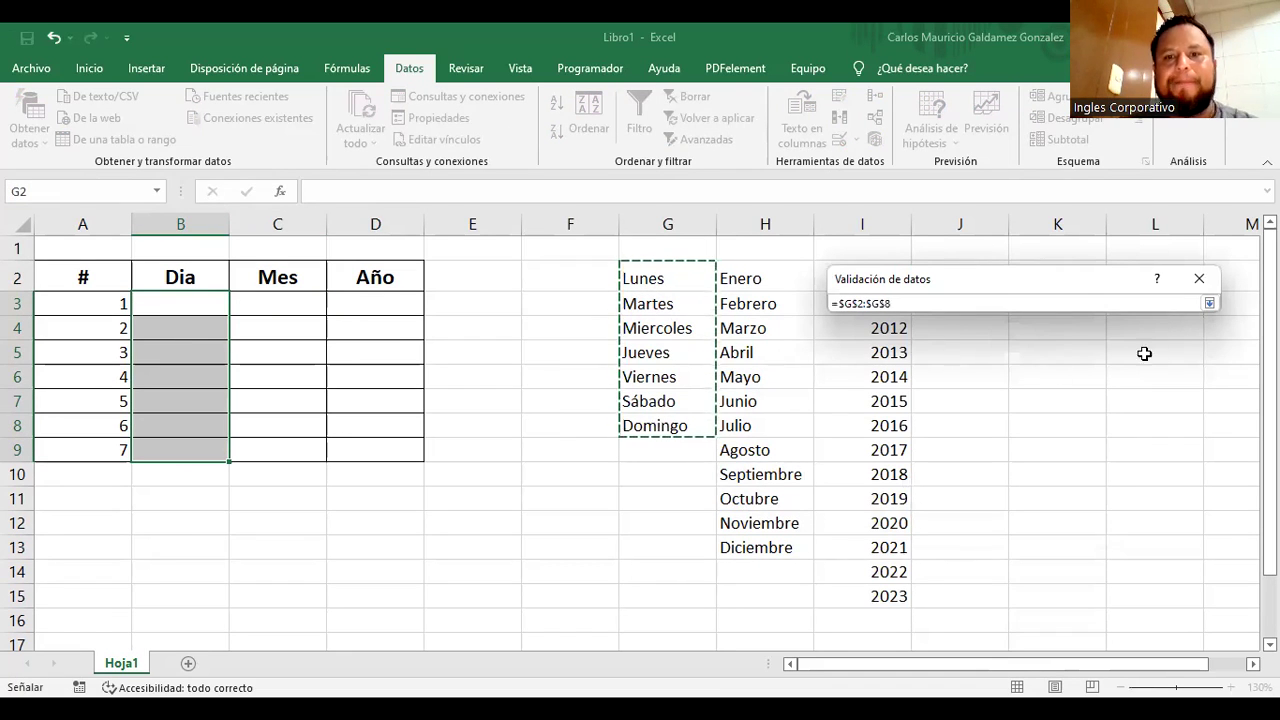
pyautogui.click(1207, 304)
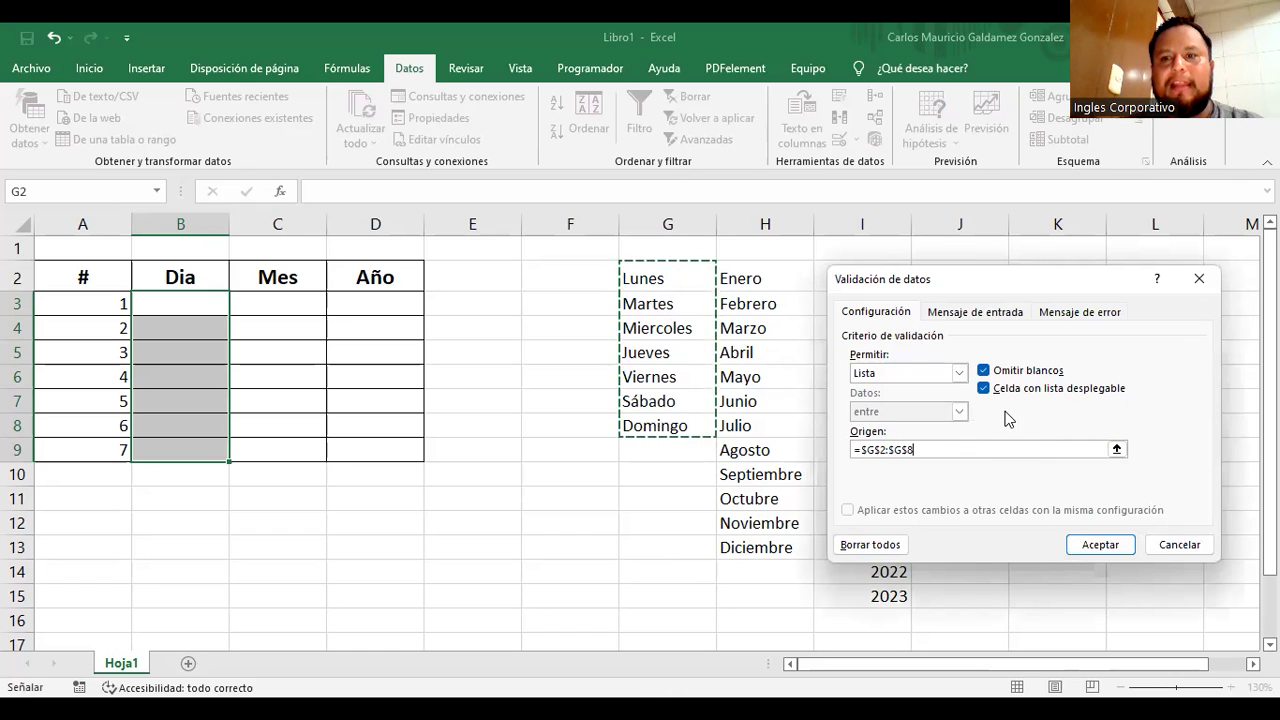
pyautogui.click(1115, 554)
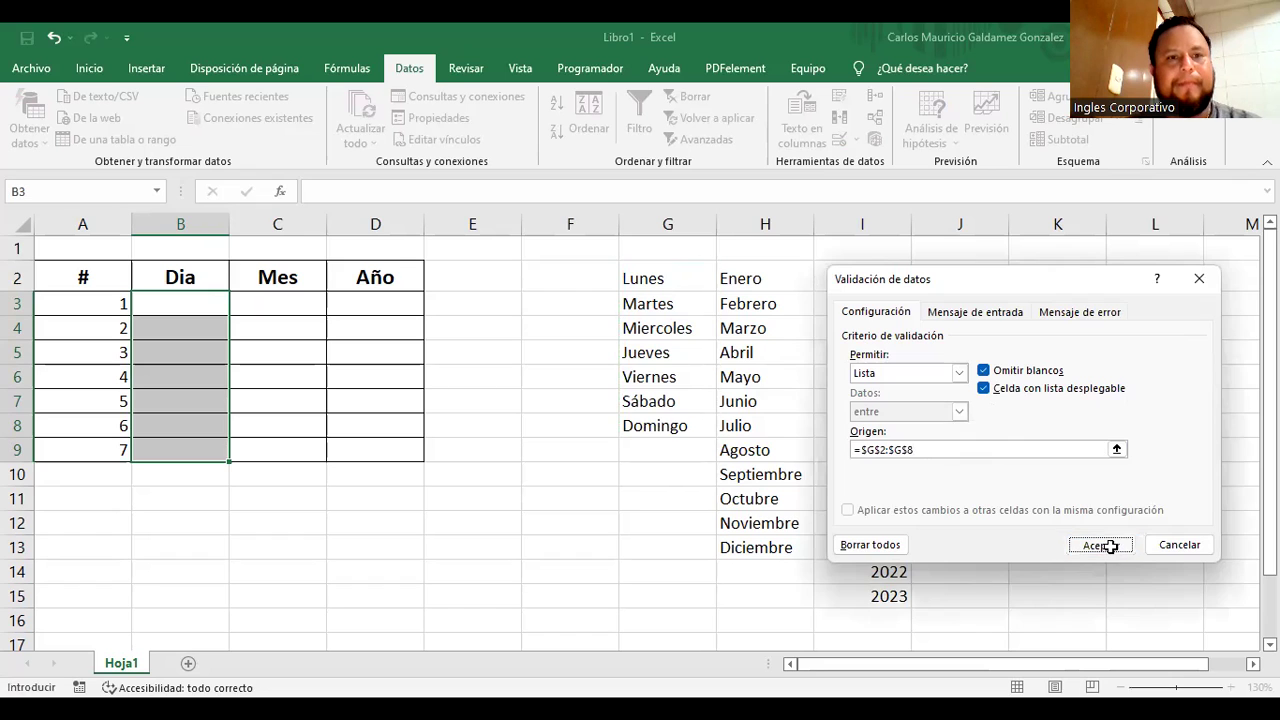
pyautogui.click(380, 449)
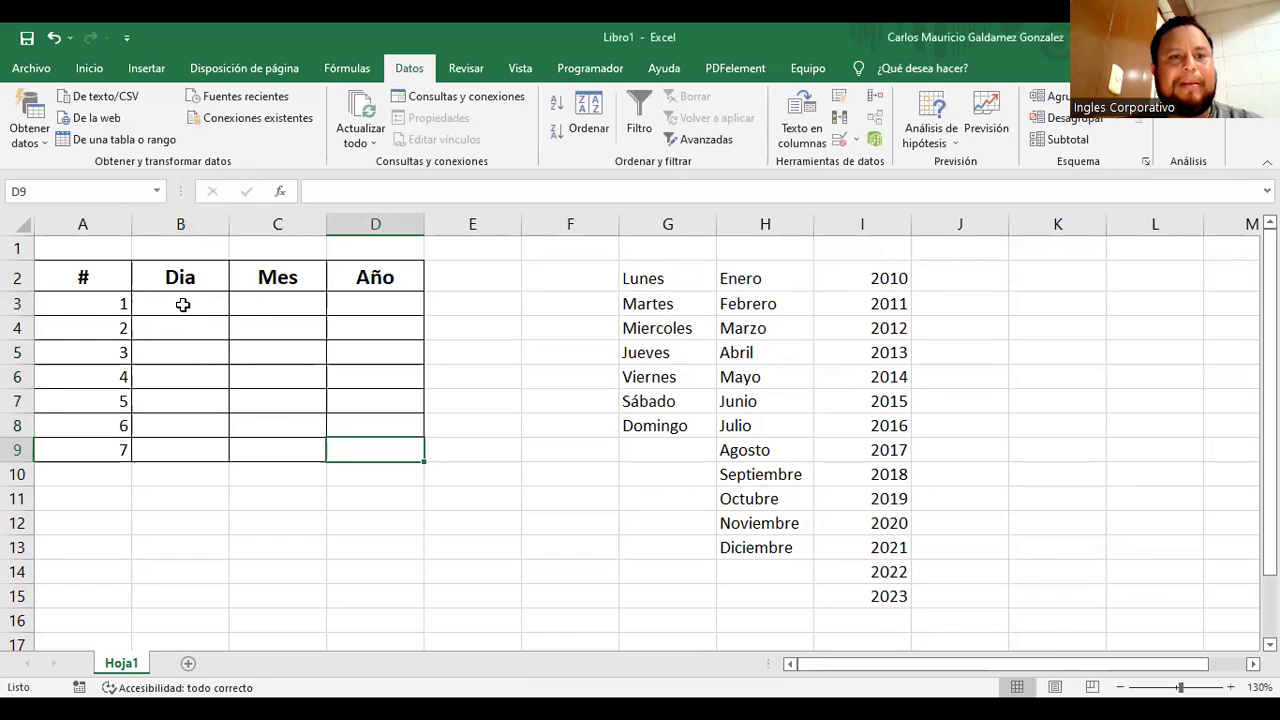
# Pick Jueves, Jueves, Viernes and Lunes from the dropdowns in B3 to B6
pyautogui.click(183, 304)
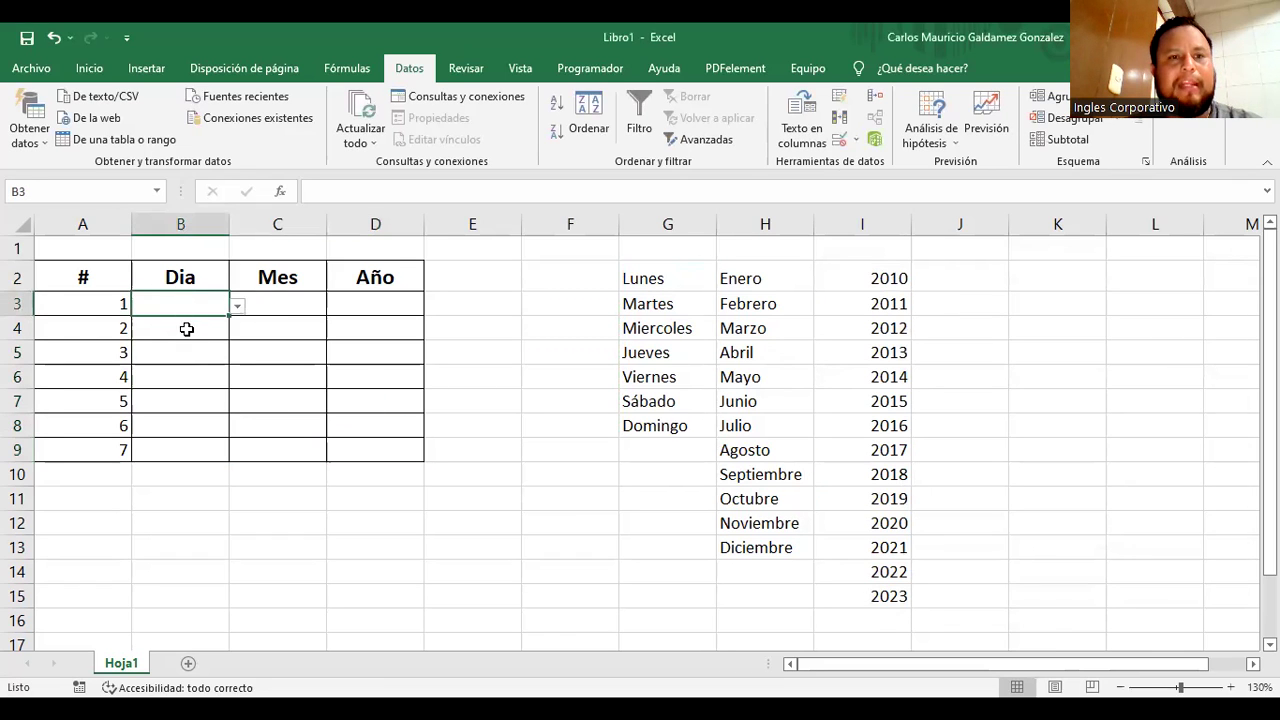
pyautogui.click(238, 306)
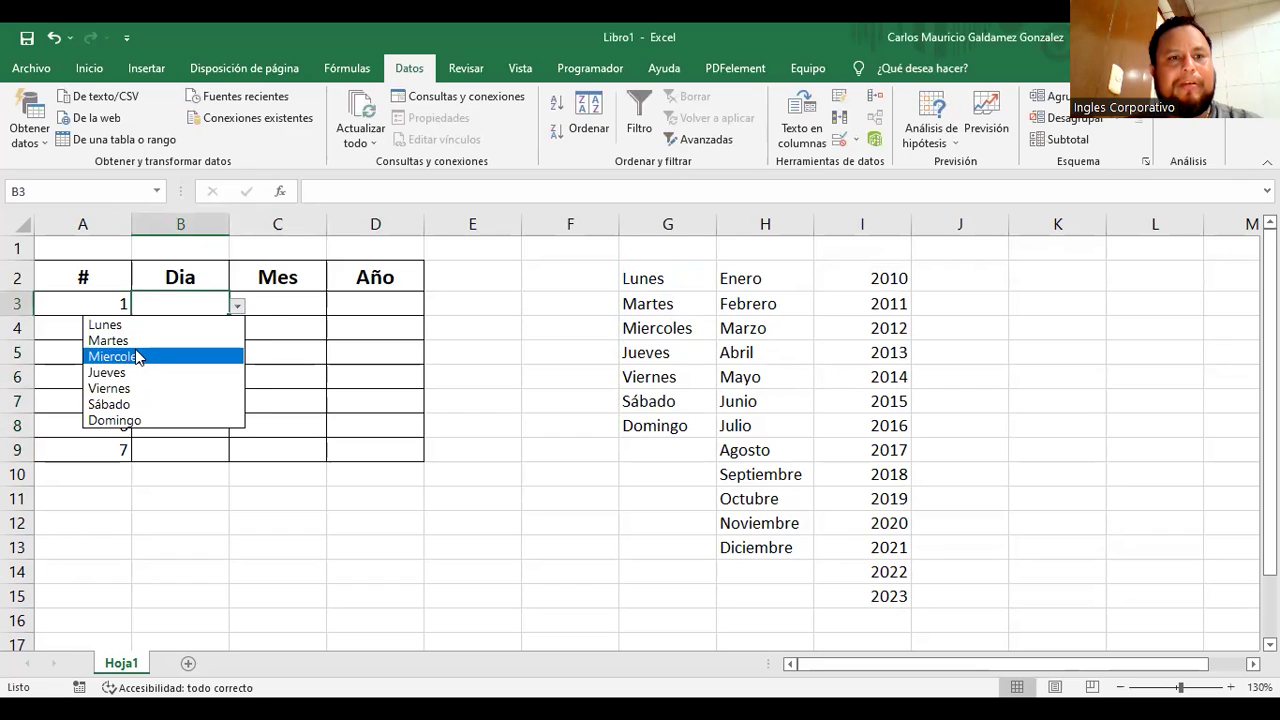
pyautogui.click(147, 376)
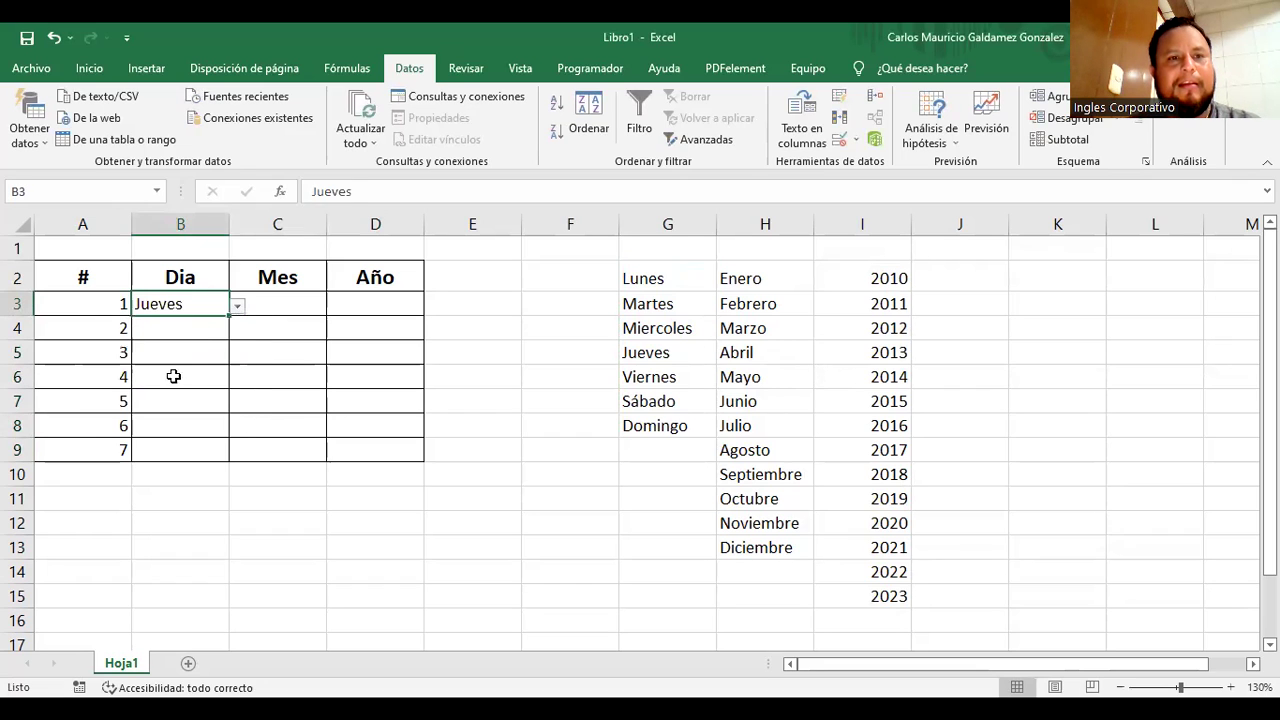
pyautogui.click(189, 328)
pyautogui.click(238, 330)
pyautogui.click(183, 397)
pyautogui.click(180, 350)
pyautogui.click(238, 355)
pyautogui.click(172, 438)
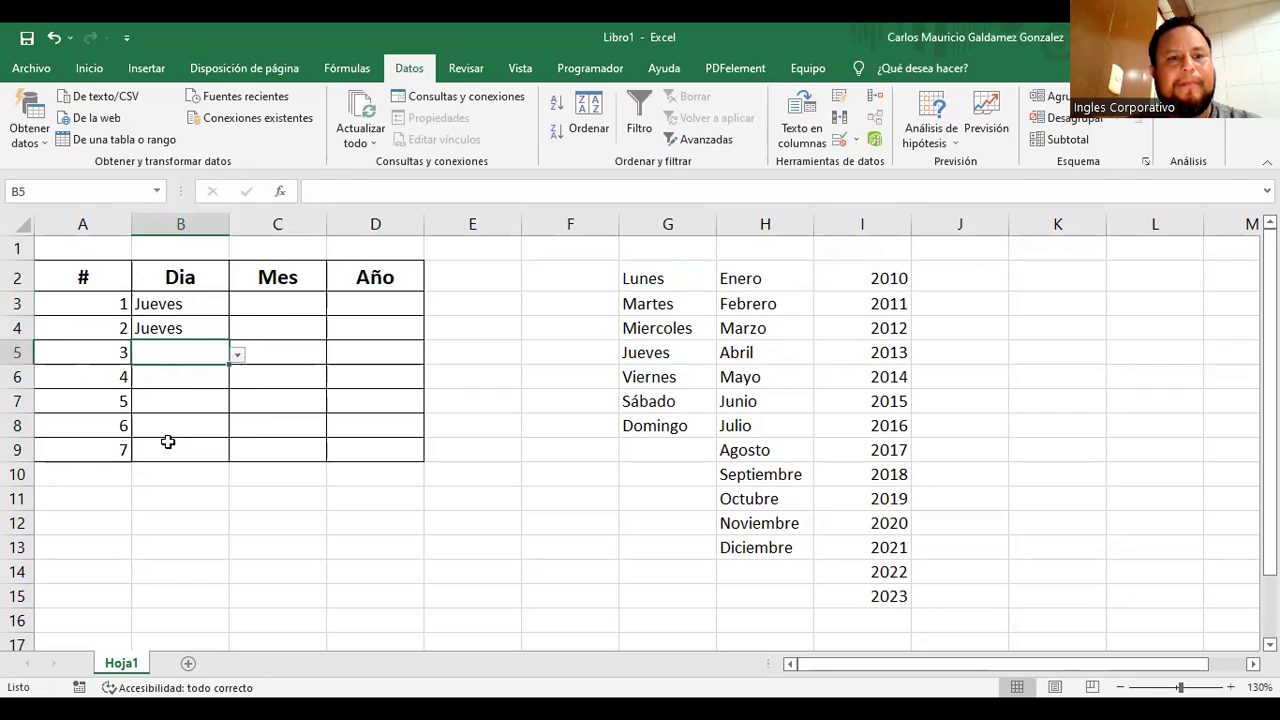
pyautogui.click(180, 379)
pyautogui.click(237, 381)
pyautogui.click(180, 398)
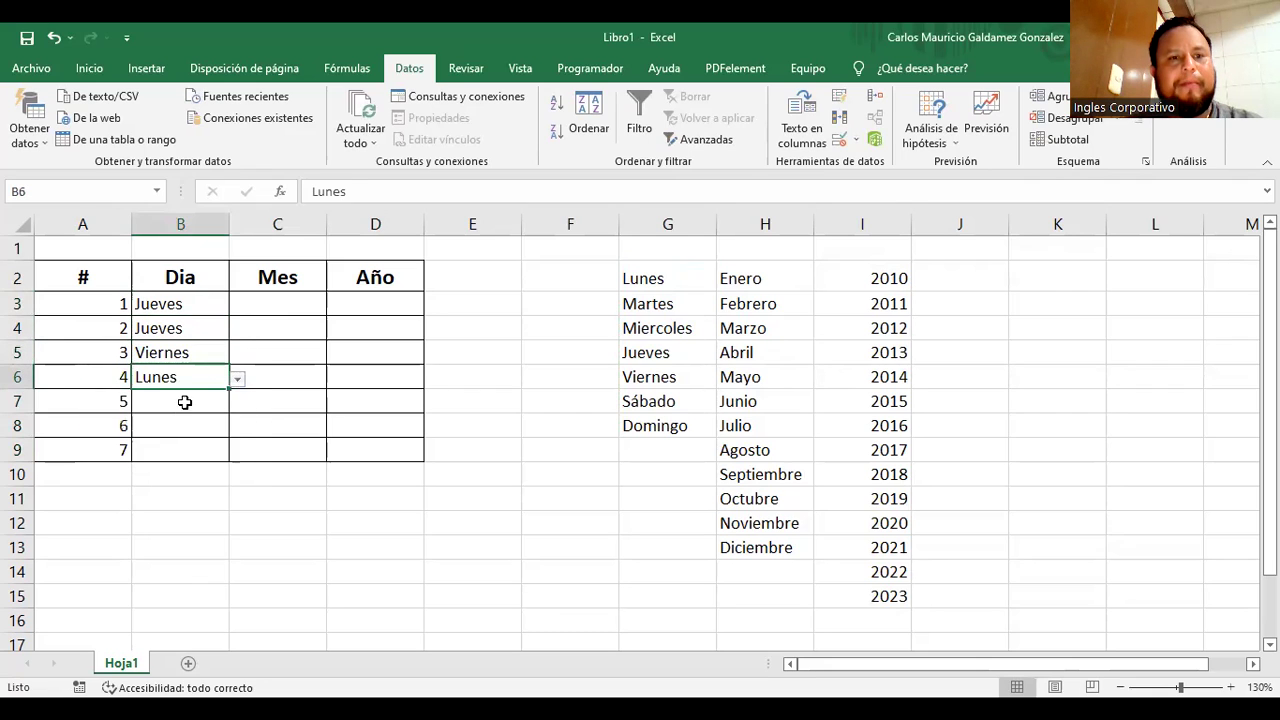
# Pick Sábado, Domingo and Lunes in B7 to B9, then undo to empty the Dia column
pyautogui.click(183, 402)
pyautogui.click(237, 404)
pyautogui.click(172, 501)
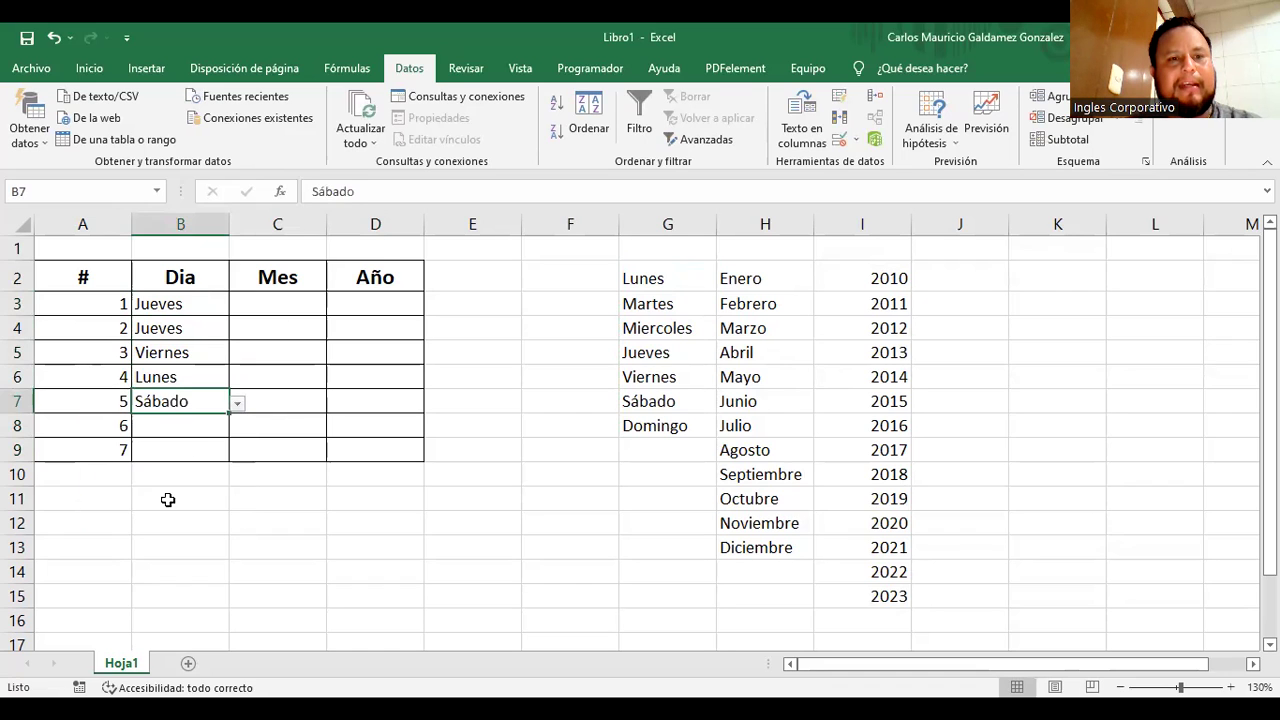
pyautogui.click(189, 426)
pyautogui.click(238, 430)
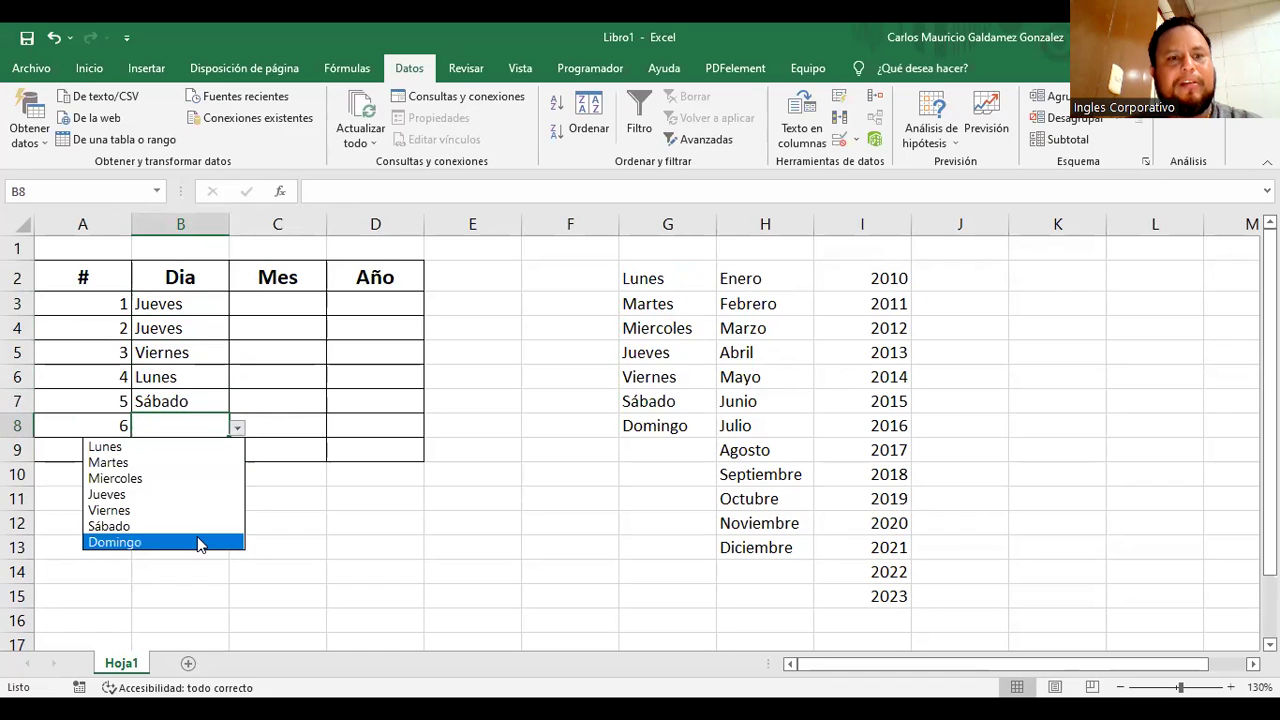
pyautogui.click(150, 540)
pyautogui.click(226, 455)
pyautogui.click(243, 464)
pyautogui.click(206, 446)
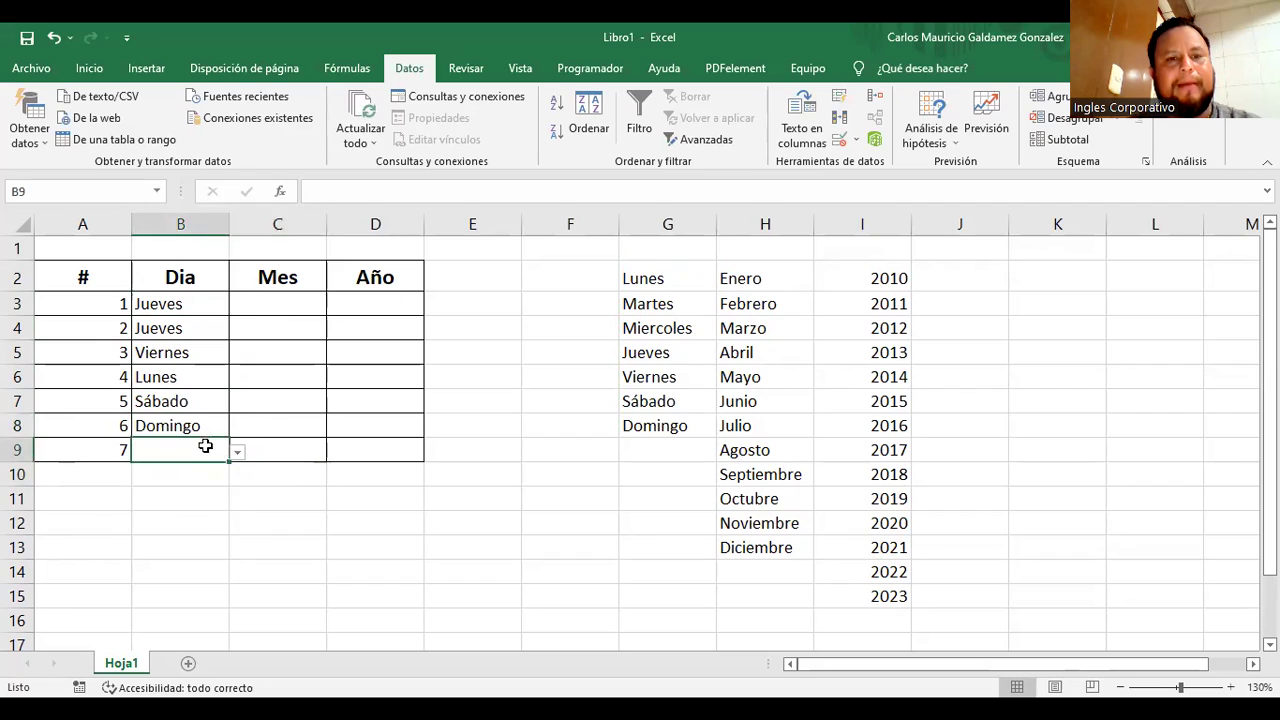
pyautogui.click(237, 454)
pyautogui.click(195, 472)
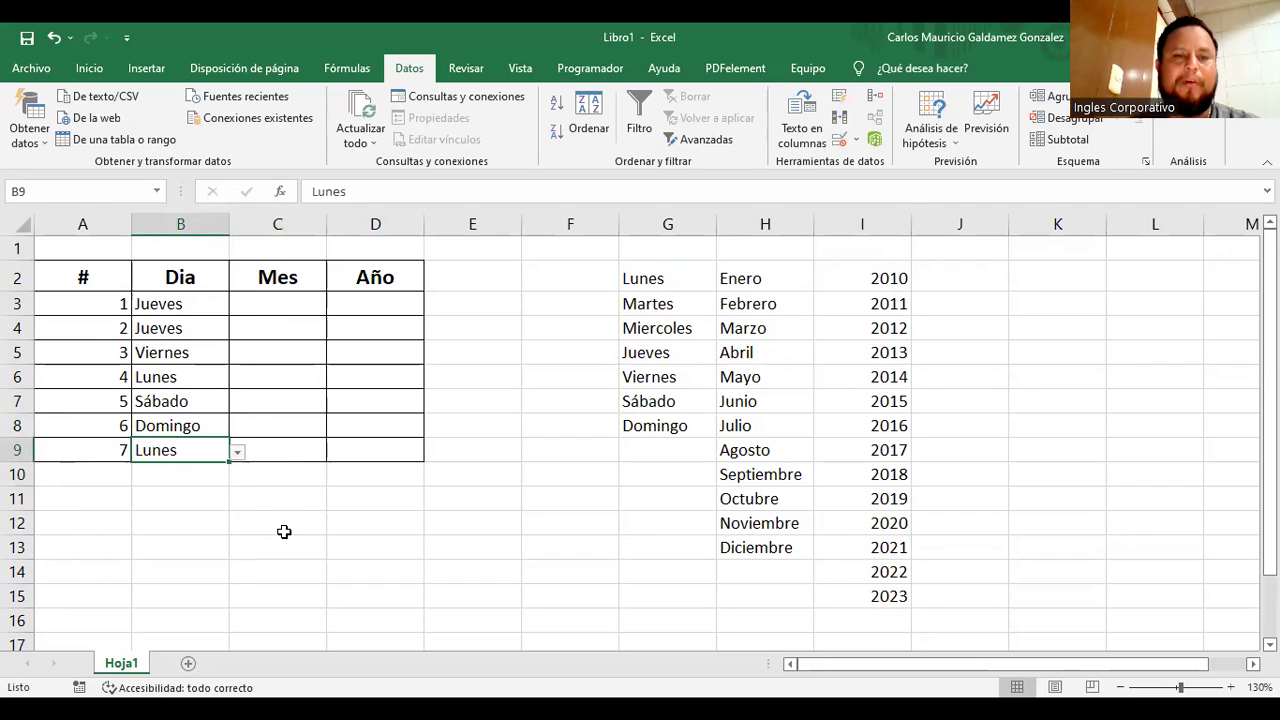
pyautogui.hotkey('ctrl', 'z')
pyautogui.hotkey('ctrl', 'z')
pyautogui.hotkey('ctrl', 'z')
pyautogui.hotkey('ctrl', 'z')
pyautogui.hotkey('ctrl', 'z')
pyautogui.hotkey('ctrl', 'z')
pyautogui.hotkey('ctrl', 'z')
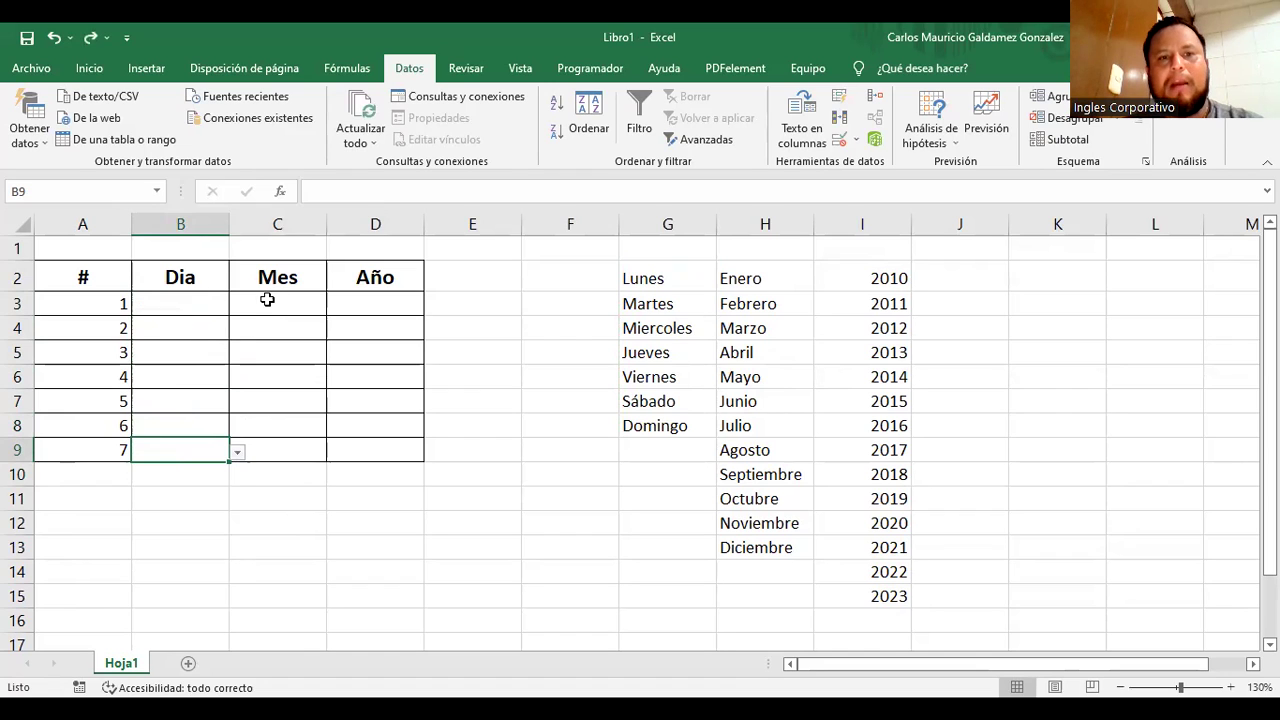
# Give C3:C9 a Lista data validation with source =$H$2:$H$13 and check C3's dropdown
pyautogui.moveTo(274, 306); pyautogui.dragTo(277, 449)
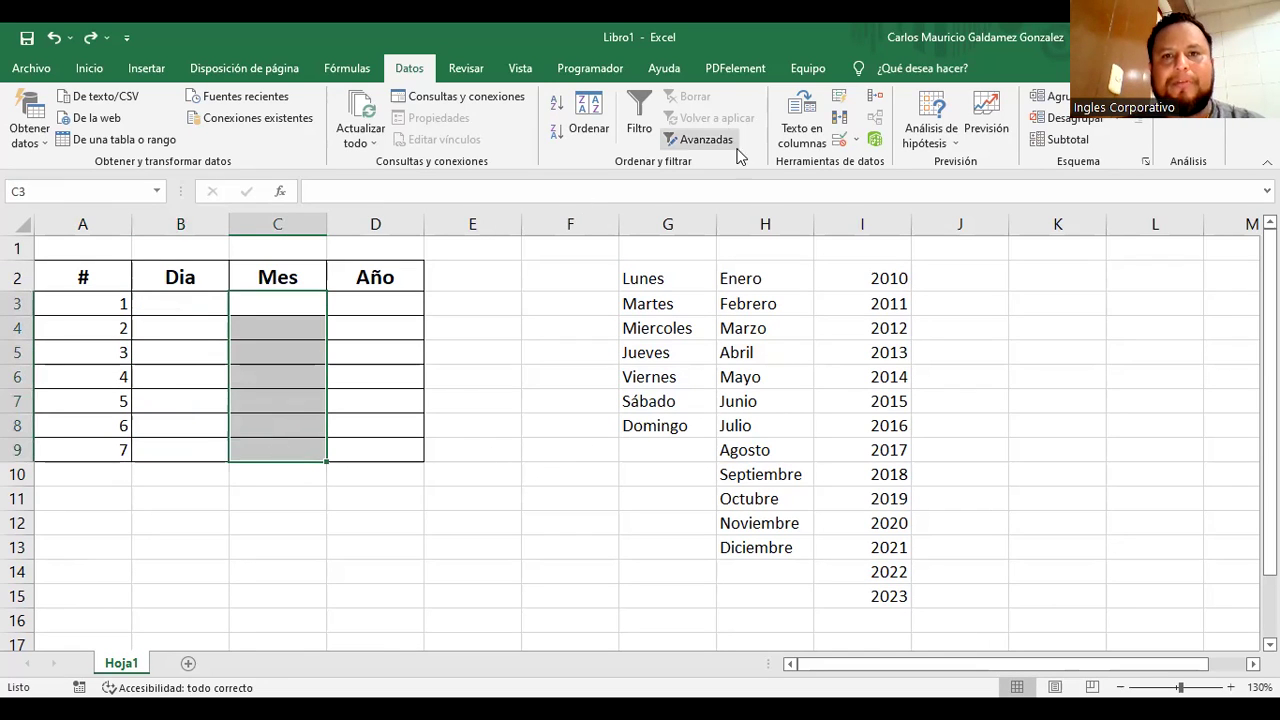
pyautogui.click(840, 146)
pyautogui.click(929, 375)
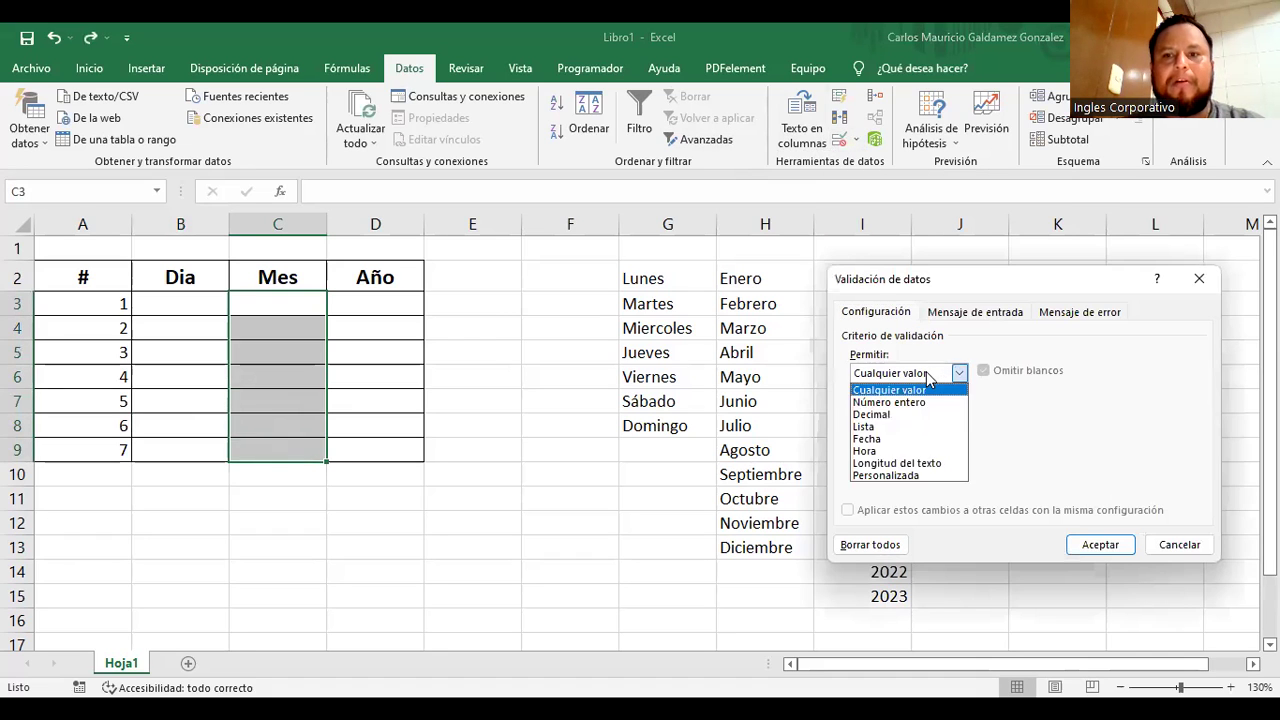
pyautogui.click(905, 430)
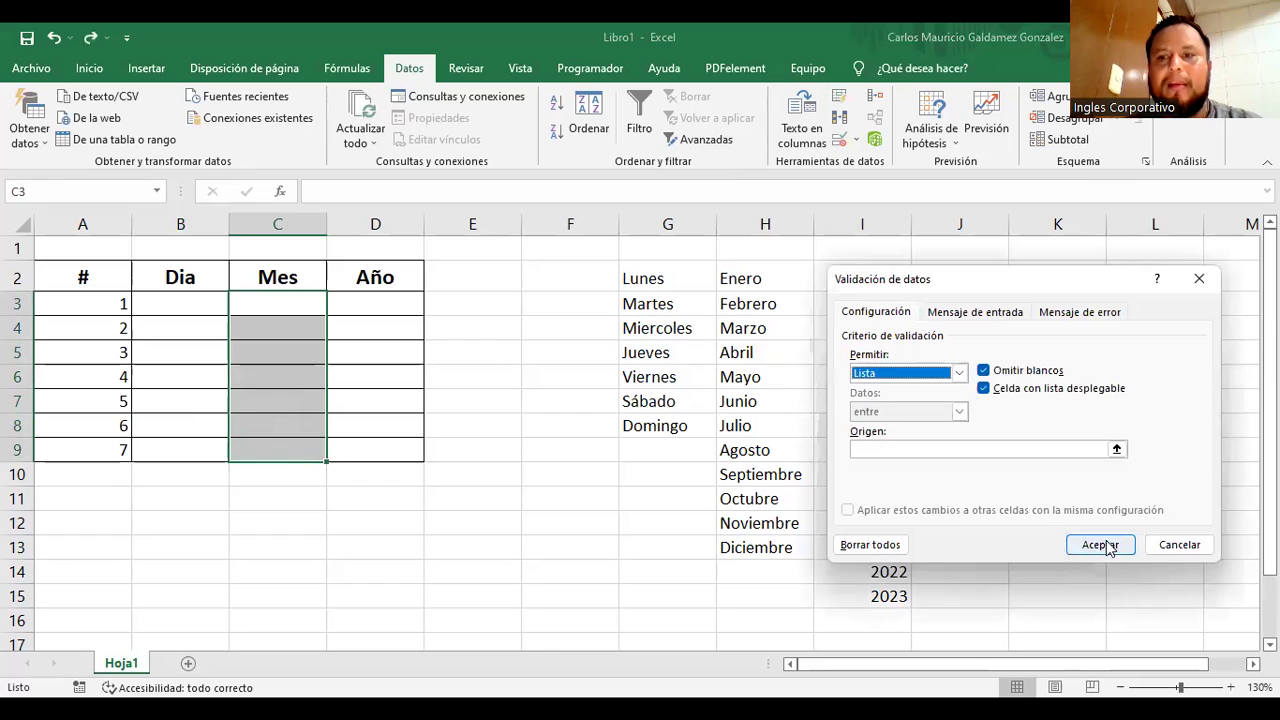
pyautogui.click(1117, 451)
pyautogui.click(722, 282)
pyautogui.keyDown('shift'); pyautogui.click(748, 547); pyautogui.keyUp('shift')
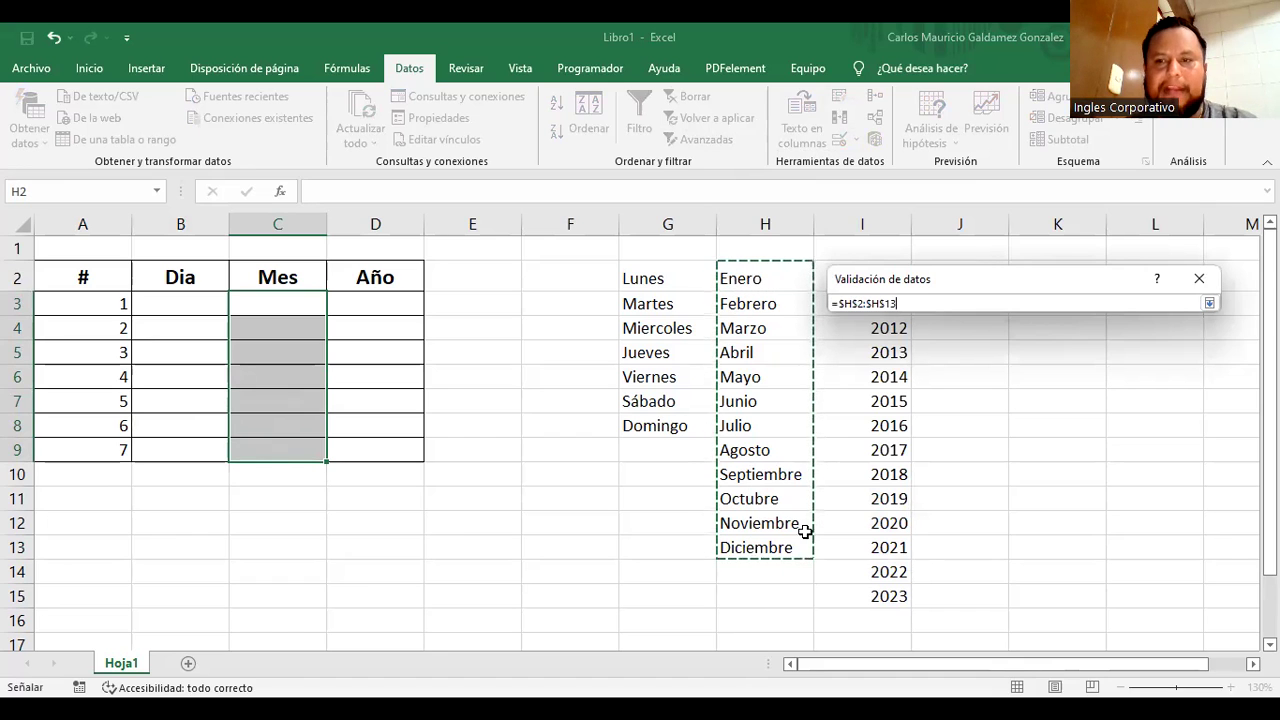
pyautogui.click(1209, 306)
pyautogui.click(1100, 544)
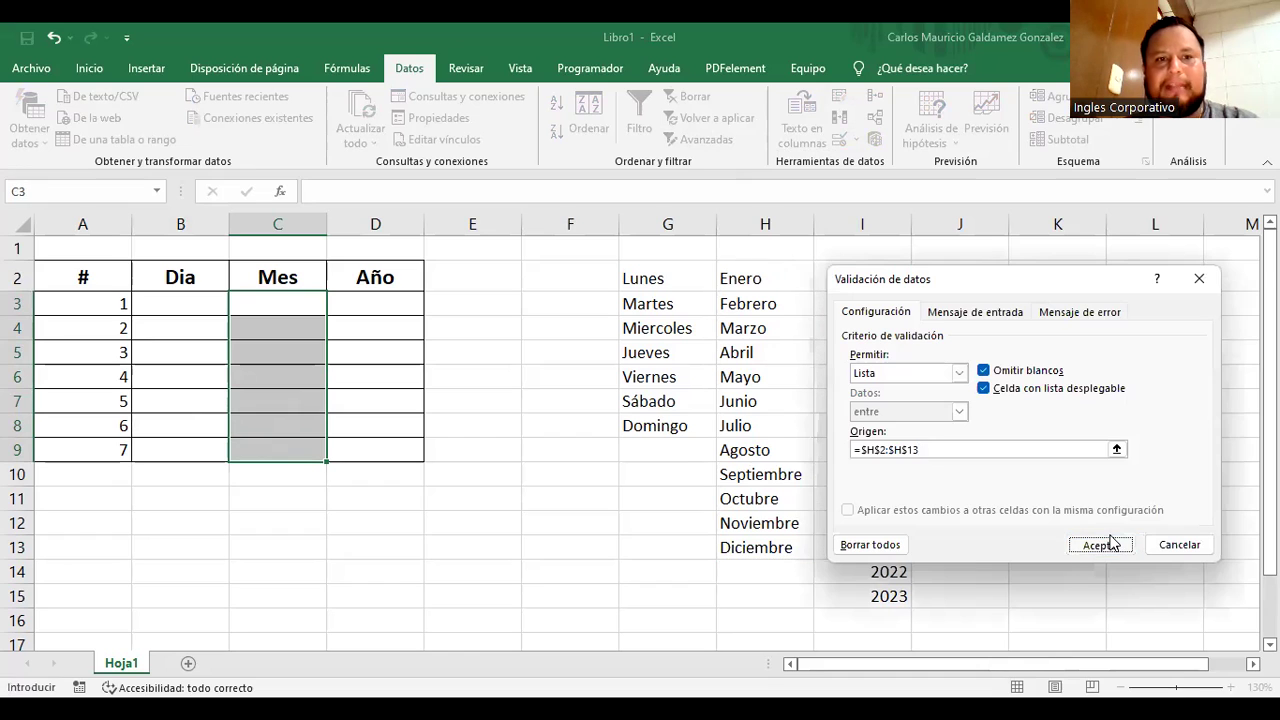
pyautogui.click(414, 305)
pyautogui.click(297, 303)
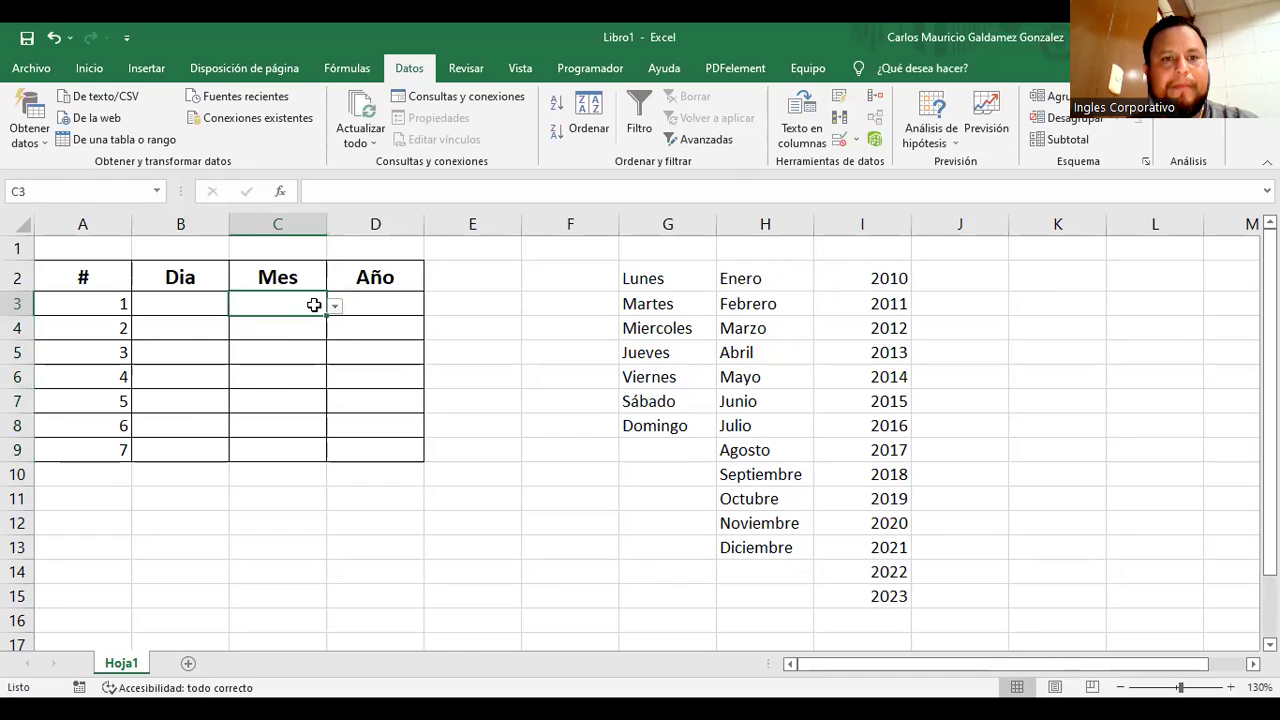
# Pick Junio for C3 and C4 and Enero for C5 from the month dropdowns
pyautogui.click(335, 306)
pyautogui.scroll(-2, 333, 400)
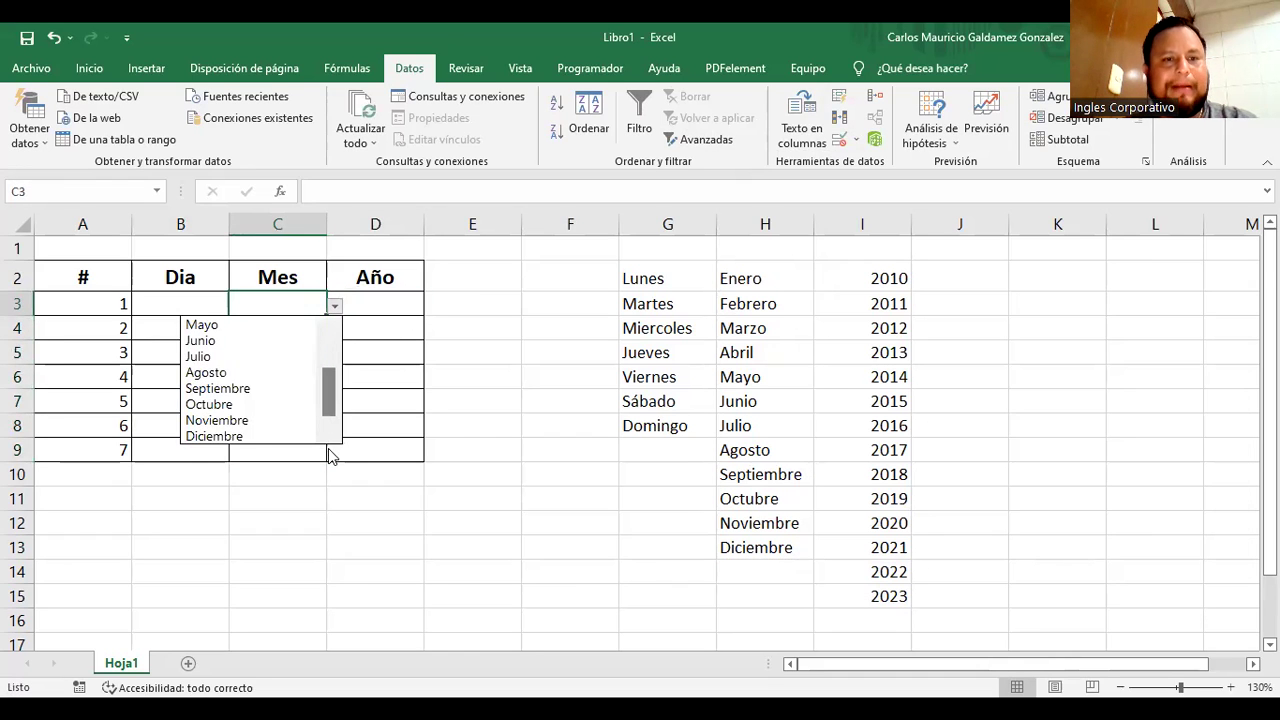
pyautogui.click(238, 340)
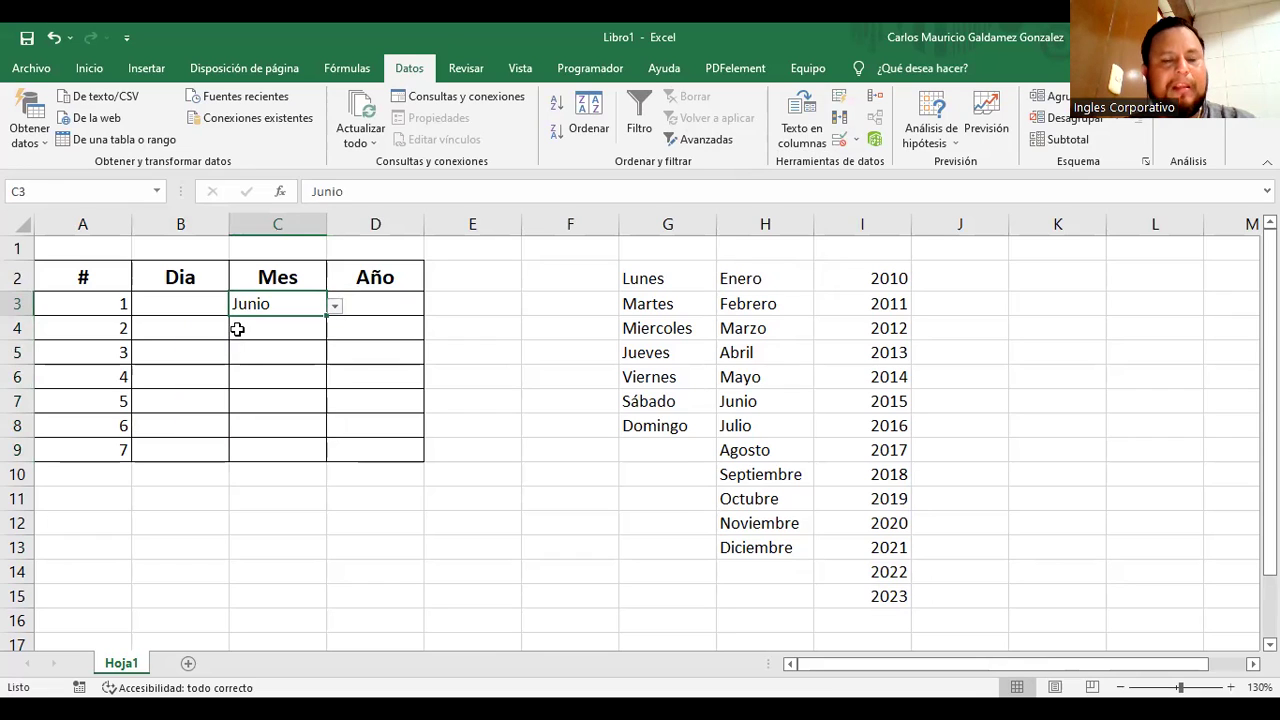
pyautogui.click(294, 332)
pyautogui.click(335, 330)
pyautogui.click(249, 426)
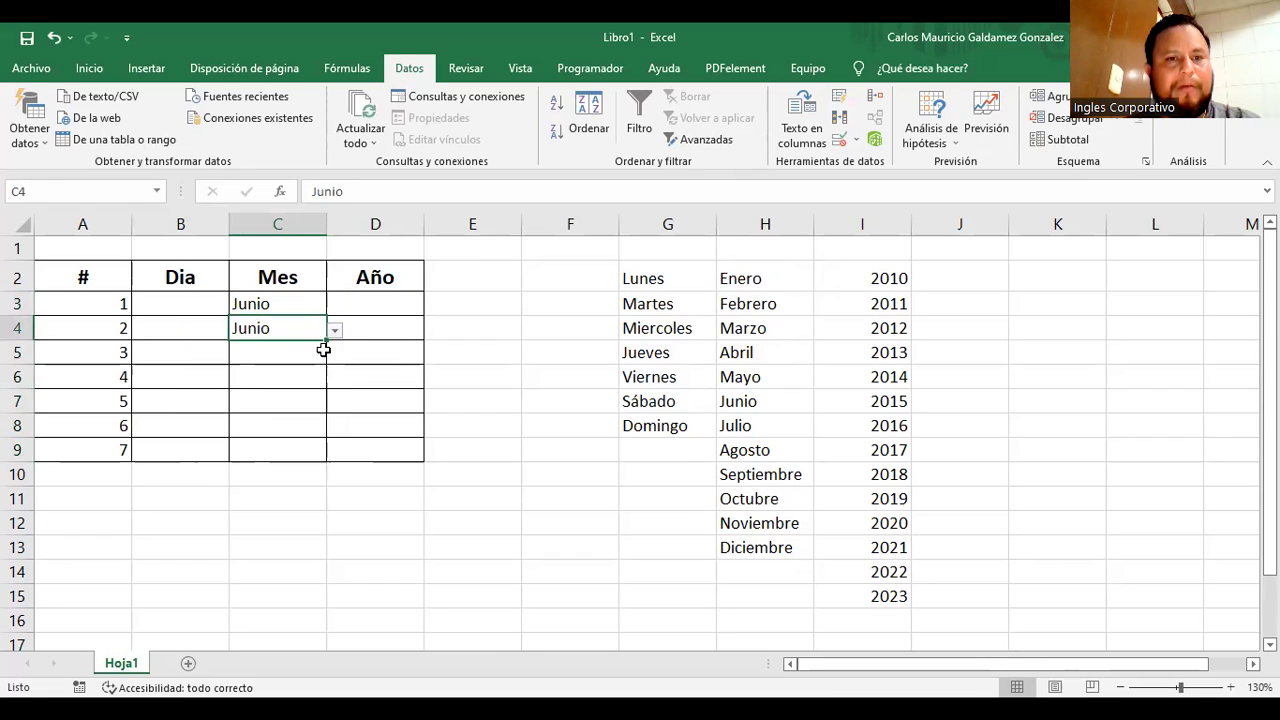
pyautogui.click(323, 350)
pyautogui.click(335, 354)
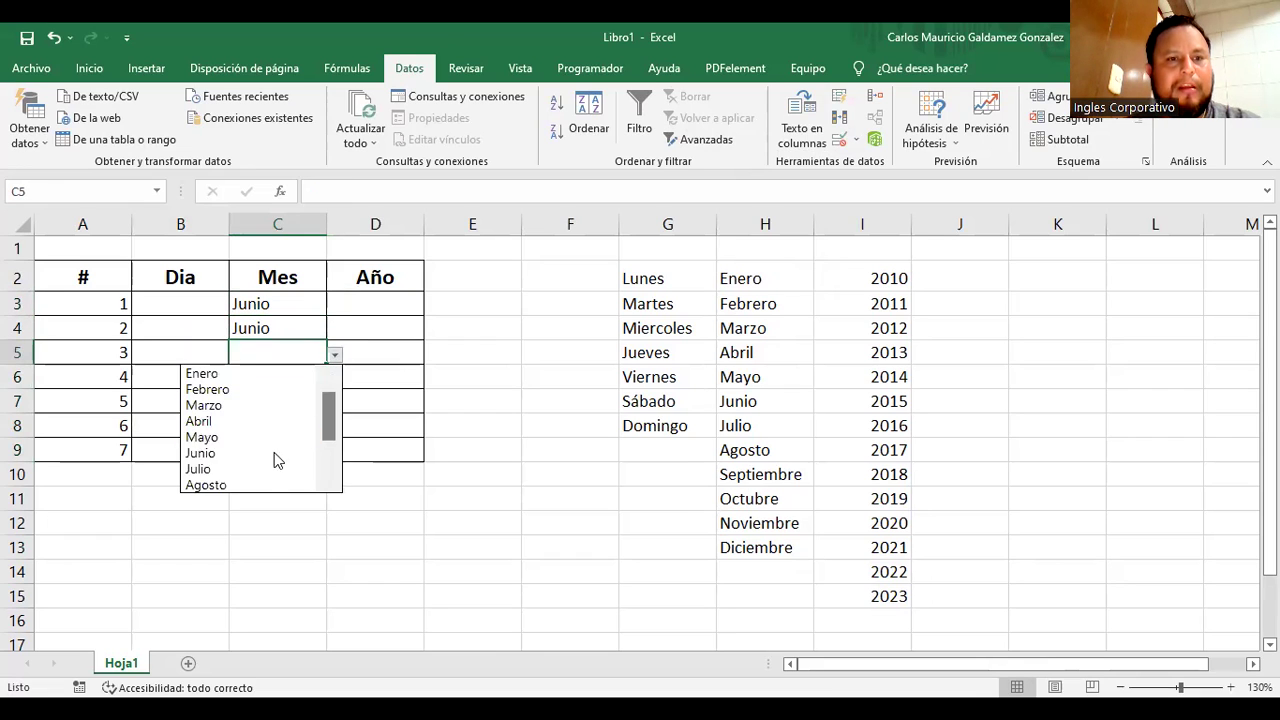
pyautogui.click(238, 373)
pyautogui.click(297, 378)
pyautogui.click(335, 378)
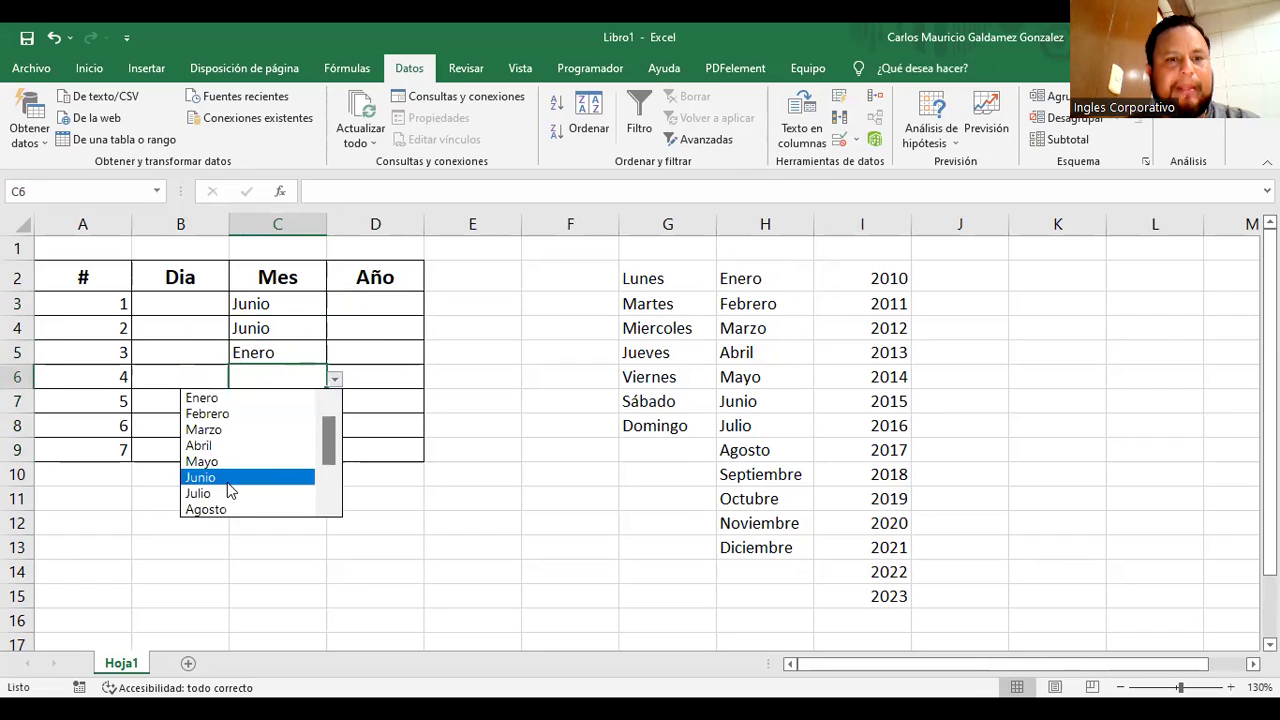
# Pick Abril, Diciembre and Octubre for C6, C7 and C8 from the dropdowns
pyautogui.click(212, 446)
pyautogui.click(298, 401)
pyautogui.click(334, 404)
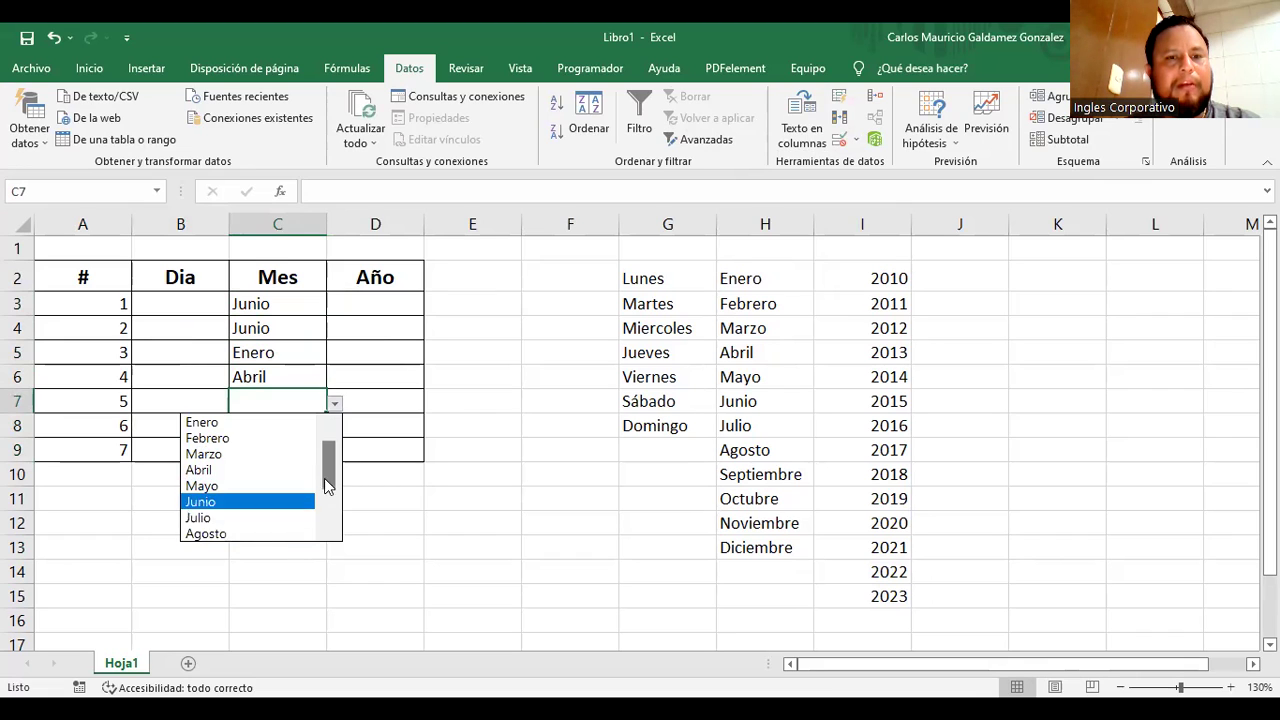
pyautogui.moveTo(324, 478); pyautogui.dragTo(326, 525)
pyautogui.click(250, 535)
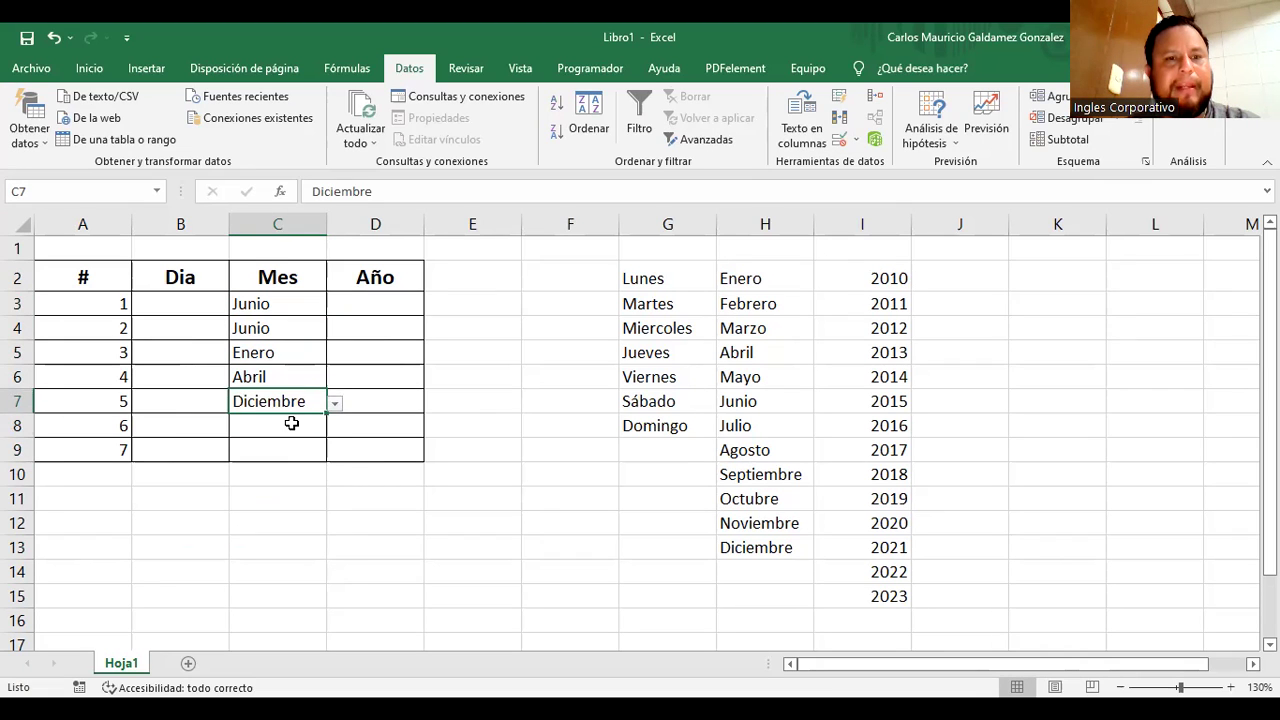
pyautogui.click(273, 425)
pyautogui.click(335, 428)
pyautogui.moveTo(326, 495); pyautogui.dragTo(327, 522)
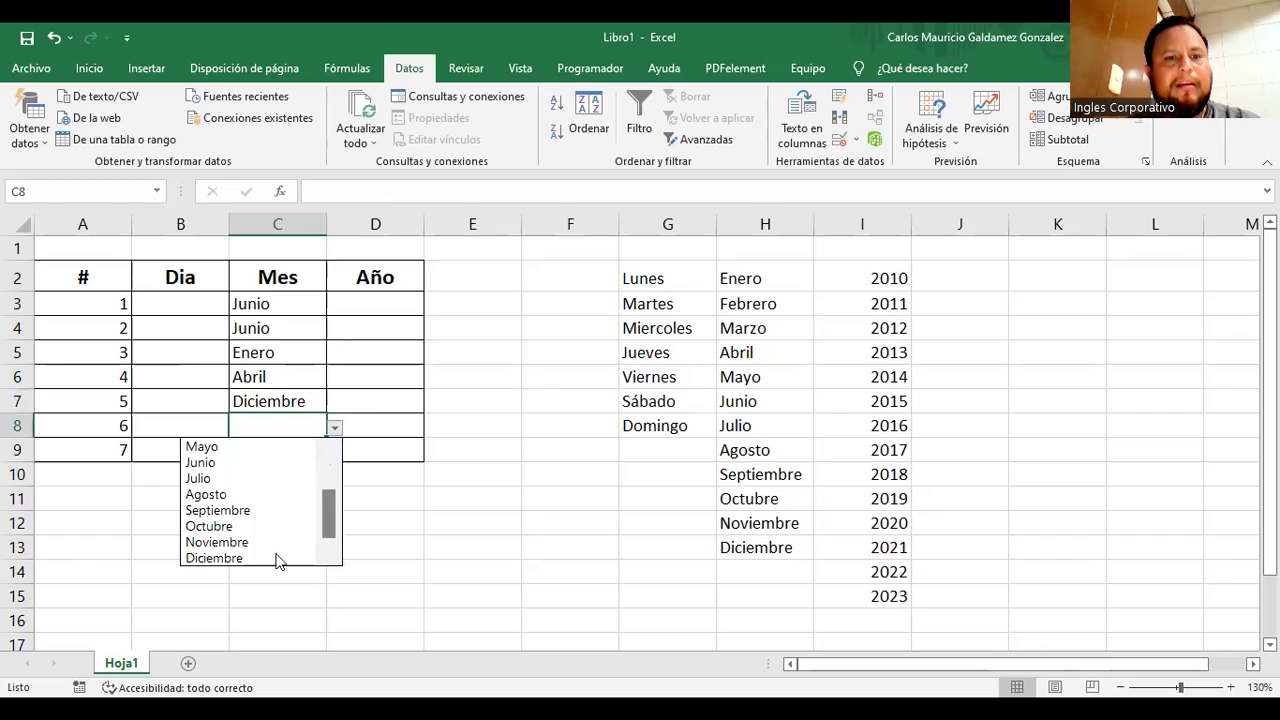
pyautogui.click(222, 523)
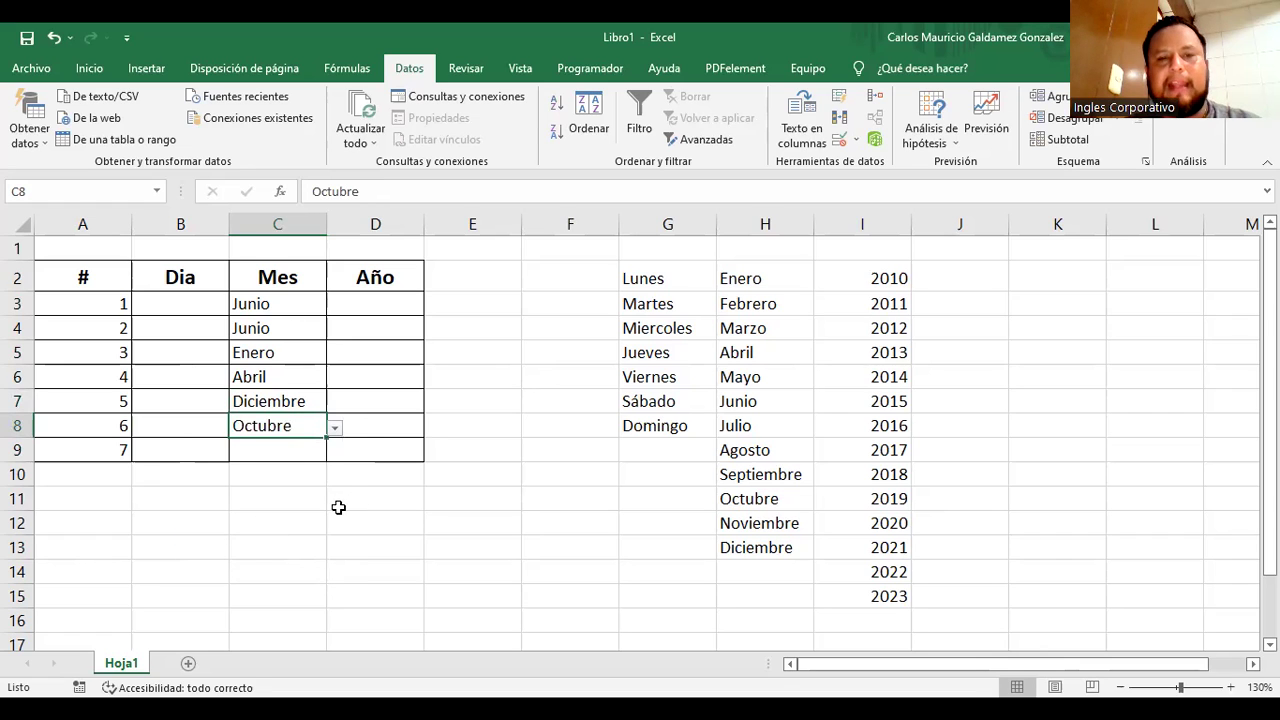
# Undo the test months so column C is empty, then select the Año cells D3:D9
pyautogui.hotkey('ctrl', 'z')
pyautogui.hotkey('ctrl', 'z')
pyautogui.hotkey('ctrl', 'z')
pyautogui.hotkey('ctrl', 'z')
pyautogui.hotkey('ctrl', 'z')
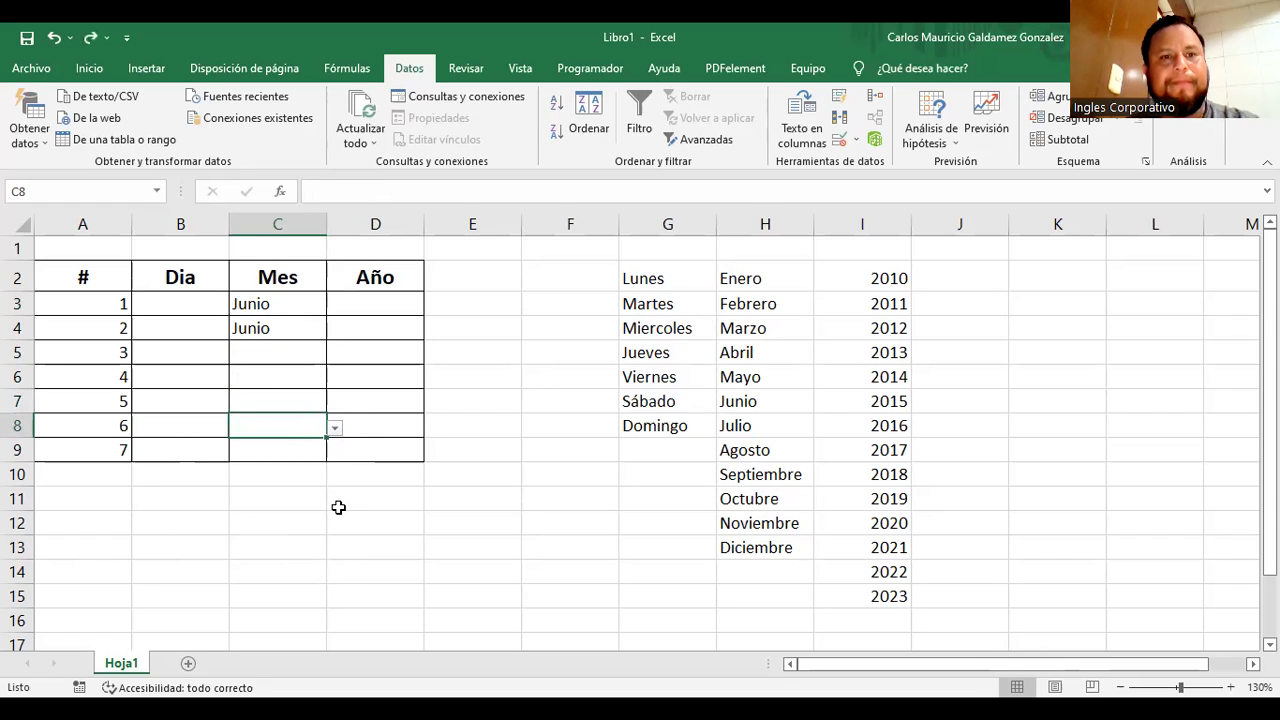
pyautogui.hotkey('ctrl', 'z')
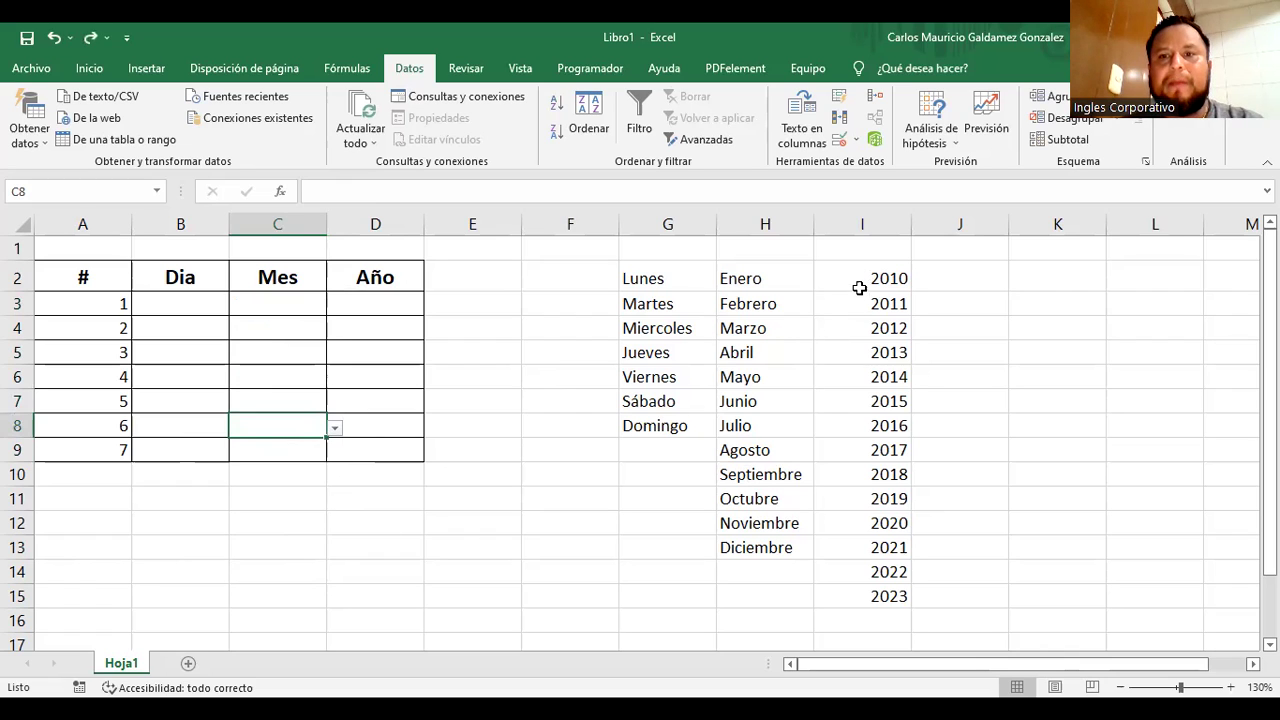
pyautogui.moveTo(382, 305); pyautogui.dragTo(375, 448)
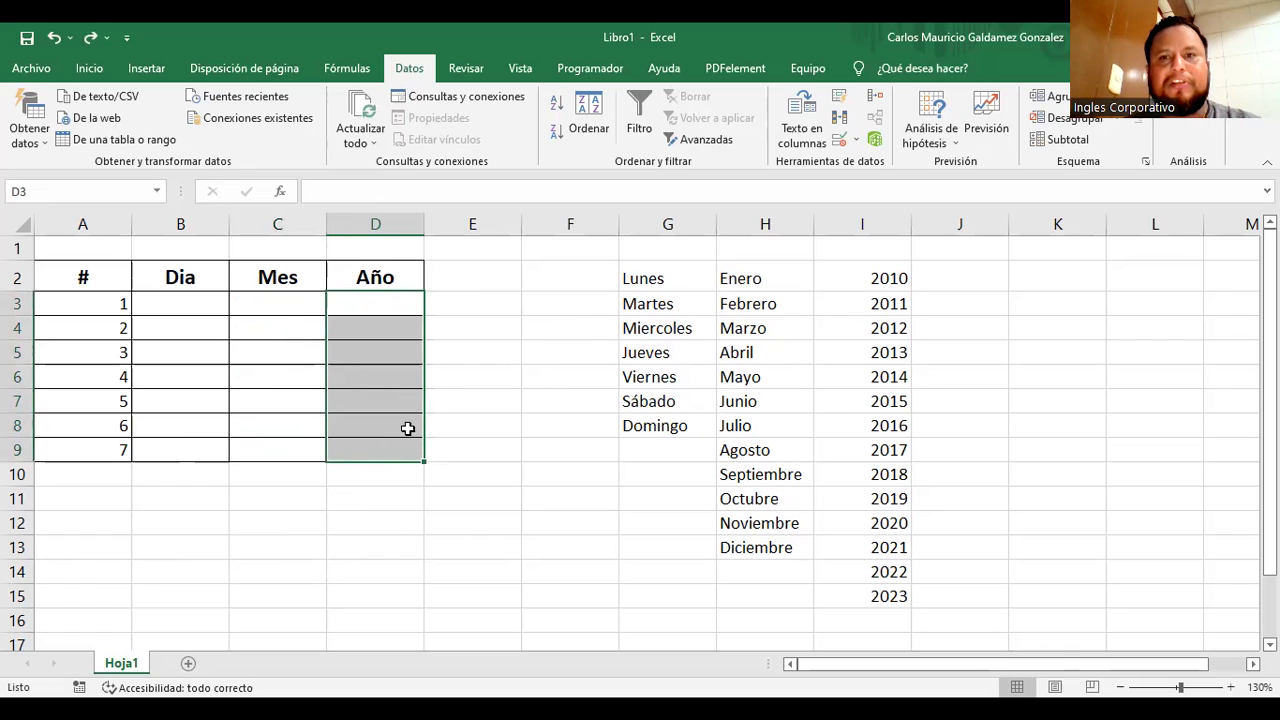
# Set D3:D9's data validation to Lista with the source =$I$2:$I$15
pyautogui.click(838, 145)
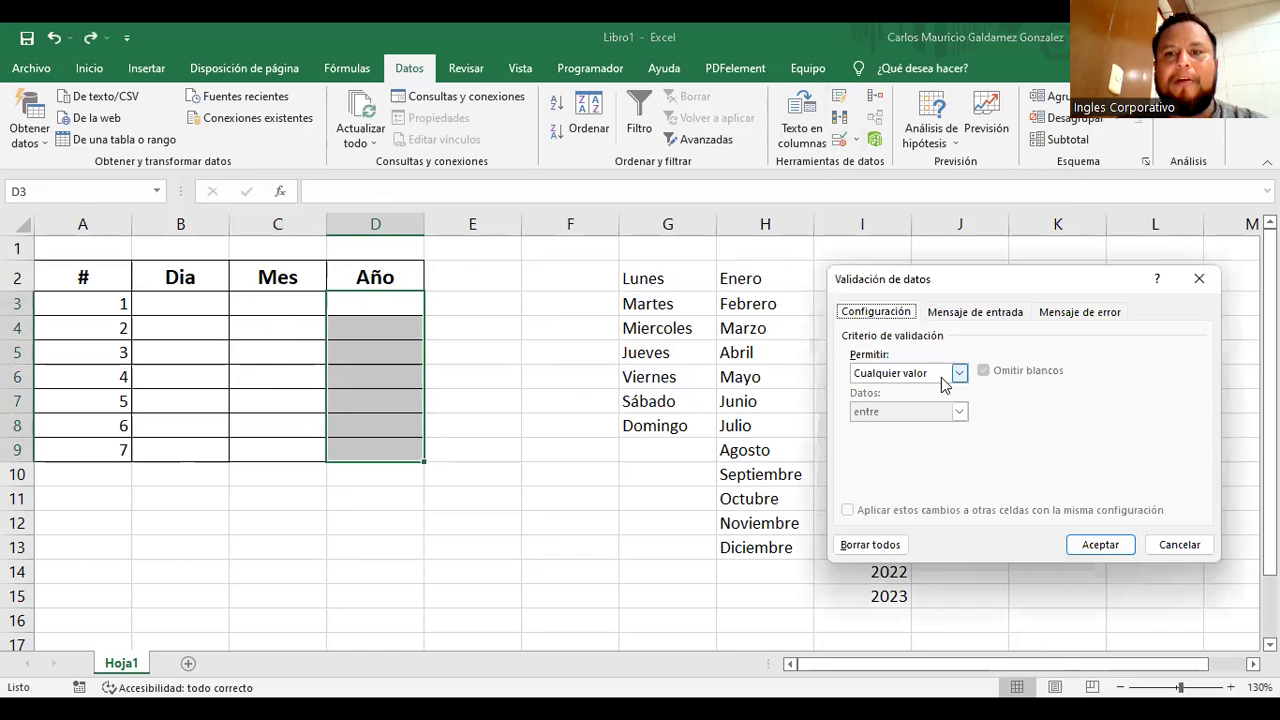
pyautogui.click(955, 372)
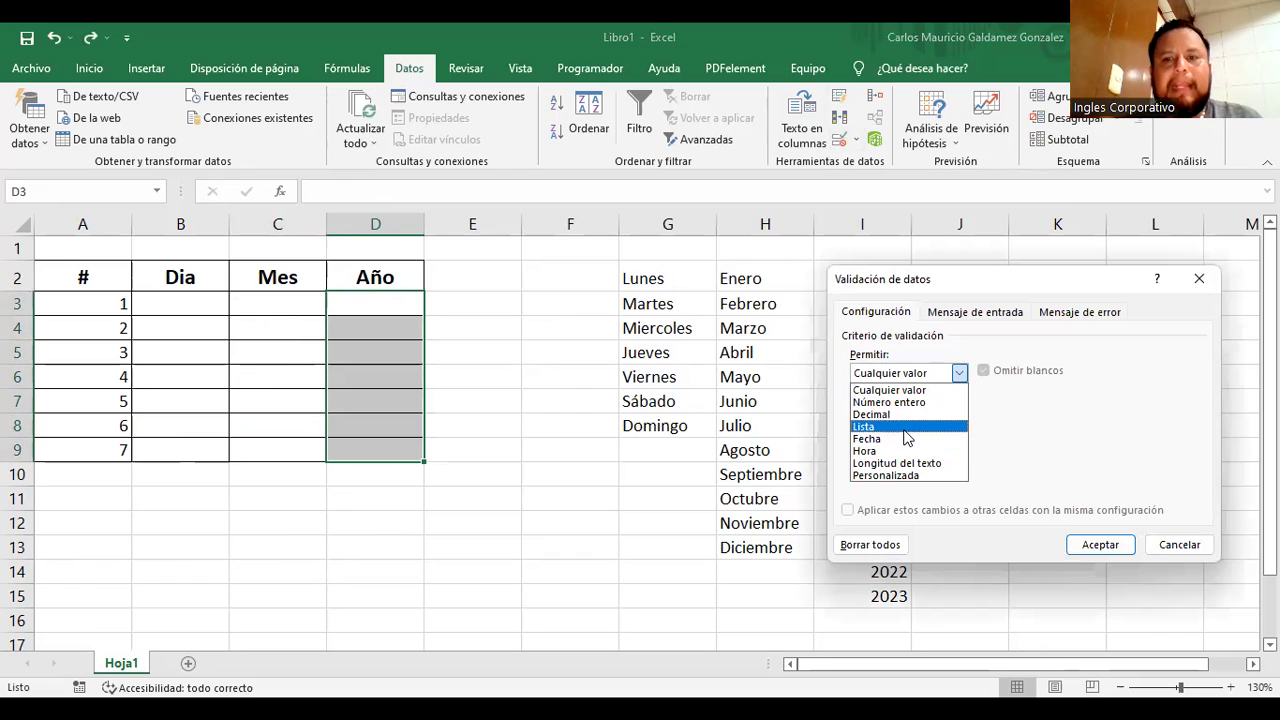
pyautogui.click(904, 429)
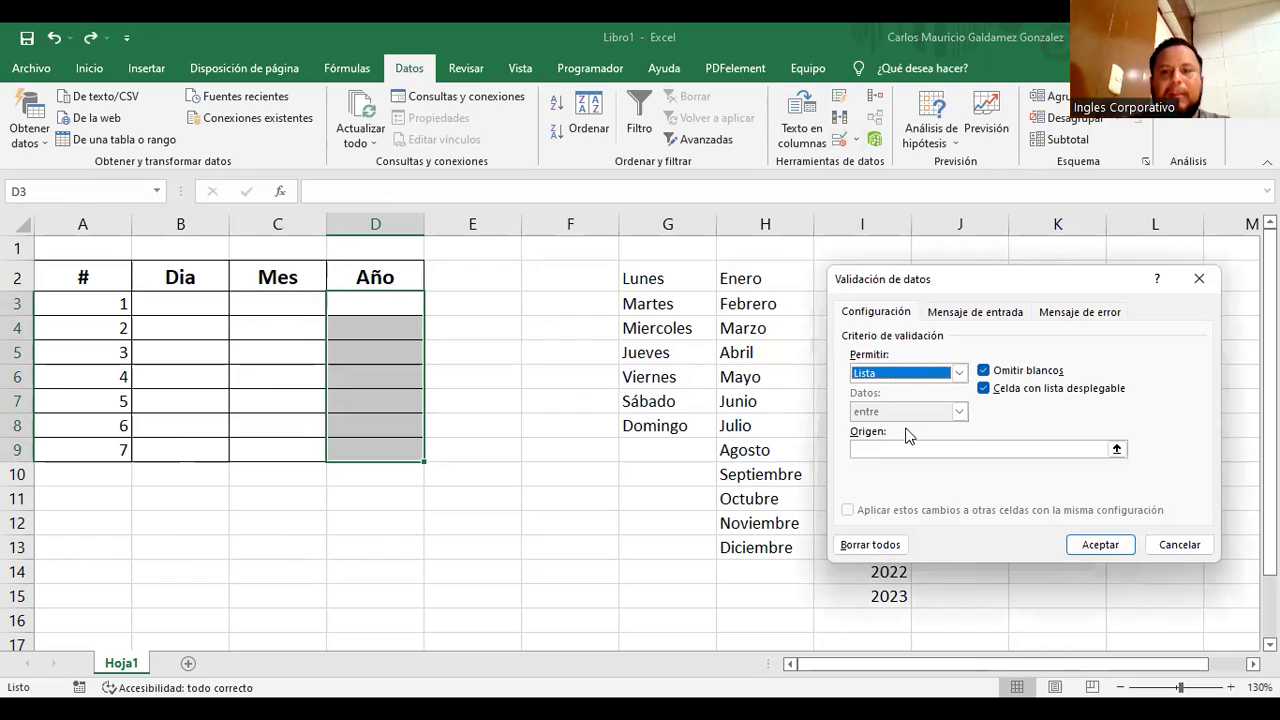
pyautogui.click(1117, 449)
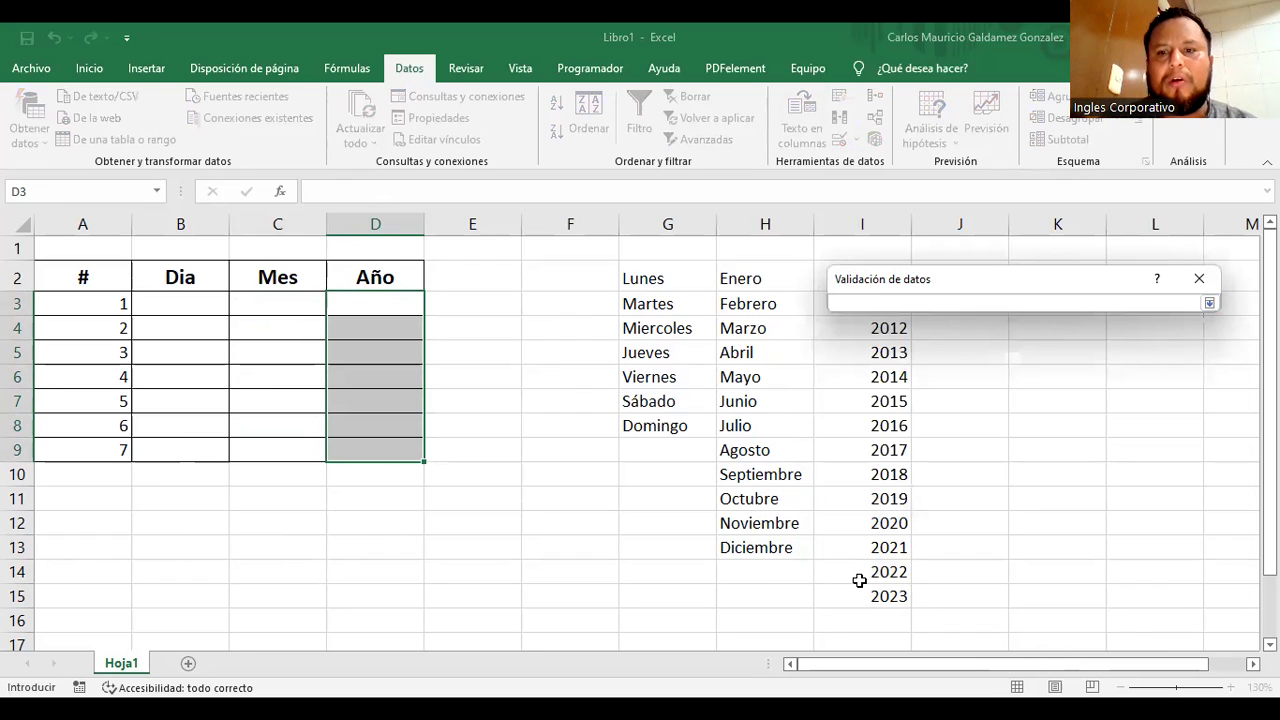
pyautogui.moveTo(862, 278); pyautogui.dragTo(859, 596)
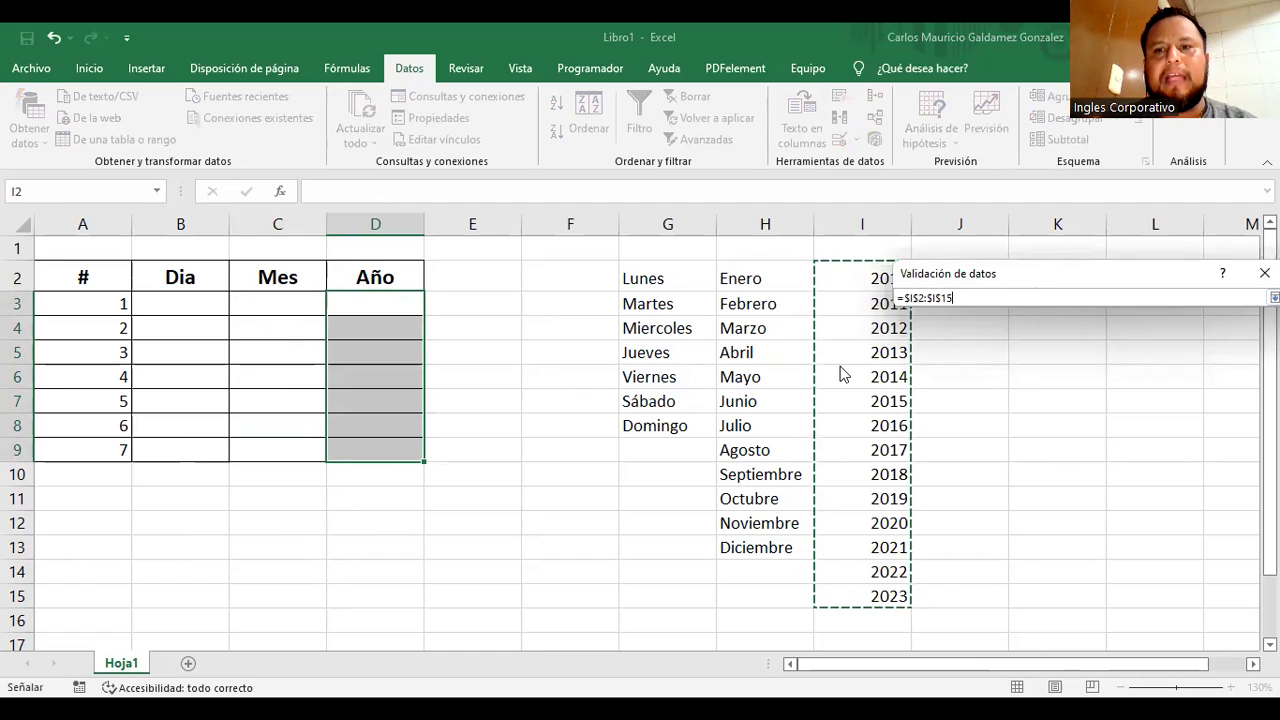
pyautogui.click(971, 354)
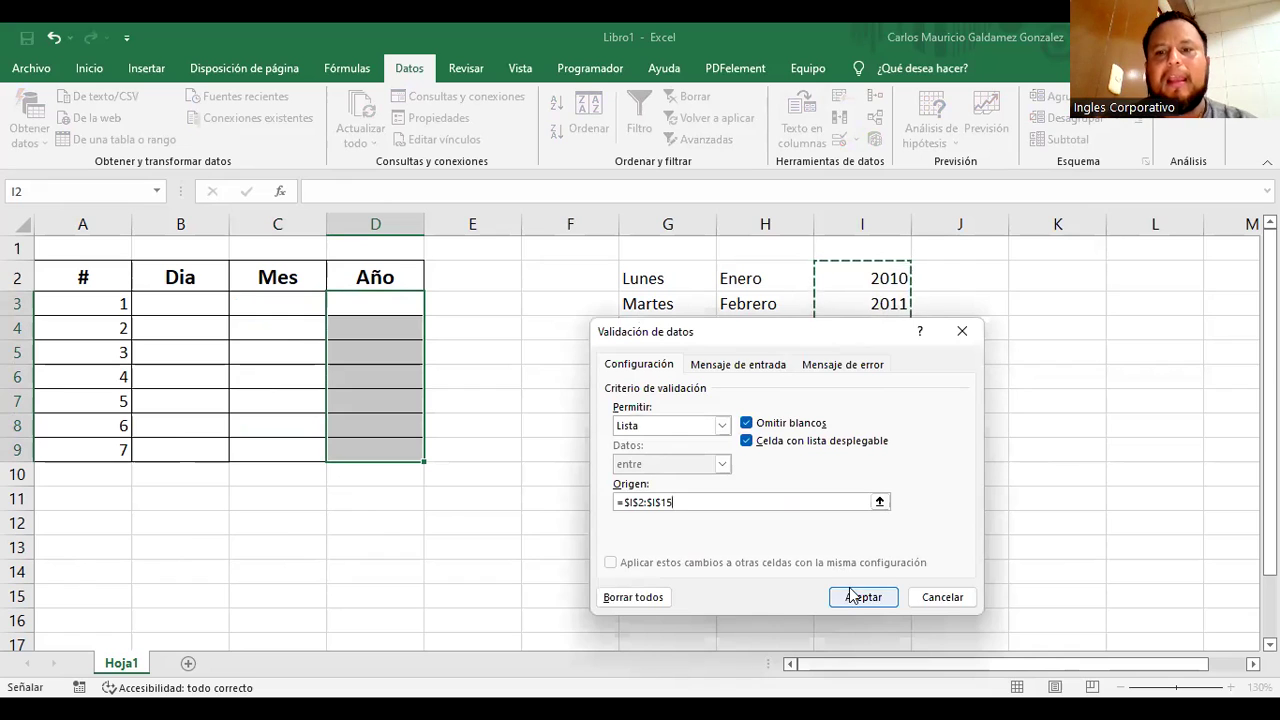
# Confirm the year list validation and pick 2022, 2011 and 2013 for D3 to D5
pyautogui.click(840, 597)
pyautogui.click(378, 324)
pyautogui.click(372, 304)
pyautogui.click(430, 306)
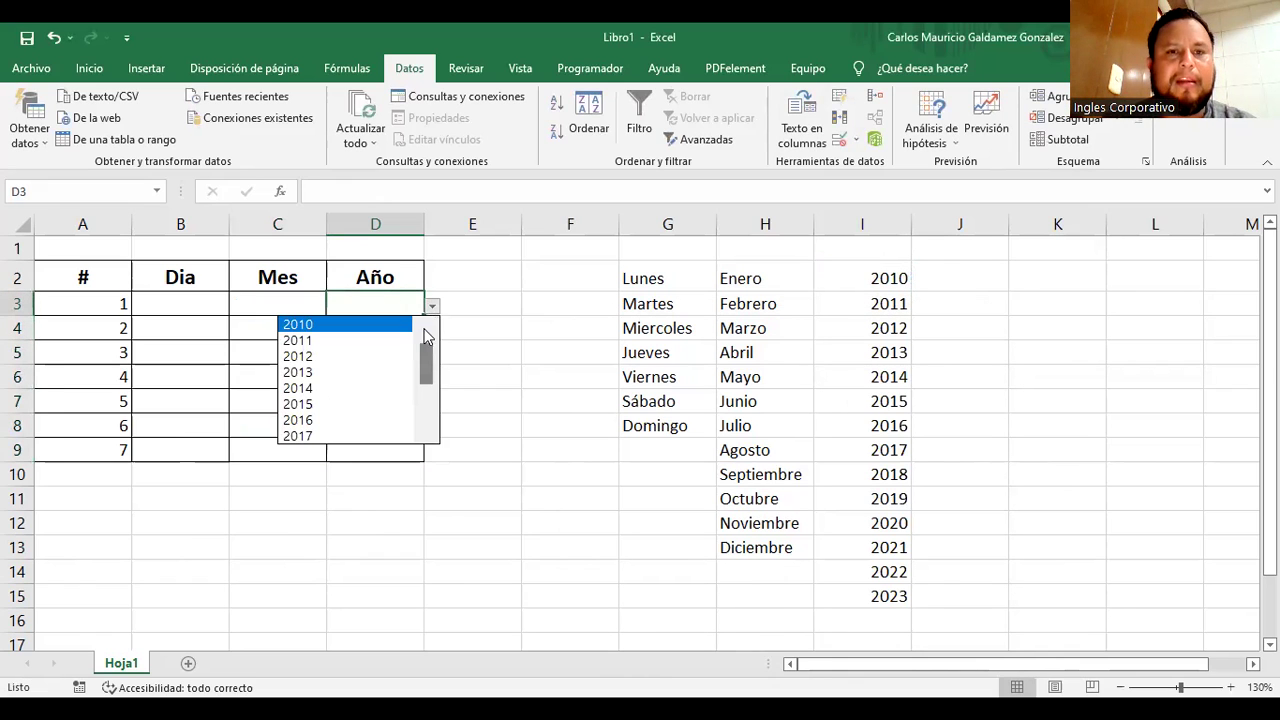
pyautogui.scroll(-2, 425, 333)
pyautogui.click(342, 421)
pyautogui.click(418, 329)
pyautogui.click(431, 330)
pyautogui.click(398, 367)
pyautogui.click(414, 352)
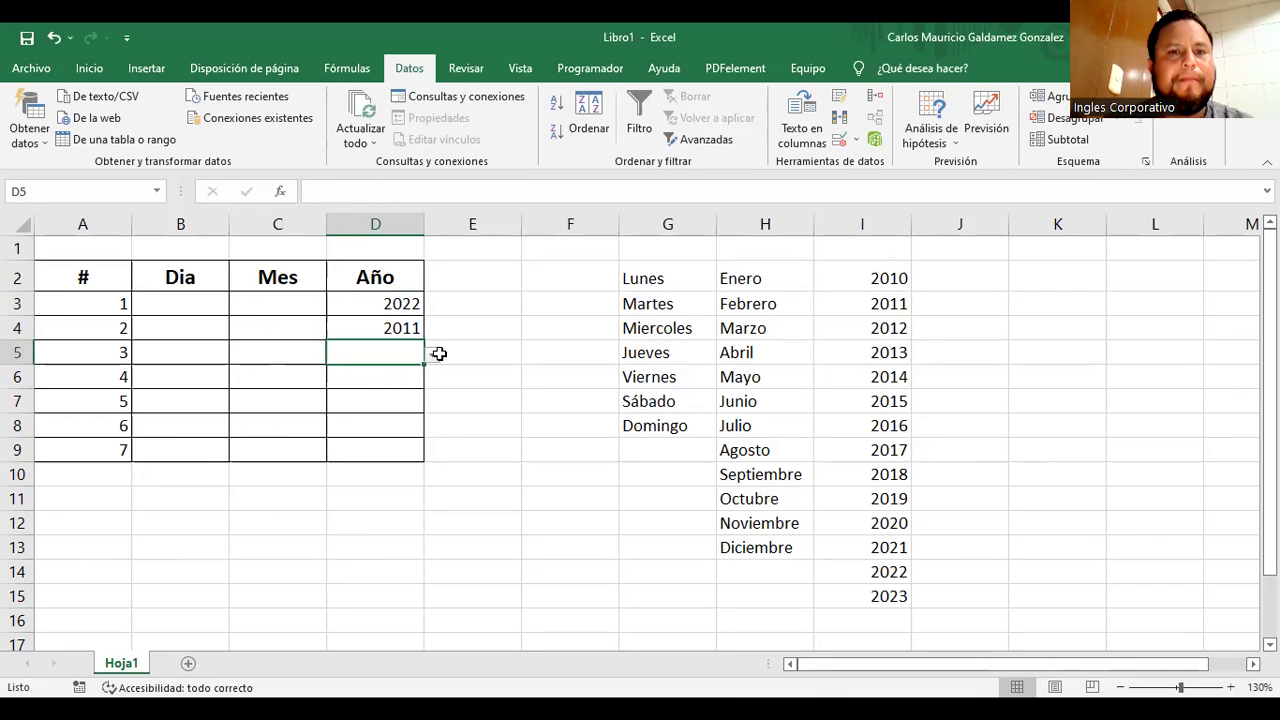
pyautogui.click(438, 353)
pyautogui.click(347, 424)
pyautogui.click(415, 372)
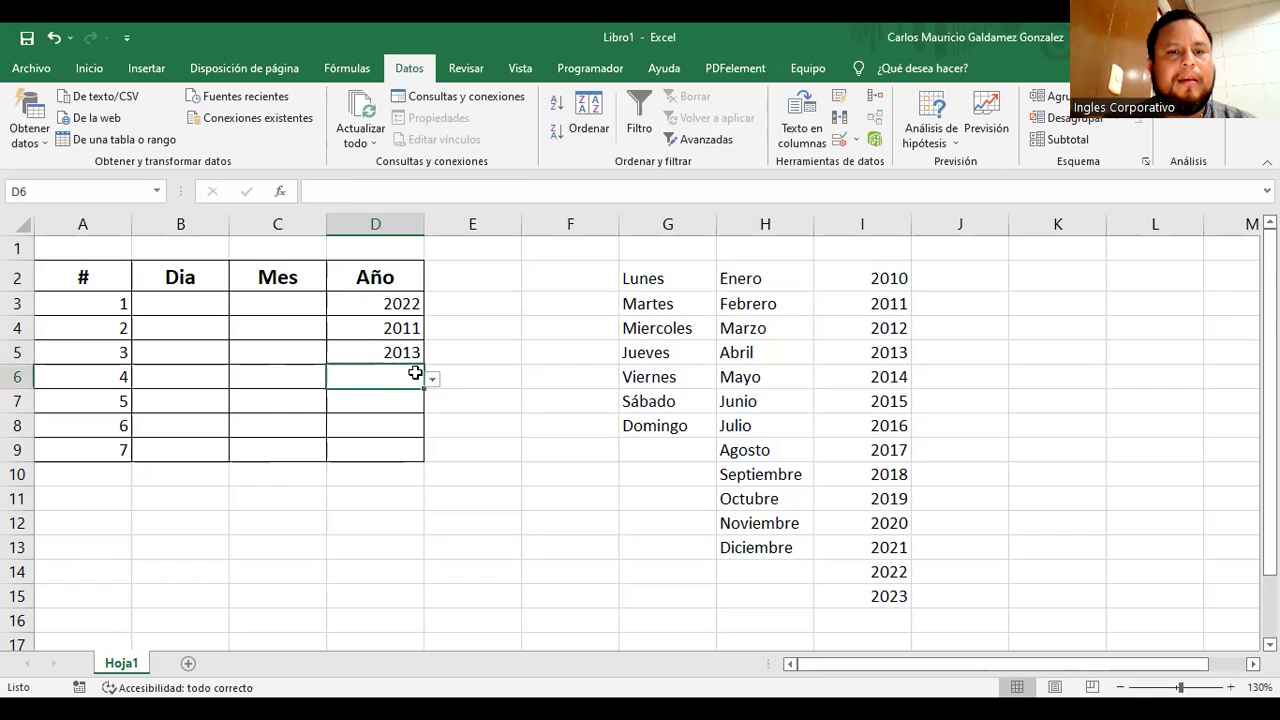
# Pick 2015, 2014, 2016 and 2023 for D6 through D9 from the year dropdowns
pyautogui.click(432, 378)
pyautogui.click(345, 477)
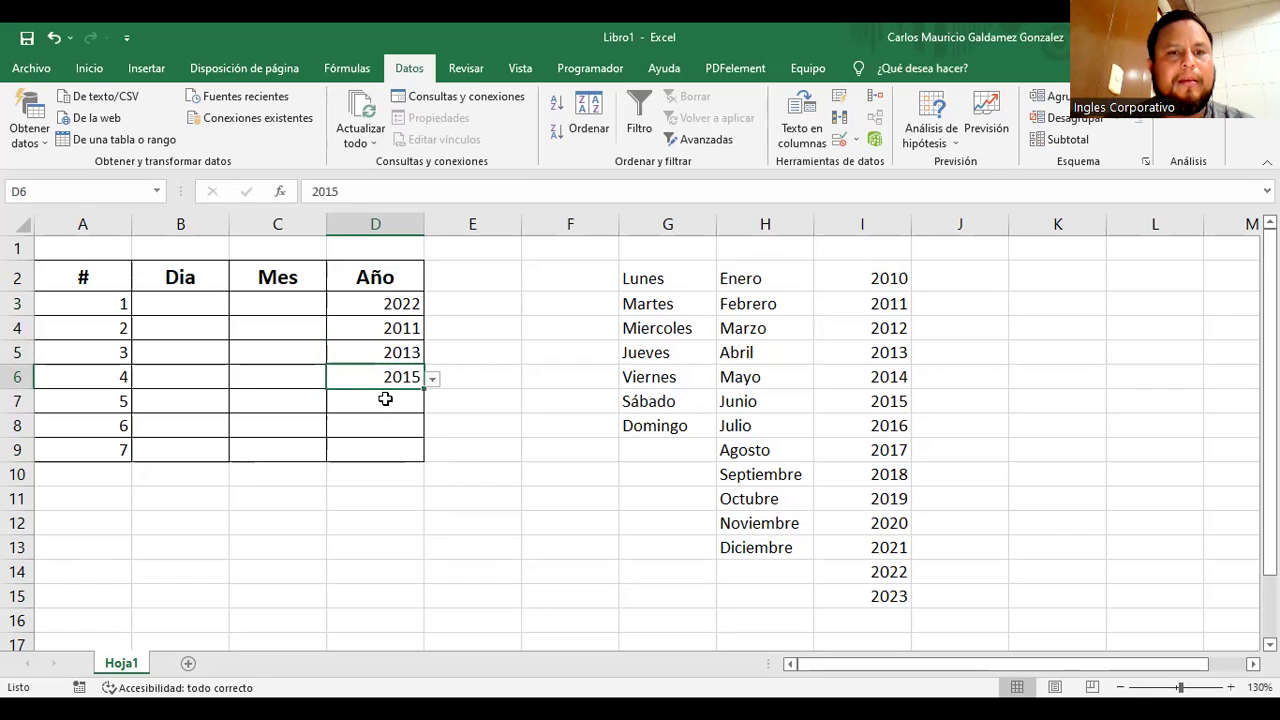
pyautogui.click(385, 399)
pyautogui.click(433, 409)
pyautogui.click(345, 487)
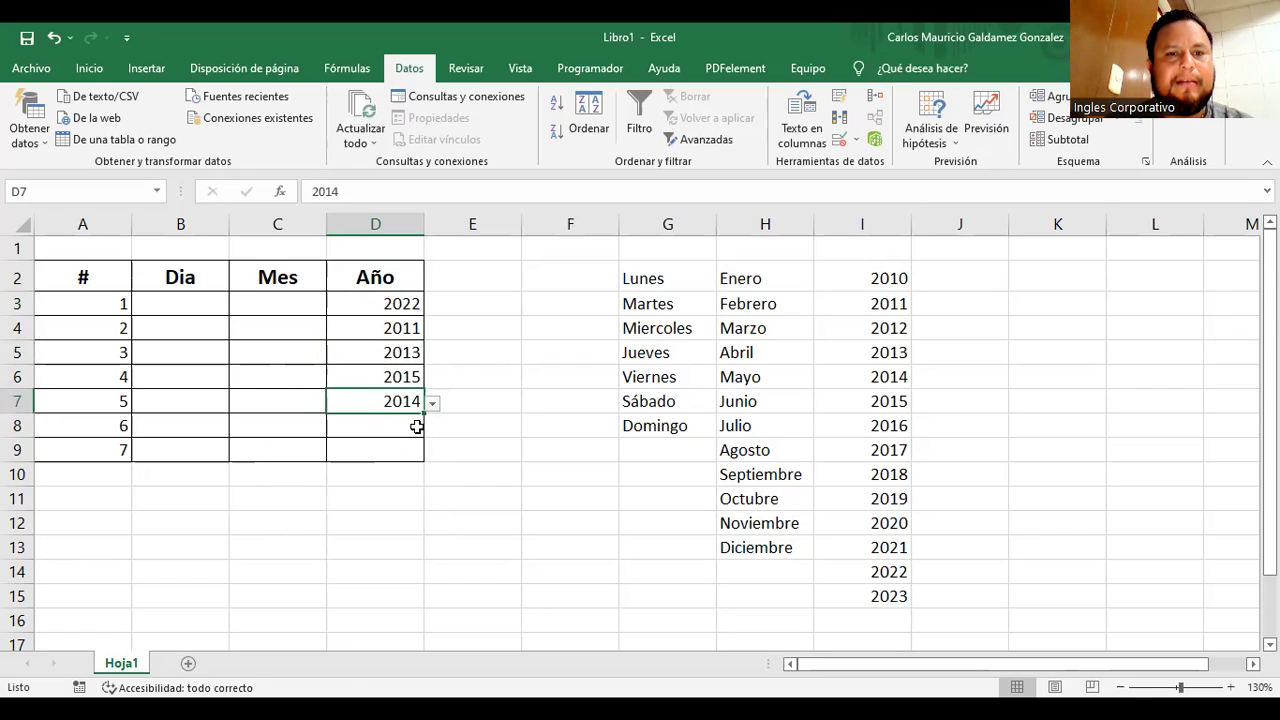
pyautogui.click(417, 426)
pyautogui.click(432, 428)
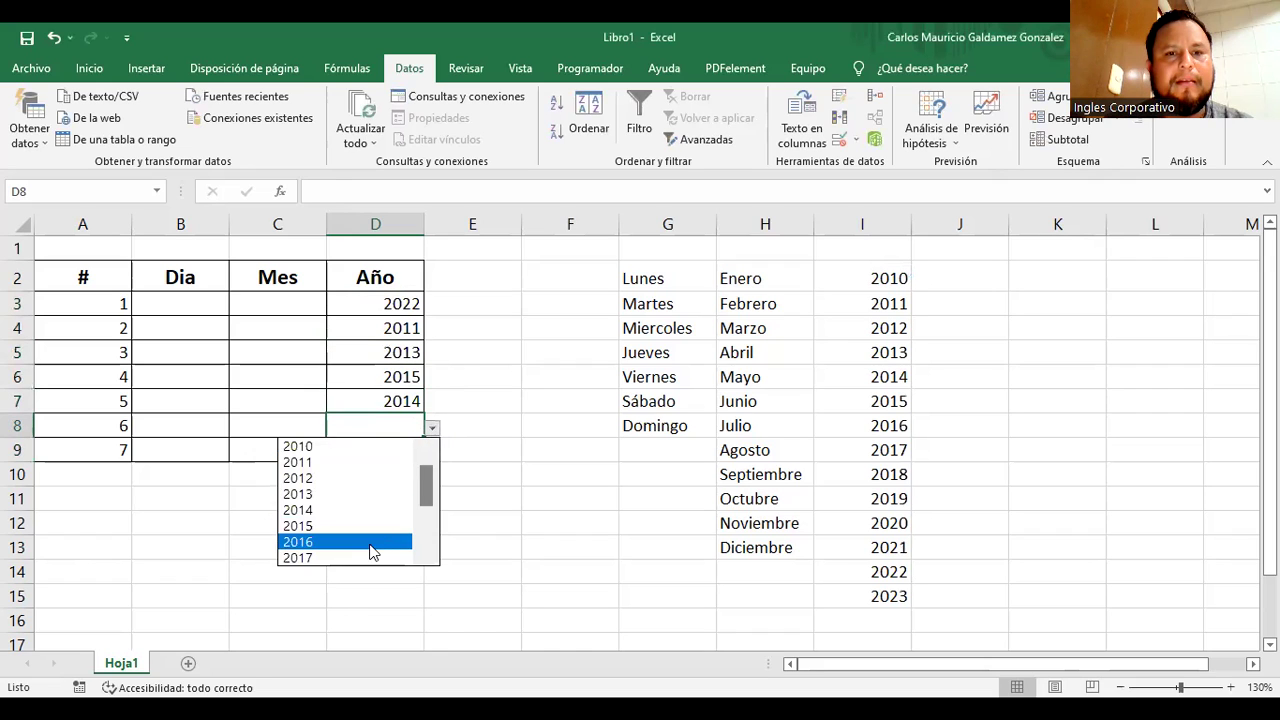
pyautogui.click(370, 548)
pyautogui.click(403, 449)
pyautogui.click(432, 452)
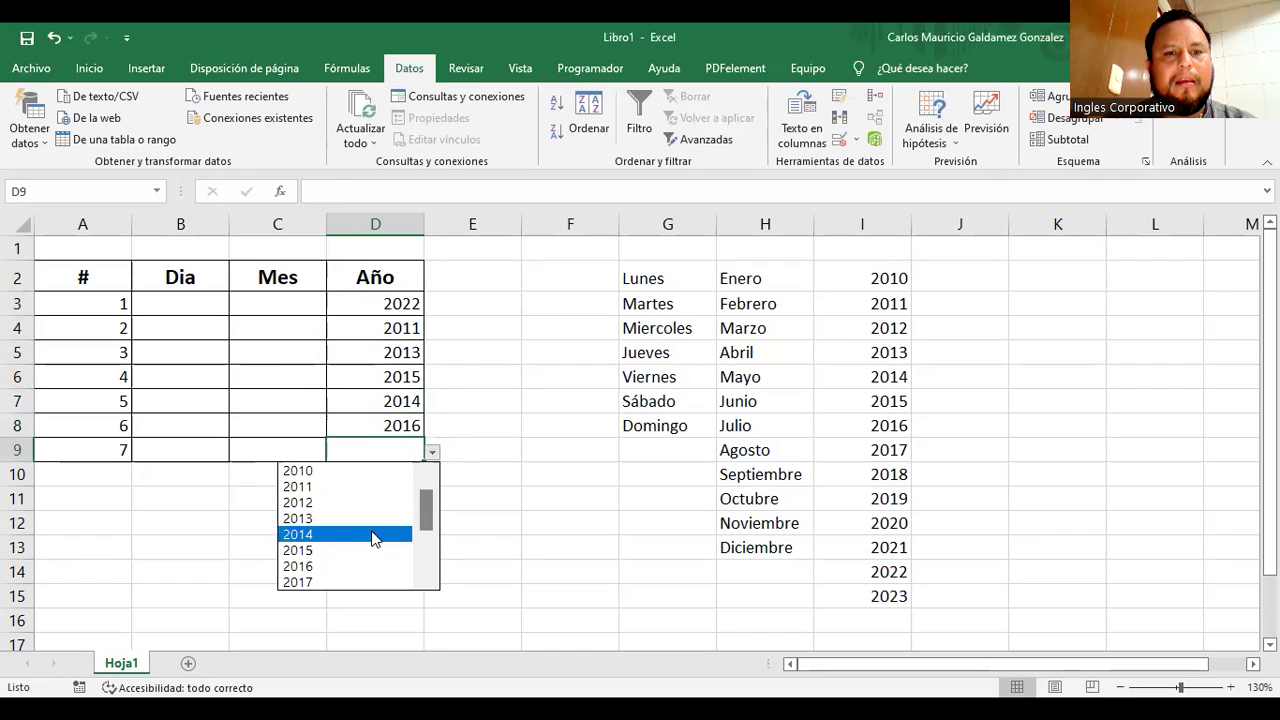
pyautogui.moveTo(426, 510); pyautogui.dragTo(426, 575)
pyautogui.click(371, 586)
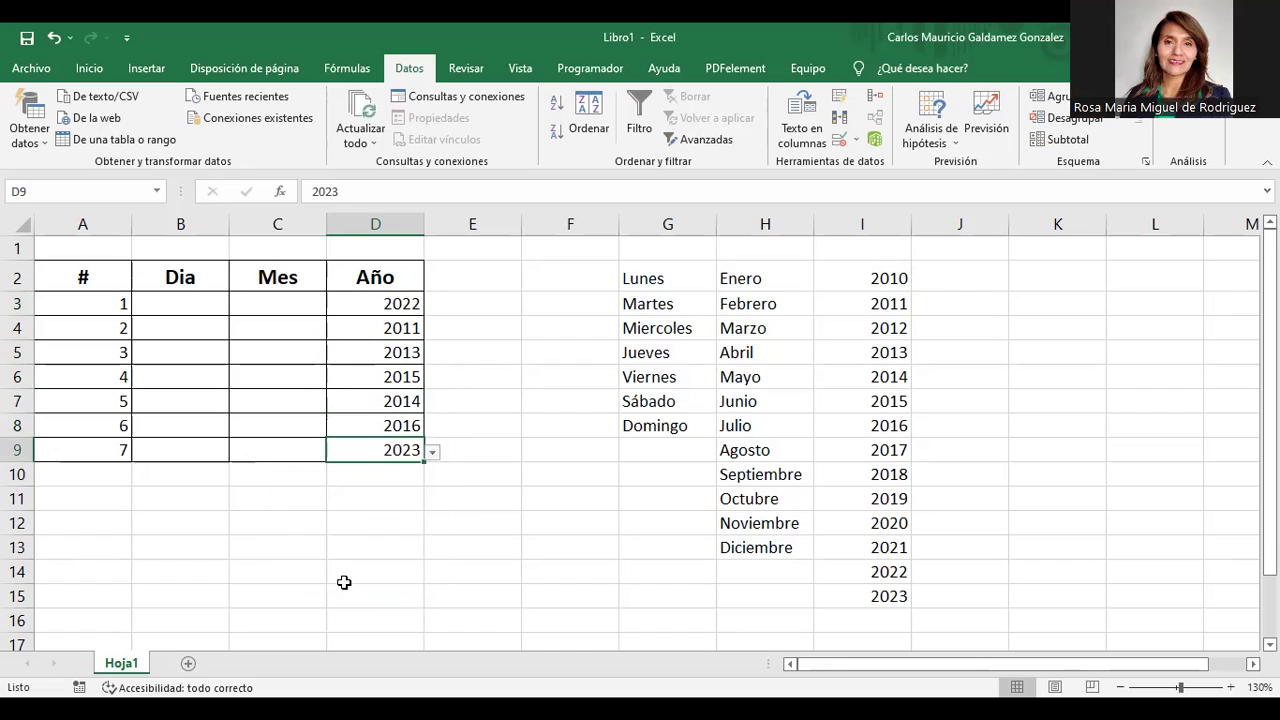
pyautogui.click(376, 408)
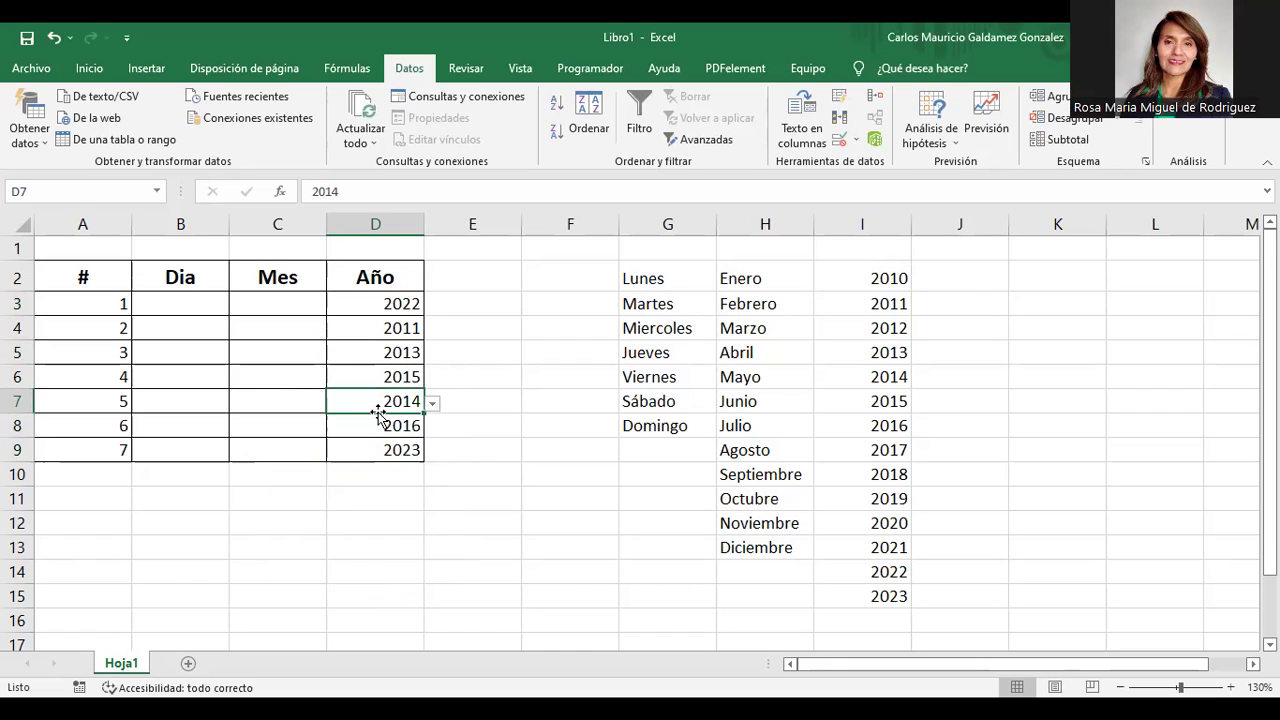
pyautogui.write('20')
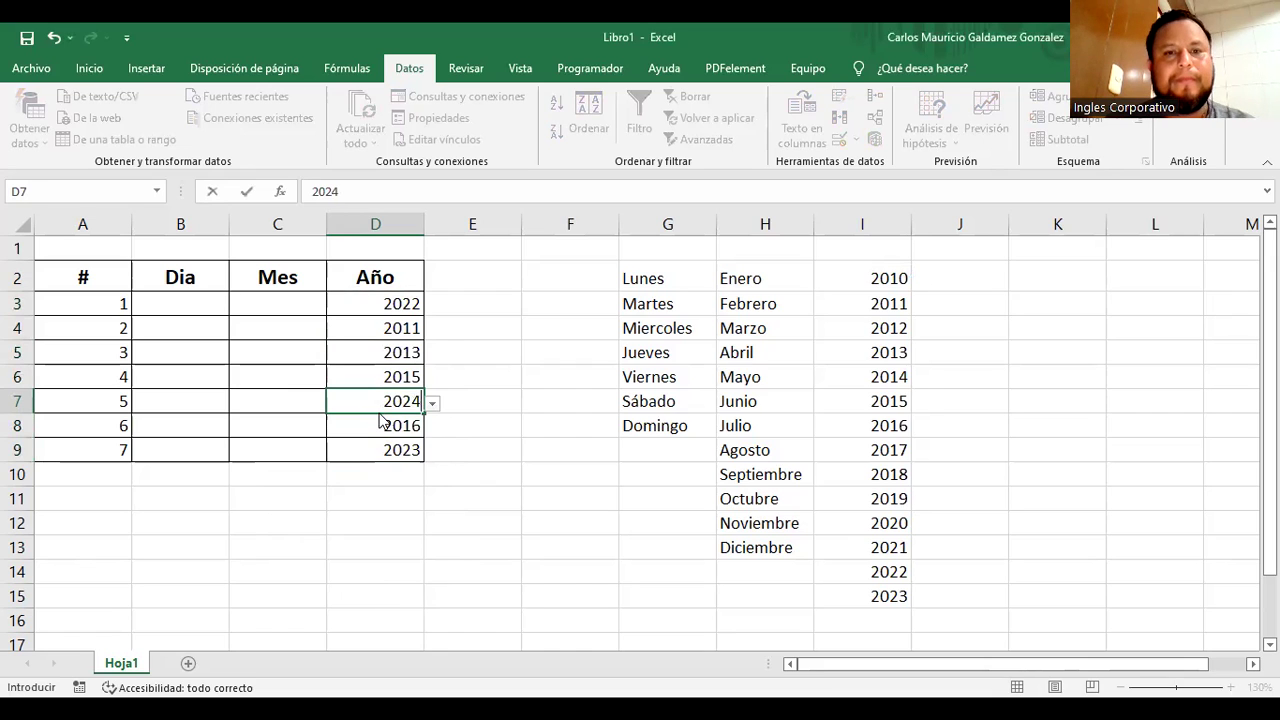
pyautogui.press('Return')
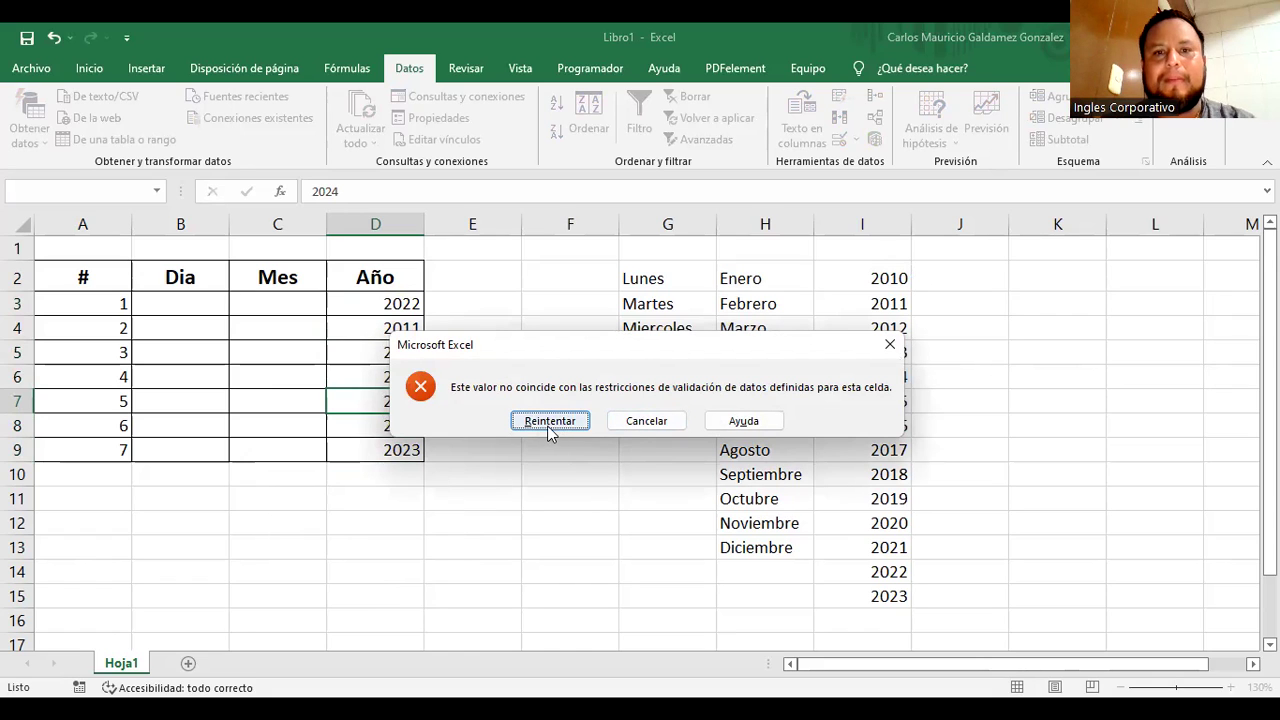
pyautogui.moveTo(549, 352); pyautogui.dragTo(680, 444)
pyautogui.press('Tab')
pyautogui.press('Return')
pyautogui.moveTo(375, 306); pyautogui.dragTo(366, 449)
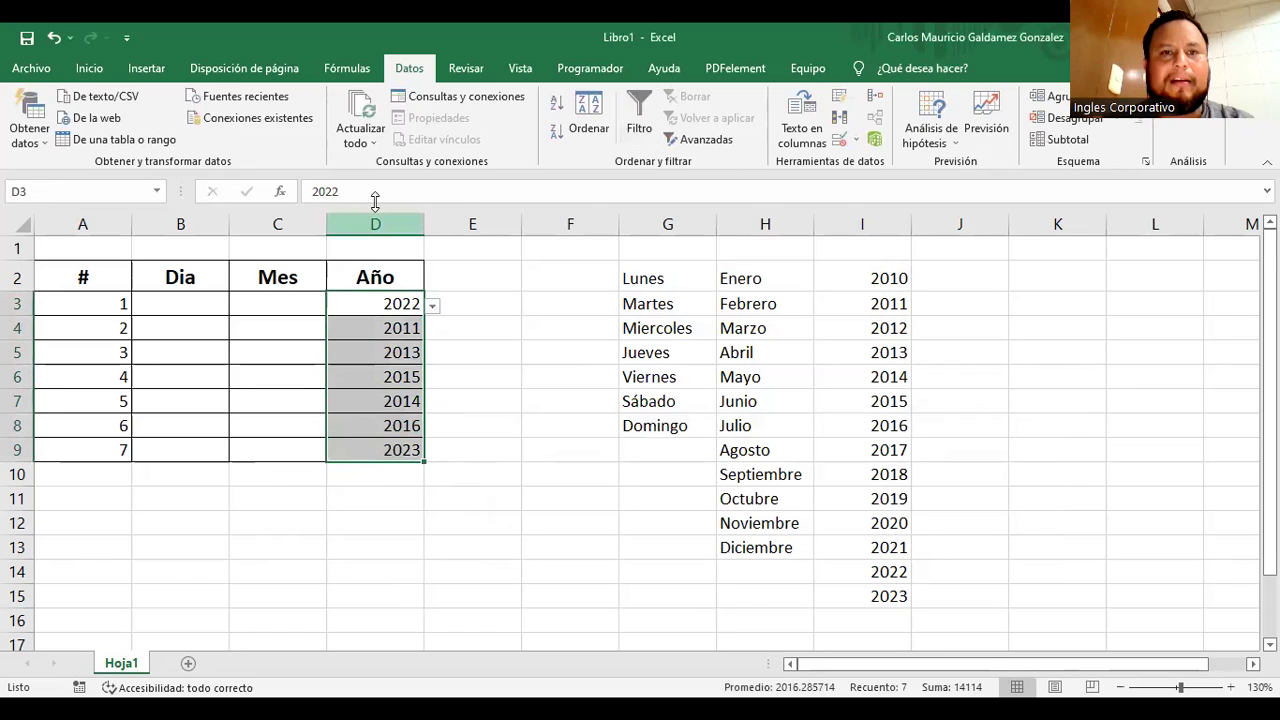
# Clear all the chosen entries from the table body B3:D9
pyautogui.click(359, 305)
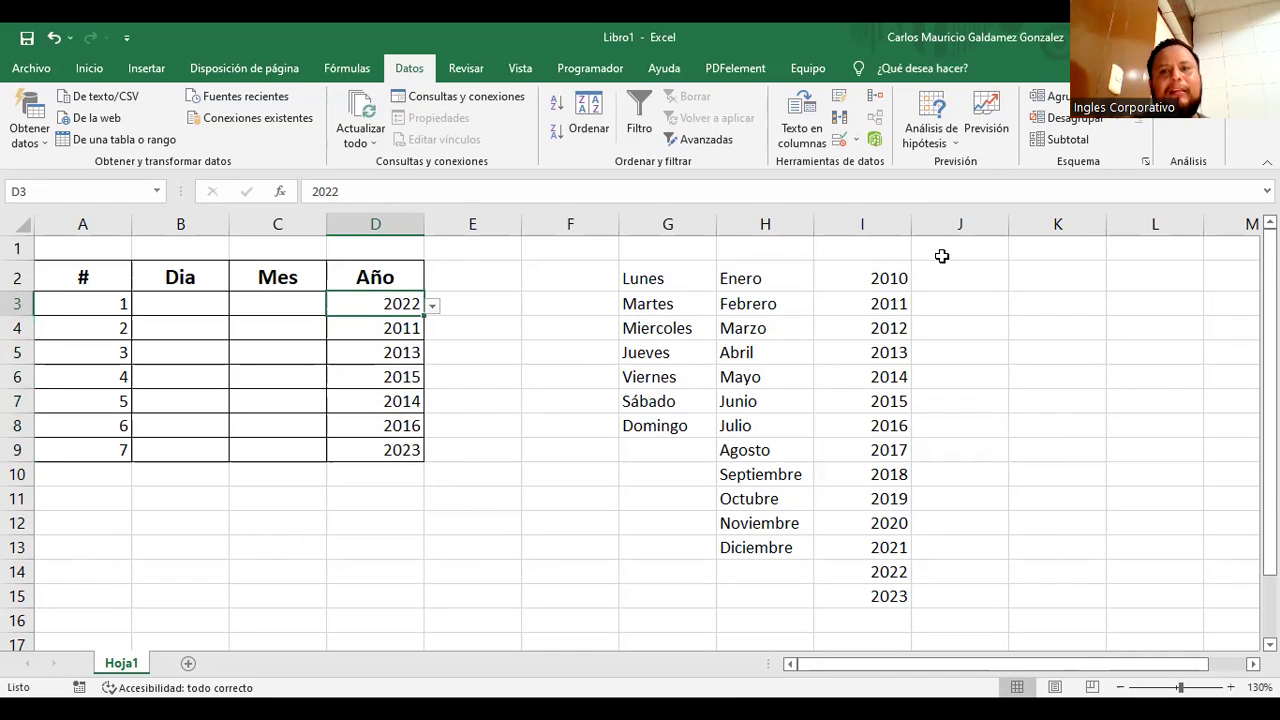
pyautogui.moveTo(857, 278); pyautogui.dragTo(856, 591)
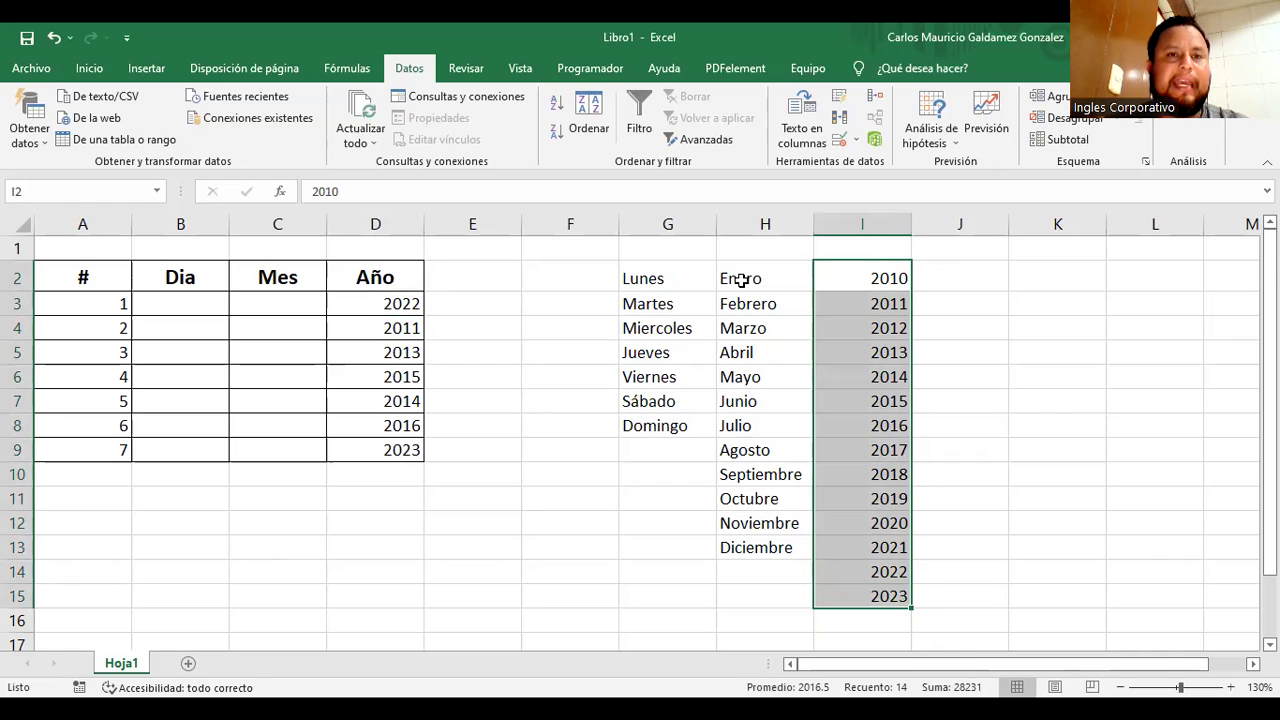
pyautogui.moveTo(163, 302); pyautogui.dragTo(351, 442)
pyautogui.hotkey('ctrl', 'z')
pyautogui.hotkey('ctrl', 'z')
pyautogui.hotkey('ctrl', 'z')
pyautogui.hotkey('ctrl', 'z')
pyautogui.hotkey('ctrl', 'z')
pyautogui.hotkey('ctrl', 'z')
pyautogui.hotkey('ctrl', 'z')
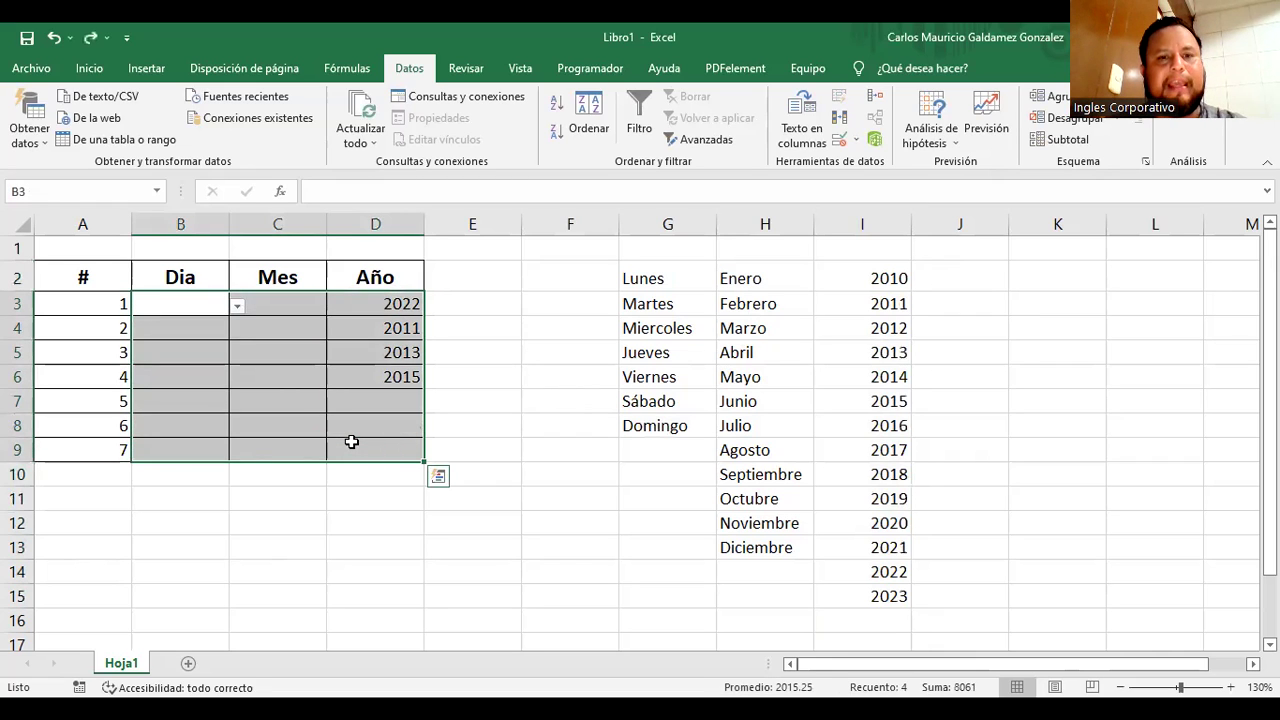
pyautogui.click(276, 318)
# Test the Mes validation by entering a non-month name in C3, then cancel the rejected entry
pyautogui.click(284, 309)
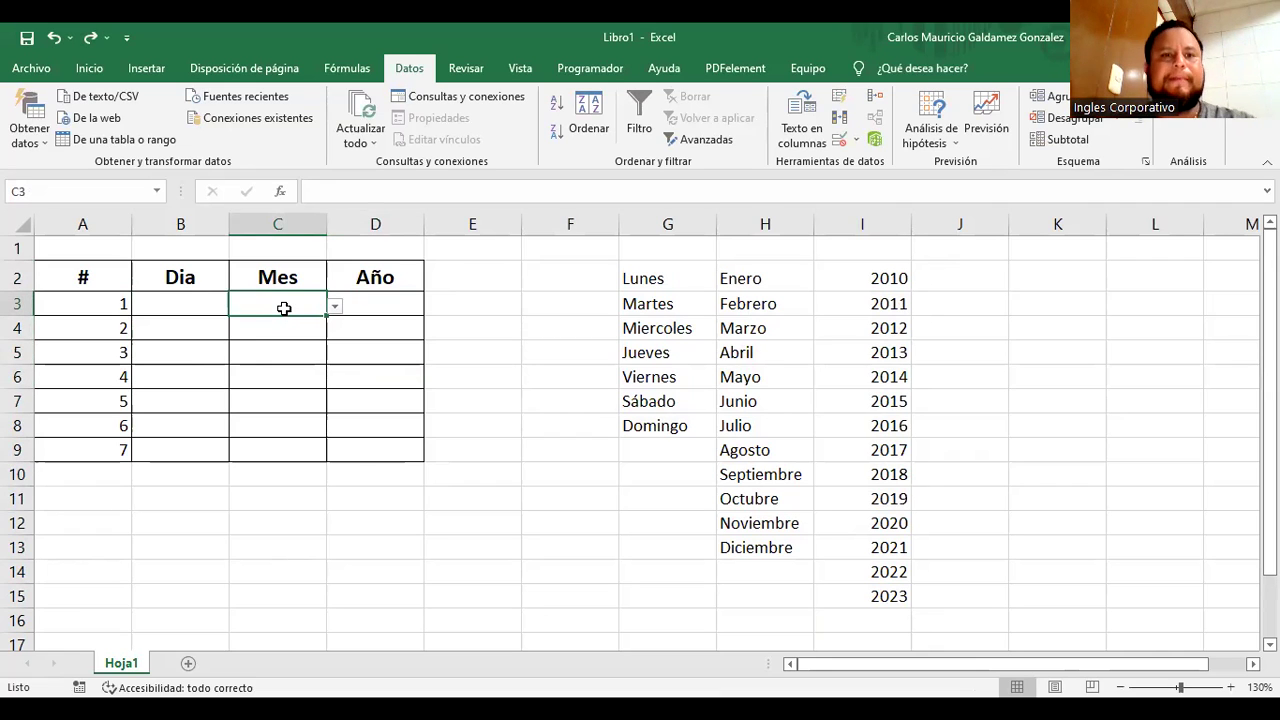
pyautogui.click(337, 311)
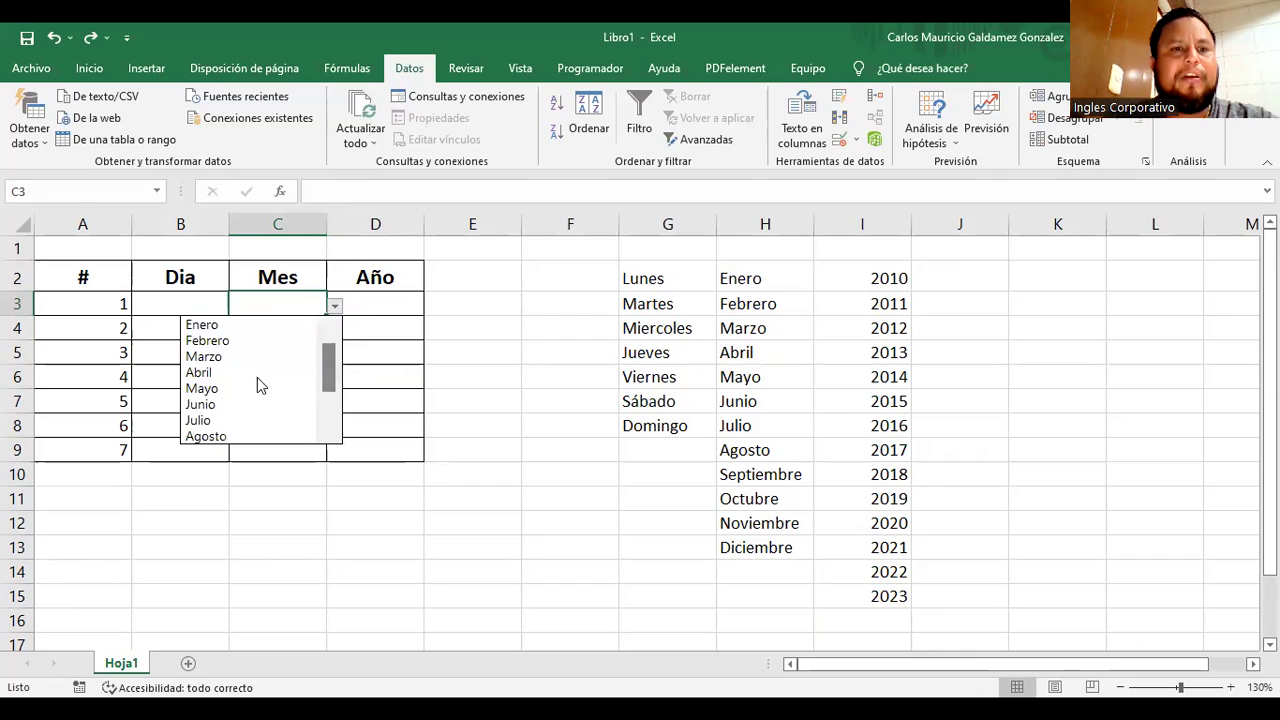
pyautogui.click(274, 301)
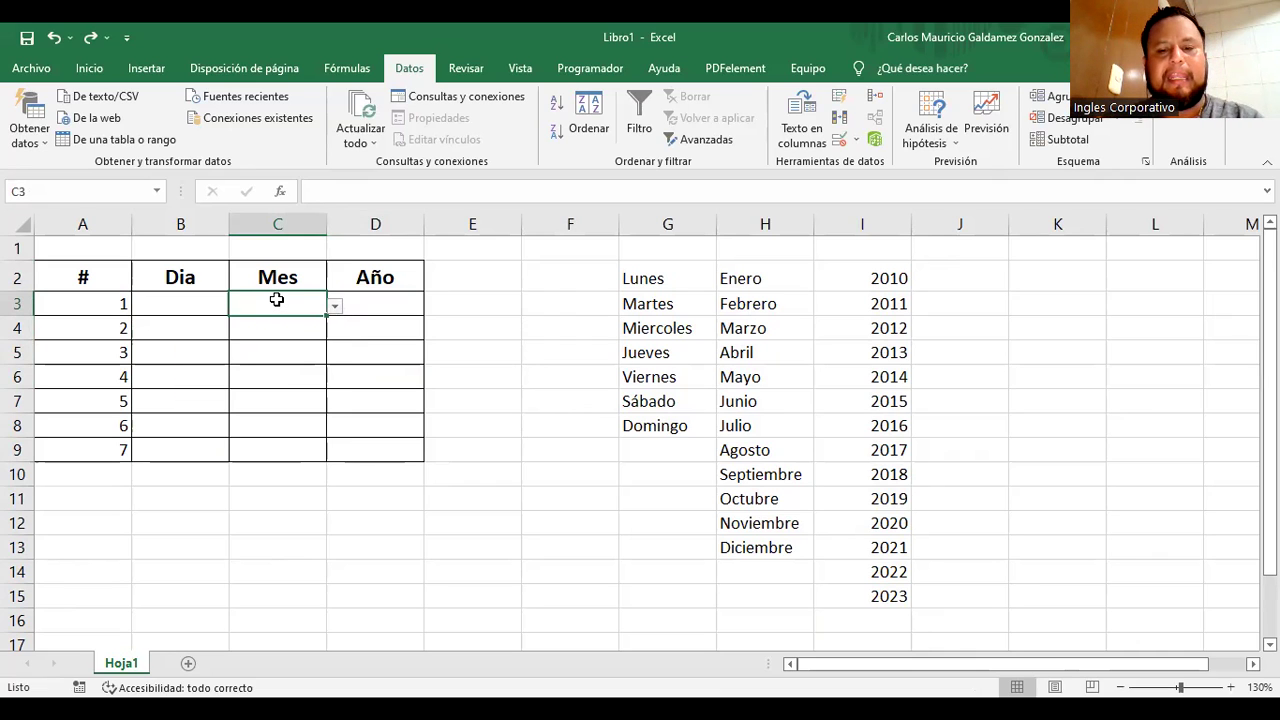
pyautogui.write('Luis')
pyautogui.press('Return')
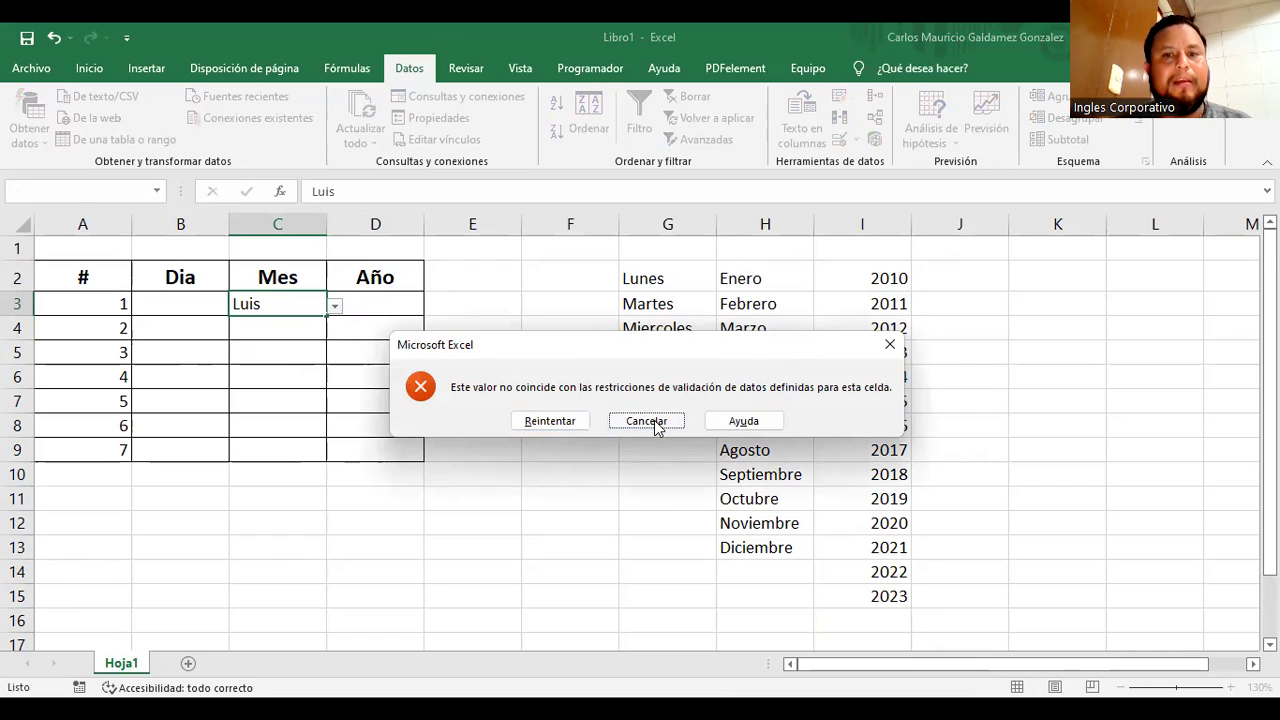
pyautogui.press('Escape')
pyautogui.click(560, 428)
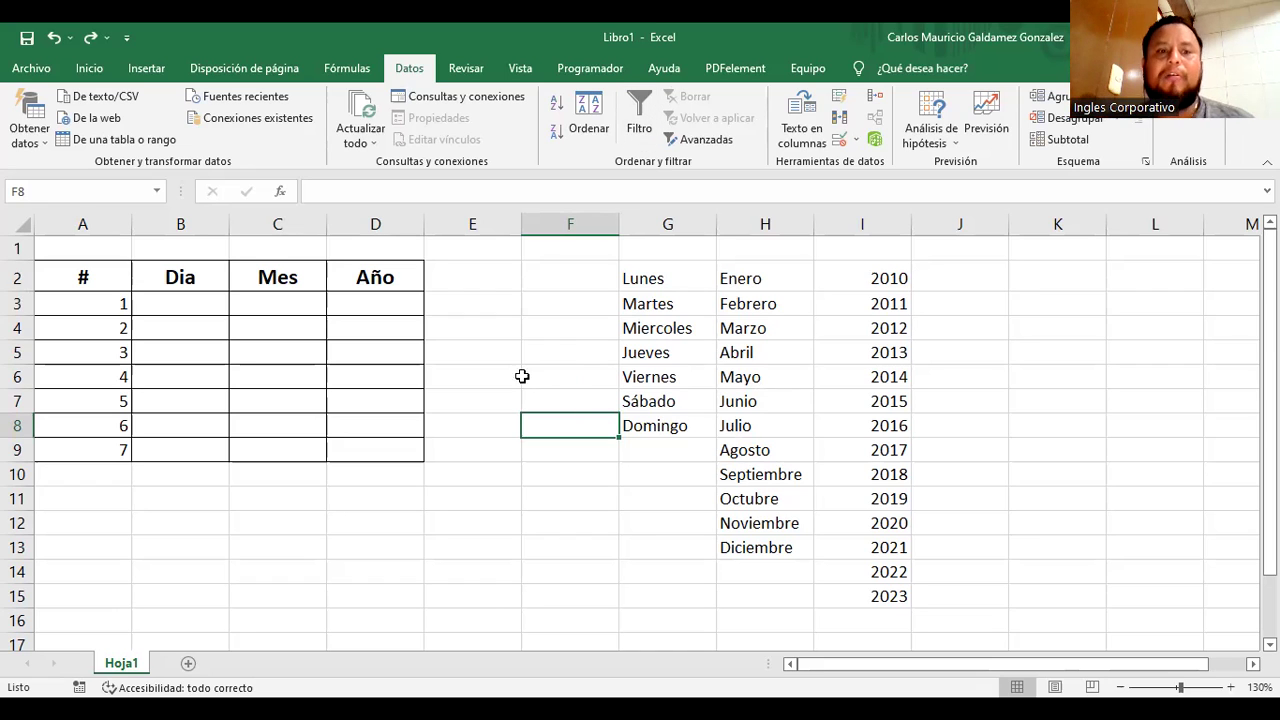
# Select the source lists G2:G8, H2:H13 and I2:I15, then the whole block G2:I15
pyautogui.moveTo(628, 284); pyautogui.dragTo(677, 430)
pyautogui.moveTo(754, 268); pyautogui.dragTo(797, 540)
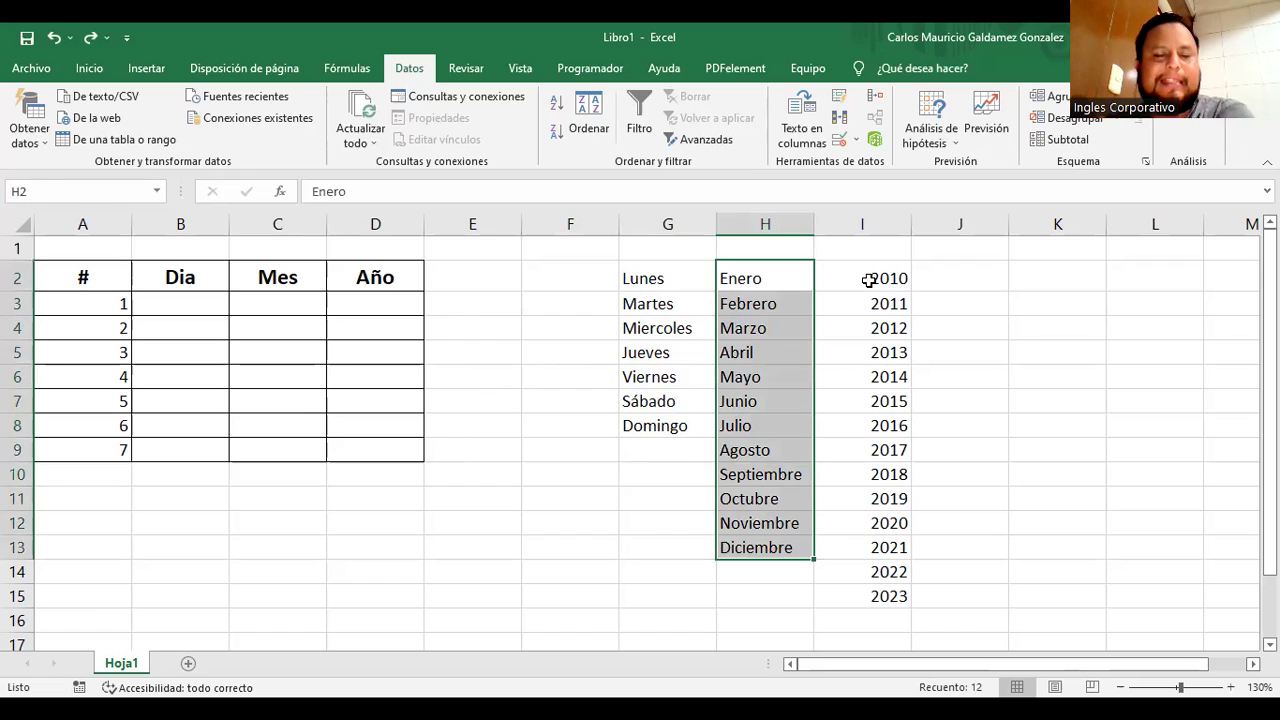
pyautogui.moveTo(869, 280); pyautogui.dragTo(863, 600)
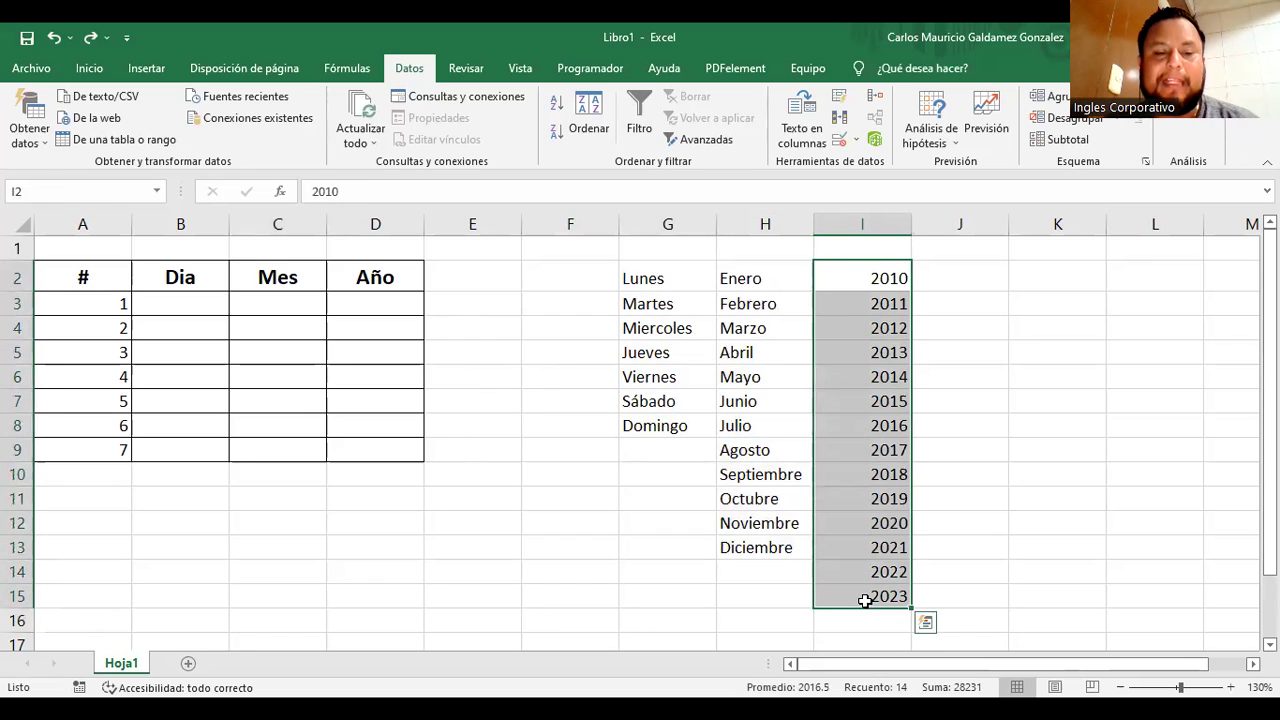
pyautogui.click(628, 495)
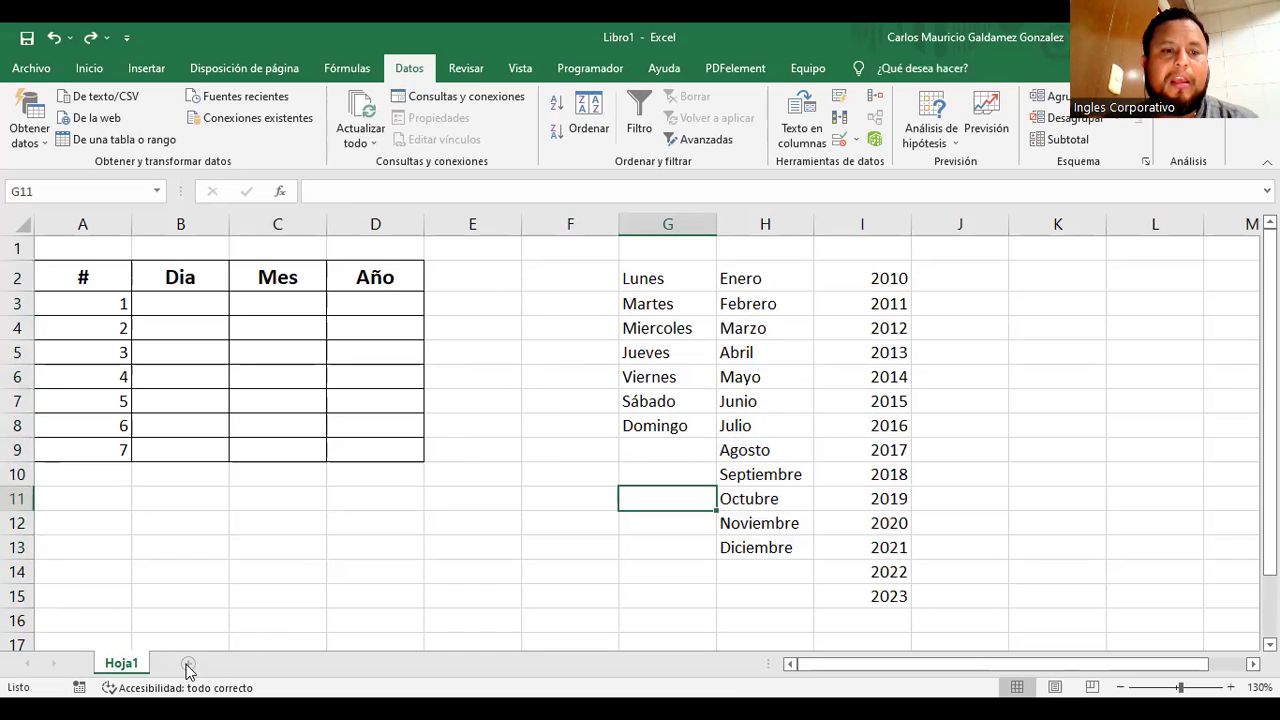
pyautogui.moveTo(664, 280); pyautogui.dragTo(893, 596)
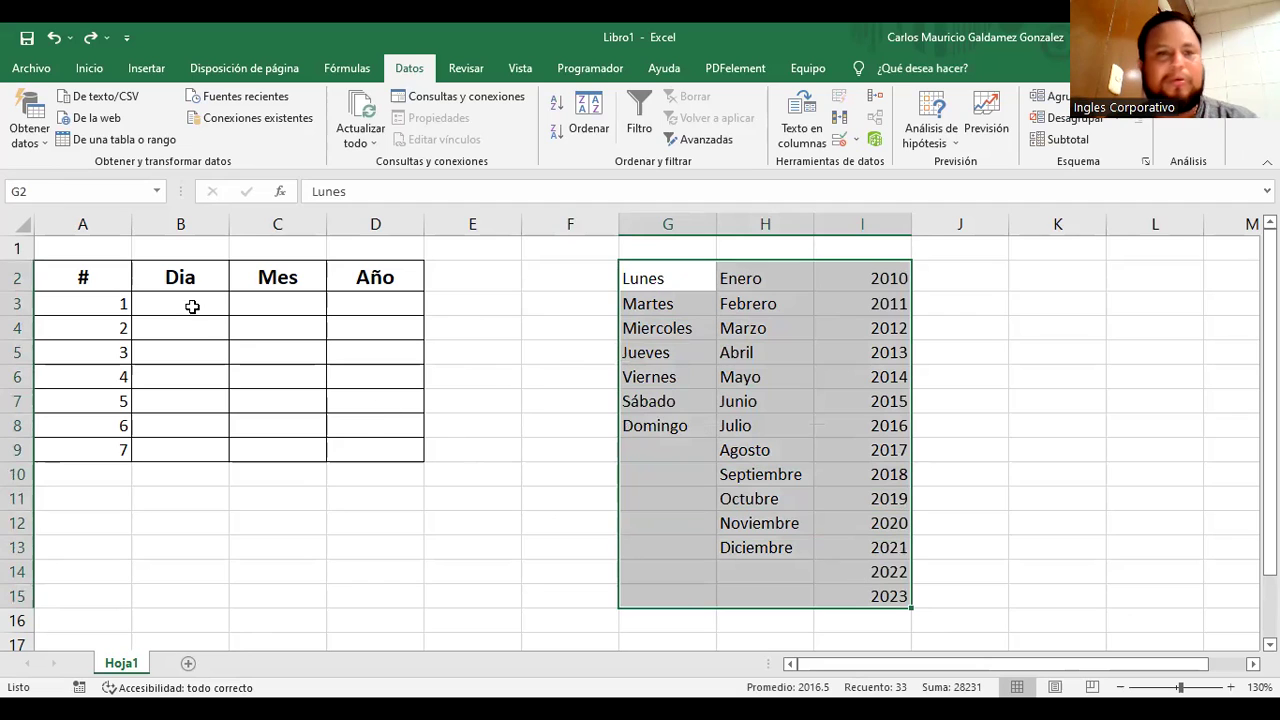
# Add a new sheet named BD, then return to Hoja1 and select E2
pyautogui.click(188, 664)
pyautogui.doubleClick(182, 665)
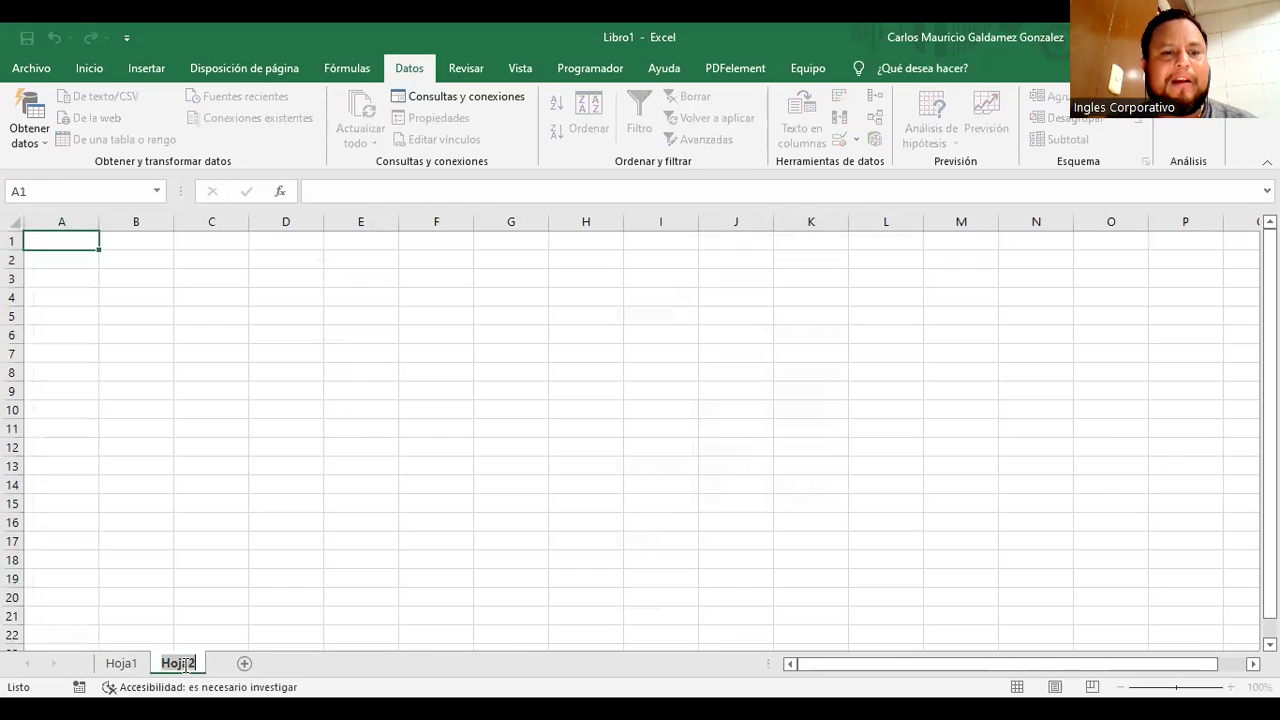
pyautogui.write('BD')
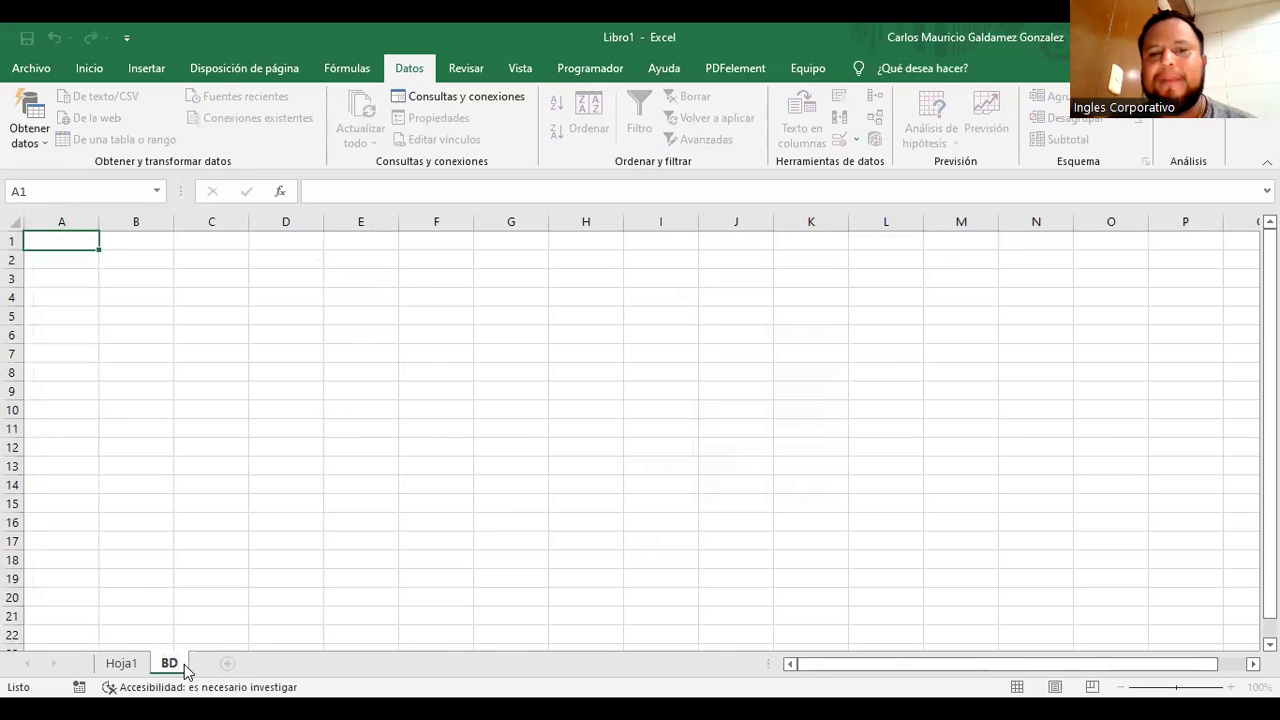
pyautogui.press('Return')
pyautogui.click(112, 666)
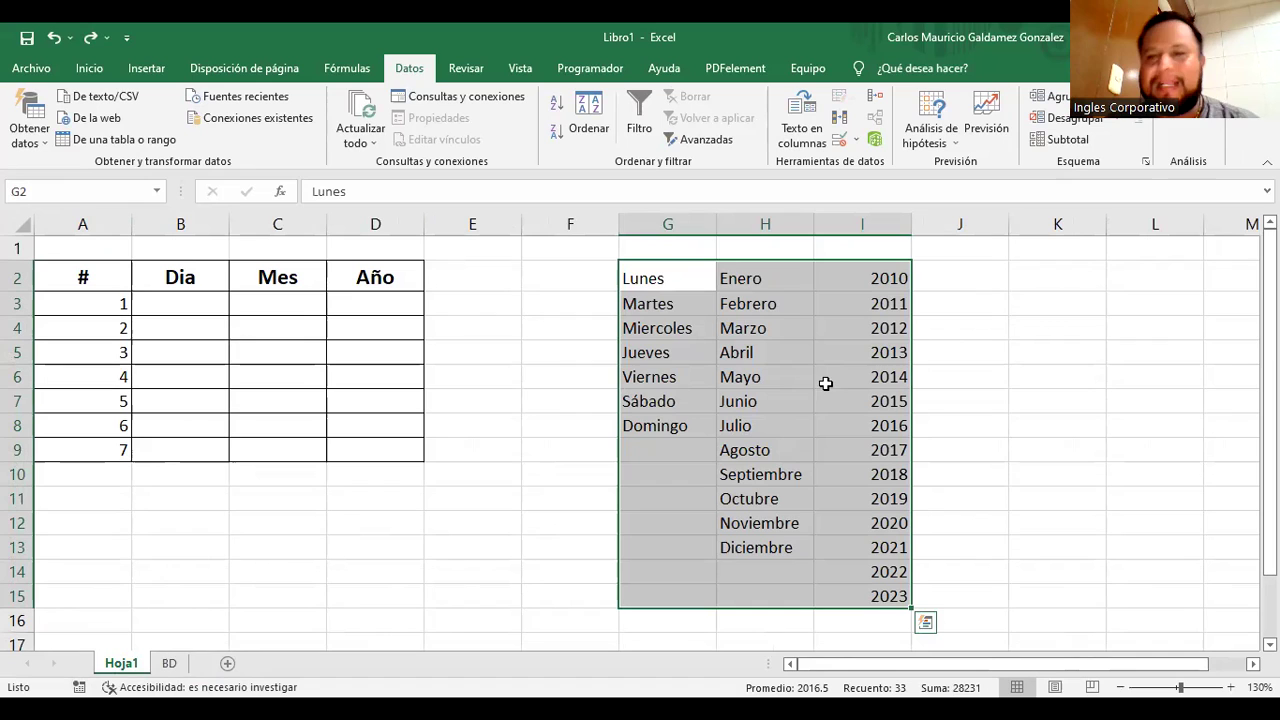
pyautogui.click(460, 284)
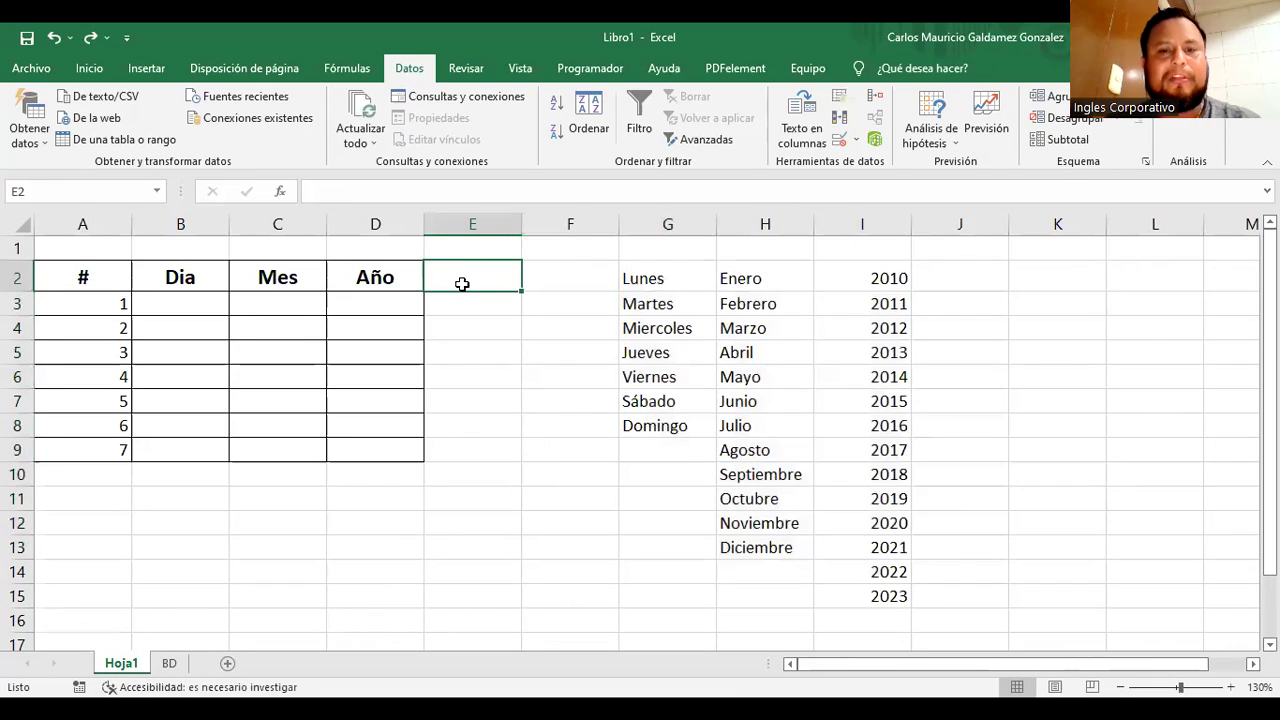
# Enter the header Alumno in E2, select E2:E9, then switch to the BD sheet
pyautogui.write('Alumno')
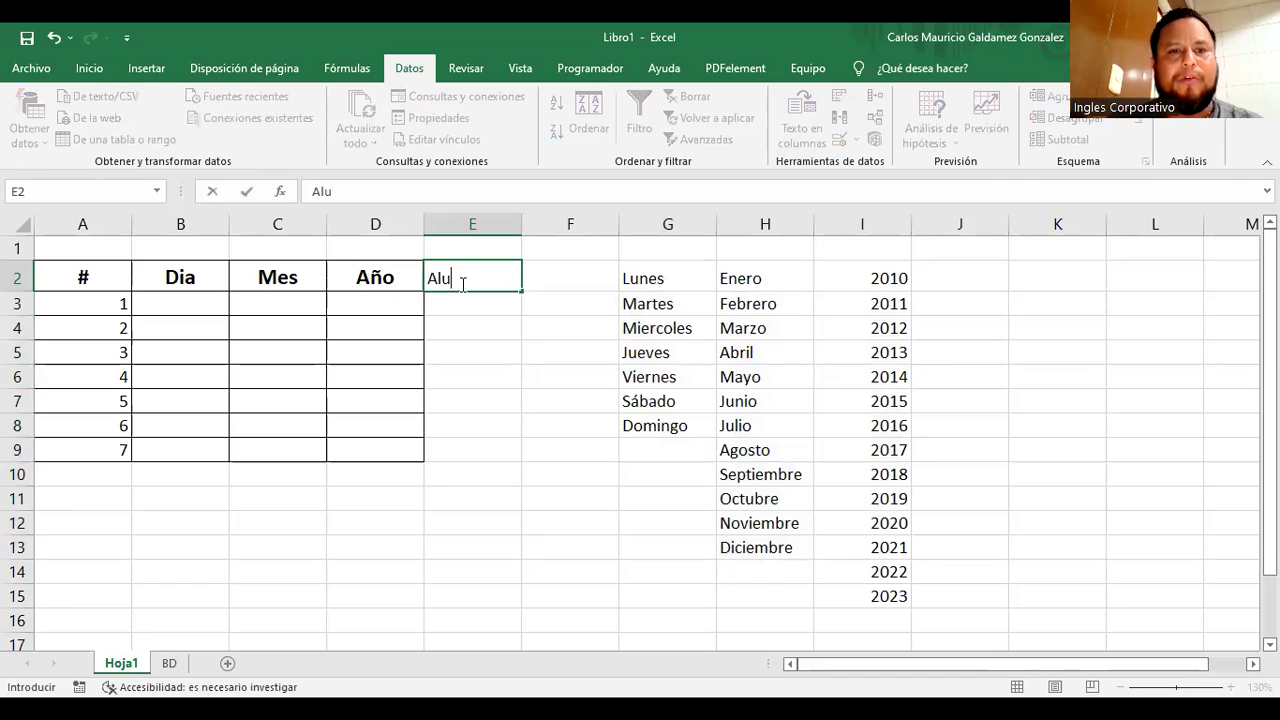
pyautogui.press('Return')
pyautogui.moveTo(462, 284); pyautogui.dragTo(469, 447)
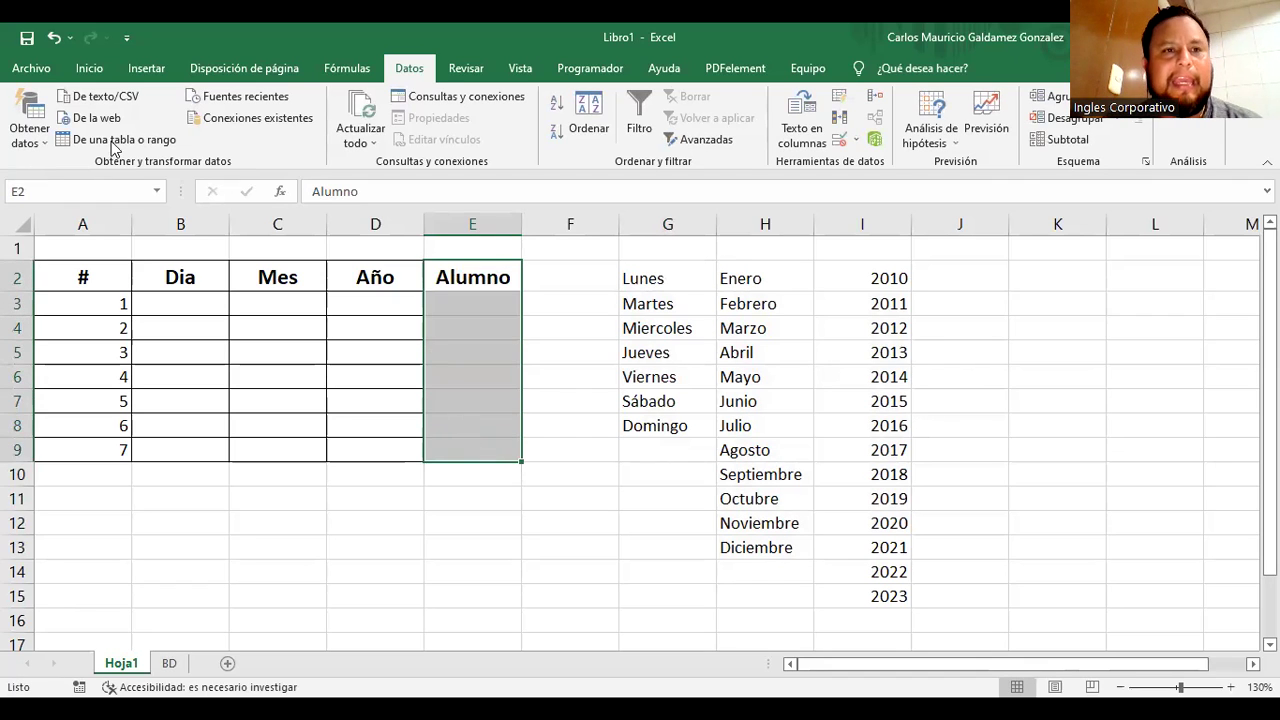
pyautogui.click(91, 72)
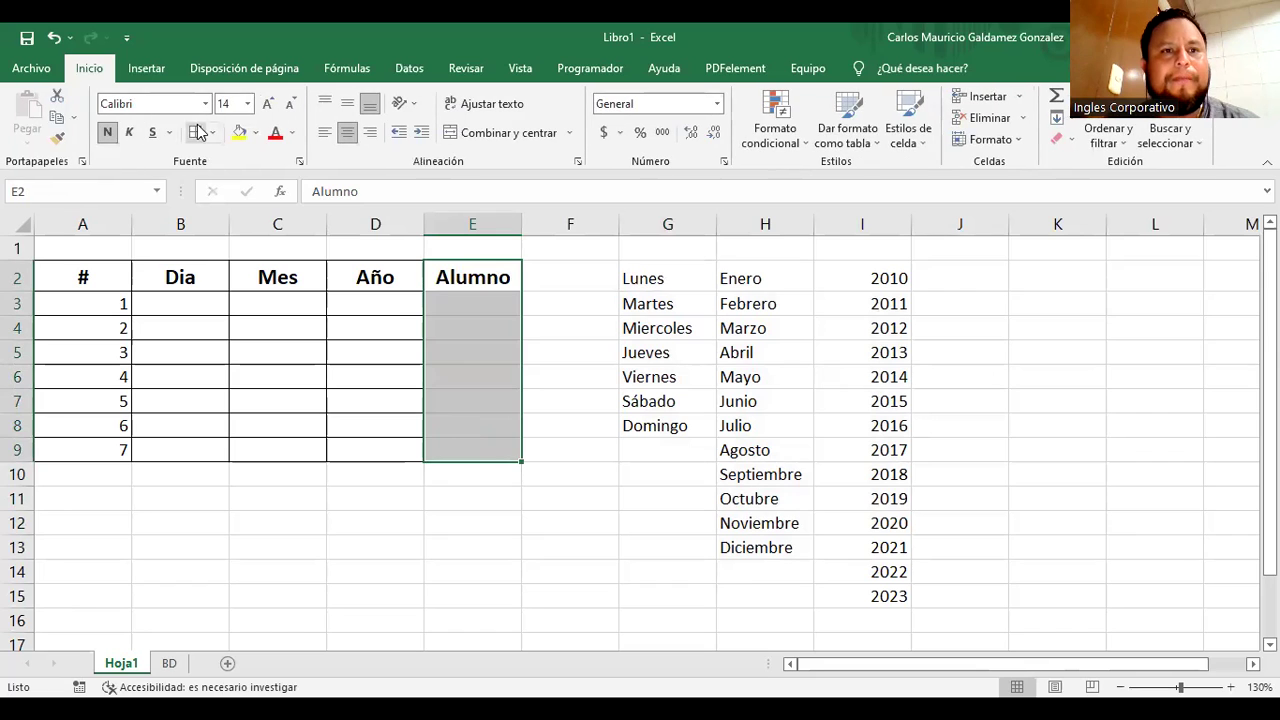
pyautogui.click(168, 663)
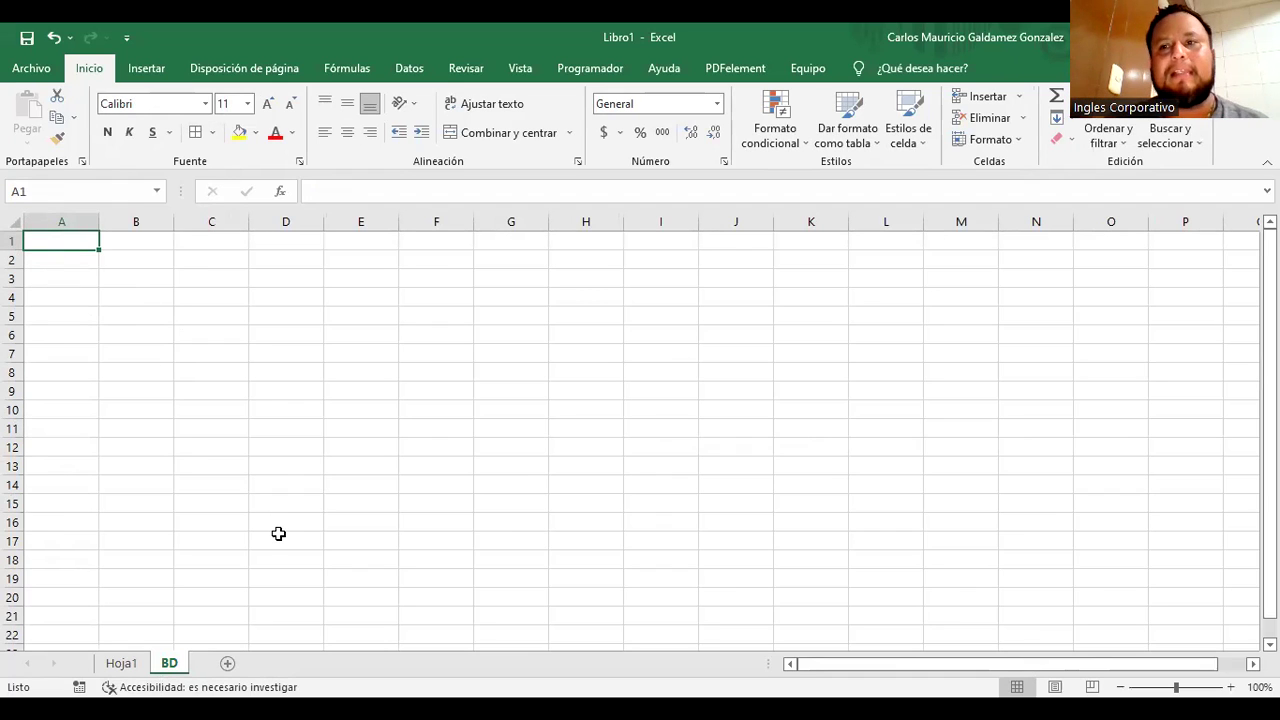
# Type eight student first names down A1:A8 of the BD sheet
pyautogui.write('Luis')
pyautogui.press('Return')
pyautogui.write('Juan')
pyautogui.press('Return')
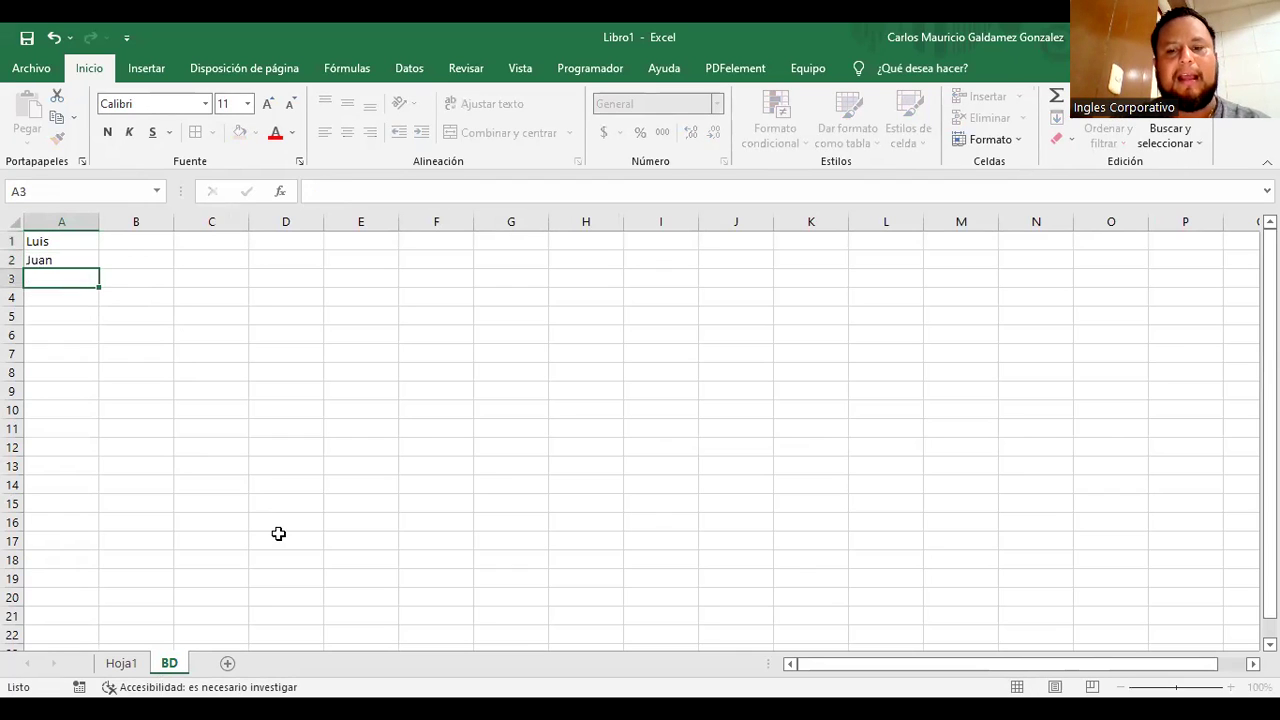
pyautogui.write('Pedro')
pyautogui.press('Return')
pyautogui.write('Maria')
pyautogui.press('Return')
pyautogui.write('Jose')
pyautogui.press('Return')
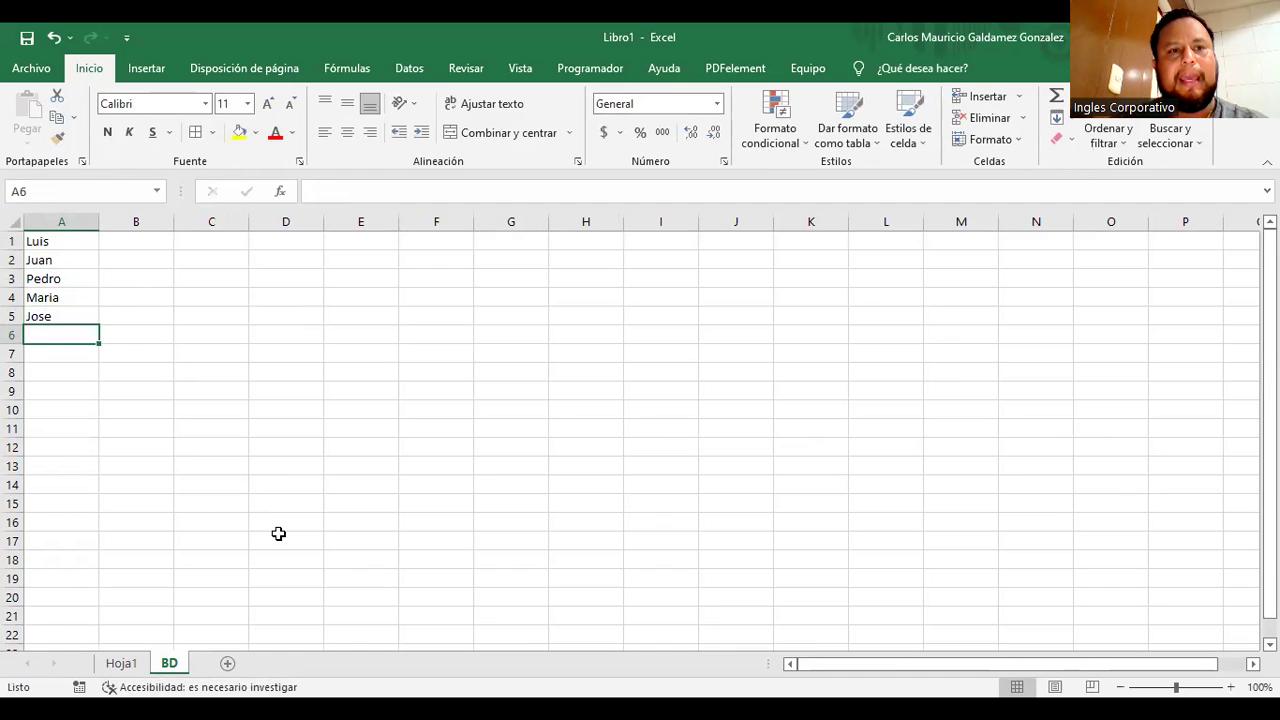
pyautogui.write('Luisa')
pyautogui.press('Return')
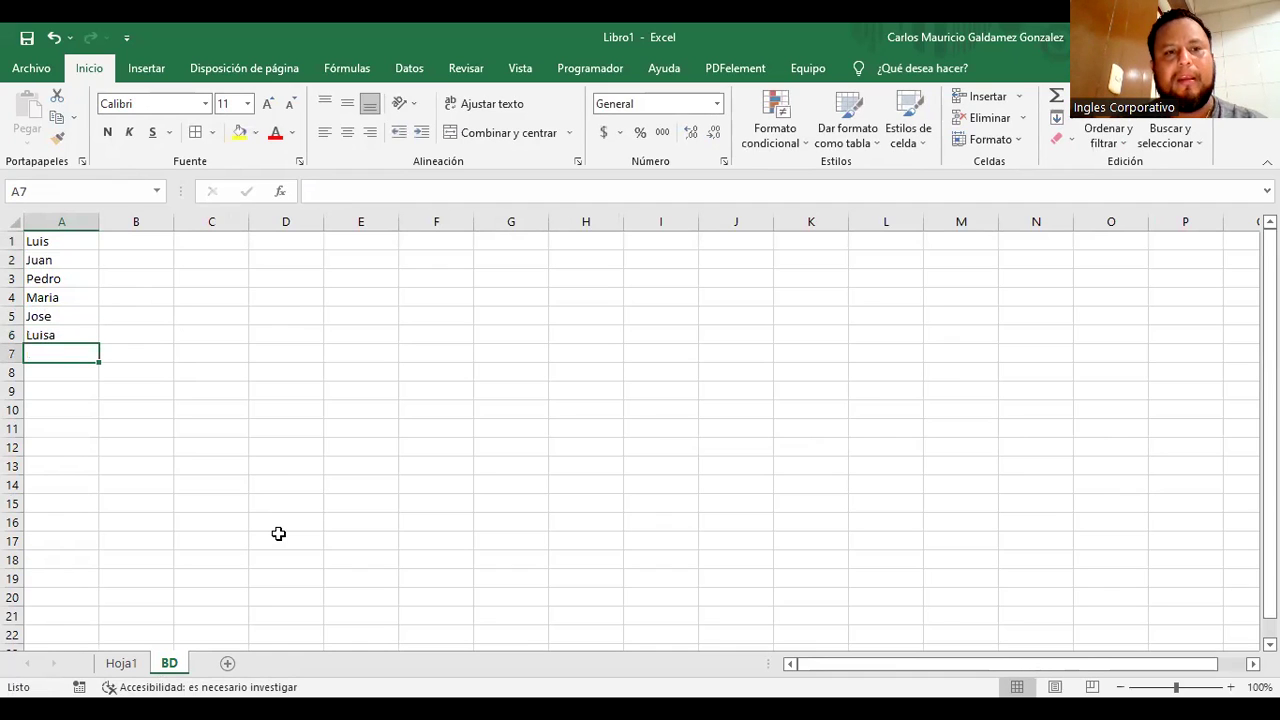
pyautogui.write('Martha')
pyautogui.press('Return')
pyautogui.write('Juanlia')
pyautogui.press('Return')
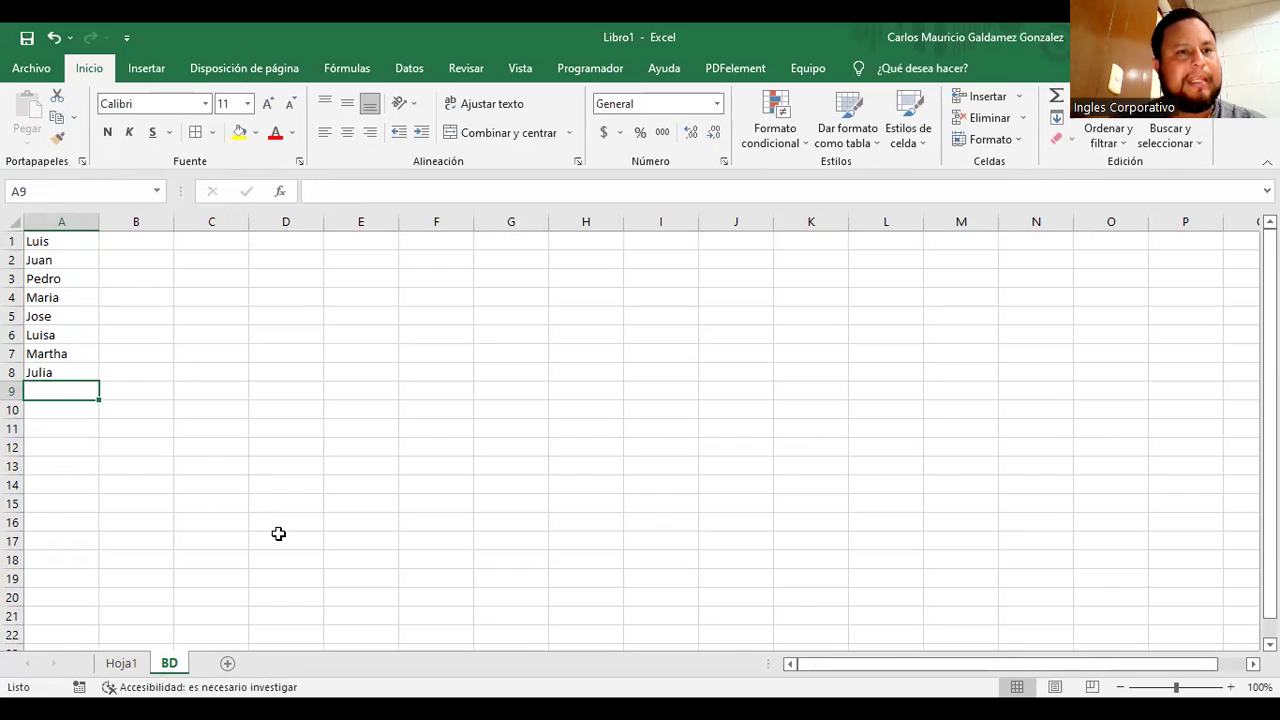
# Add four more student first names in A9:A12
pyautogui.write('Mar')
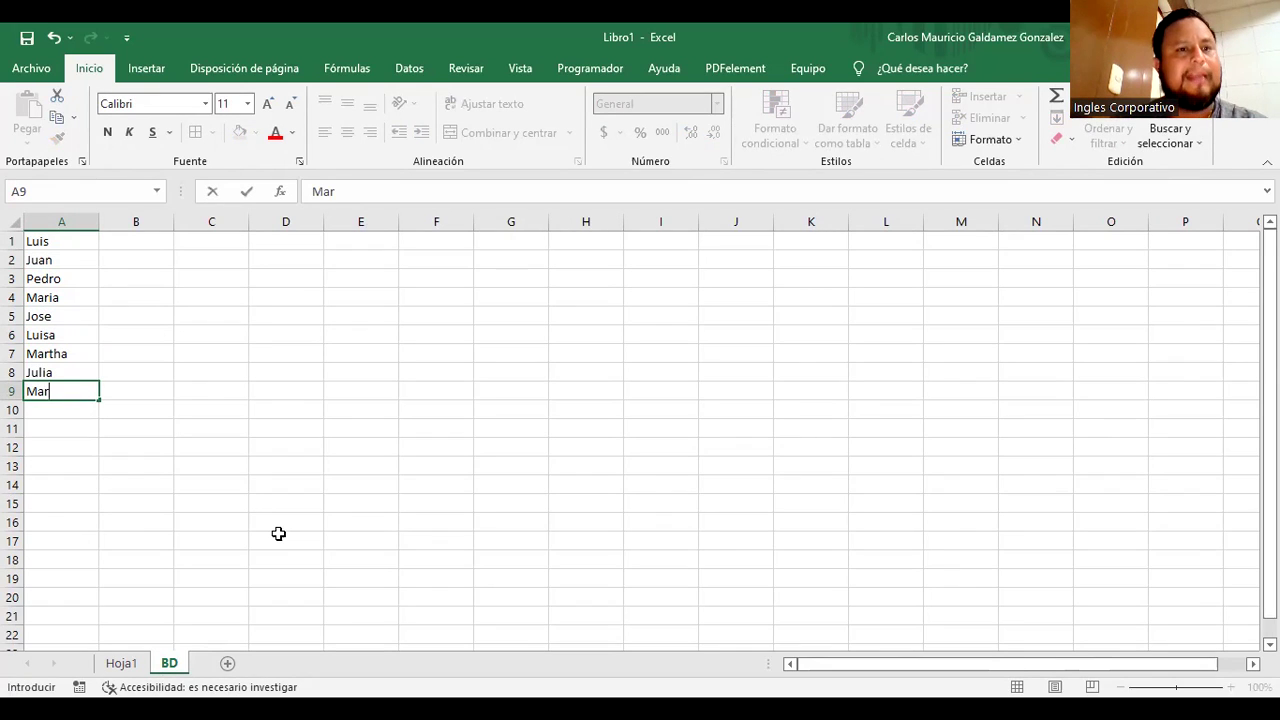
pyautogui.write('arielos')
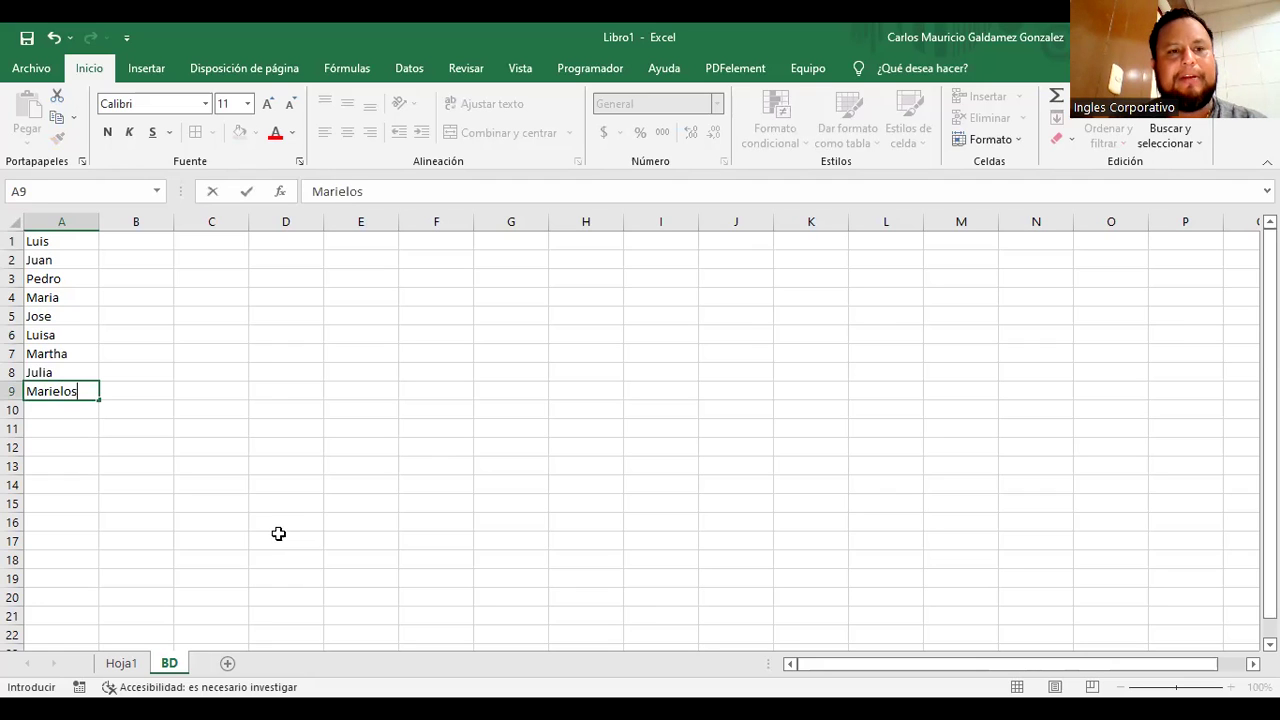
pyautogui.press('Return')
pyautogui.write('Federico')
pyautogui.press('Return')
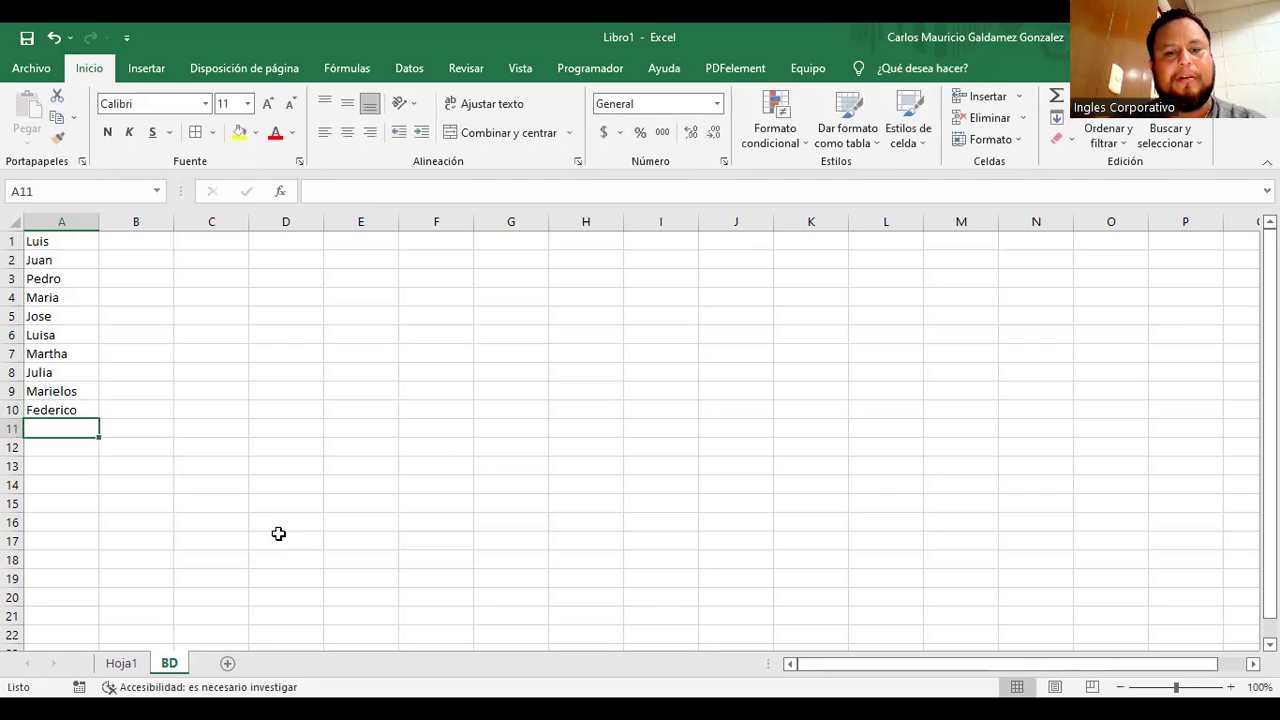
pyautogui.write('Carla')
pyautogui.press('Return')
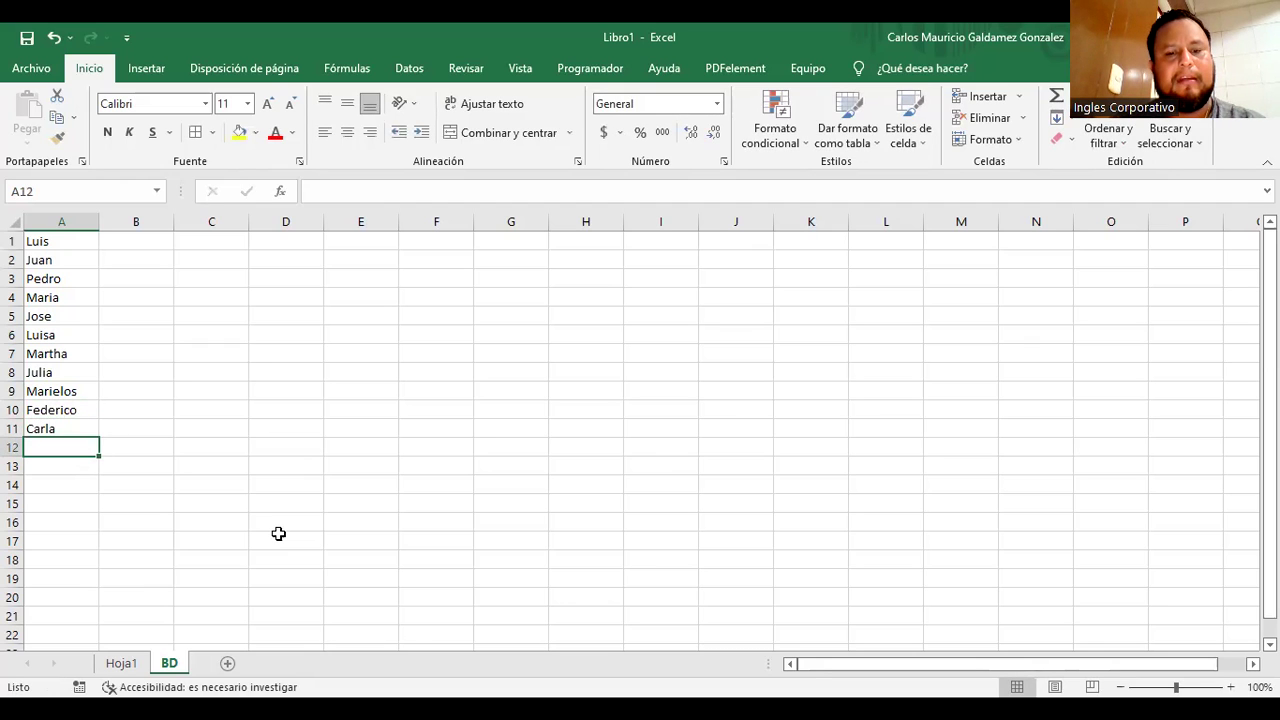
pyautogui.write('Elias')
pyautogui.press('Return')
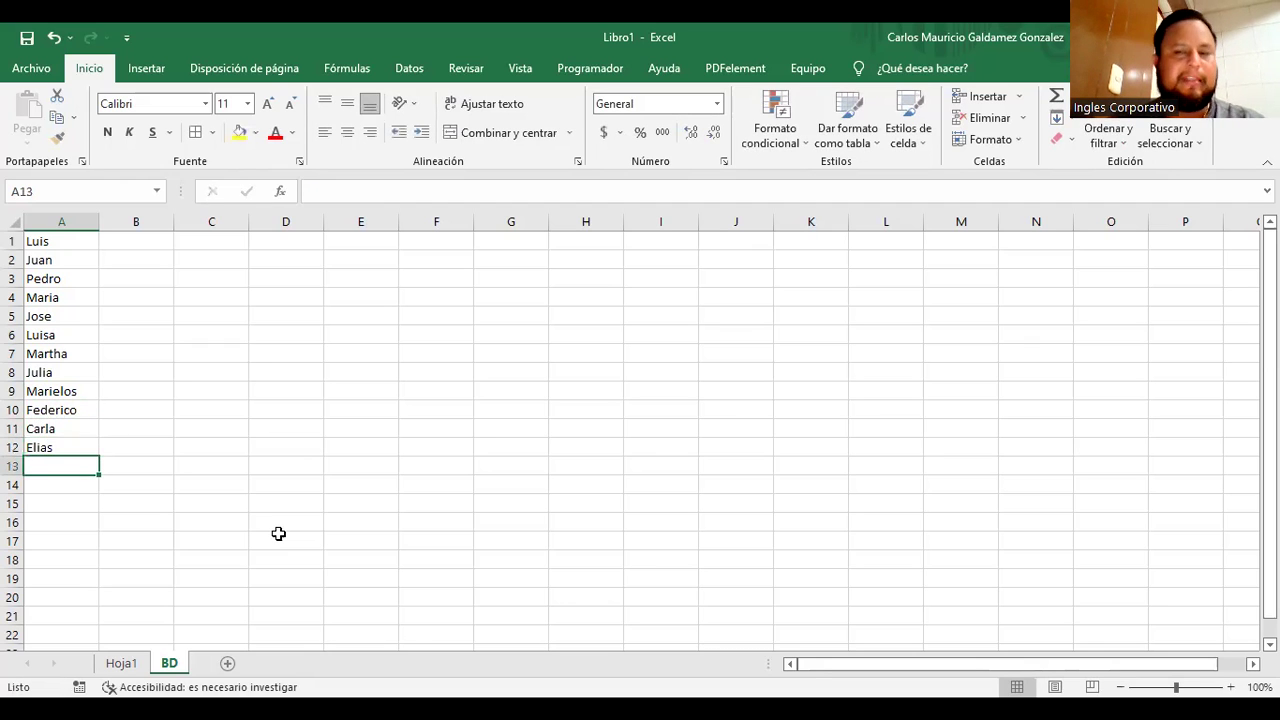
# Select the name list A1:A12 on BD, then go back to Hoja1 and select E3:E9
pyautogui.moveTo(34, 240); pyautogui.dragTo(62, 447)
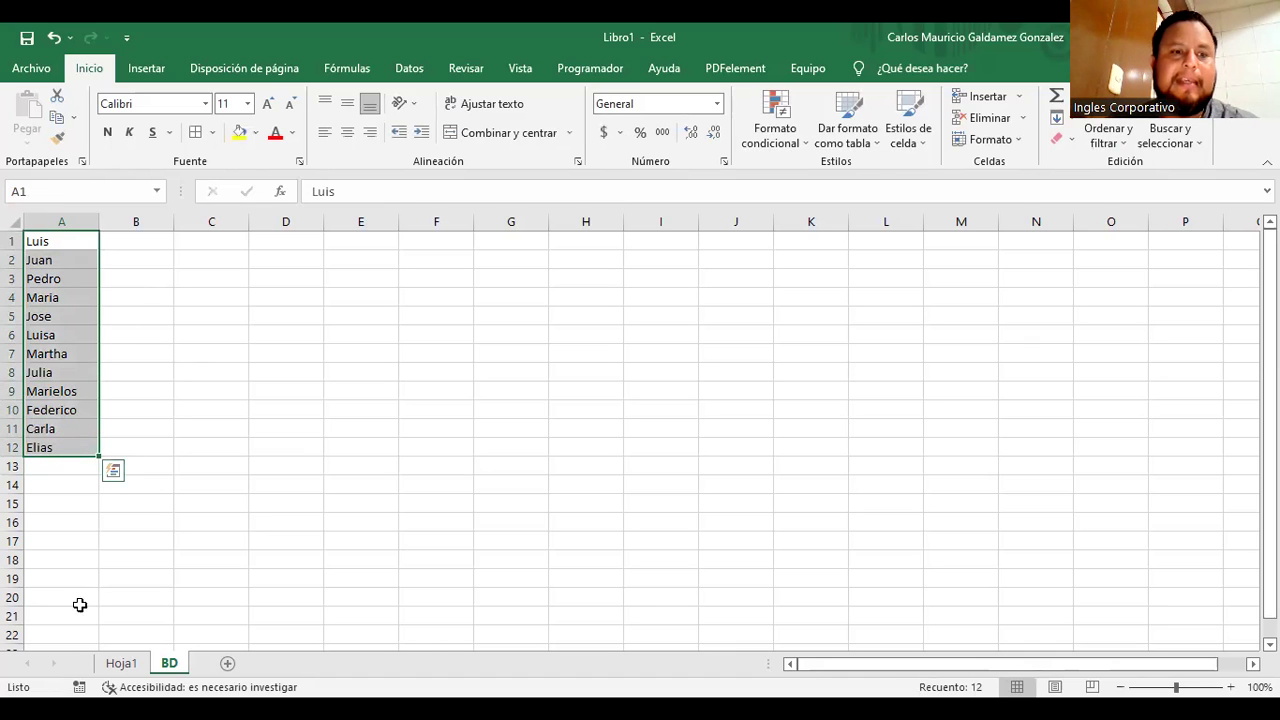
pyautogui.click(119, 665)
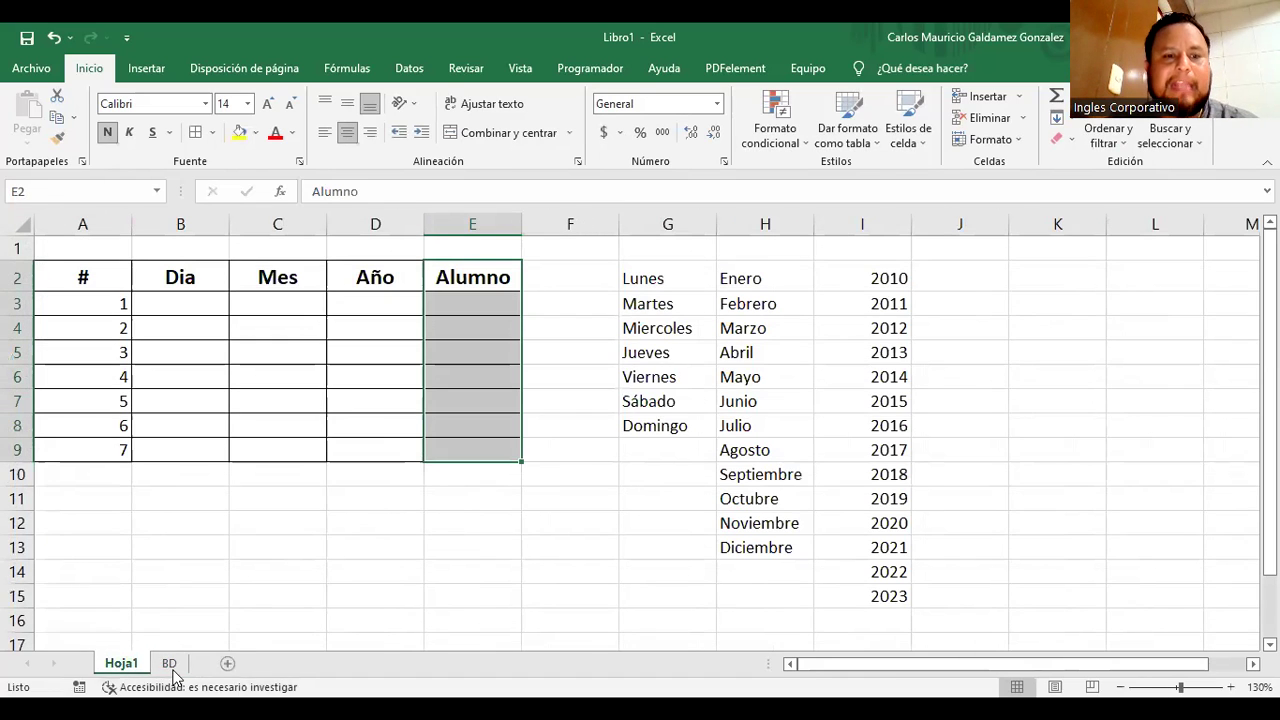
pyautogui.click(169, 665)
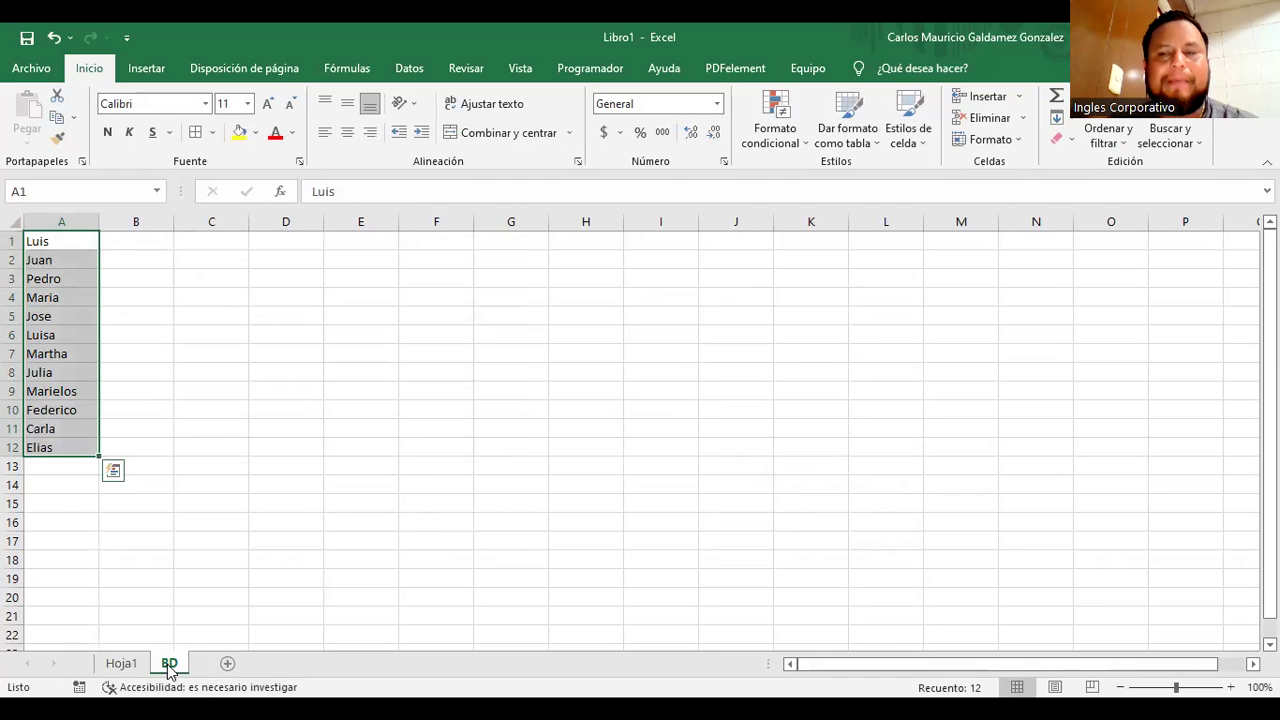
pyautogui.click(121, 664)
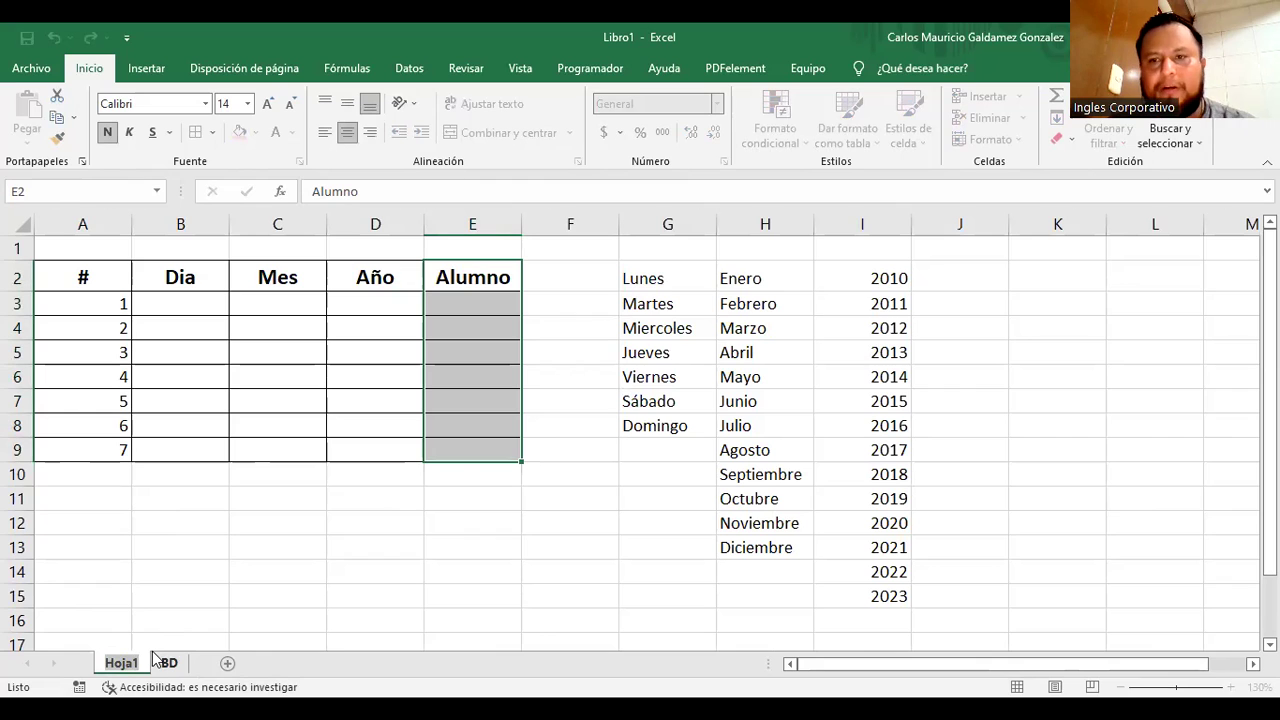
pyautogui.click(151, 600)
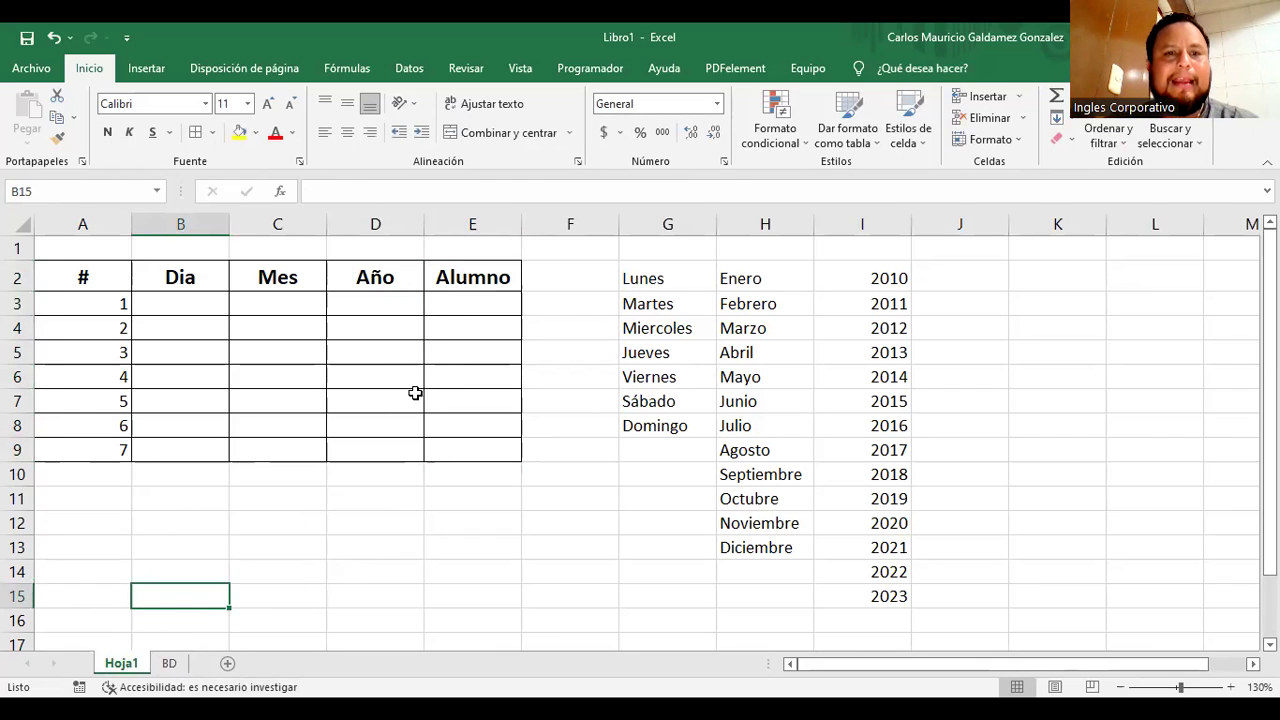
pyautogui.click(453, 300)
pyautogui.click(178, 668)
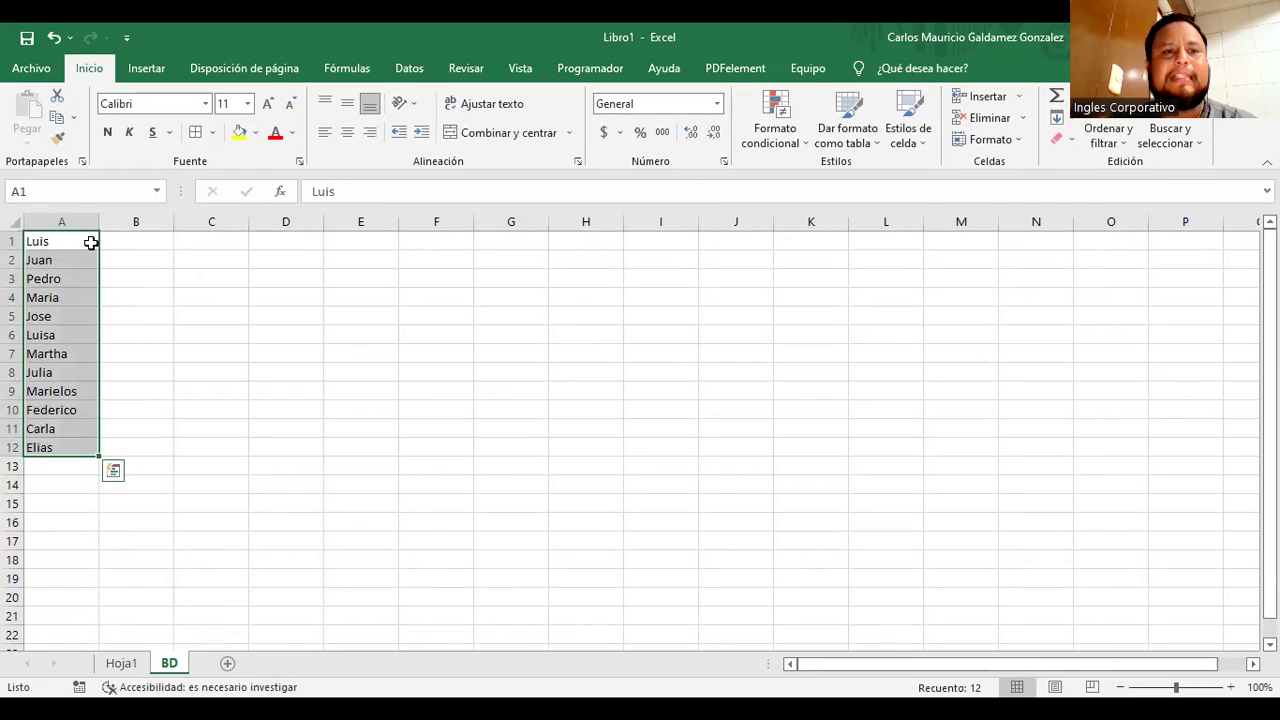
pyautogui.click(143, 348)
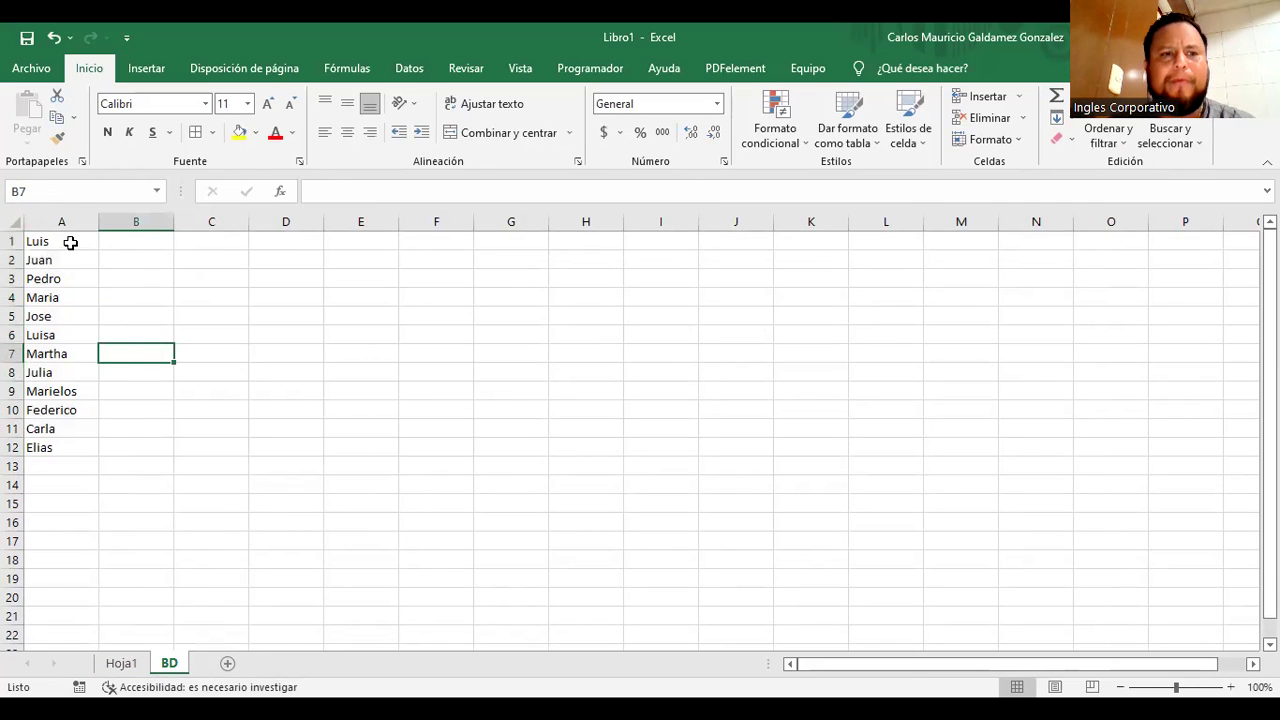
pyautogui.click(64, 243)
pyautogui.click(135, 665)
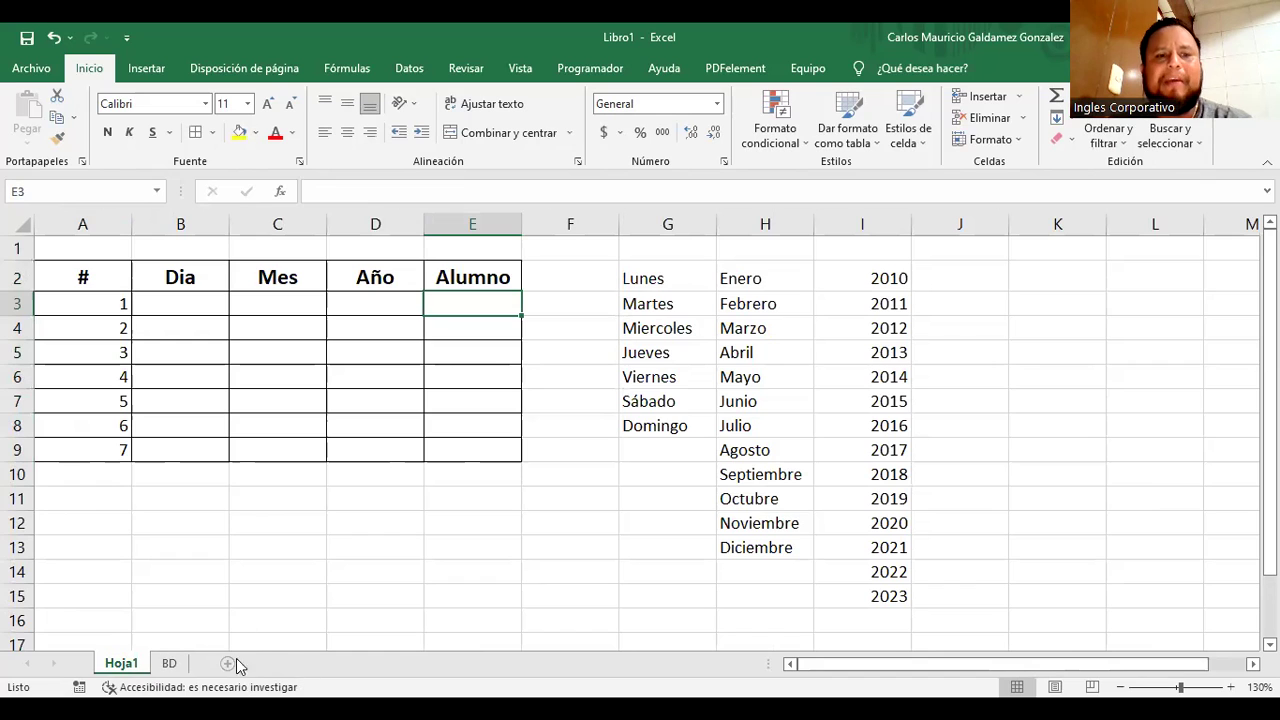
pyautogui.moveTo(449, 306); pyautogui.dragTo(458, 446)
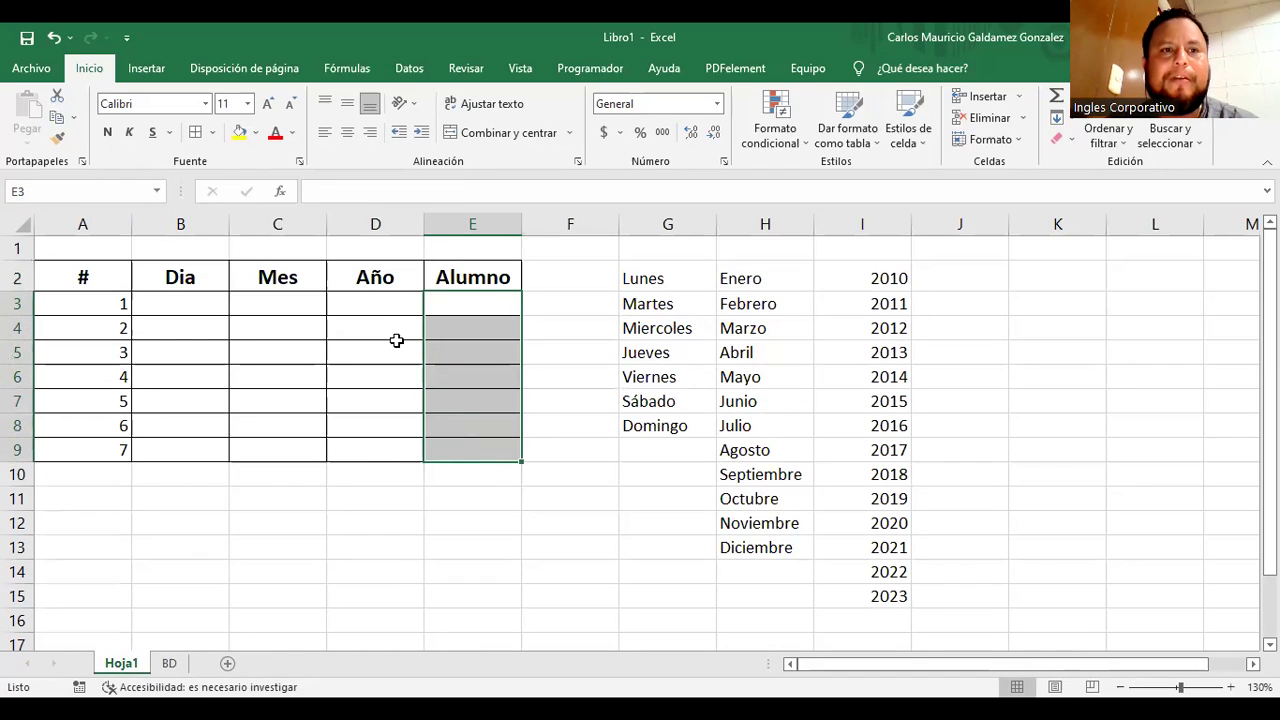
# Give E3:E9 a Lista validation sourced from the BD names =BD!$A$1:$A$12
pyautogui.click(405, 66)
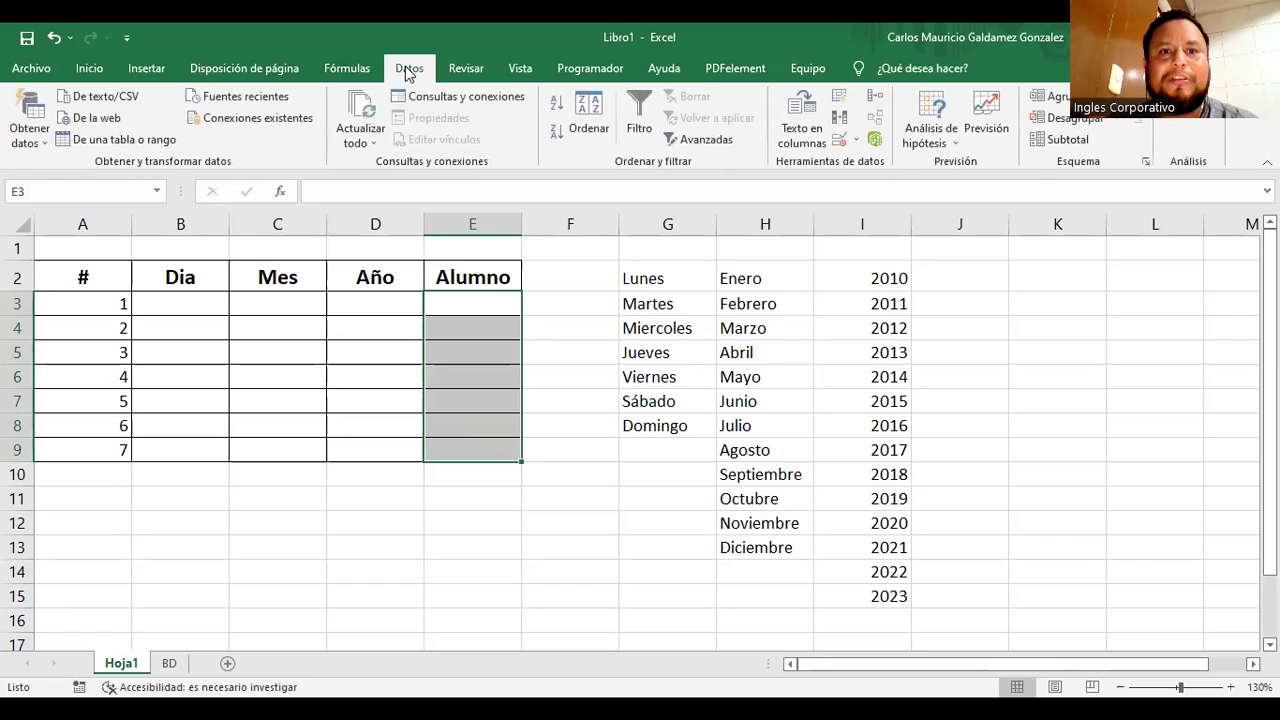
pyautogui.click(840, 142)
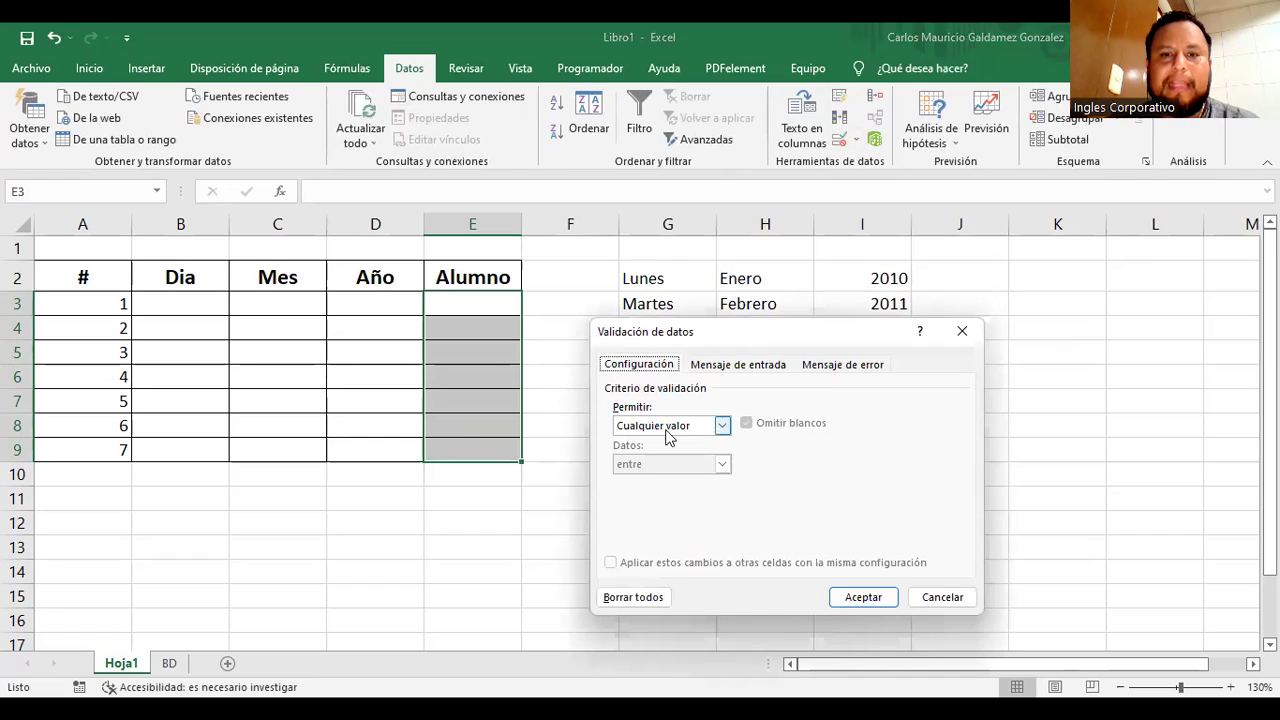
pyautogui.click(714, 436)
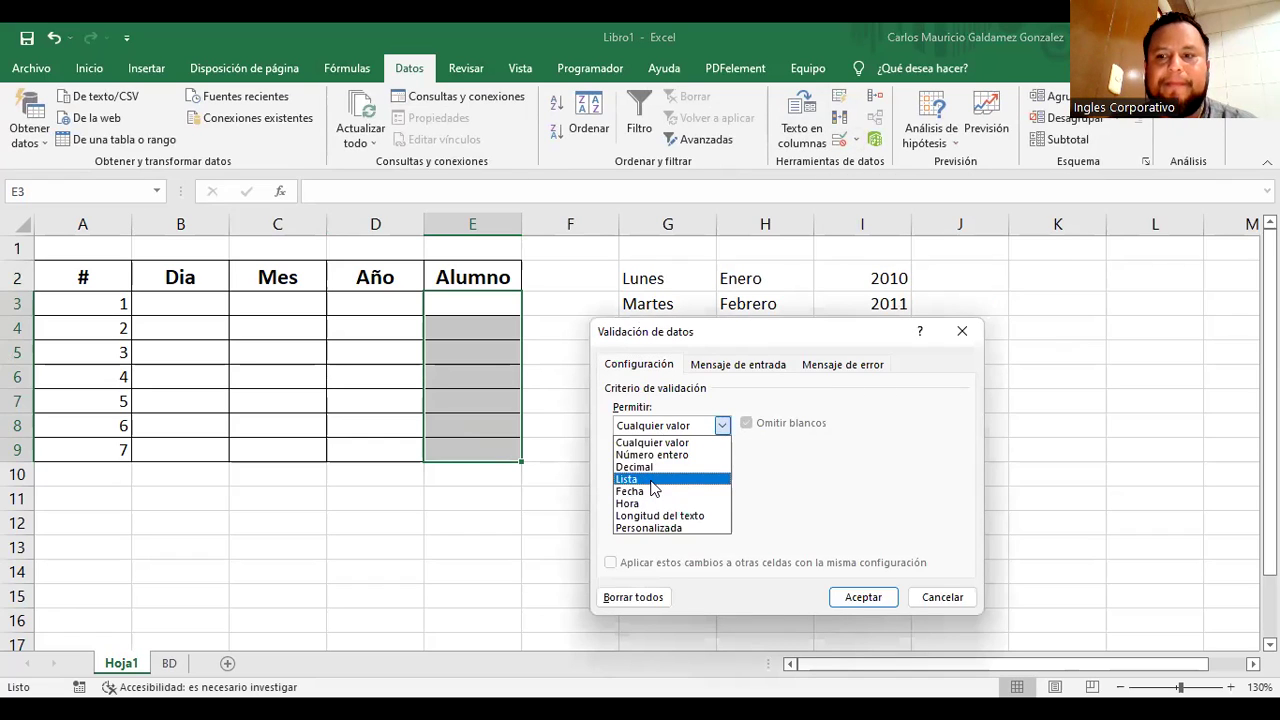
pyautogui.click(653, 480)
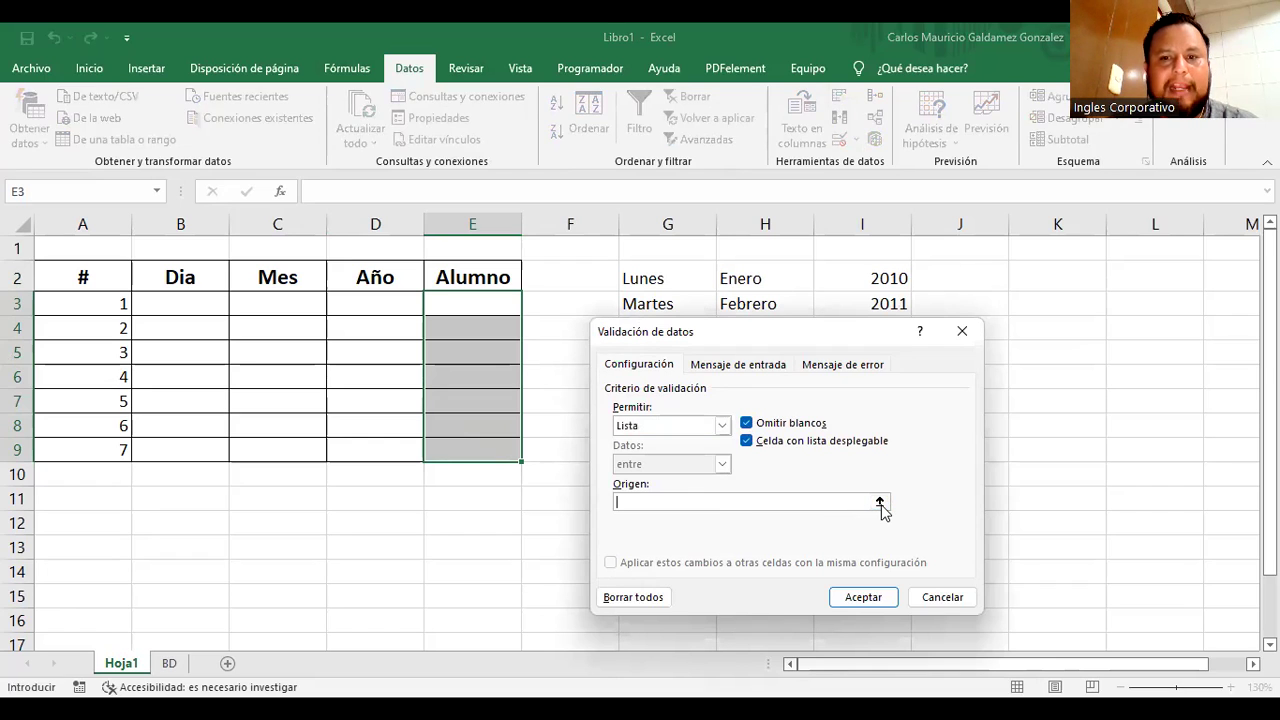
pyautogui.click(880, 503)
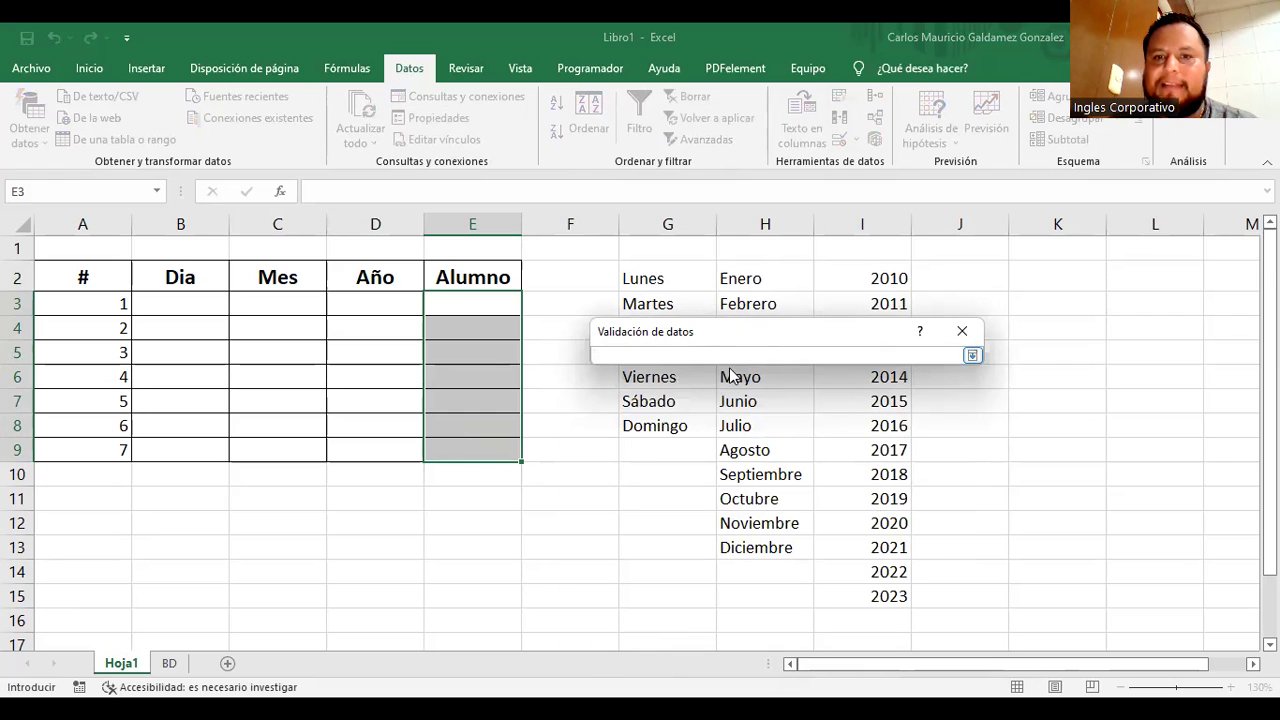
pyautogui.click(168, 664)
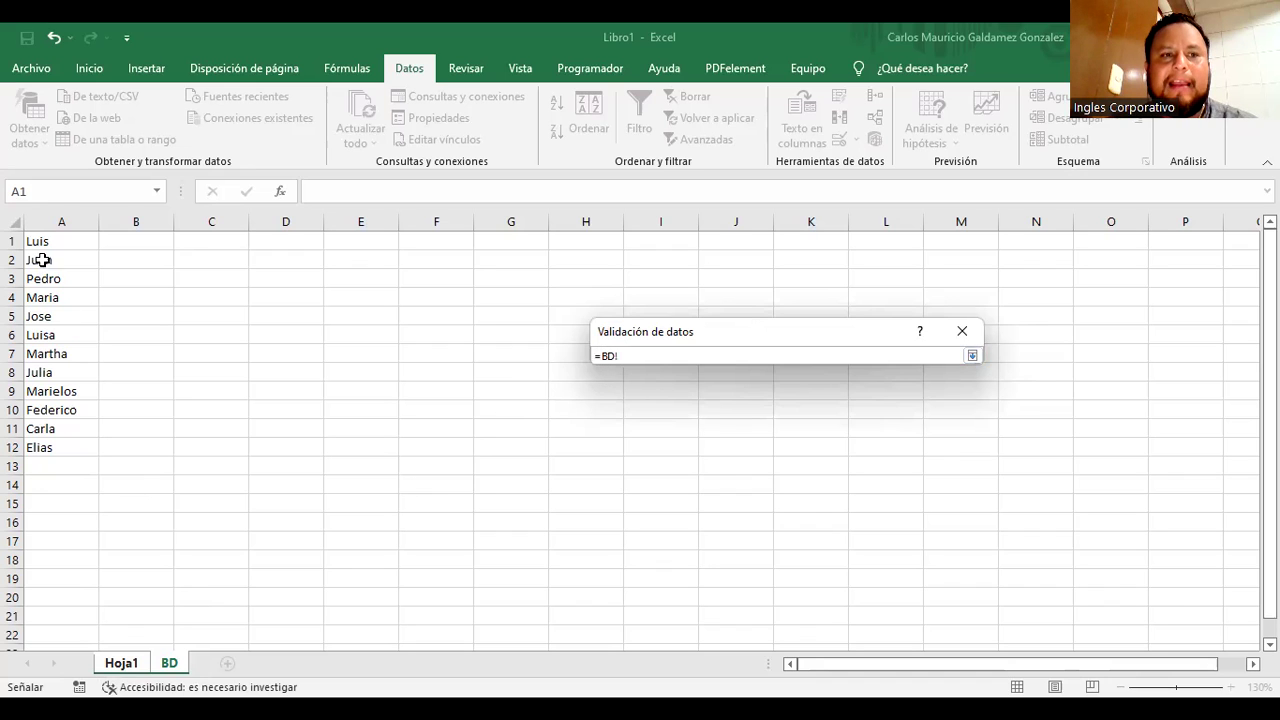
pyautogui.moveTo(36, 242); pyautogui.dragTo(44, 446)
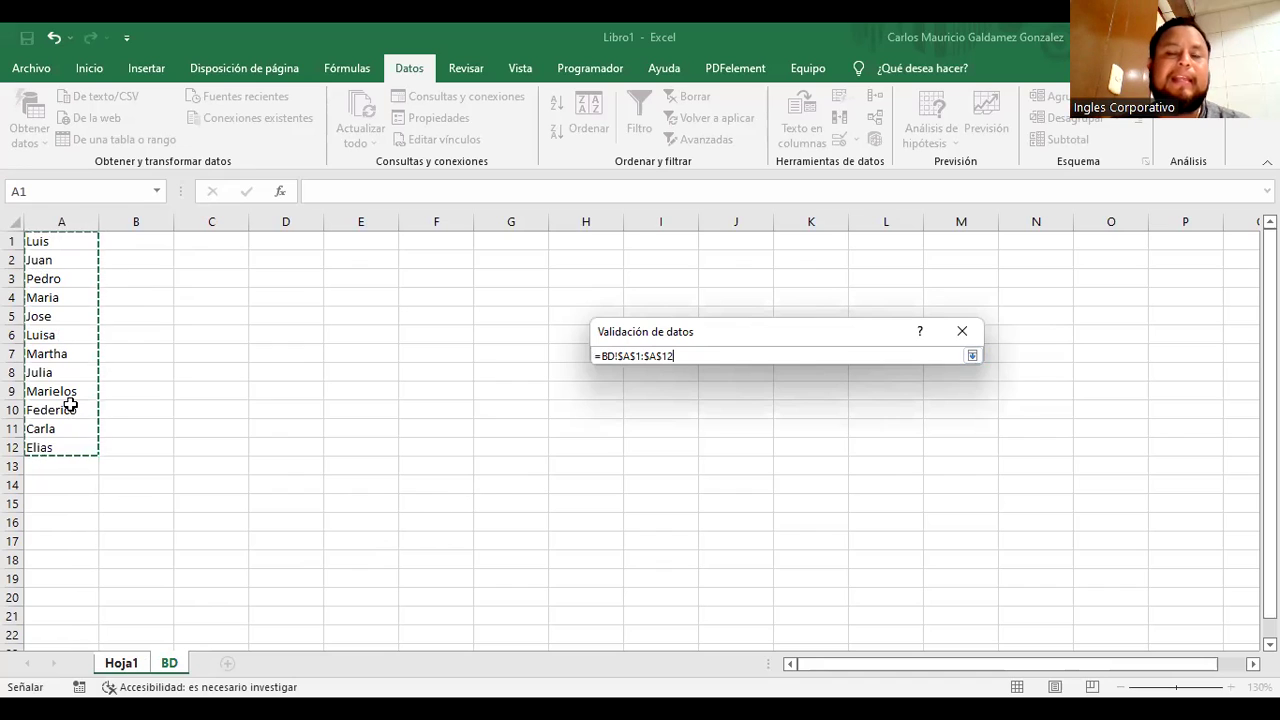
pyautogui.click(973, 357)
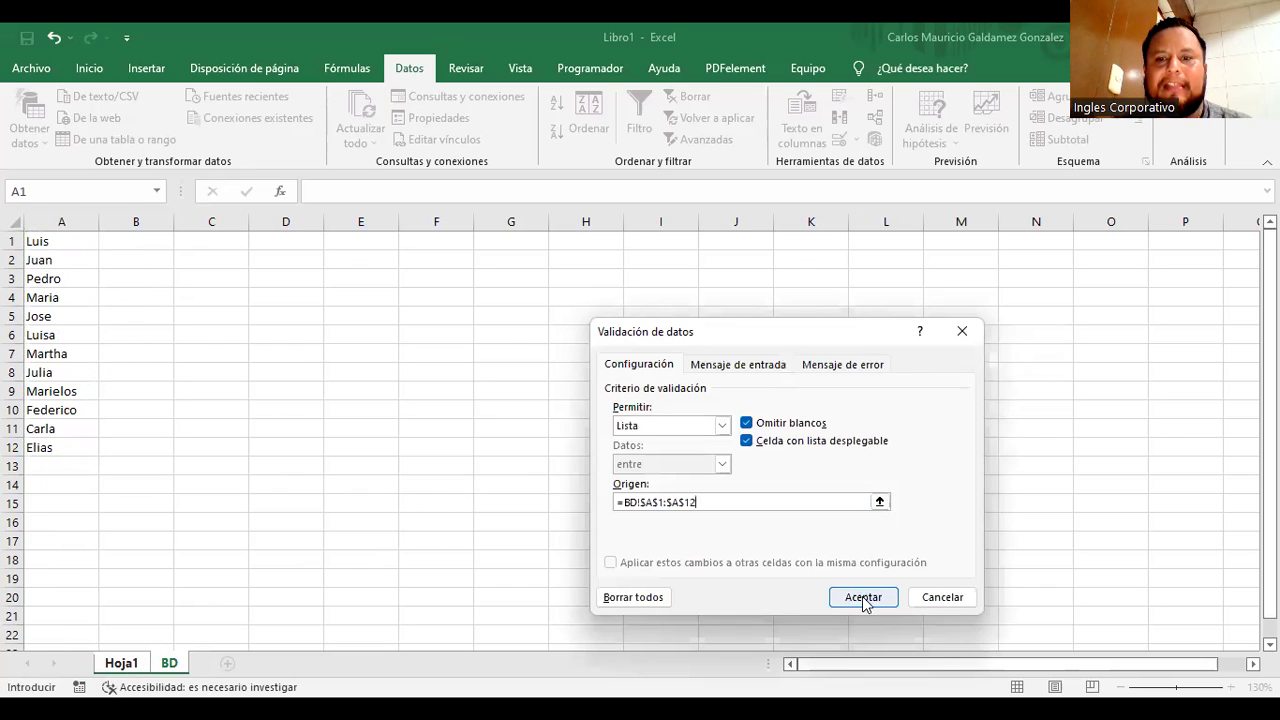
pyautogui.click(863, 597)
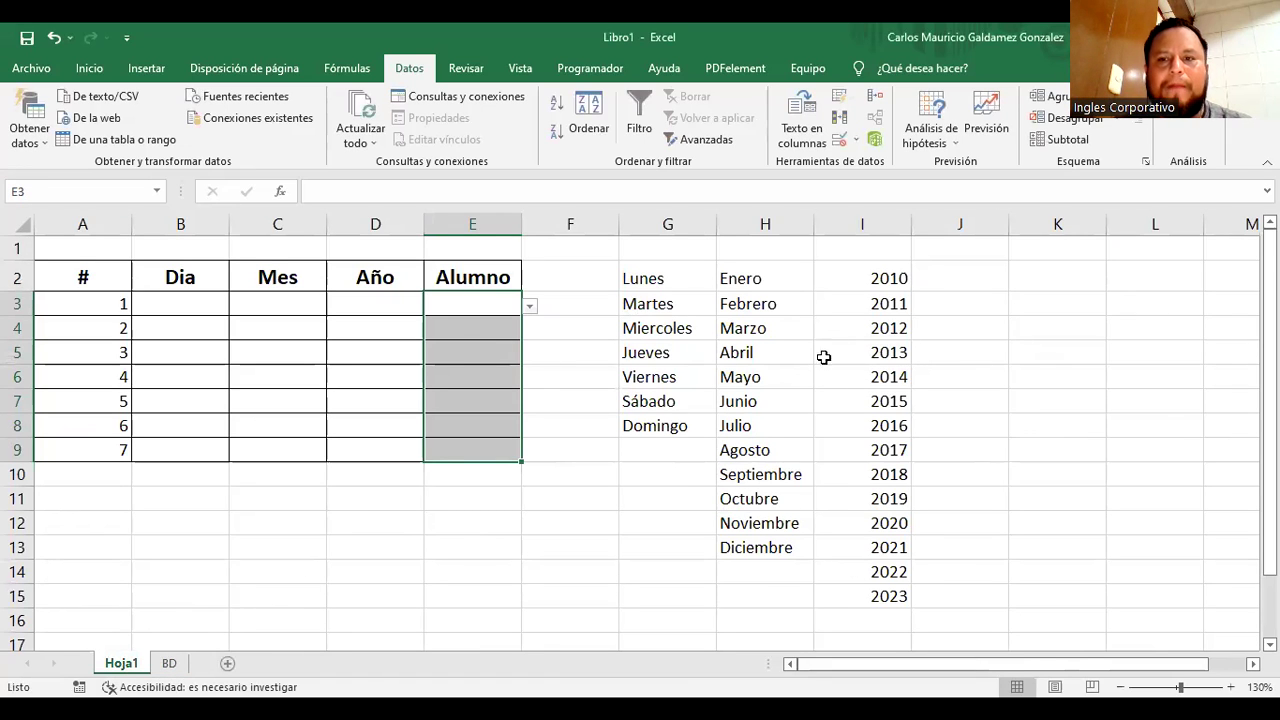
# Check the names on the BD sheet, then return to Hoja1 and select E3
pyautogui.click(169, 665)
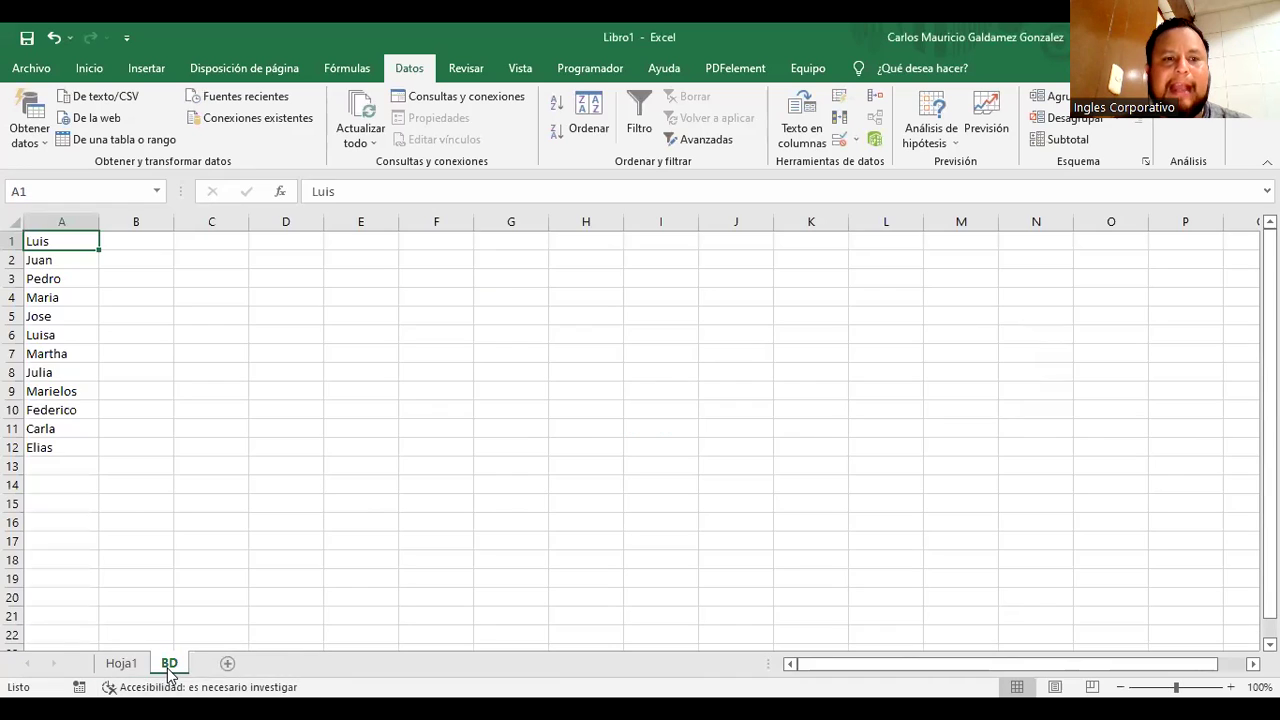
pyautogui.click(124, 667)
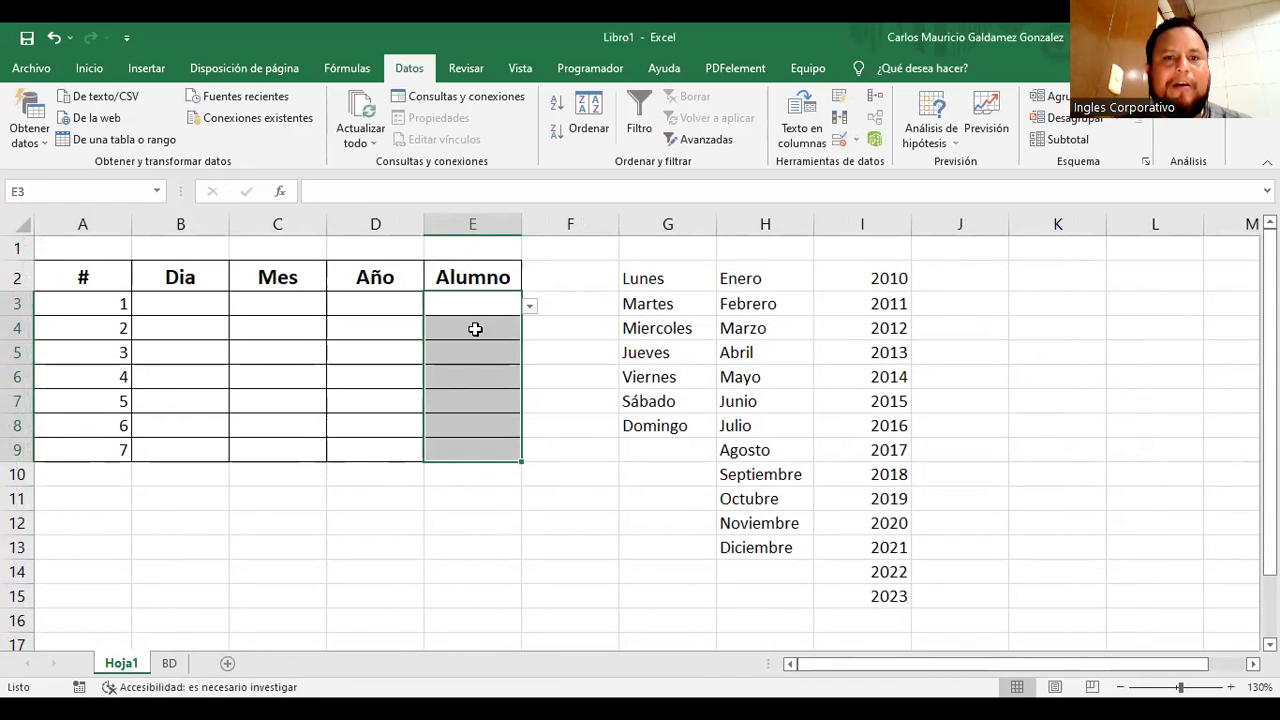
pyautogui.click(543, 323)
pyautogui.click(497, 302)
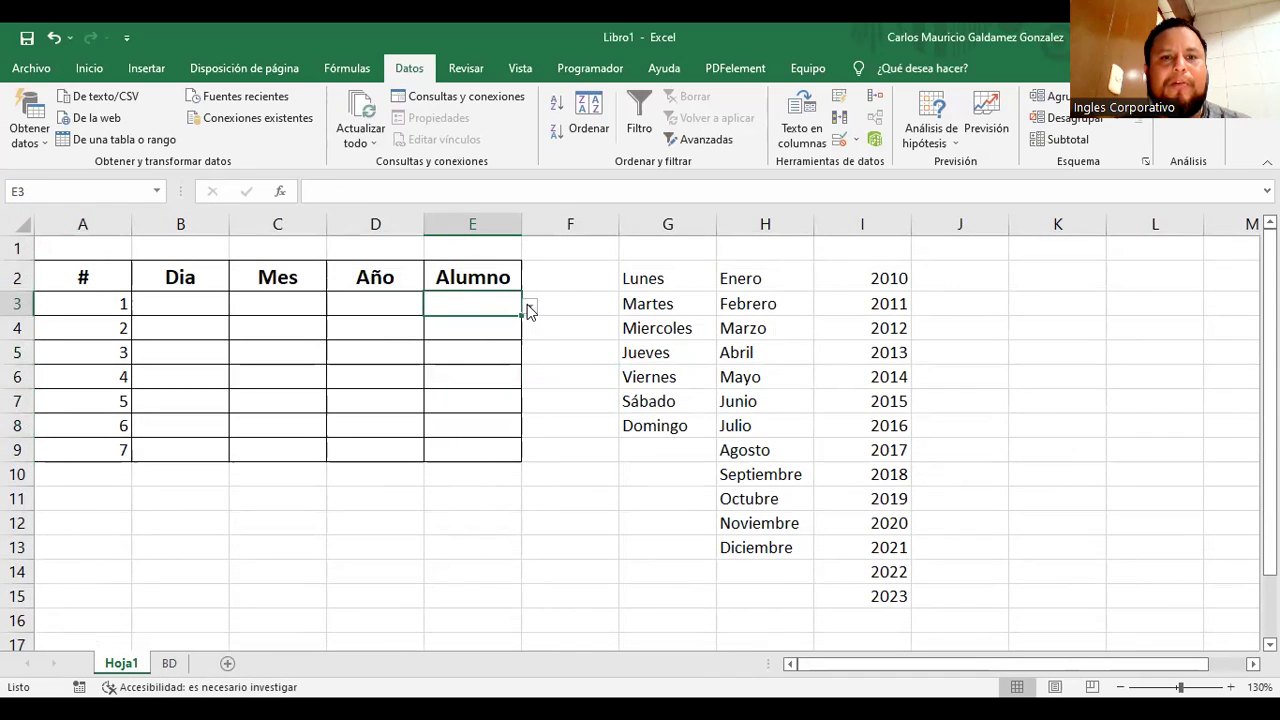
# Try E3's name dropdown with Luis, Jose and Elias, ending with Marielos
pyautogui.click(529, 307)
pyautogui.click(396, 329)
pyautogui.click(530, 307)
pyautogui.click(437, 387)
pyautogui.click(529, 312)
pyautogui.click(449, 303)
pyautogui.click(527, 304)
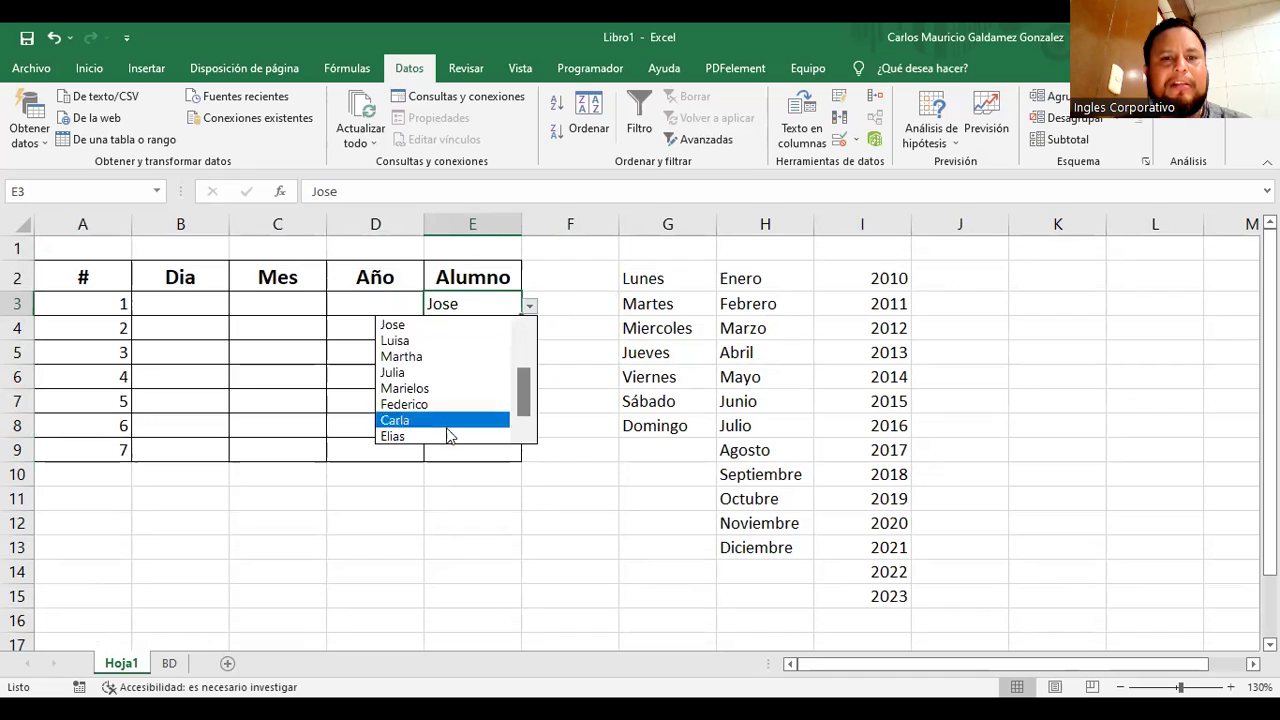
pyautogui.click(447, 436)
pyautogui.click(530, 310)
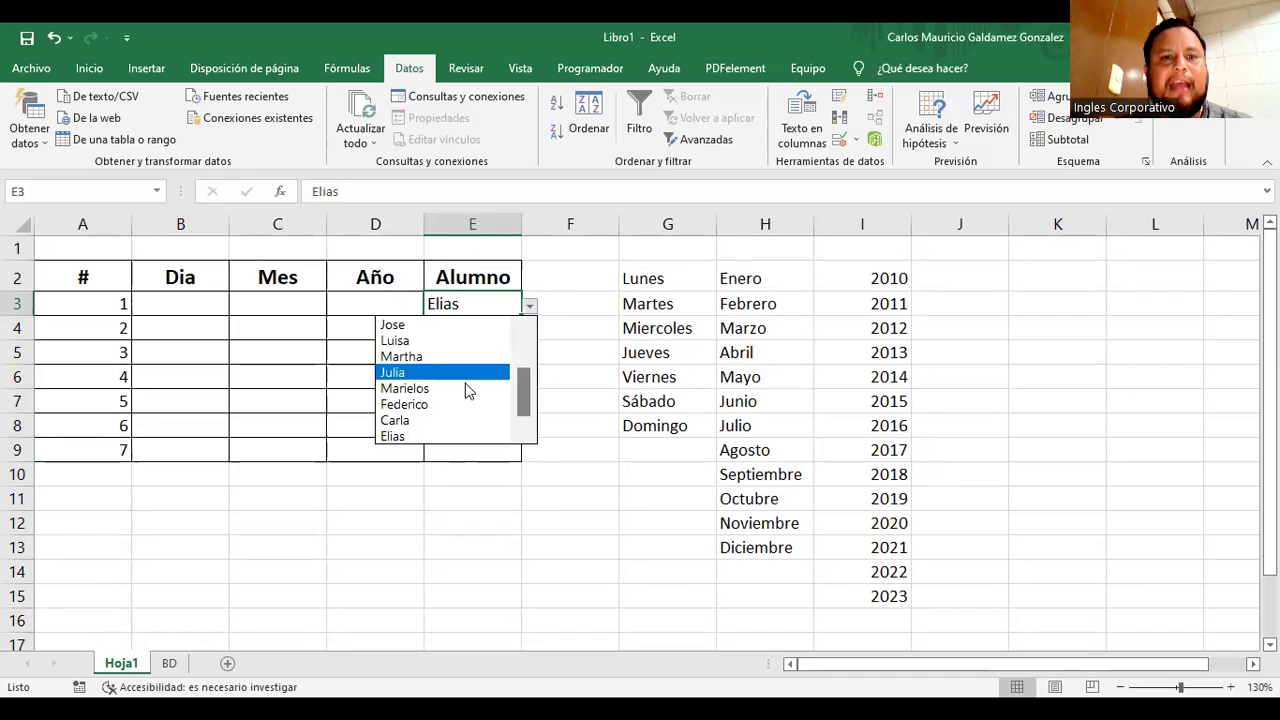
pyautogui.click(461, 388)
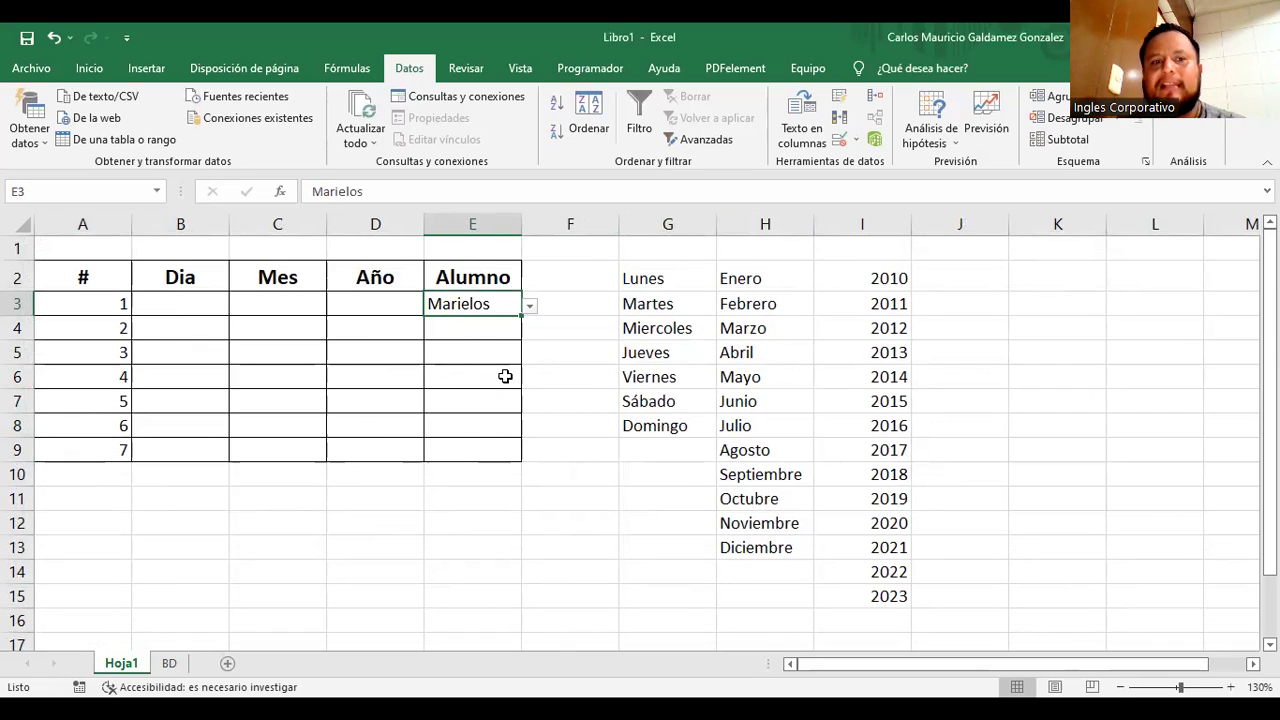
pyautogui.moveTo(452, 305); pyautogui.dragTo(458, 442)
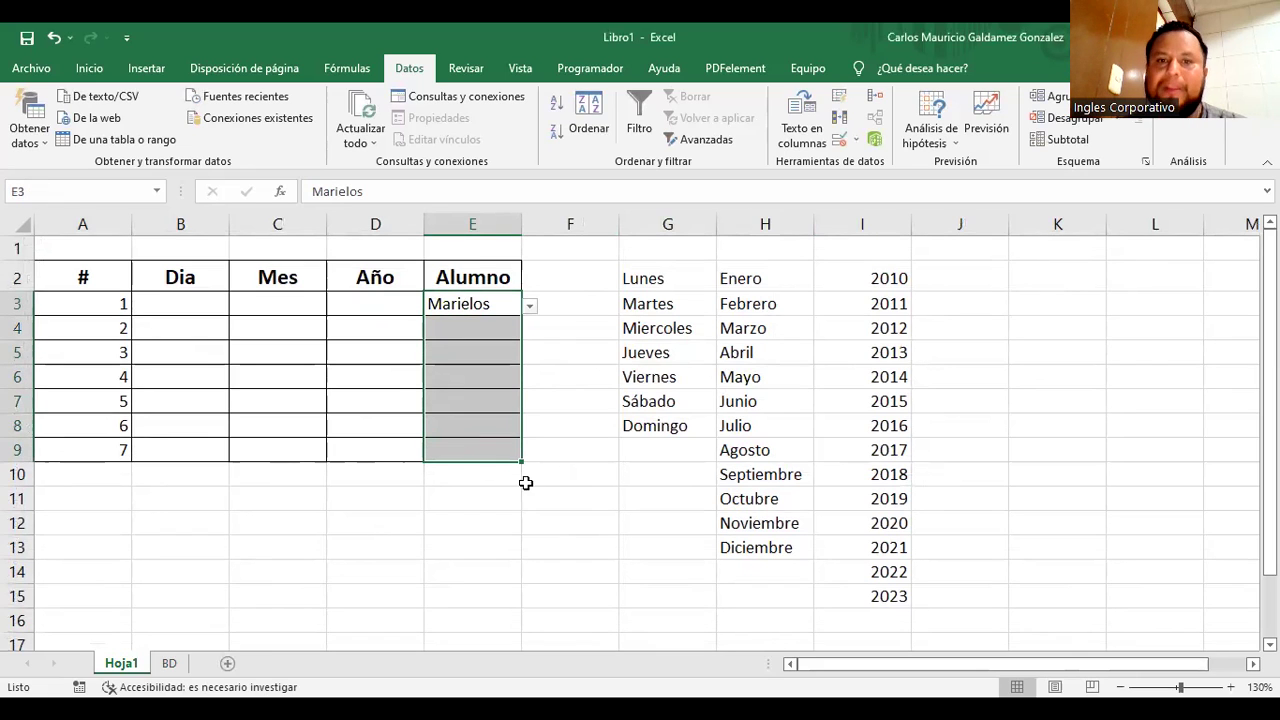
pyautogui.moveTo(88, 283); pyautogui.dragTo(468, 442)
pyautogui.moveTo(623, 277); pyautogui.dragTo(790, 425)
pyautogui.moveTo(840, 483); pyautogui.dragTo(874, 571)
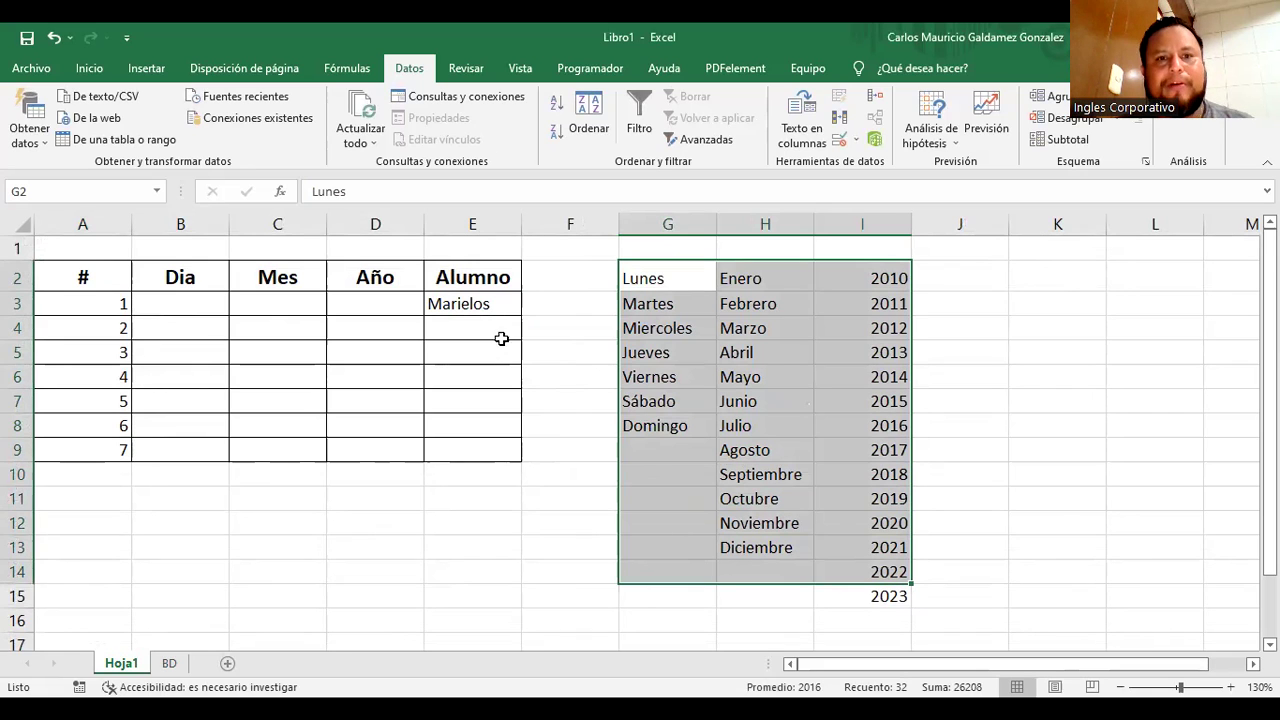
pyautogui.click(665, 403)
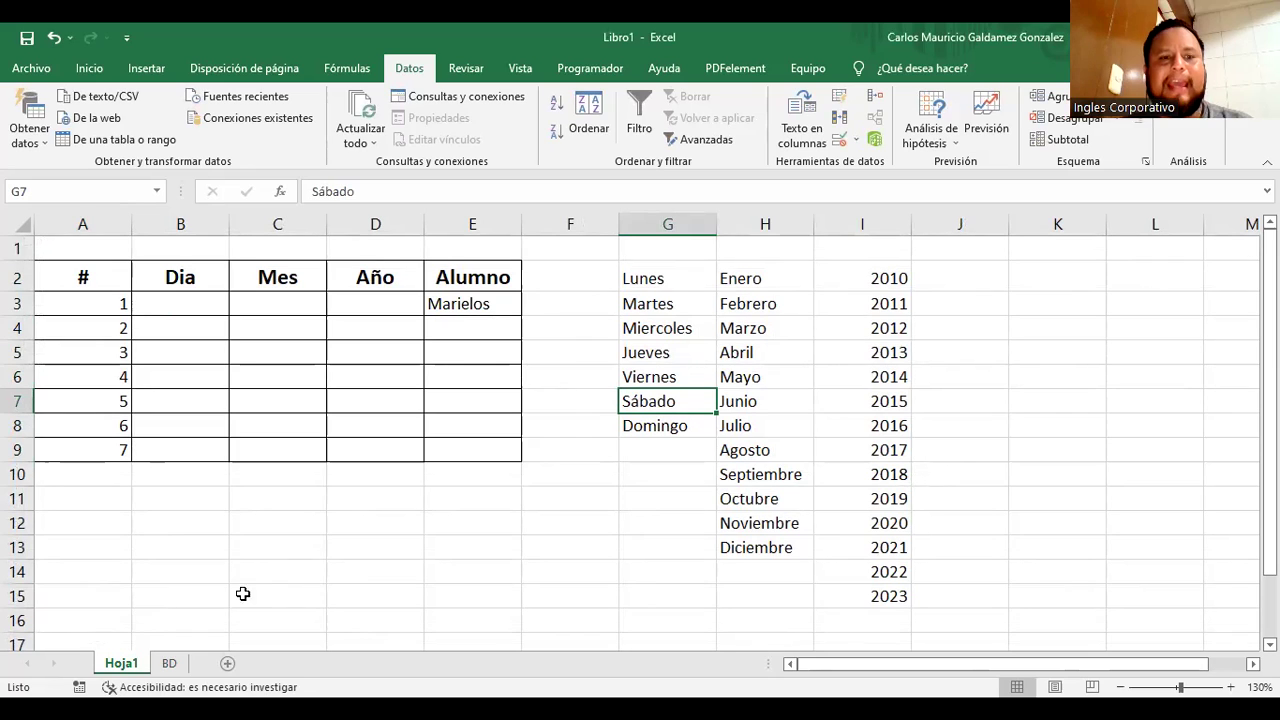
pyautogui.click(169, 663)
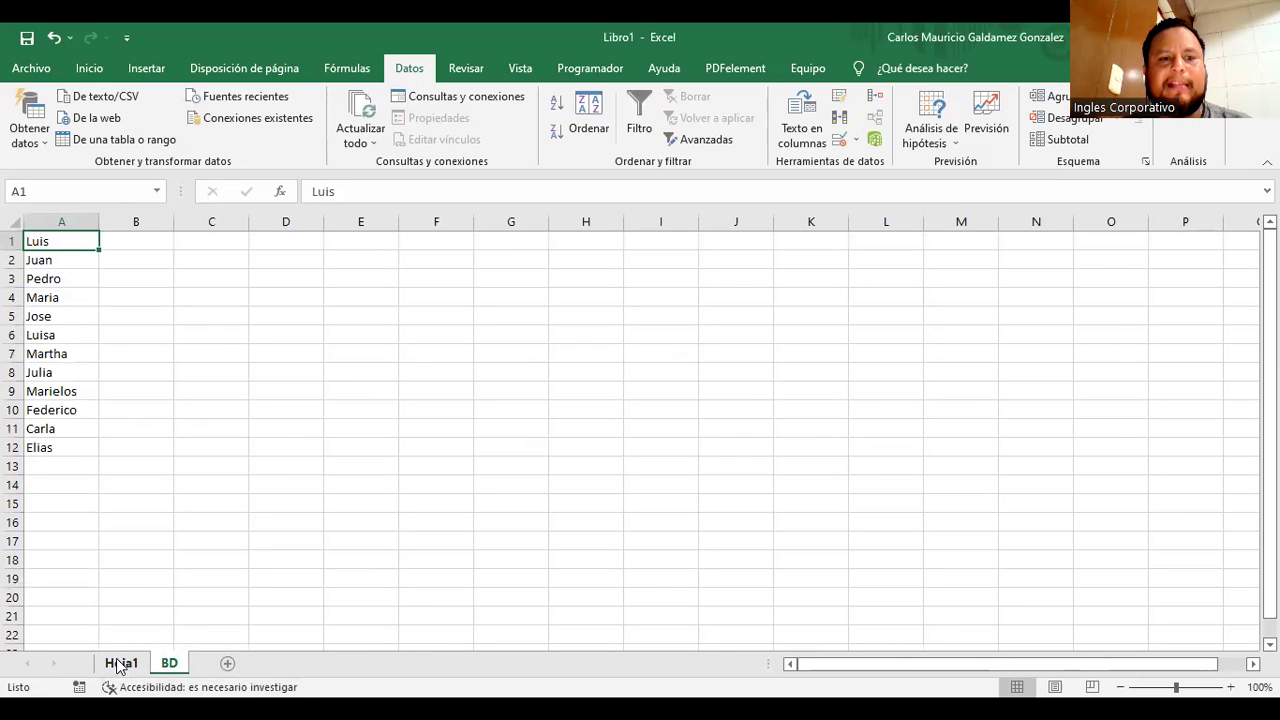
pyautogui.doubleClick(170, 663)
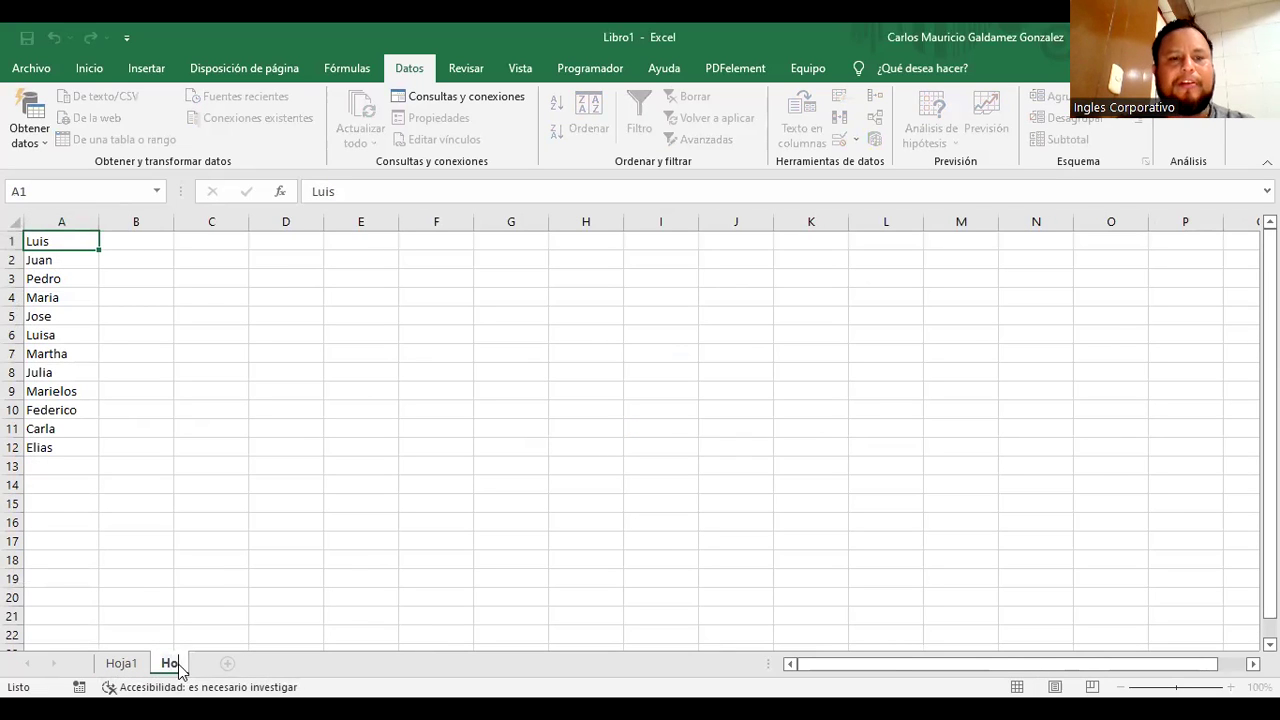
pyautogui.write('Hoja2')
pyautogui.press('Return')
pyautogui.click(121, 663)
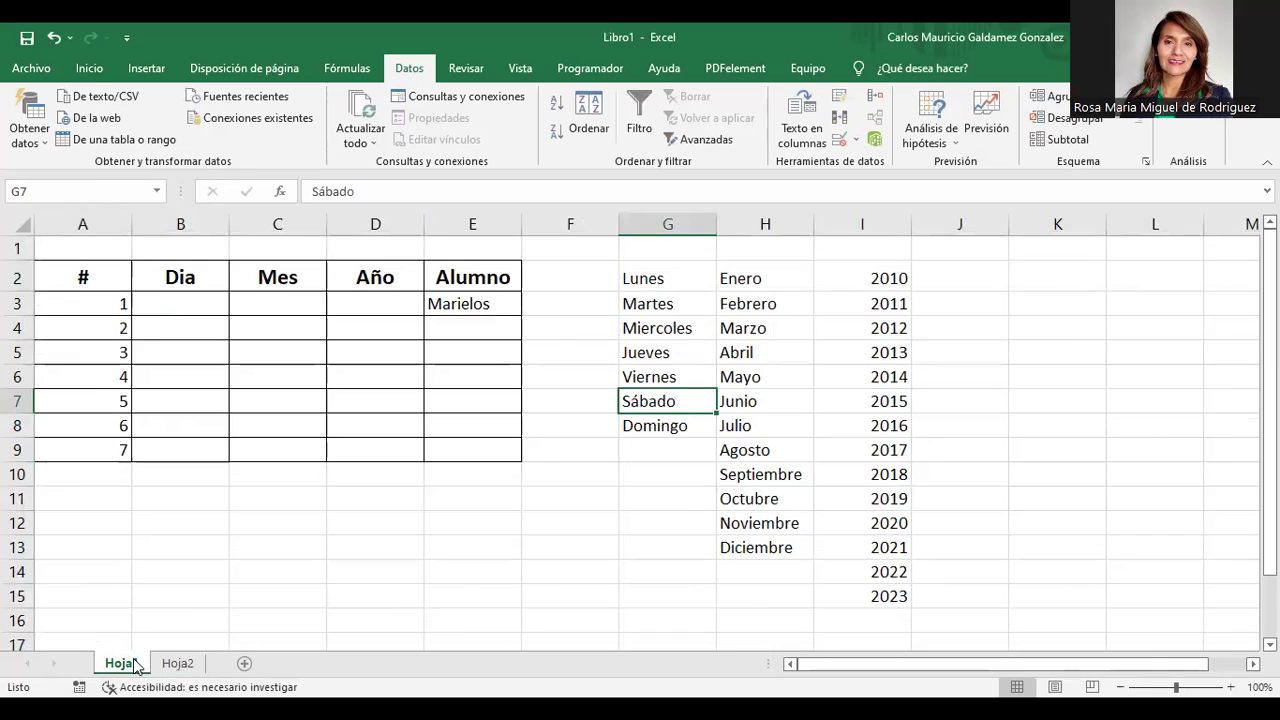
pyautogui.rightClick(183, 668)
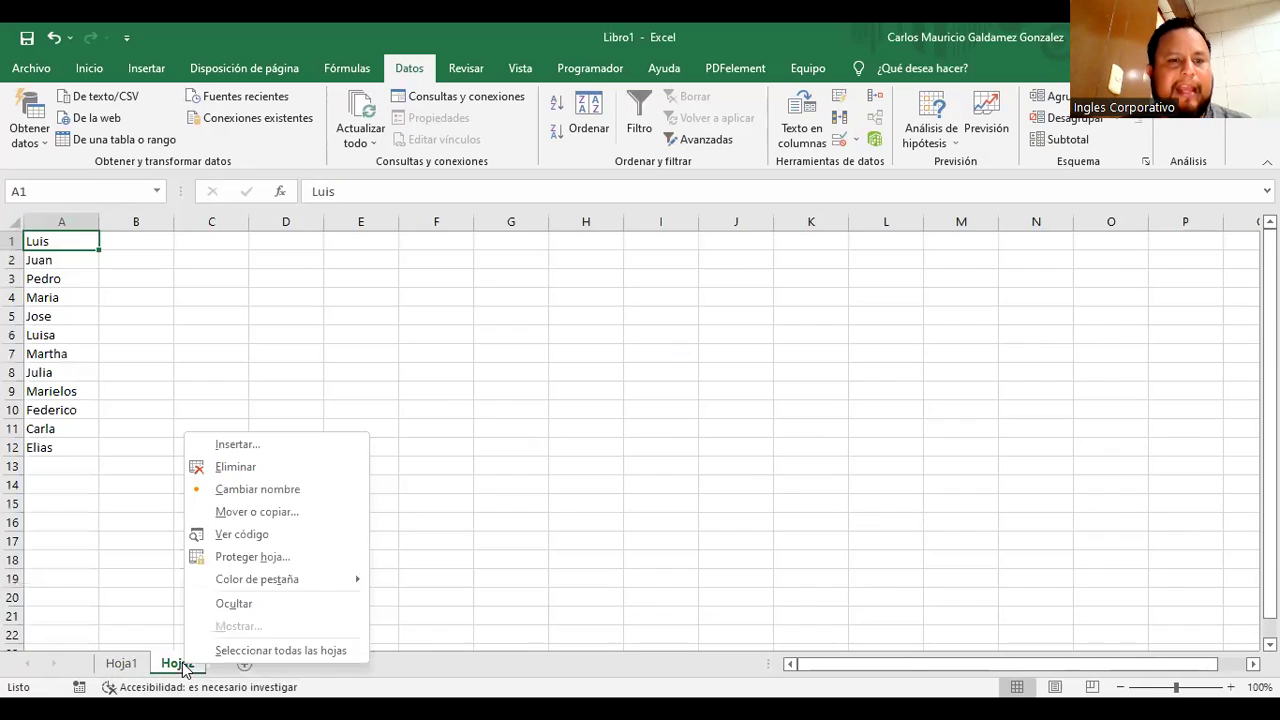
pyautogui.click(265, 491)
pyautogui.write('BD')
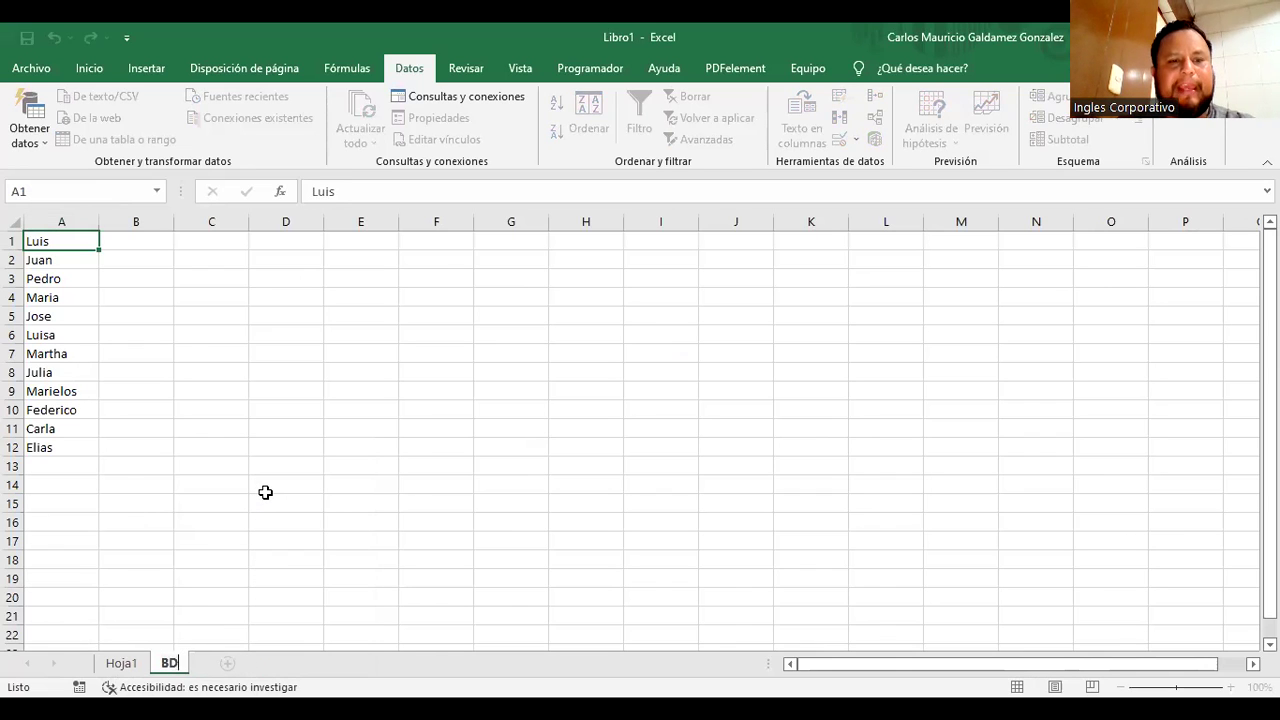
pyautogui.press('Return')
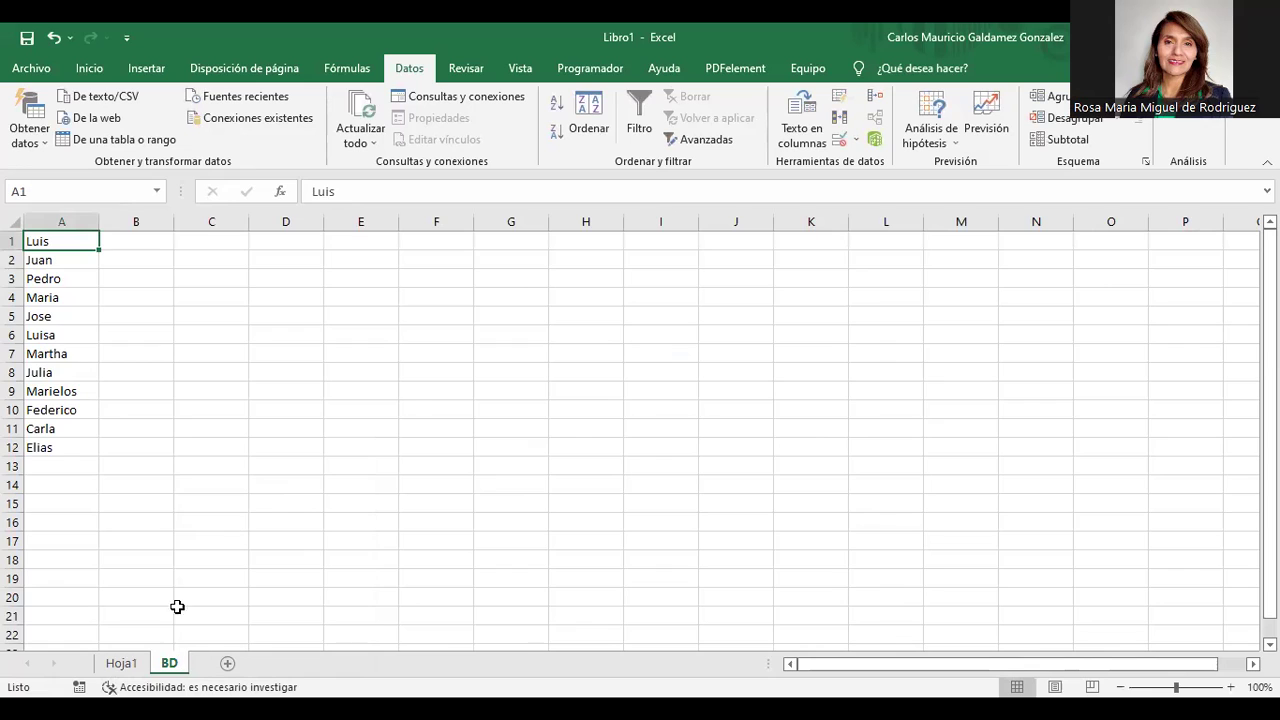
pyautogui.click(130, 668)
pyautogui.click(452, 304)
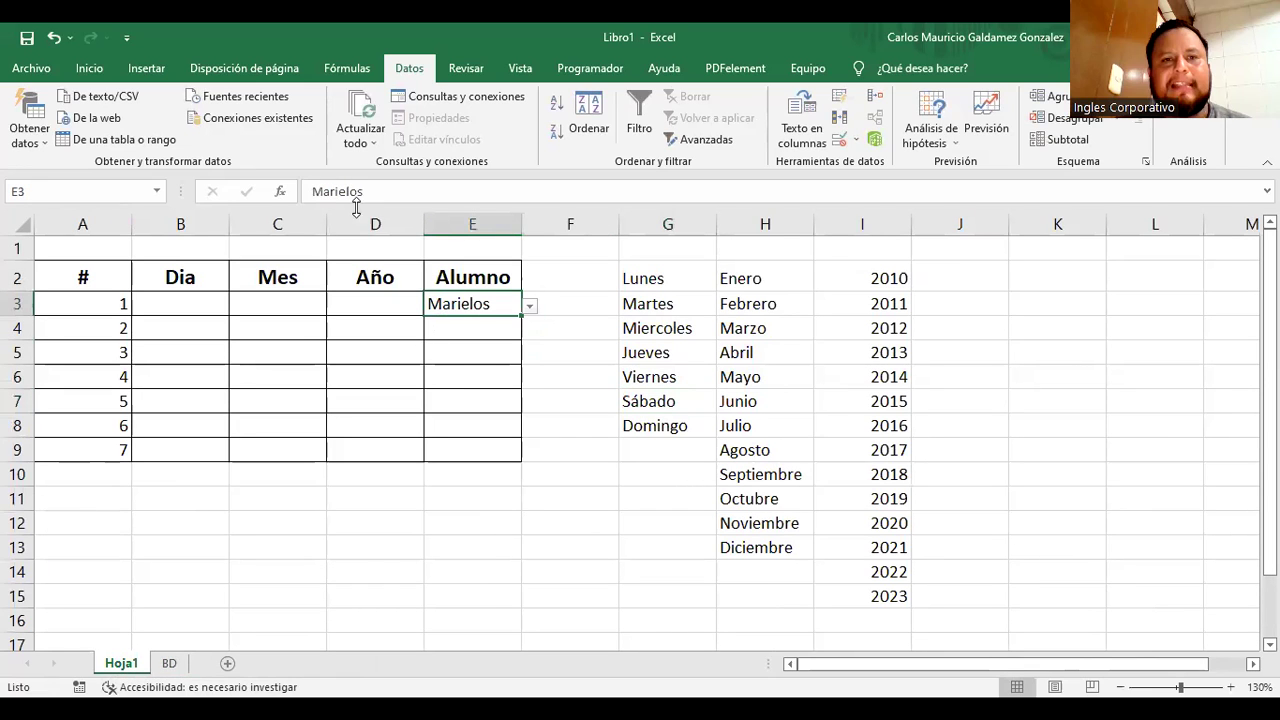
# Inspect E3's data validation source range, leaving it unchanged
pyautogui.click(530, 306)
pyautogui.press('Up')
pyautogui.press('Up')
pyautogui.press('Up')
pyautogui.press('Up')
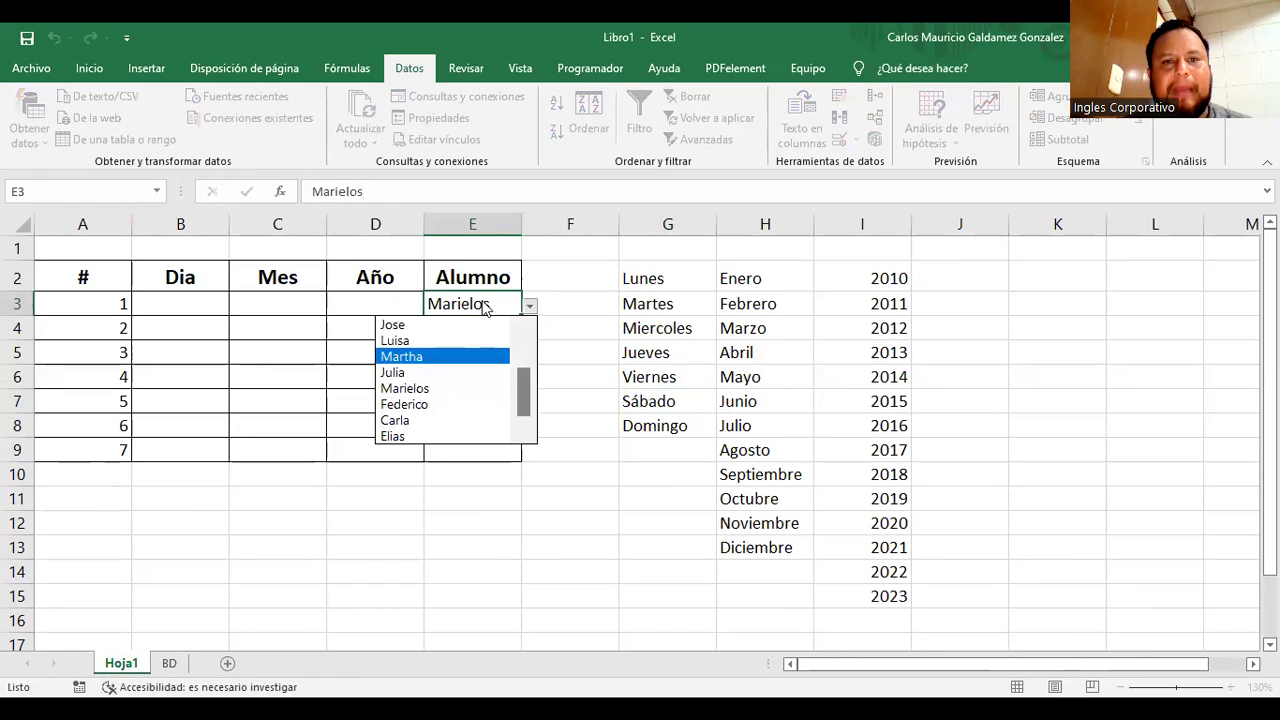
pyautogui.press('Escape')
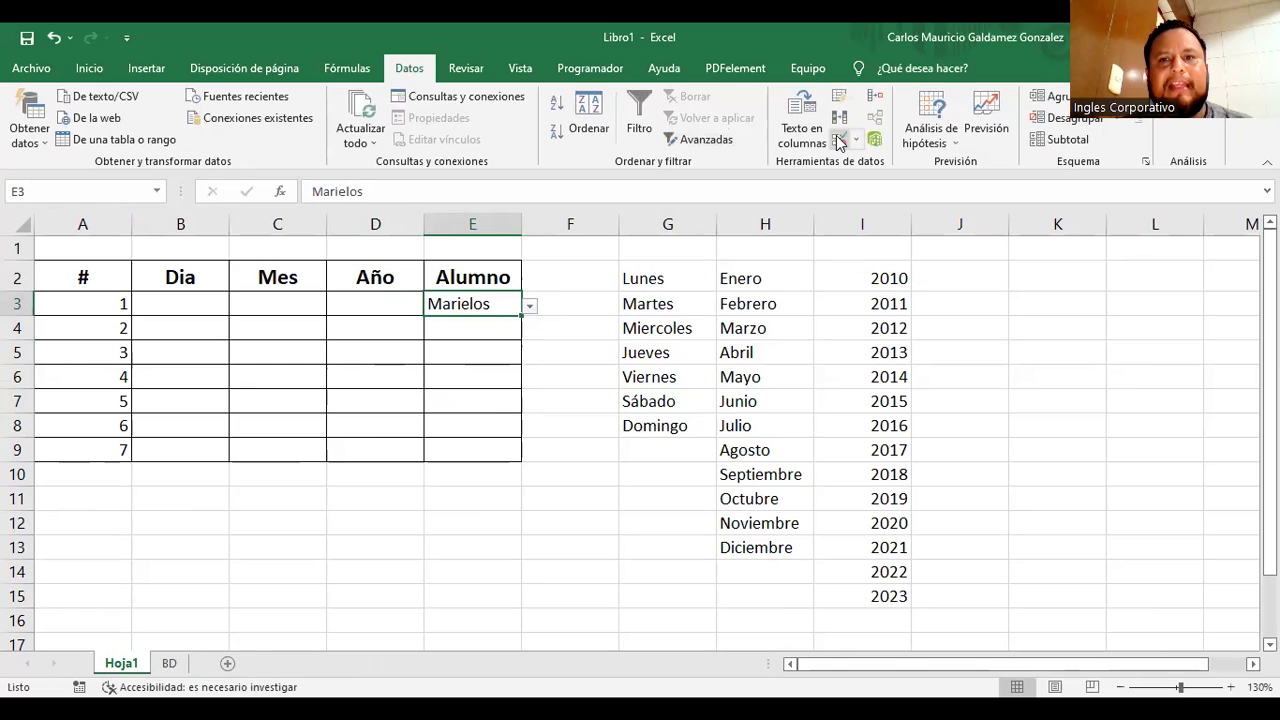
pyautogui.click(838, 140)
pyautogui.click(635, 502)
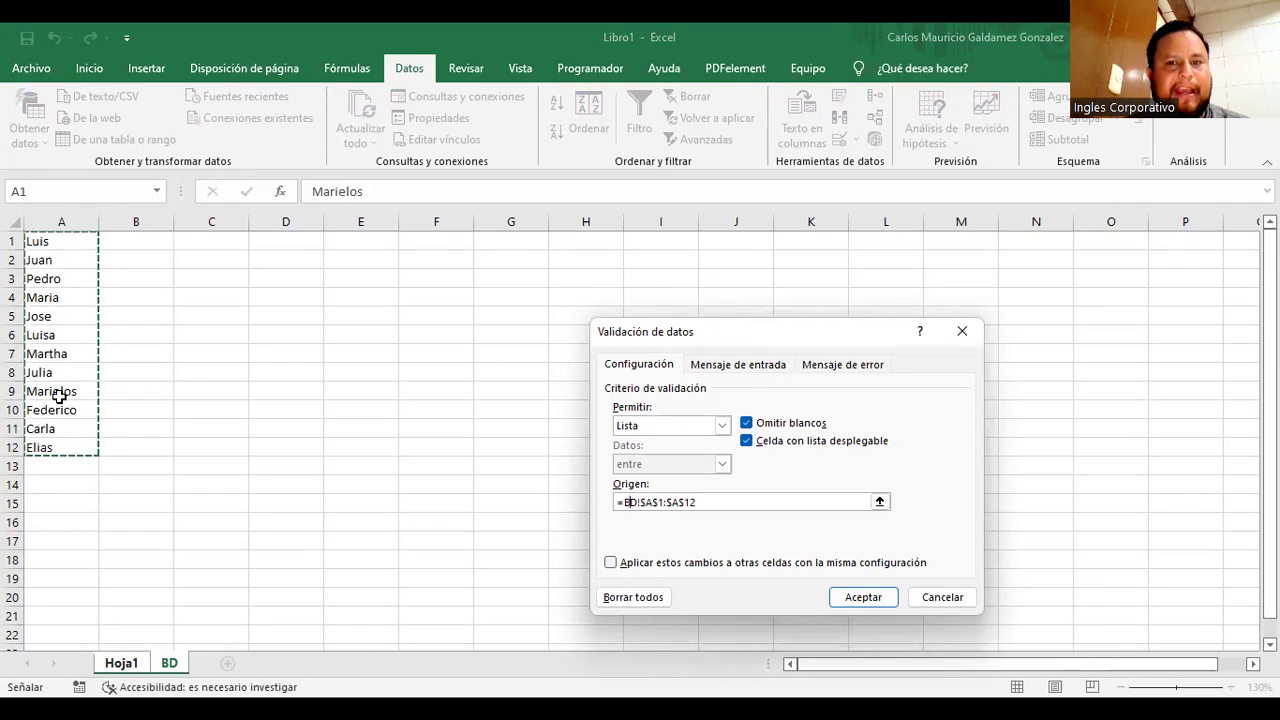
pyautogui.click(943, 597)
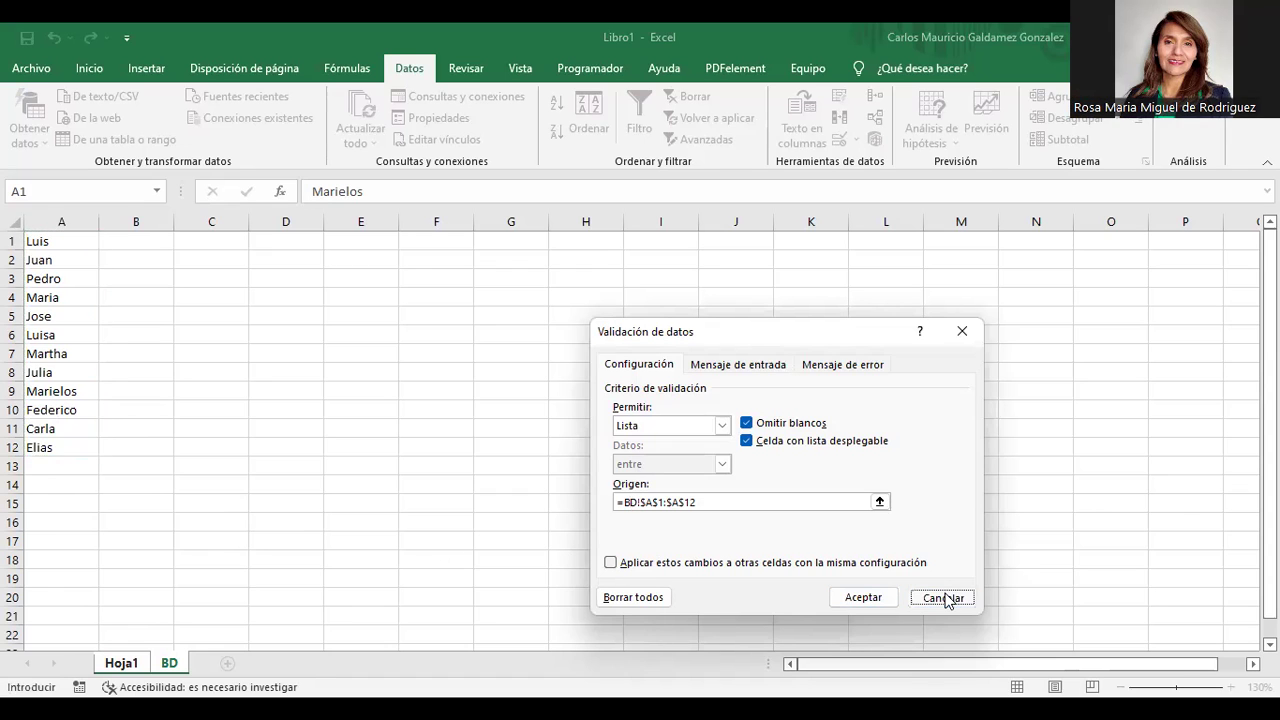
pyautogui.click(837, 597)
# Pick Martha, Luisa and Martha in E3:E5 from the dropdowns, then show the BD sheet
pyautogui.click(529, 306)
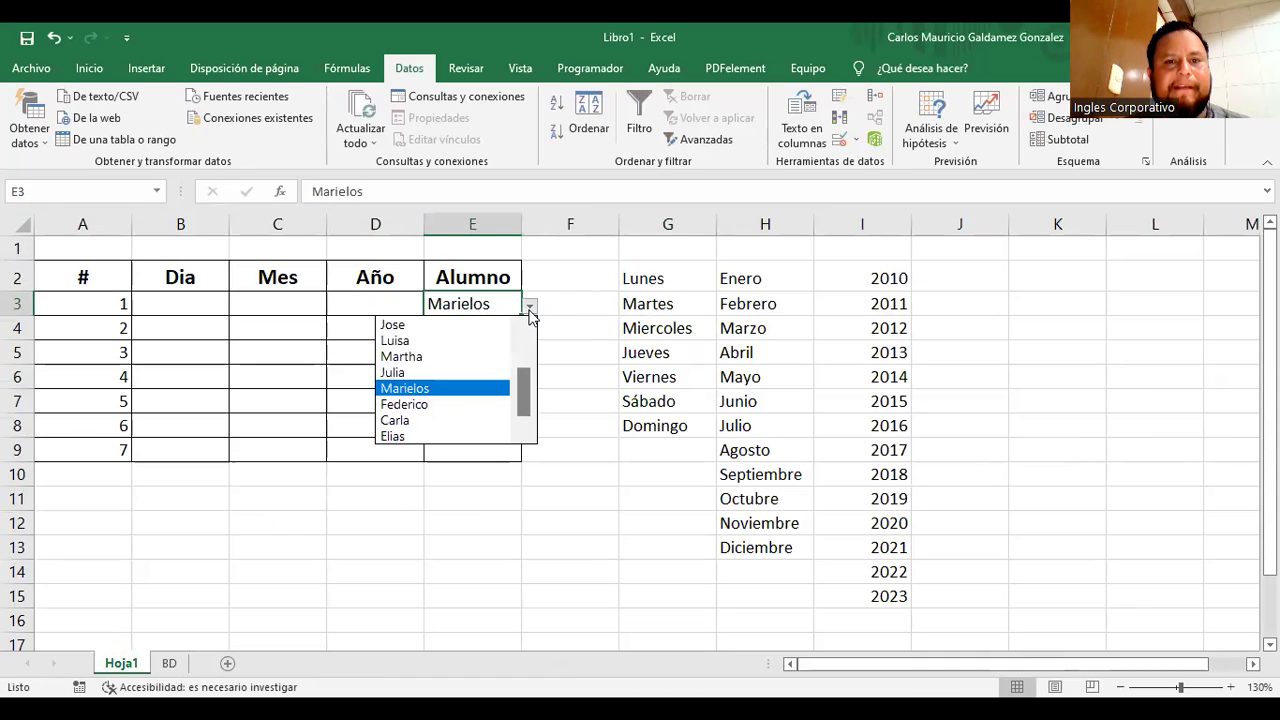
pyautogui.click(426, 356)
pyautogui.click(489, 329)
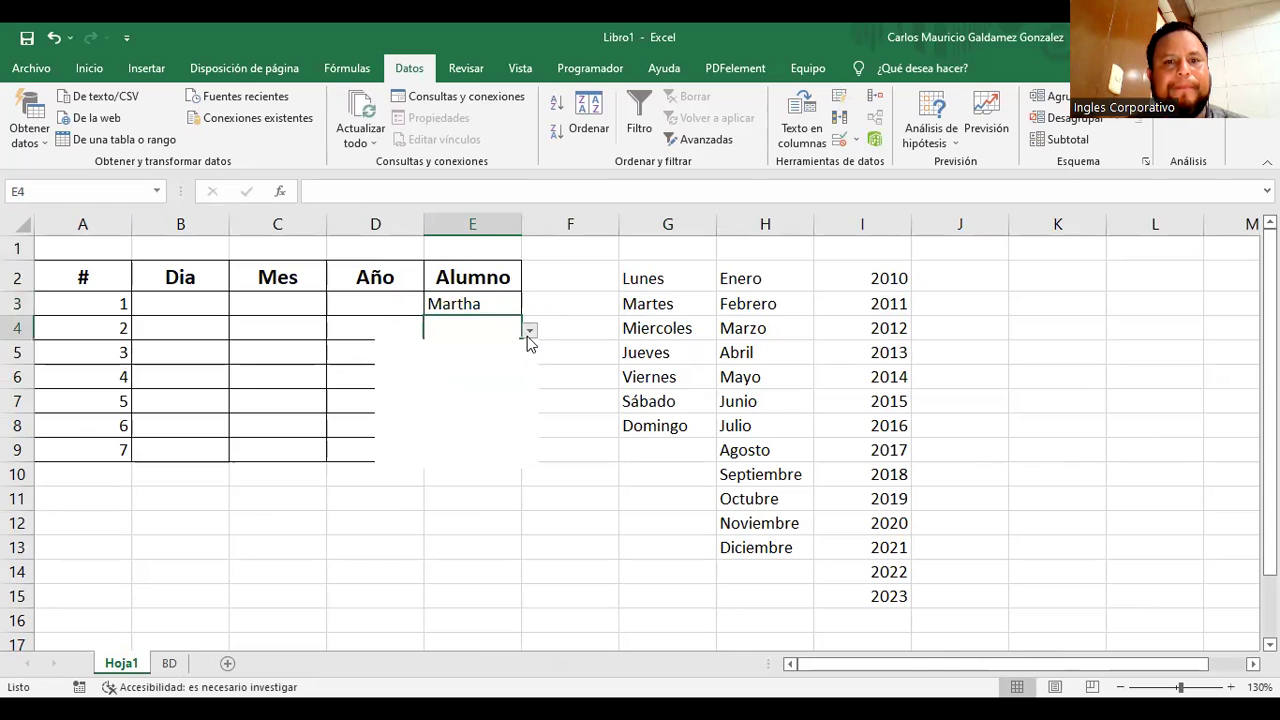
pyautogui.click(529, 330)
pyautogui.click(463, 428)
pyautogui.click(498, 350)
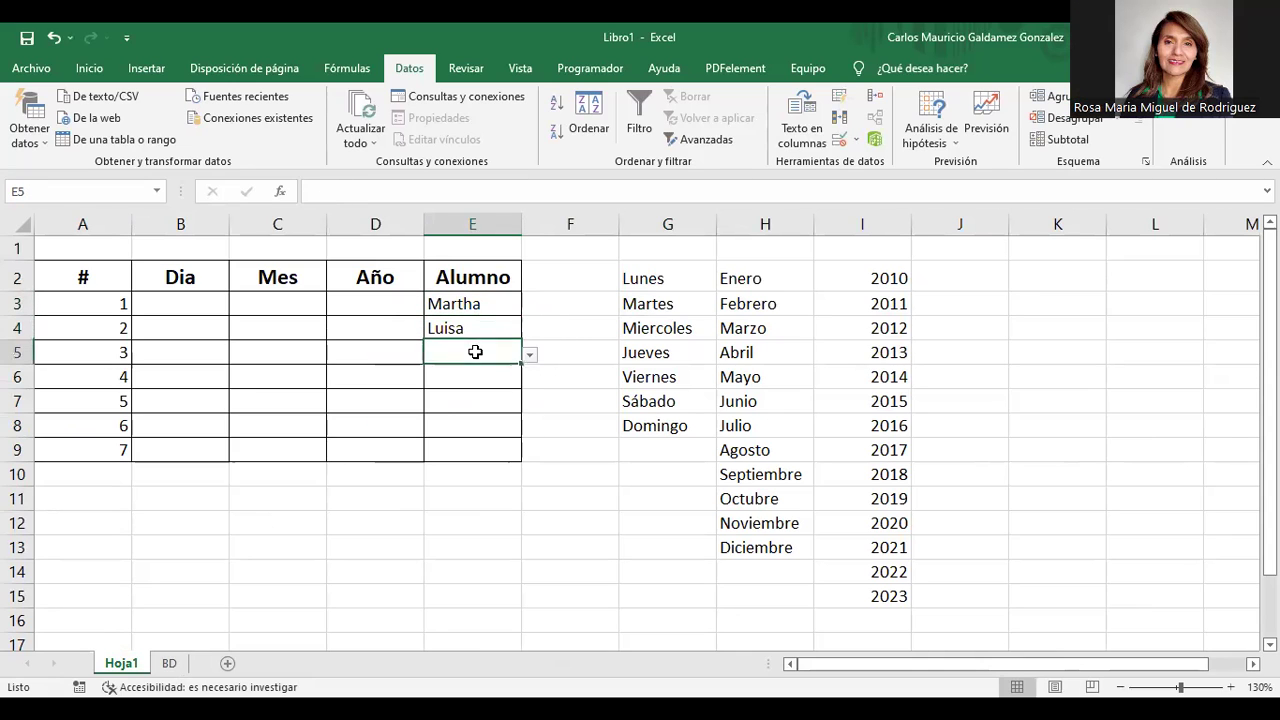
pyautogui.click(529, 358)
pyautogui.click(440, 469)
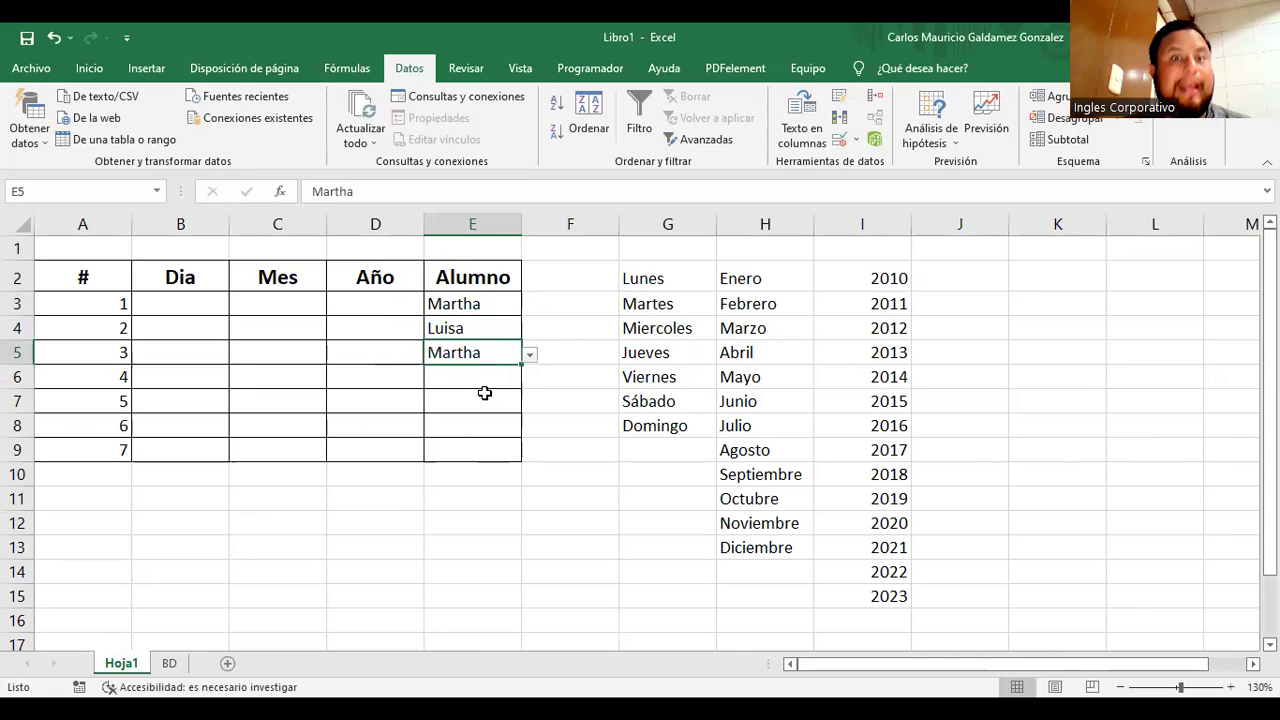
pyautogui.click(484, 372)
pyautogui.click(169, 663)
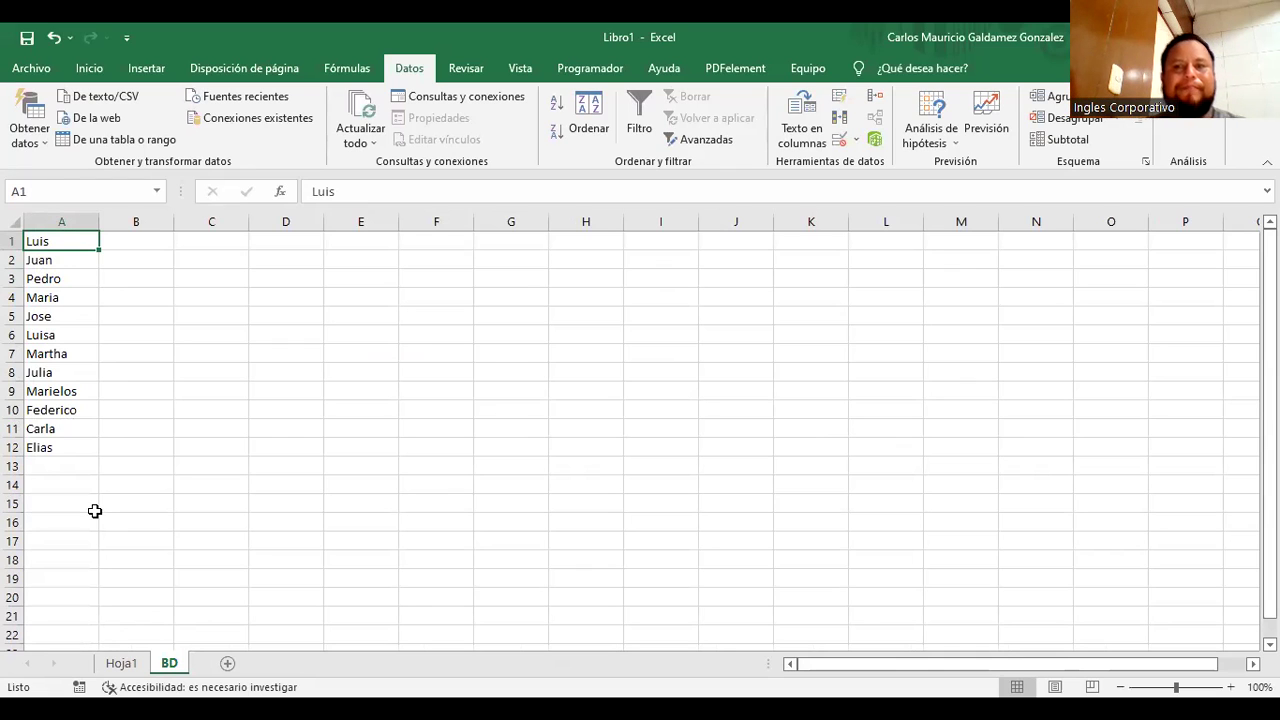
# Select the day, month and year lists on Hoja1 and glance at the BD sheet
pyautogui.click(120, 664)
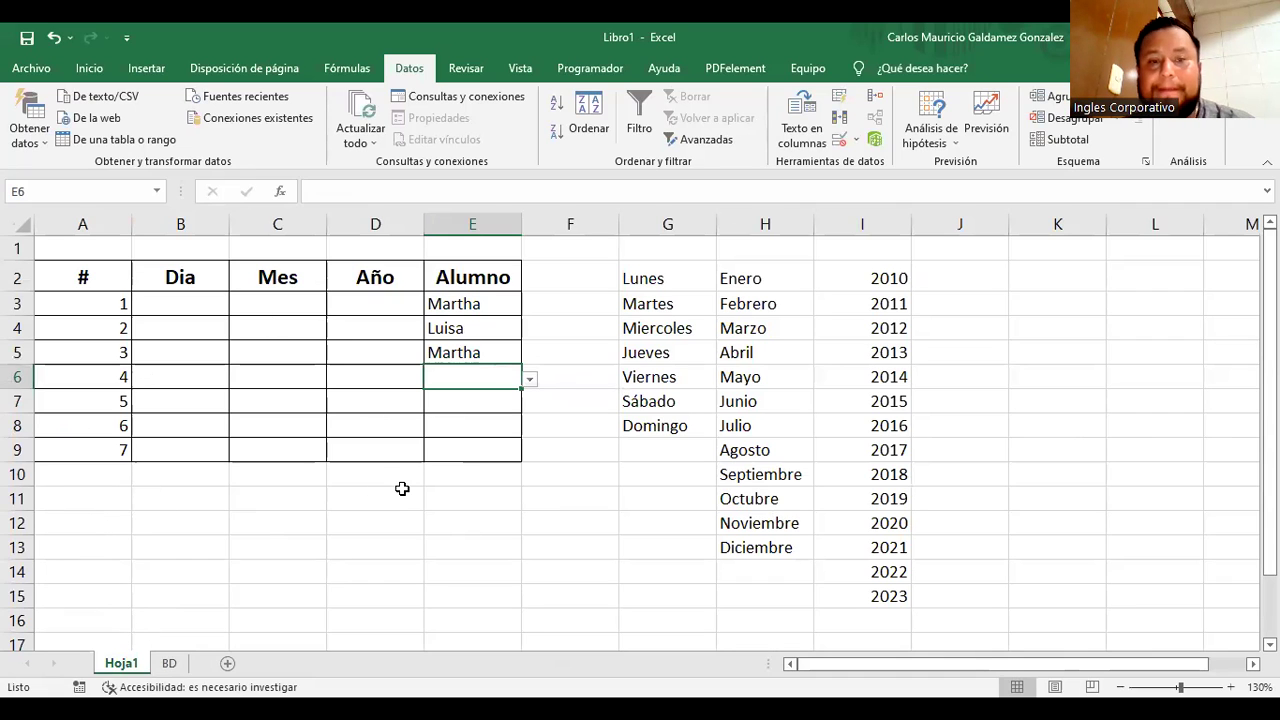
pyautogui.moveTo(666, 285); pyautogui.dragTo(887, 588)
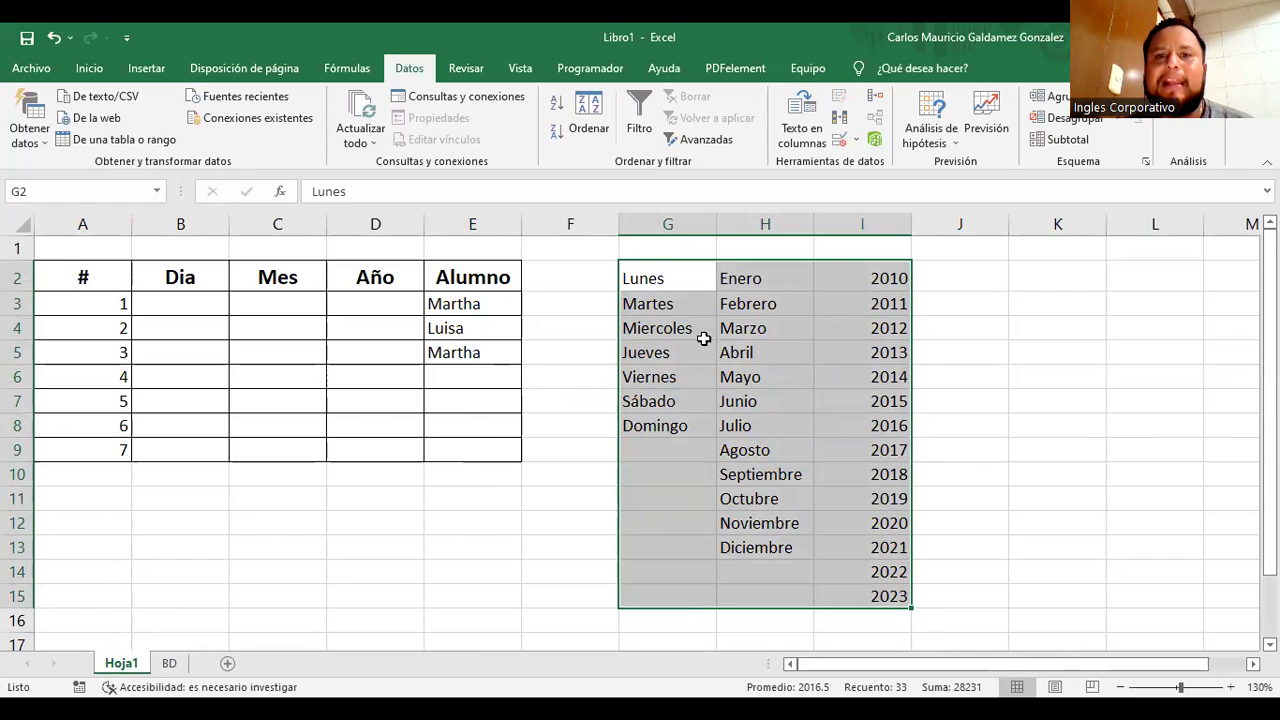
pyautogui.click(167, 664)
pyautogui.click(128, 666)
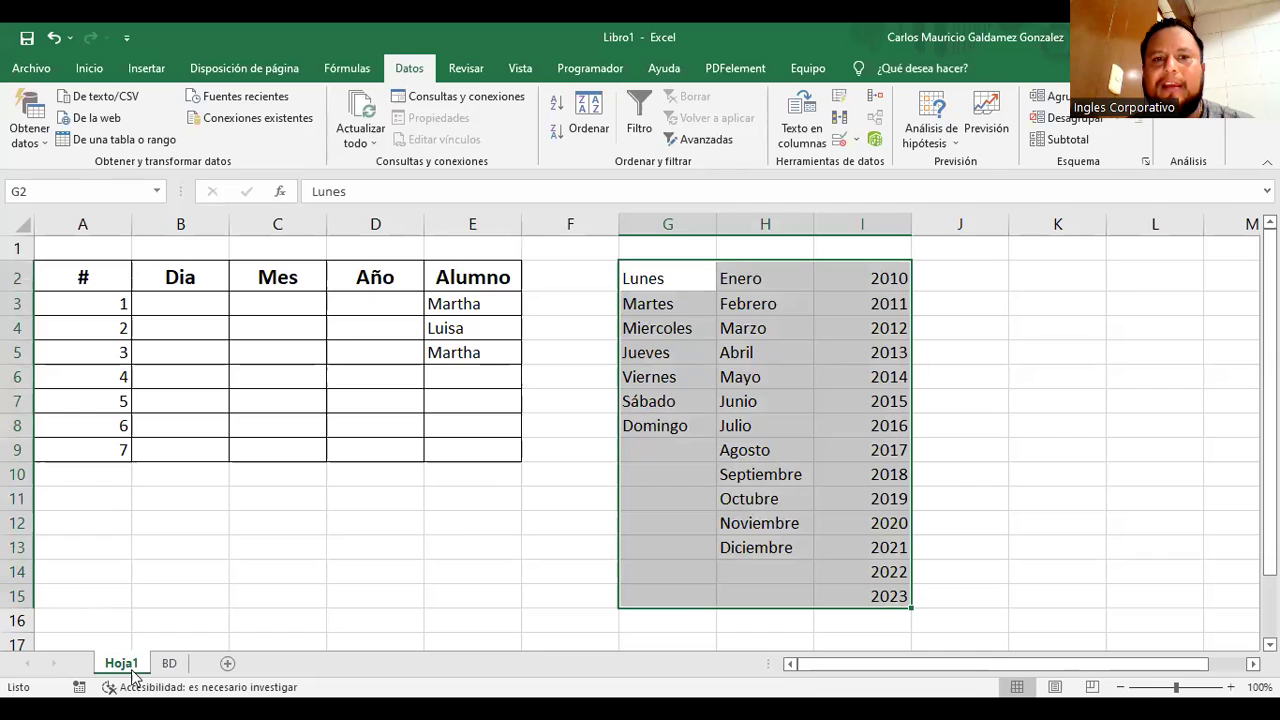
# Choose Jueves in B3, Junio in C5 and 2015 in D7 from their dropdowns
pyautogui.click(180, 306)
pyautogui.click(240, 308)
pyautogui.click(206, 371)
pyautogui.click(287, 349)
pyautogui.click(335, 353)
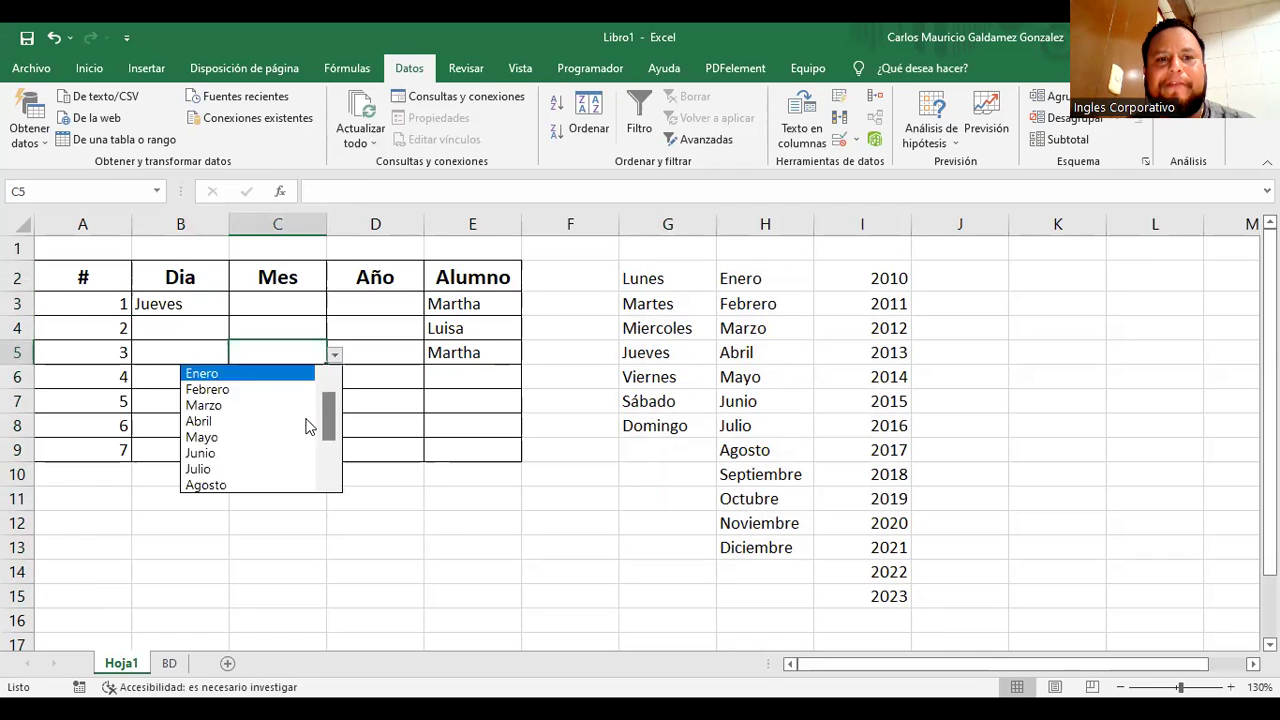
pyautogui.click(260, 451)
pyautogui.click(362, 398)
pyautogui.click(431, 402)
pyautogui.click(392, 494)
# Set E7's student to Luisa, then change it to Carla
pyautogui.click(507, 398)
pyautogui.click(528, 404)
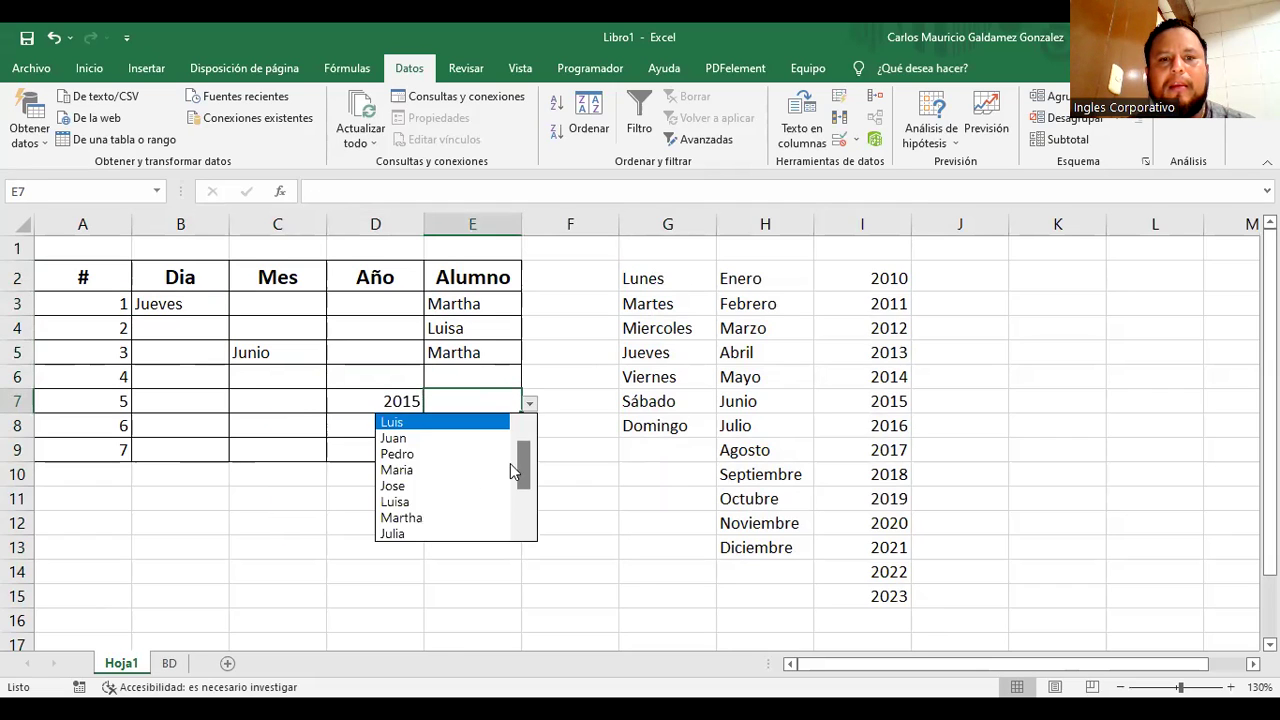
pyautogui.click(463, 503)
pyautogui.click(503, 612)
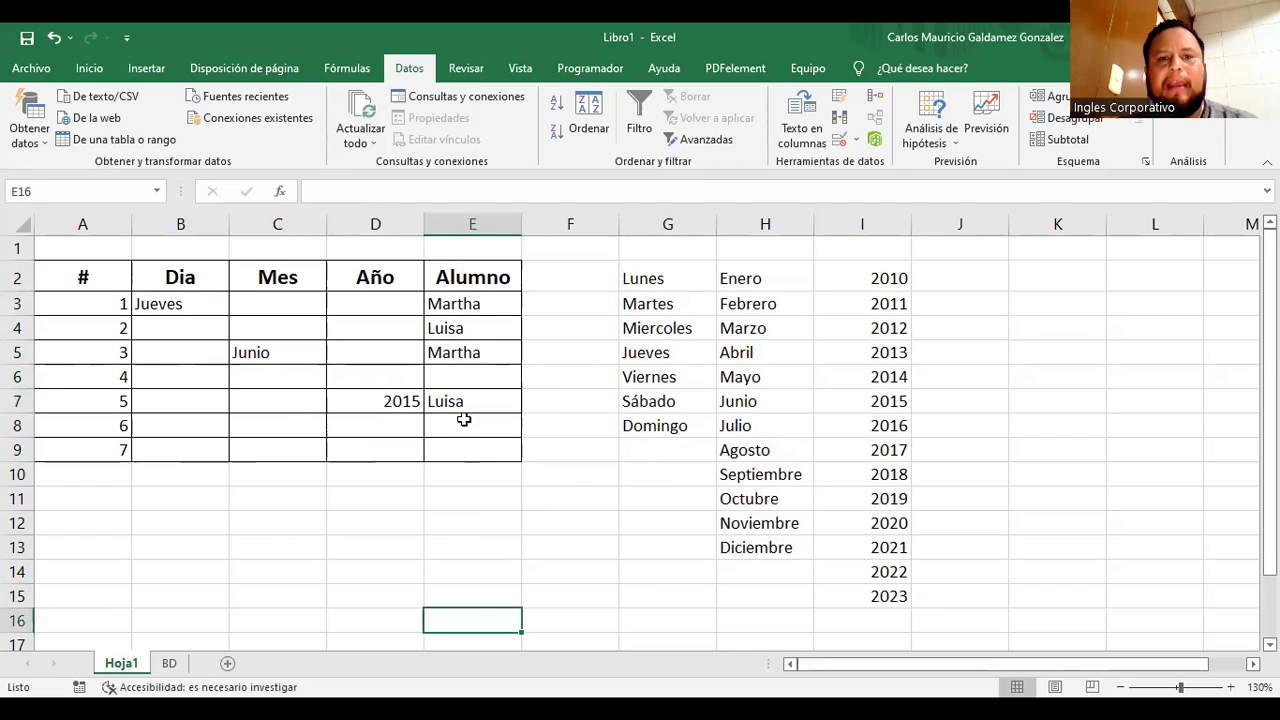
pyautogui.press('Up')
pyautogui.click(490, 399)
pyautogui.click(531, 405)
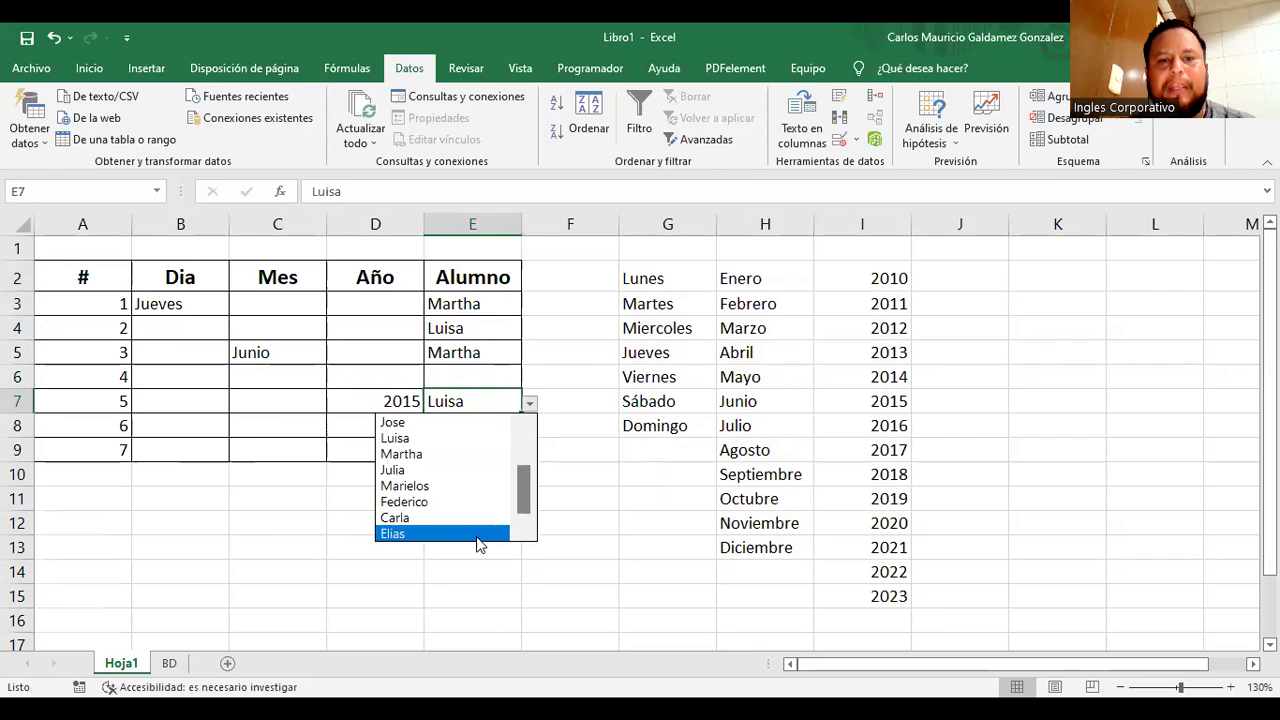
pyautogui.click(434, 517)
pyautogui.click(556, 550)
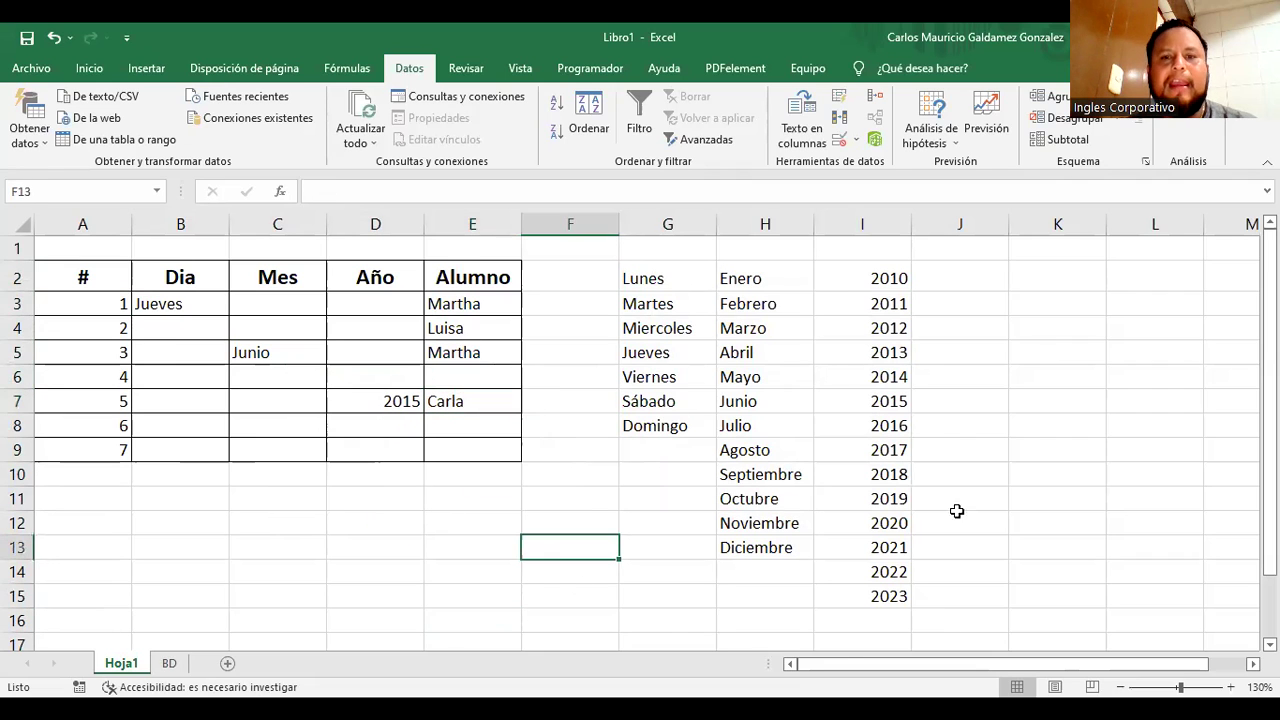
# Move the day, month and year lists G2:I15 from Hoja1 to BD!B1
pyautogui.moveTo(683, 286); pyautogui.dragTo(892, 596)
pyautogui.hotkey('ctrl', 'c')
pyautogui.click(169, 663)
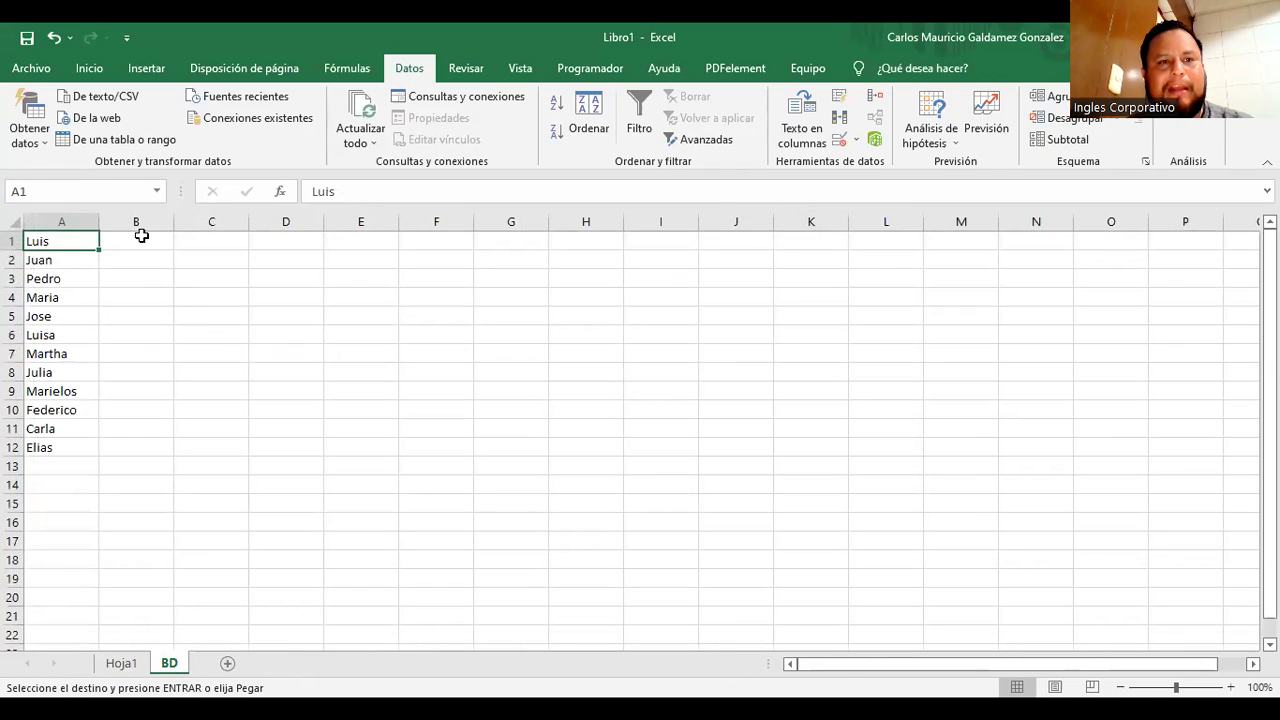
pyautogui.click(137, 236)
pyautogui.hotkey('ctrl', 'v')
# Back on Hoja1, show B3's validation rules, sourced from =BD!$B$1:$B$7
pyautogui.click(121, 663)
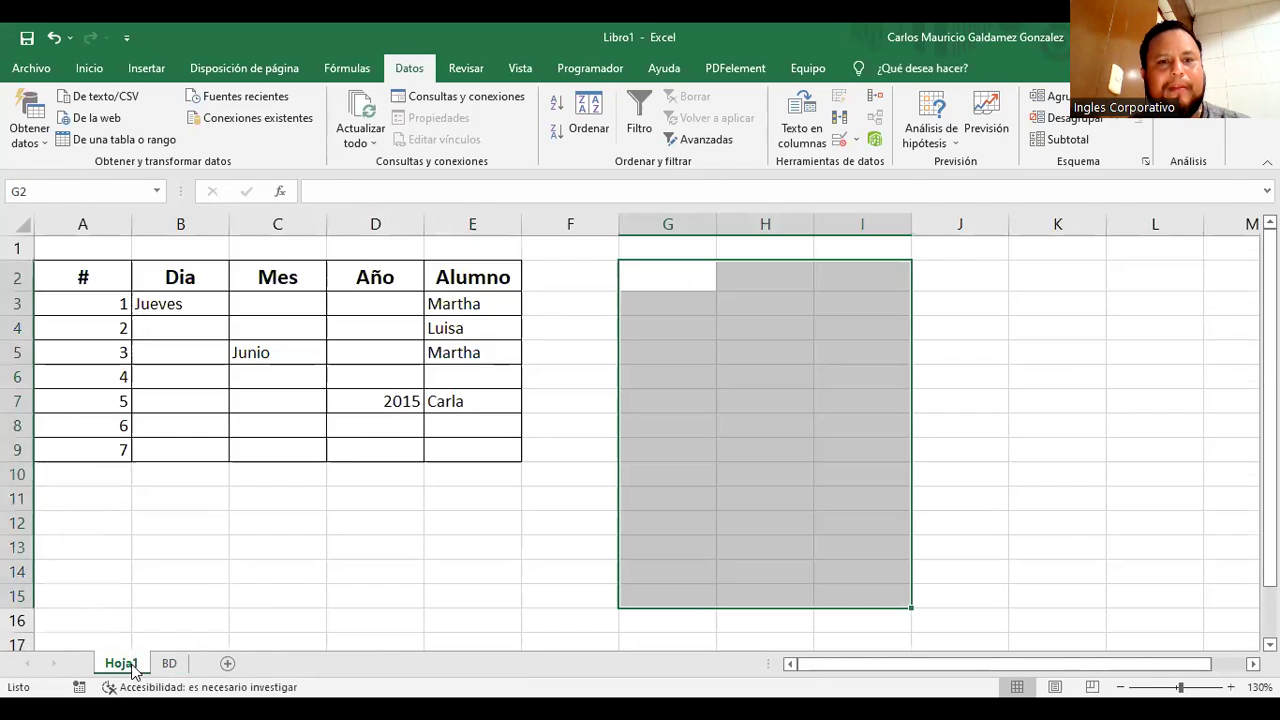
pyautogui.click(283, 597)
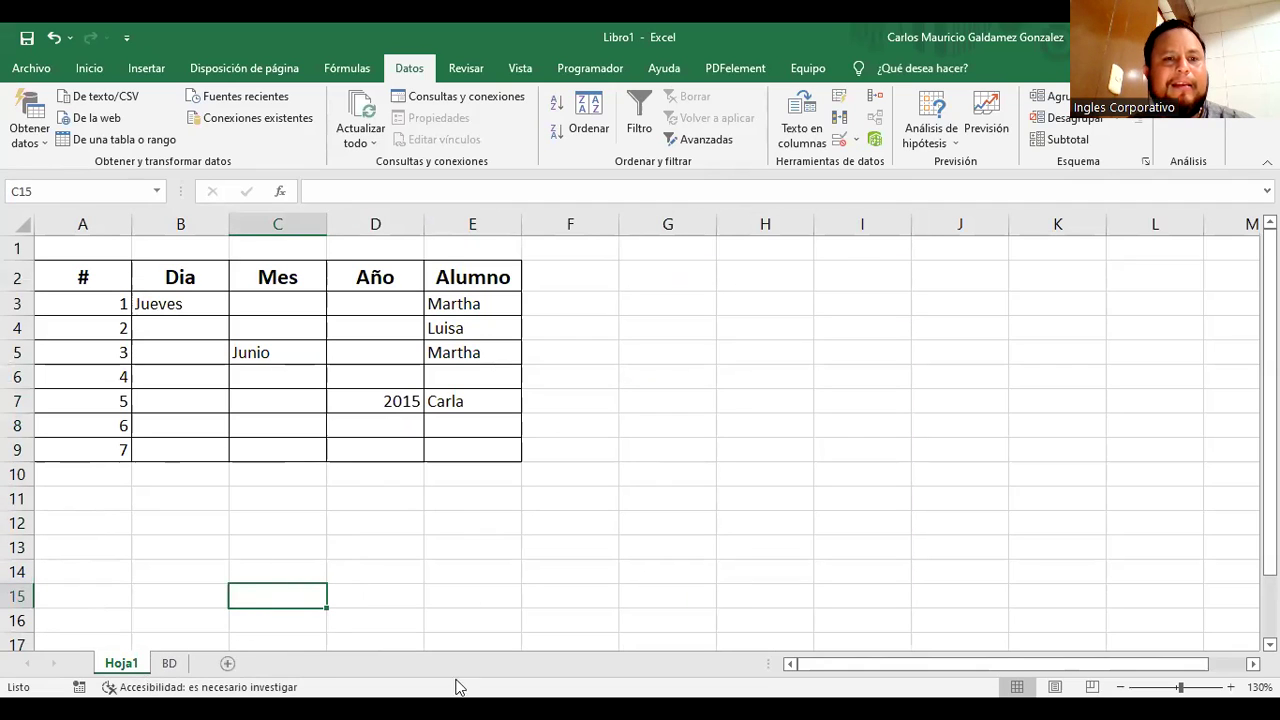
pyautogui.click(155, 306)
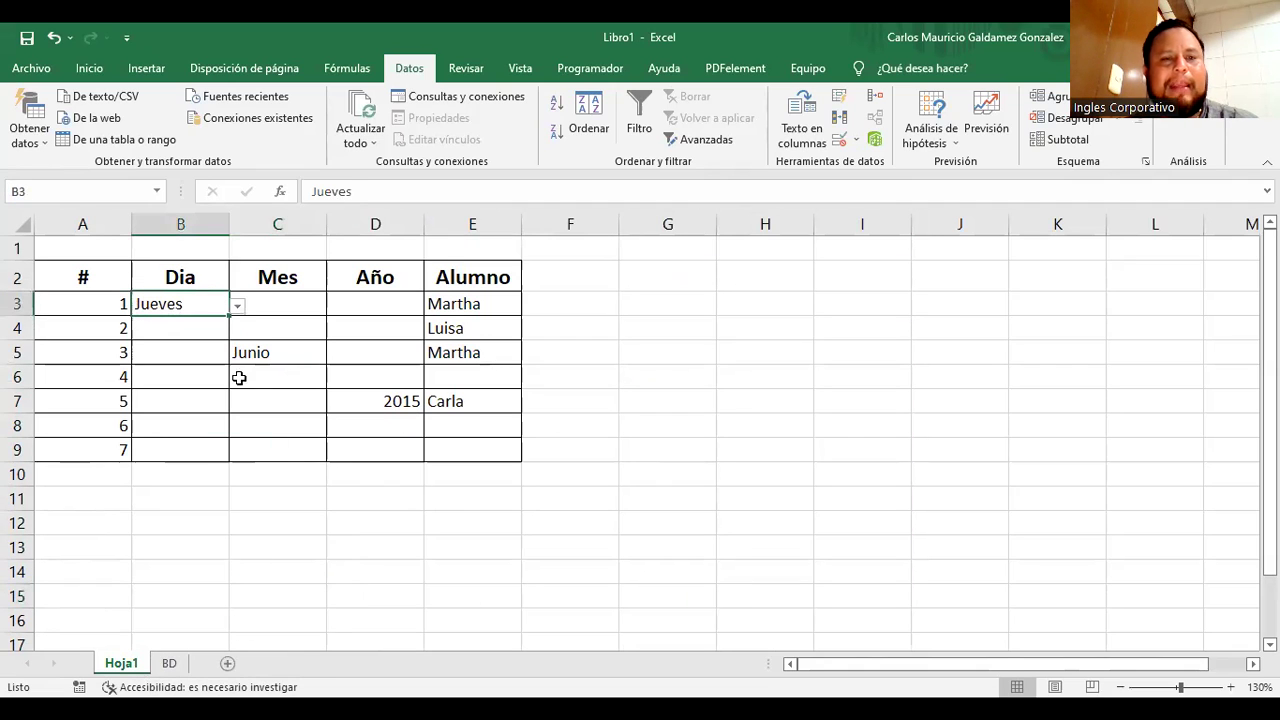
pyautogui.click(840, 140)
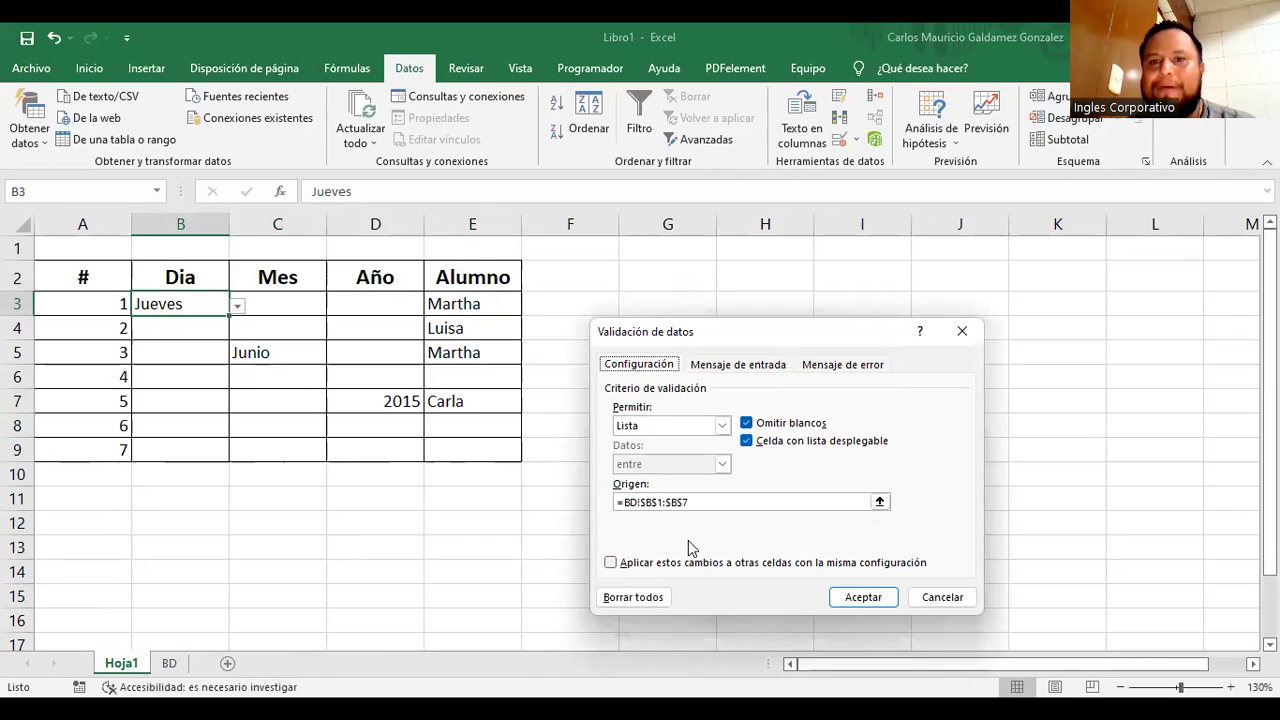
pyautogui.click(941, 597)
pyautogui.moveTo(149, 303); pyautogui.dragTo(150, 448)
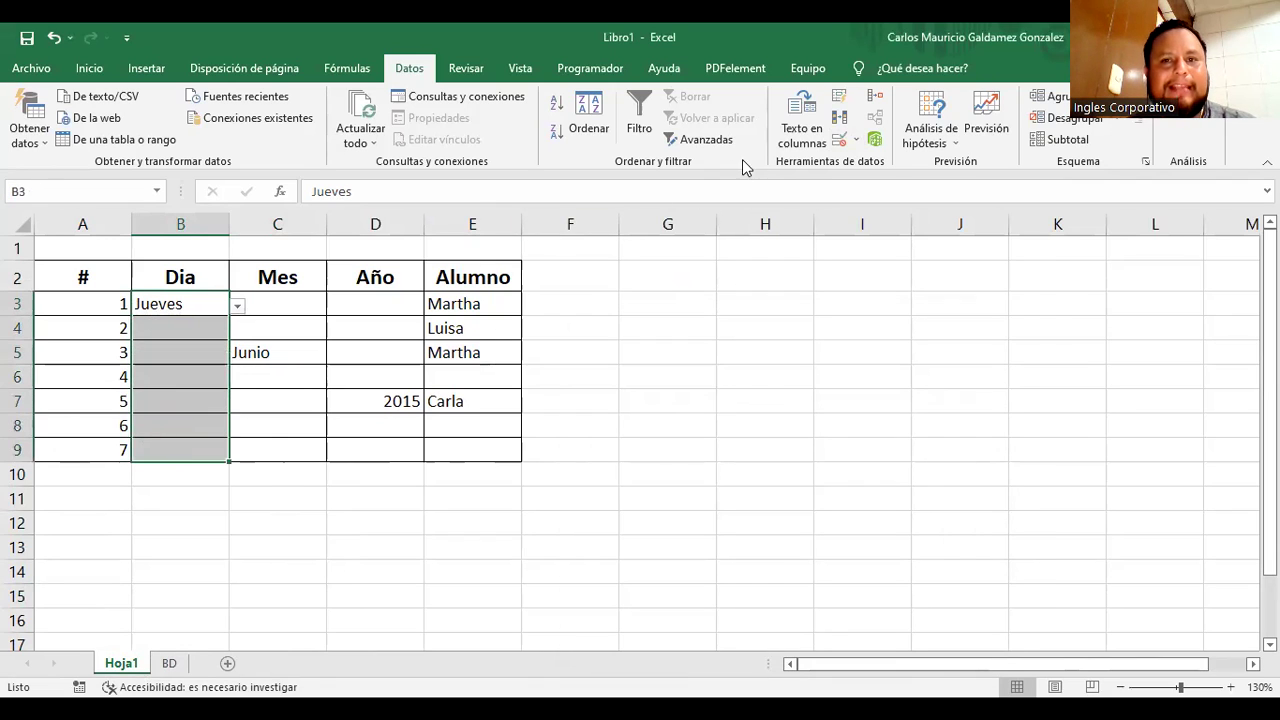
pyautogui.click(840, 140)
pyautogui.click(886, 504)
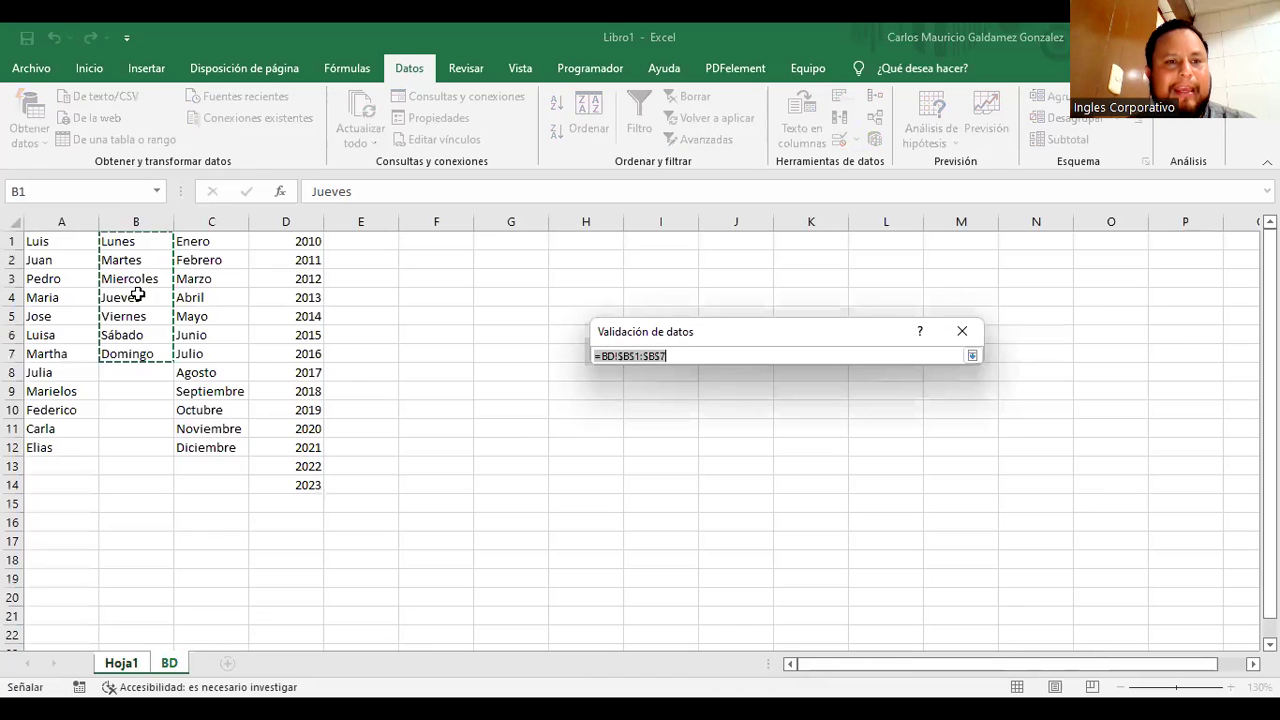
pyautogui.click(975, 357)
pyautogui.moveTo(910, 598); pyautogui.dragTo(851, 163)
pyautogui.press('Escape')
pyautogui.moveTo(271, 296); pyautogui.dragTo(266, 442)
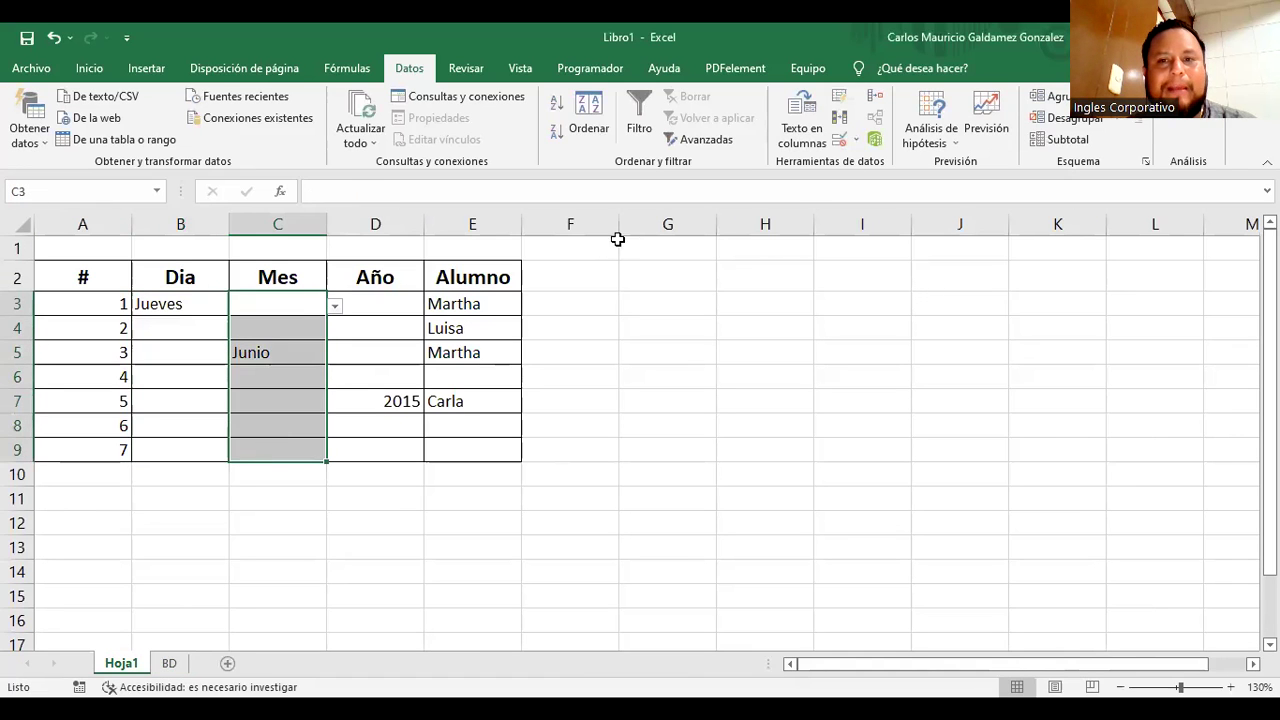
pyautogui.click(838, 145)
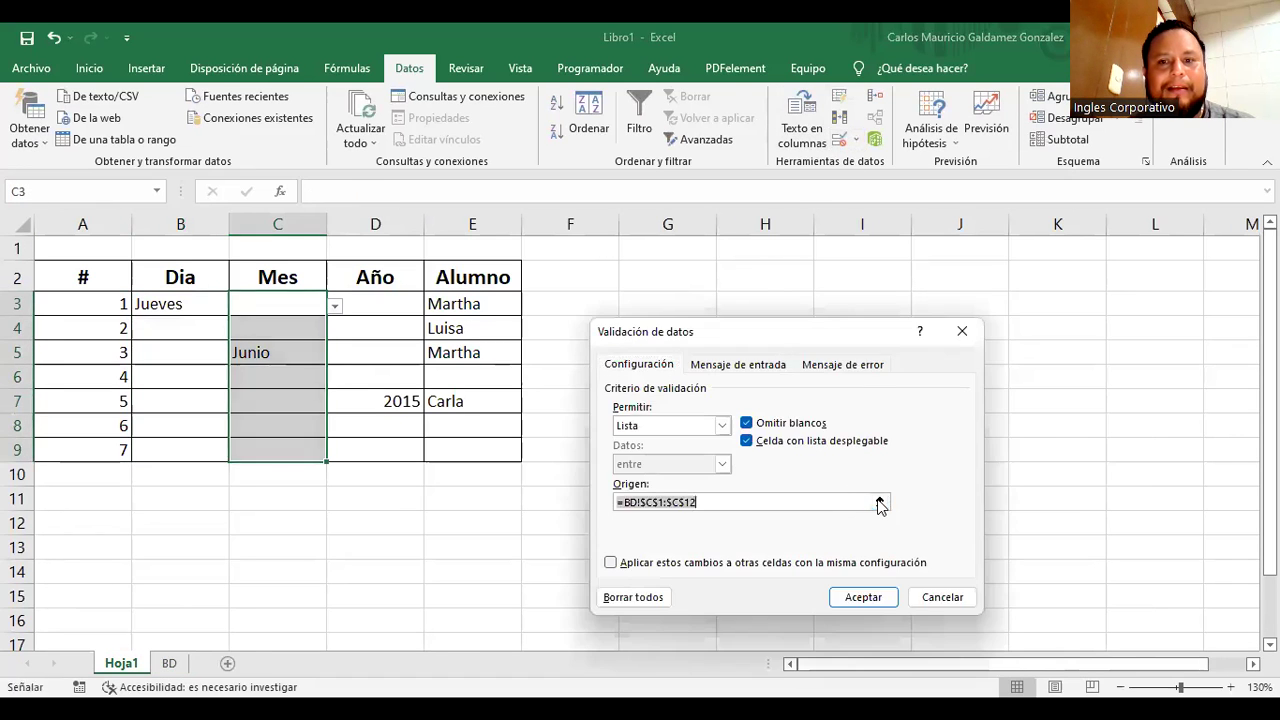
pyautogui.click(879, 503)
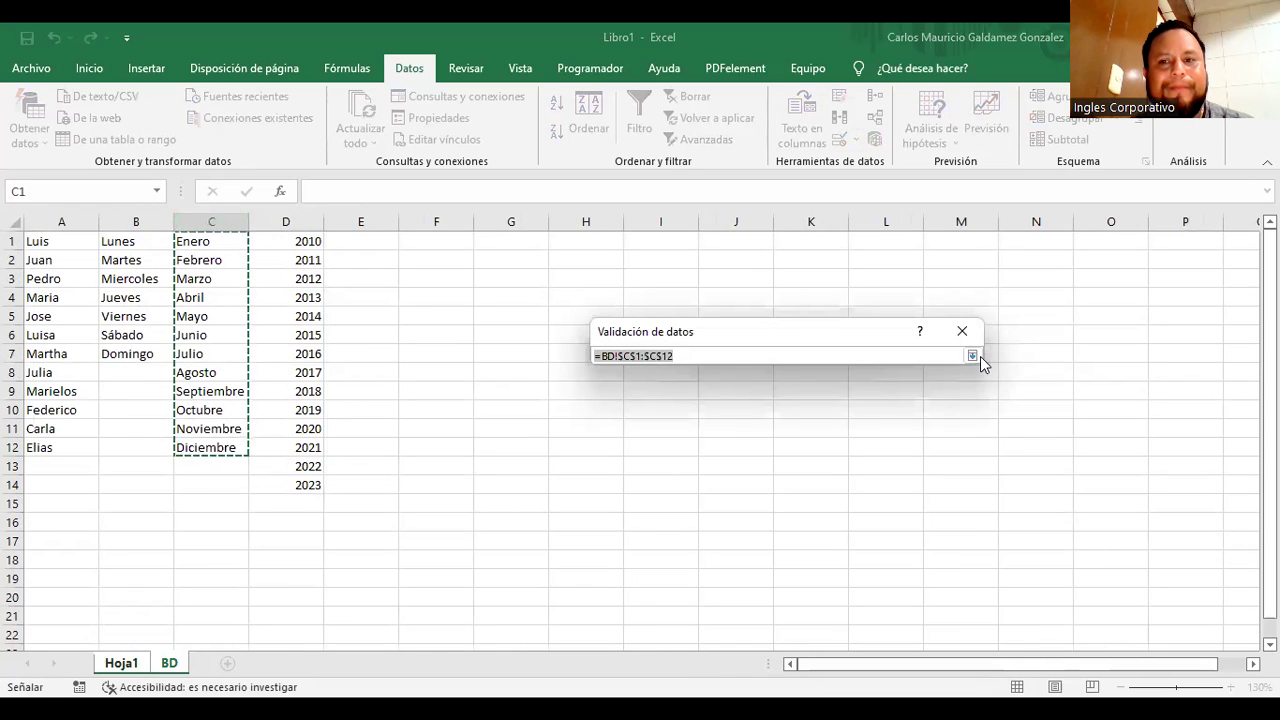
pyautogui.click(974, 357)
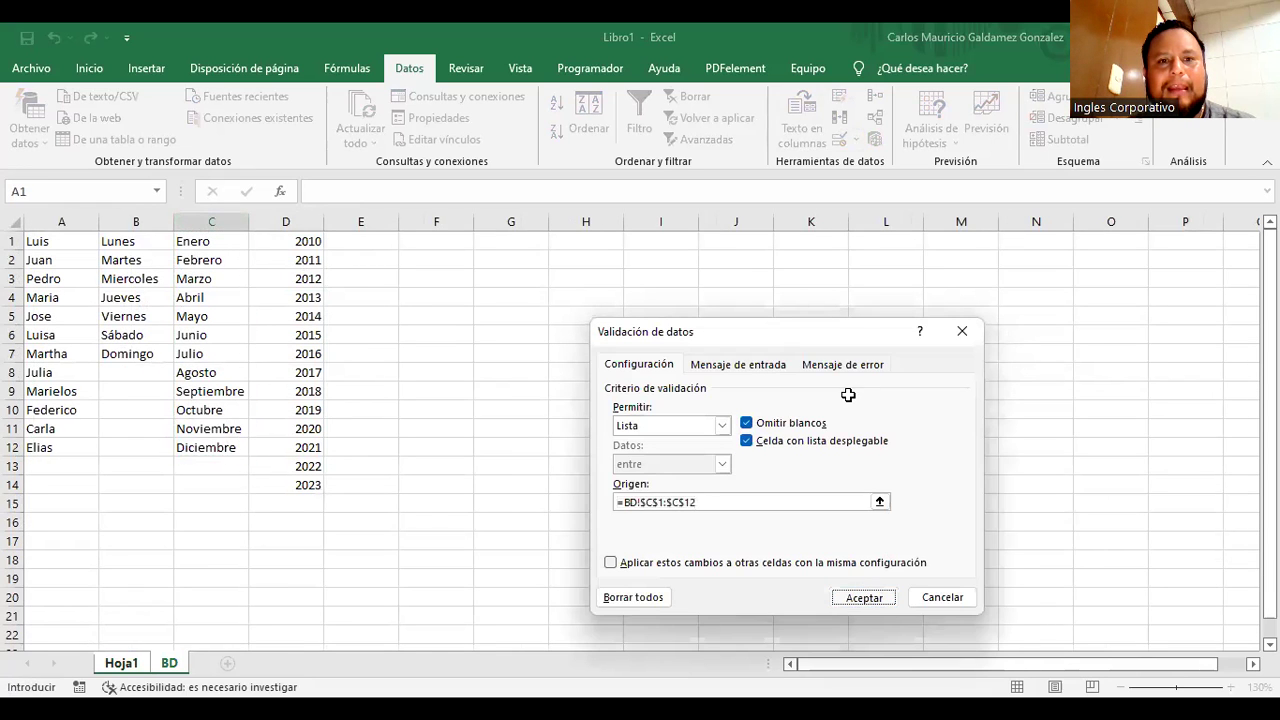
pyautogui.press('Return')
pyautogui.press('Right')
pyautogui.moveTo(380, 344); pyautogui.dragTo(380, 452)
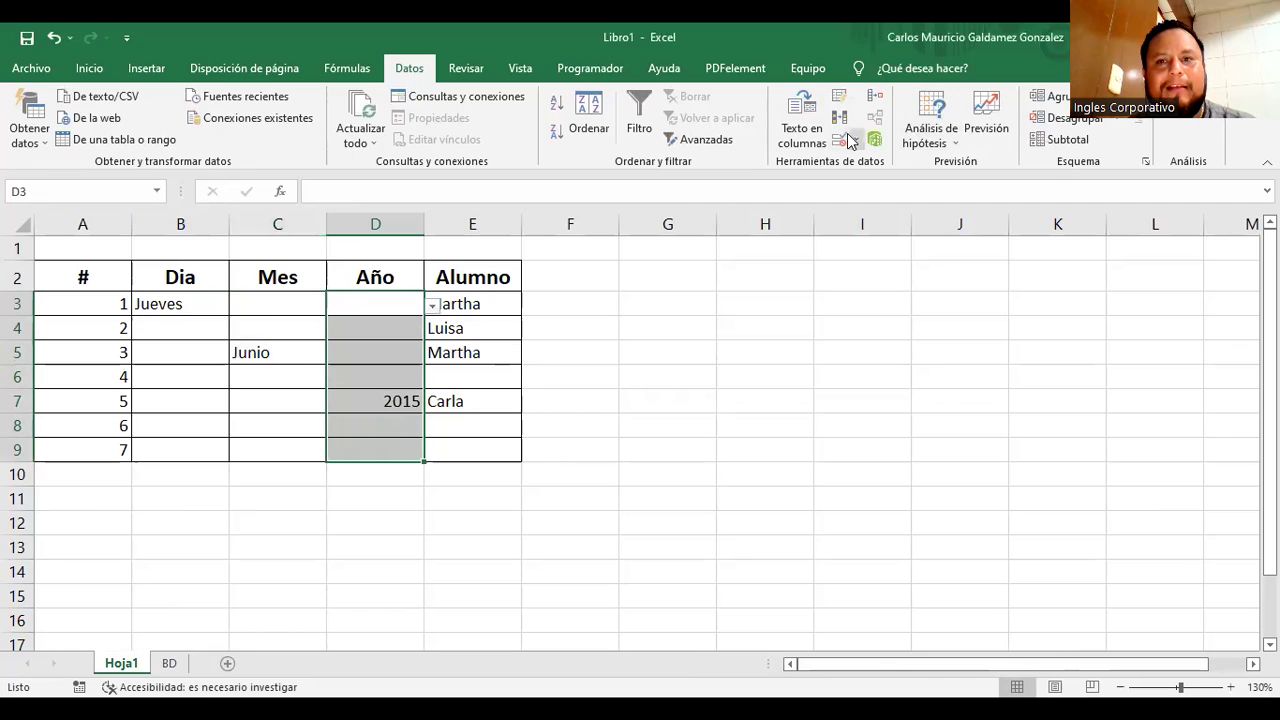
pyautogui.click(847, 141)
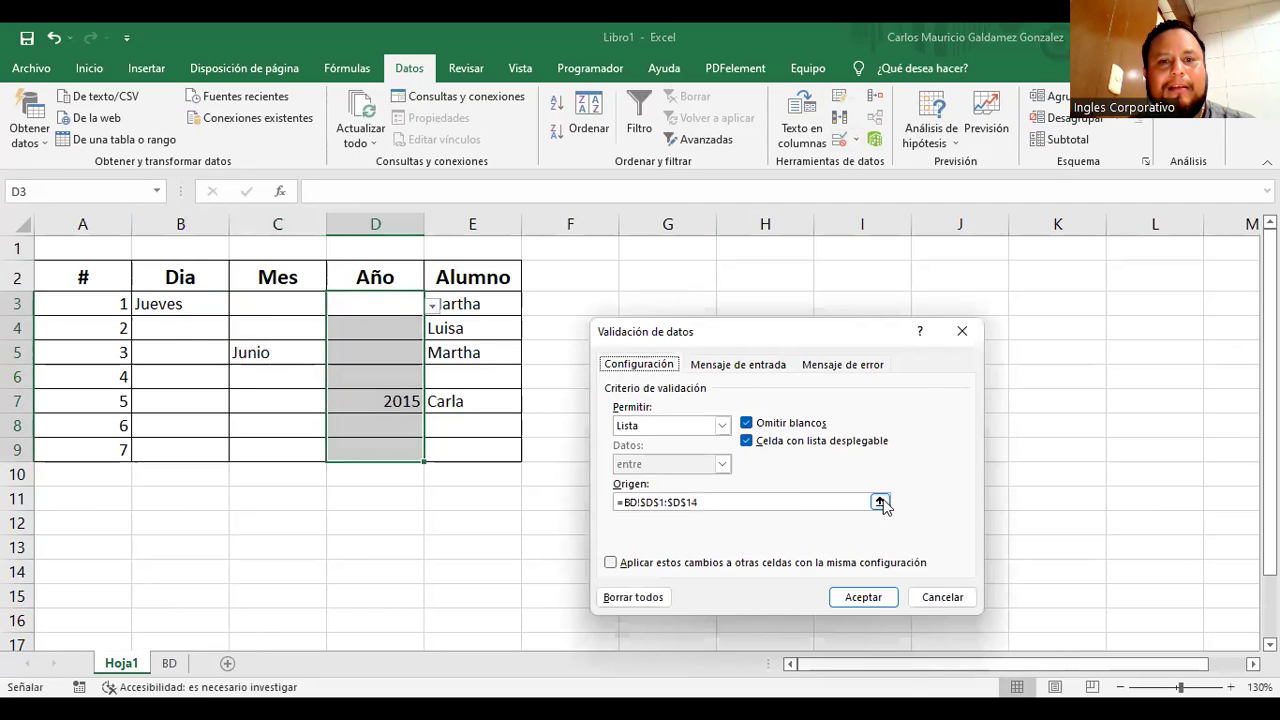
pyautogui.click(169, 663)
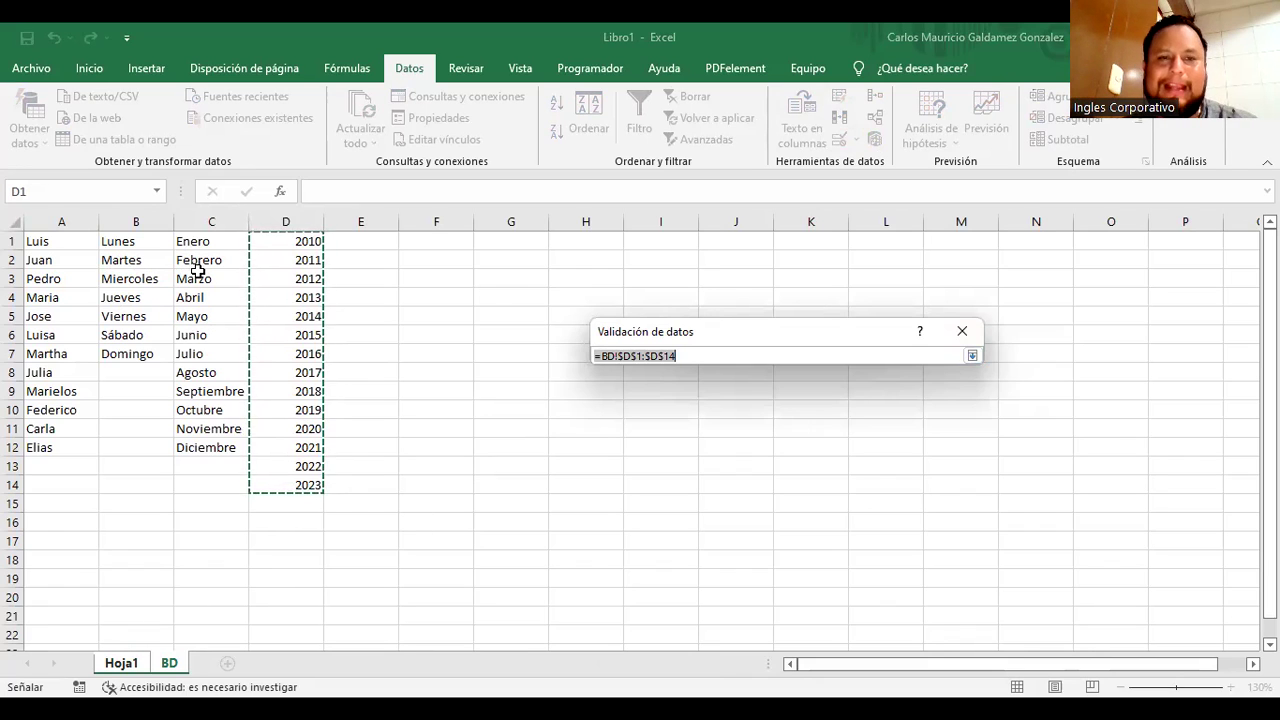
pyautogui.click(972, 355)
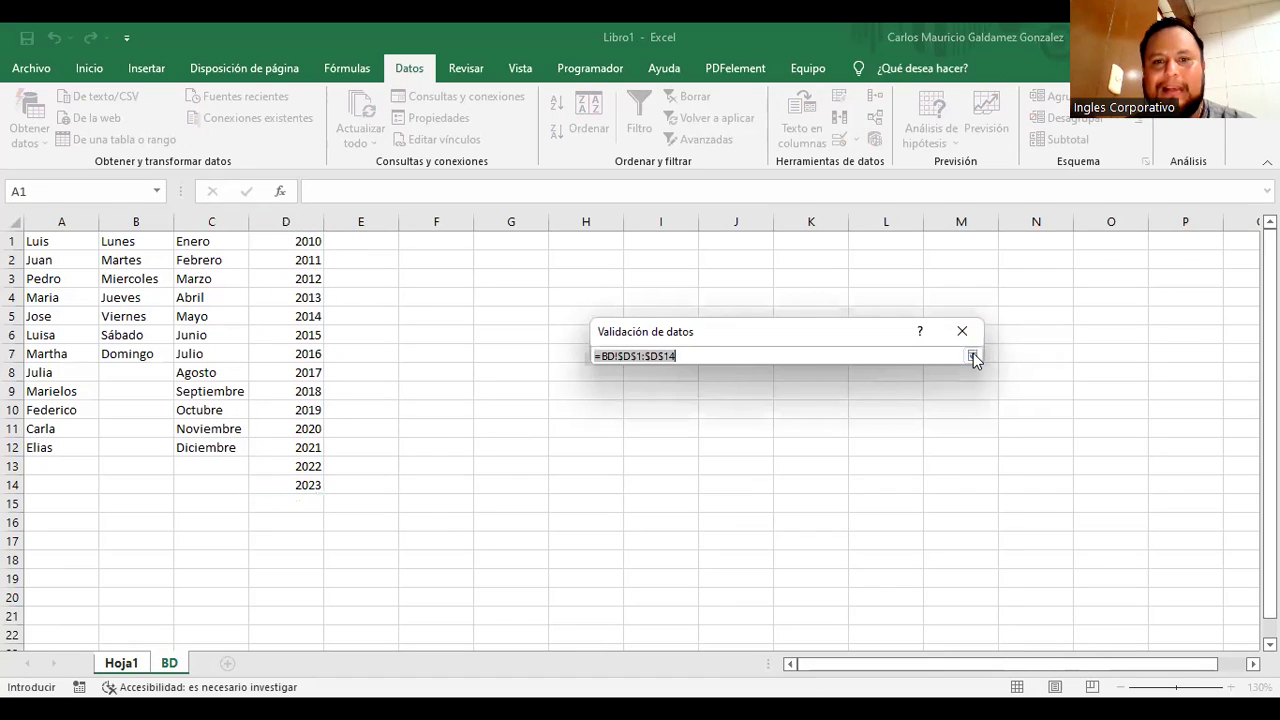
pyautogui.click(895, 604)
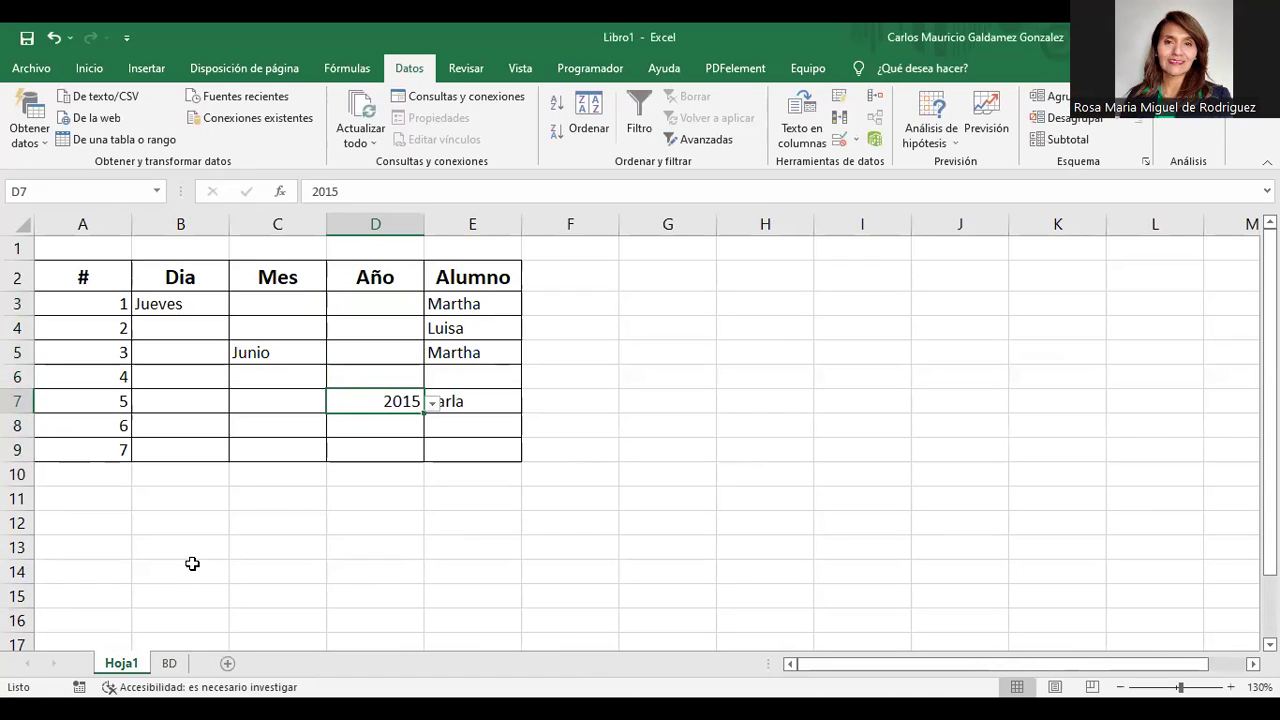
pyautogui.click(167, 663)
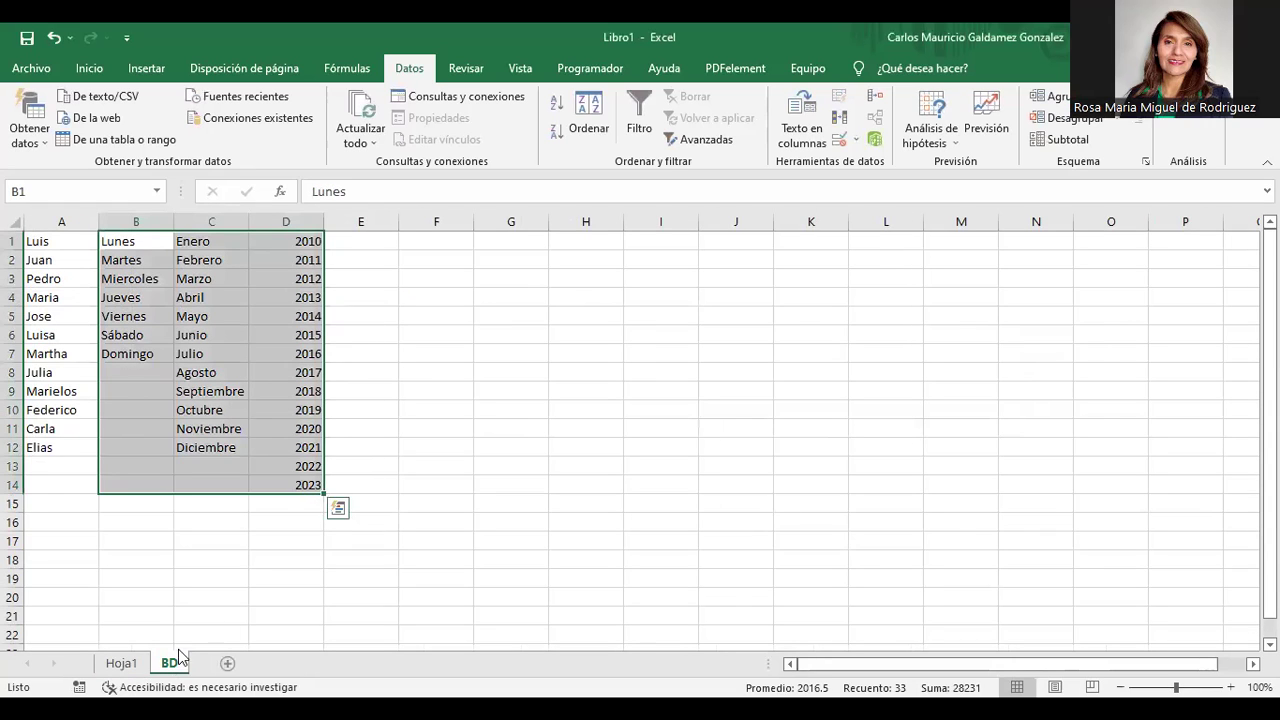
pyautogui.click(126, 665)
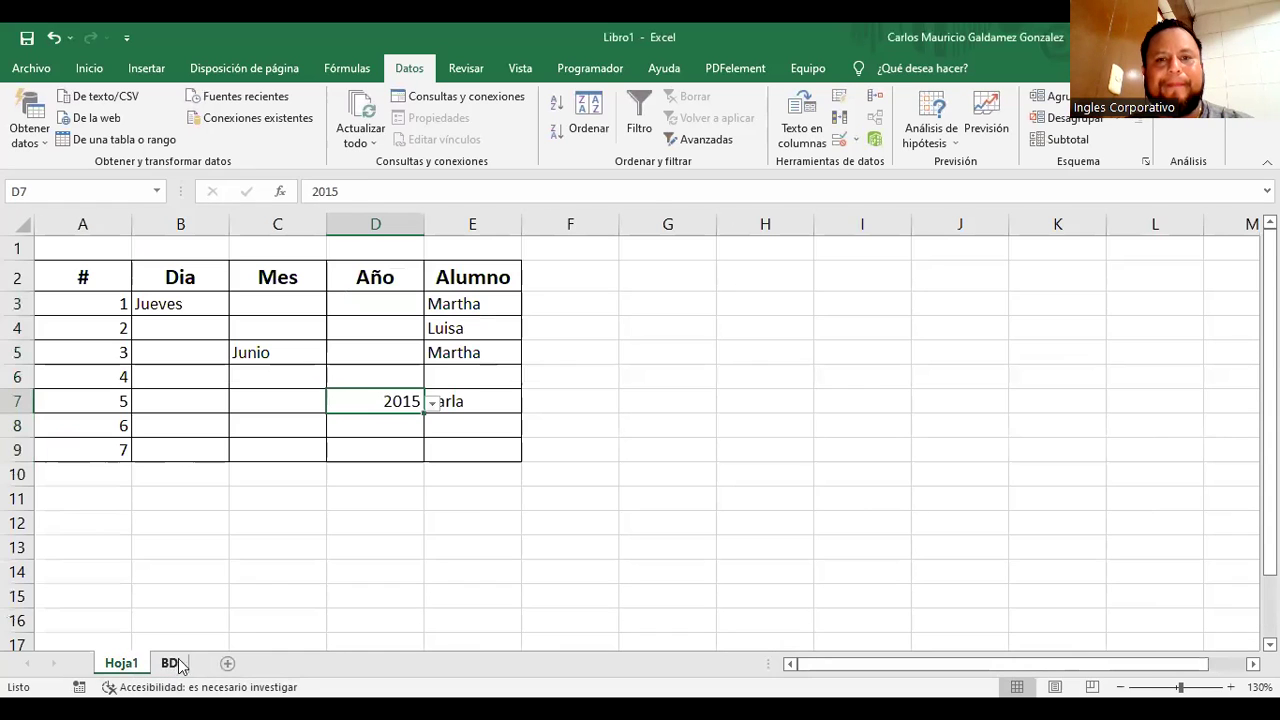
pyautogui.click(272, 571)
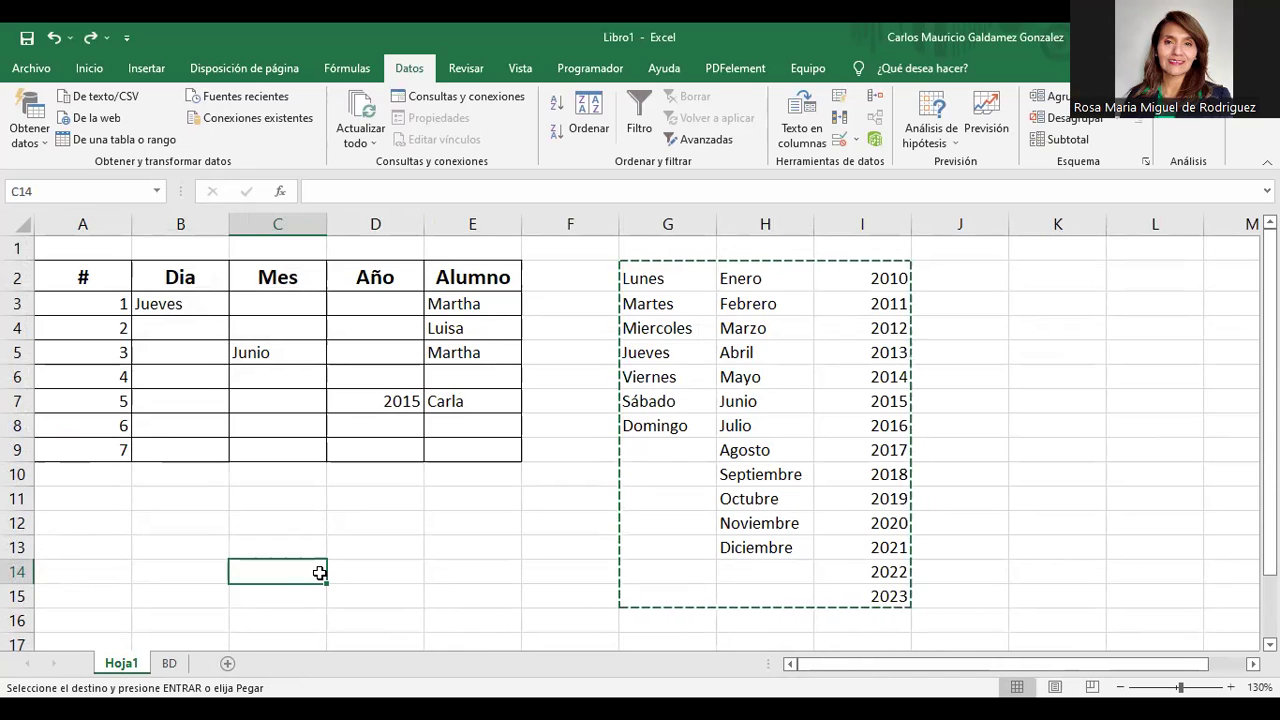
pyautogui.click(209, 303)
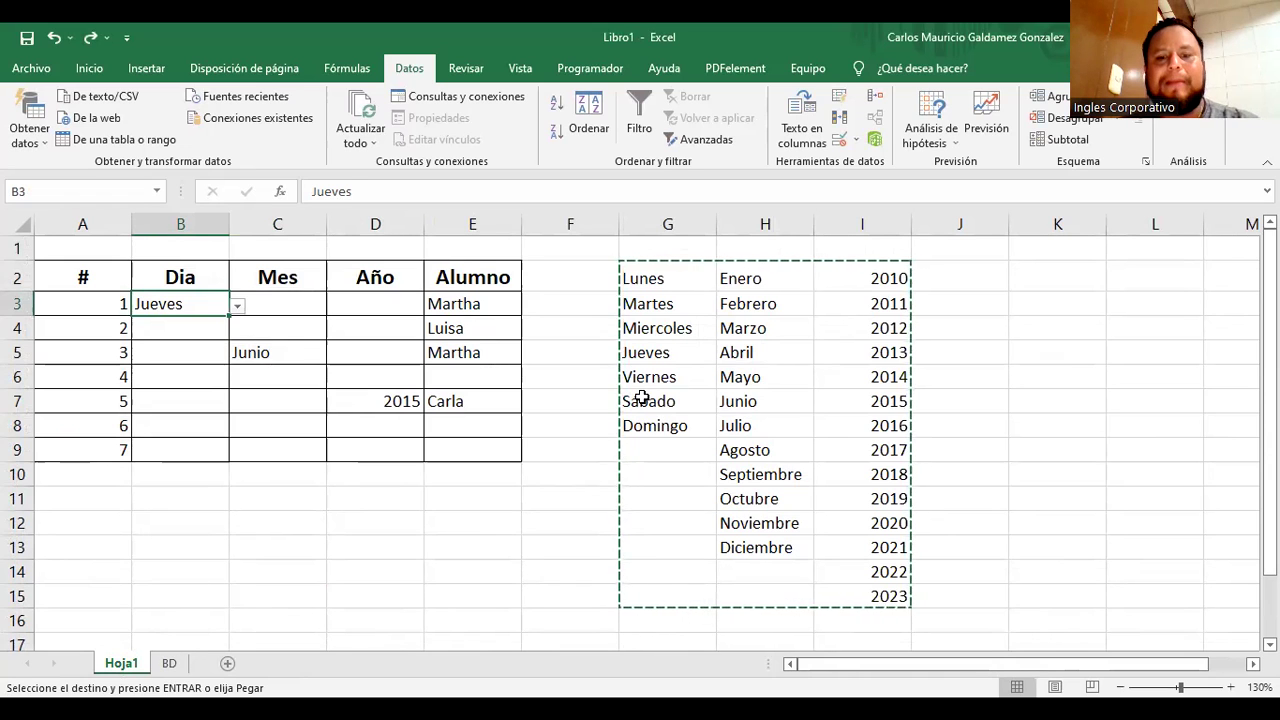
pyautogui.hotkey('ctrl', 'pagedown')
pyautogui.press('Return')
pyautogui.click(211, 316)
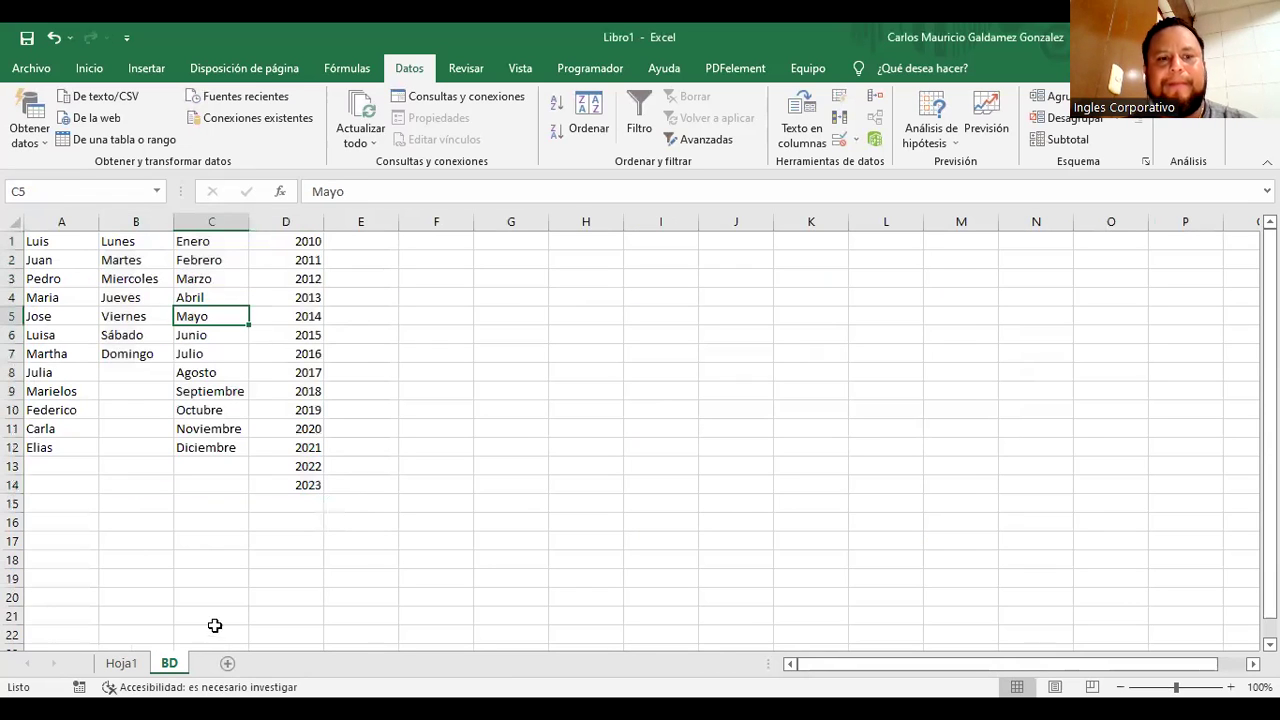
pyautogui.scroll(1, 380, 554)
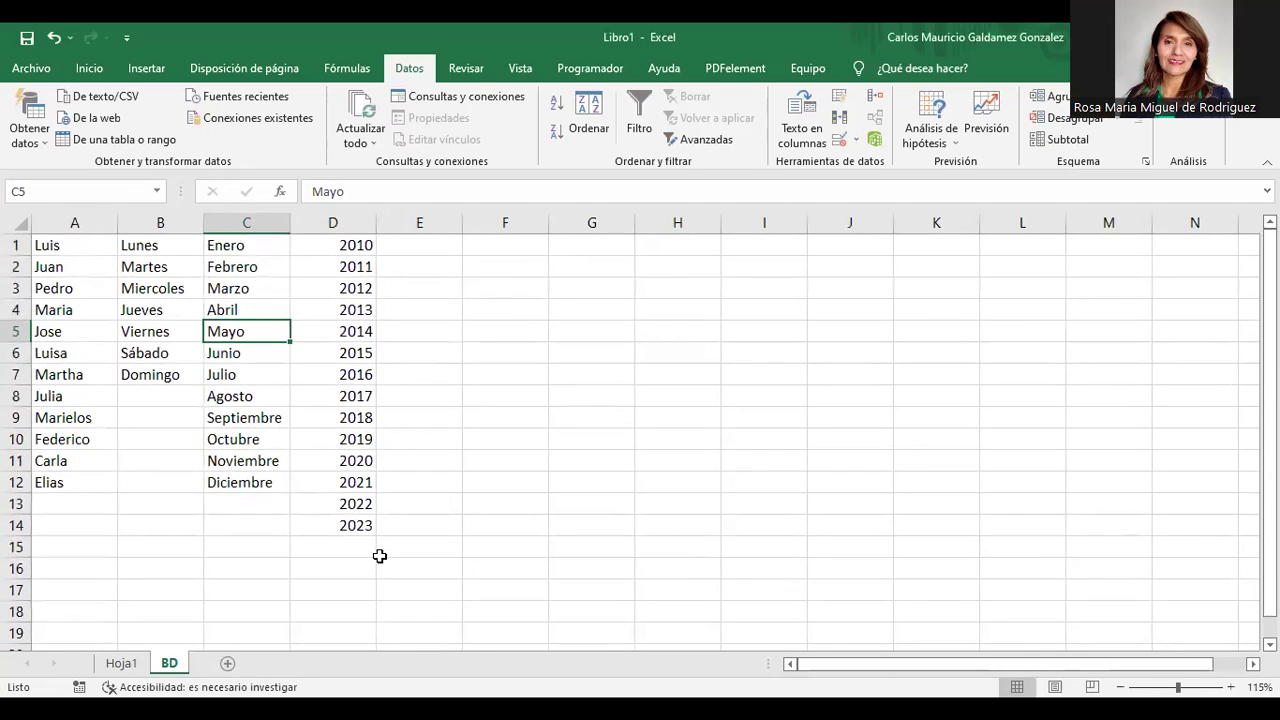
pyautogui.click(138, 665)
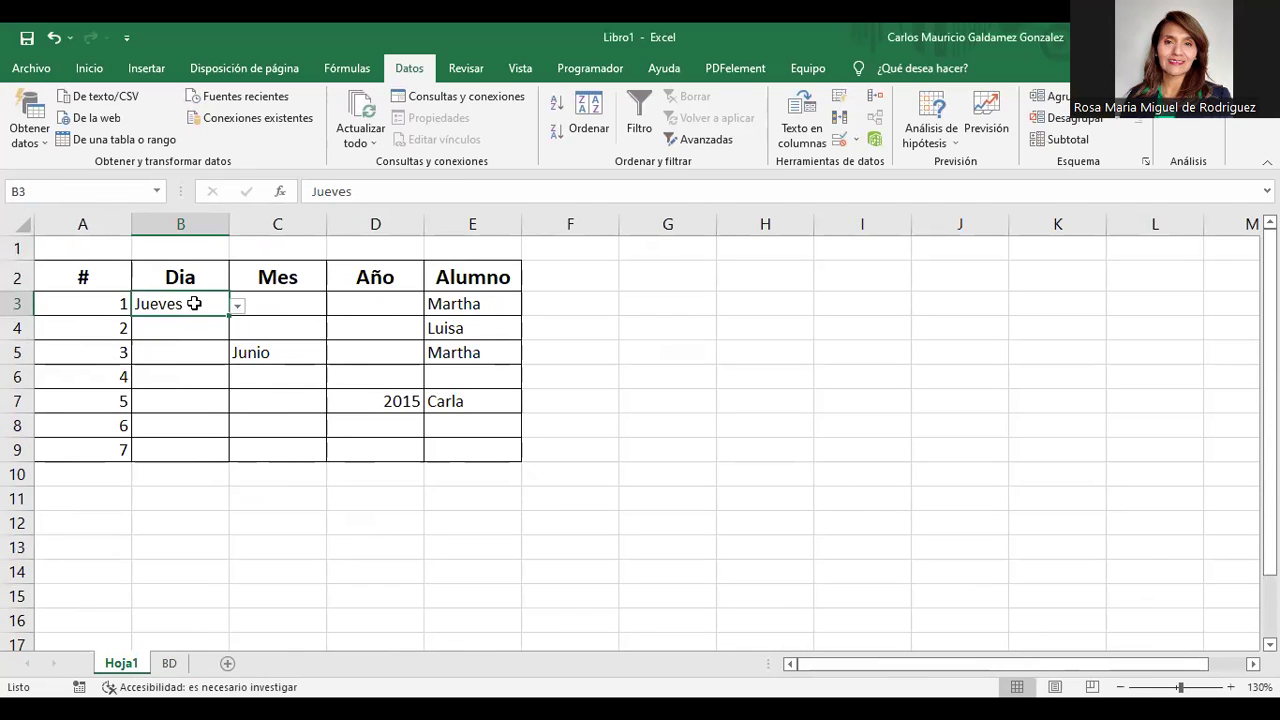
pyautogui.keyDown('shift'); pyautogui.click(165, 450); pyautogui.keyUp('shift')
pyautogui.moveTo(711, 291); pyautogui.dragTo(831, 394)
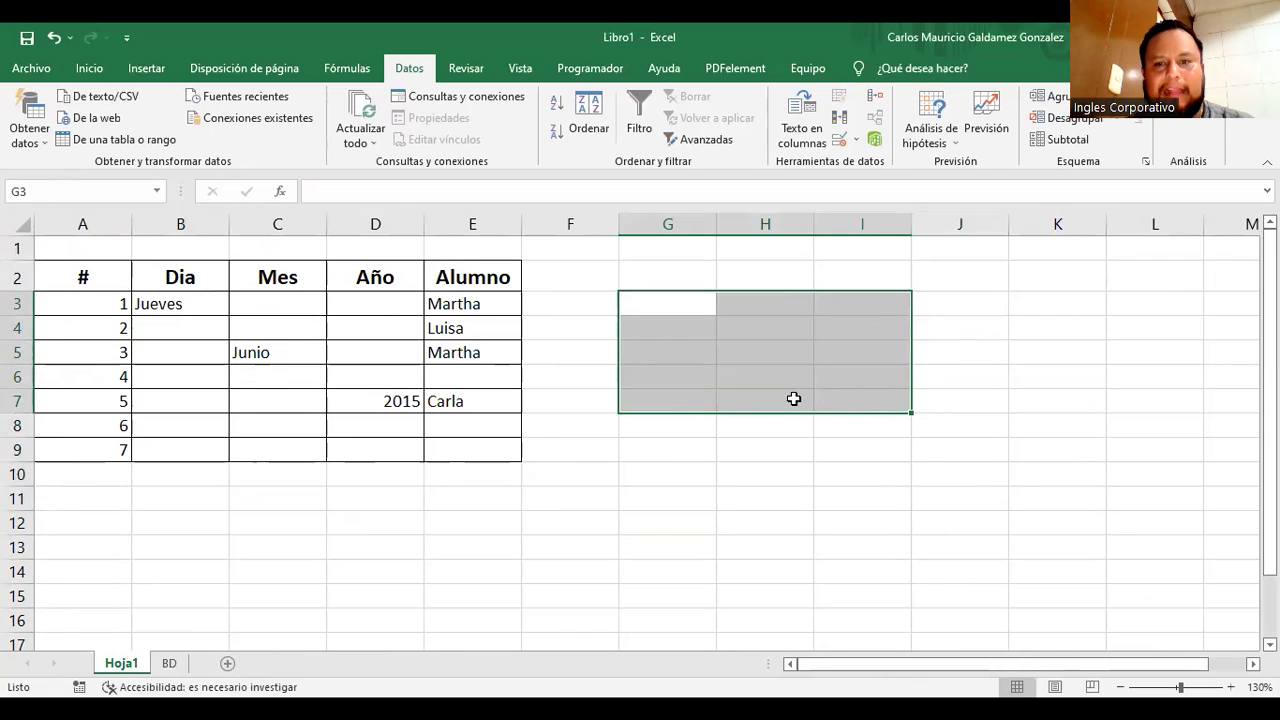
pyautogui.click(794, 370)
pyautogui.click(168, 663)
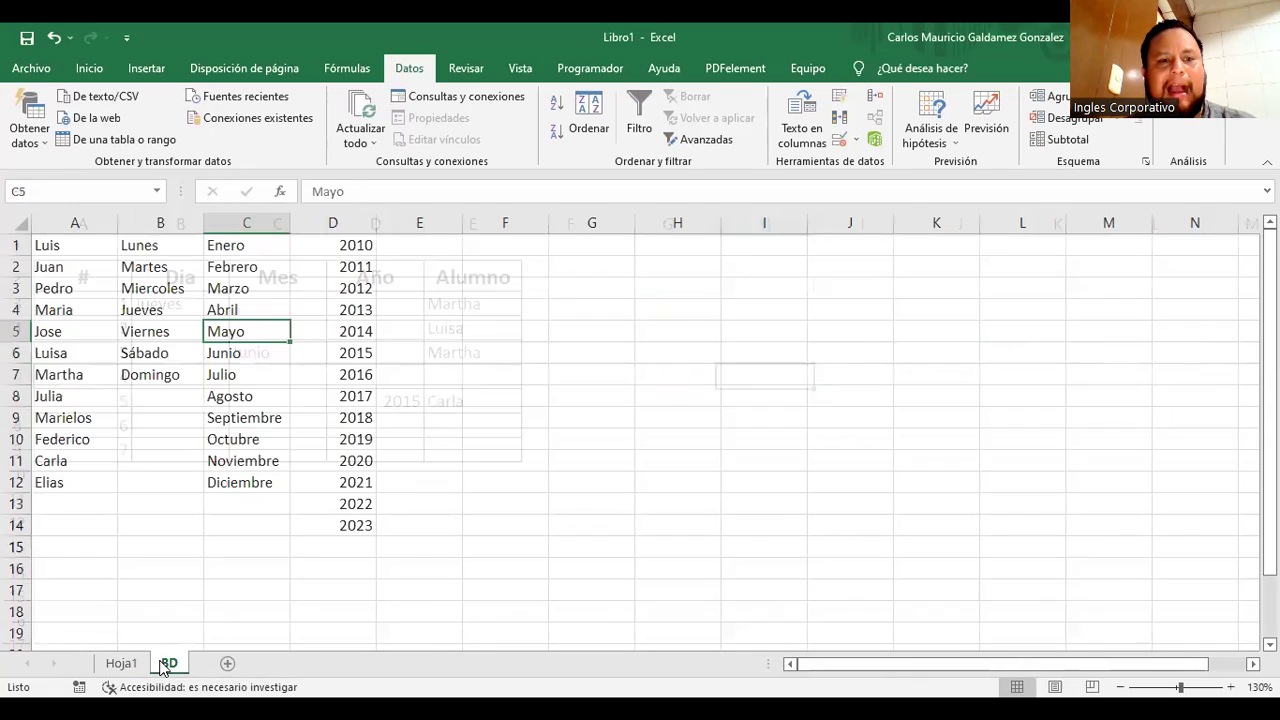
pyautogui.click(121, 663)
pyautogui.click(183, 306)
pyautogui.moveTo(183, 306); pyautogui.dragTo(180, 452)
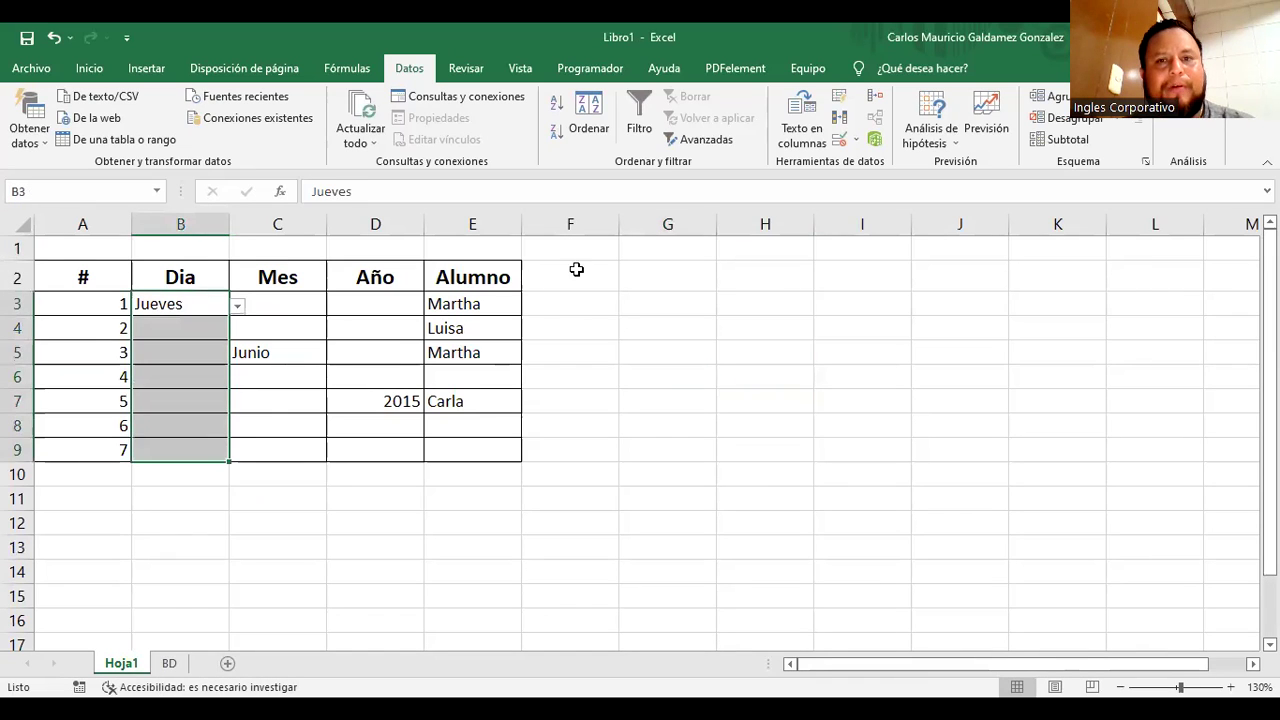
pyautogui.click(840, 145)
pyautogui.click(654, 504)
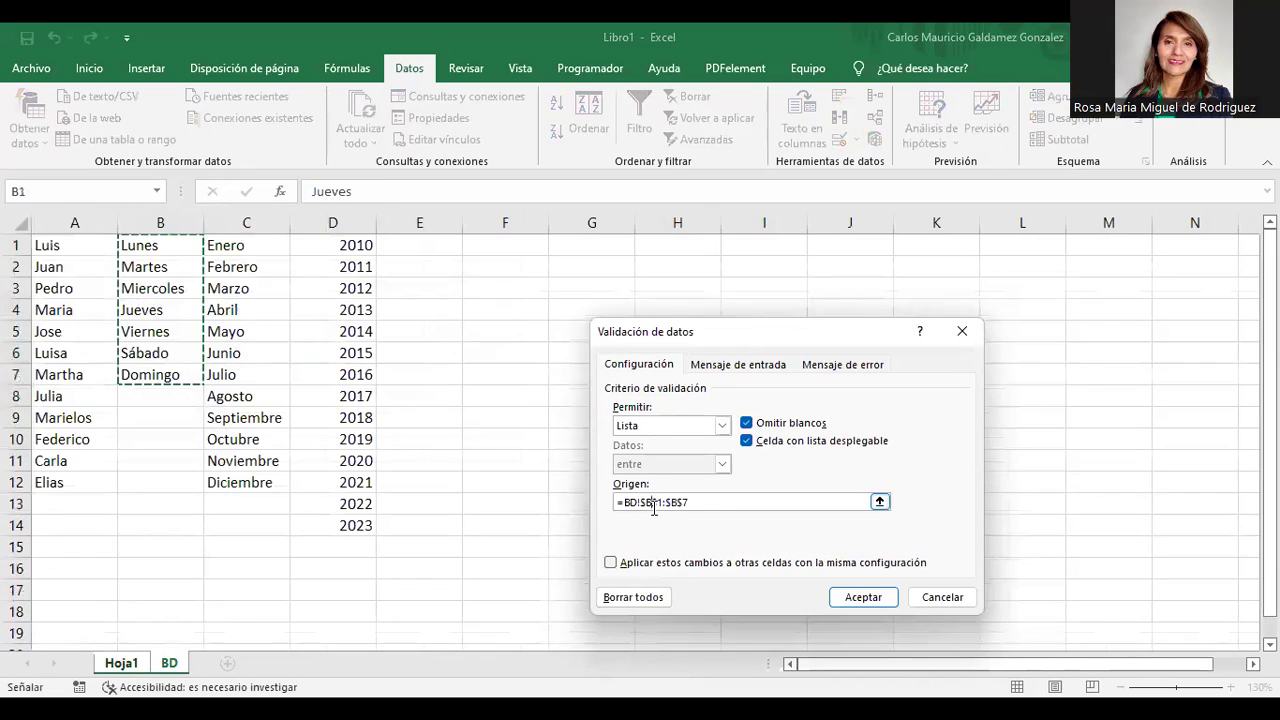
pyautogui.click(928, 600)
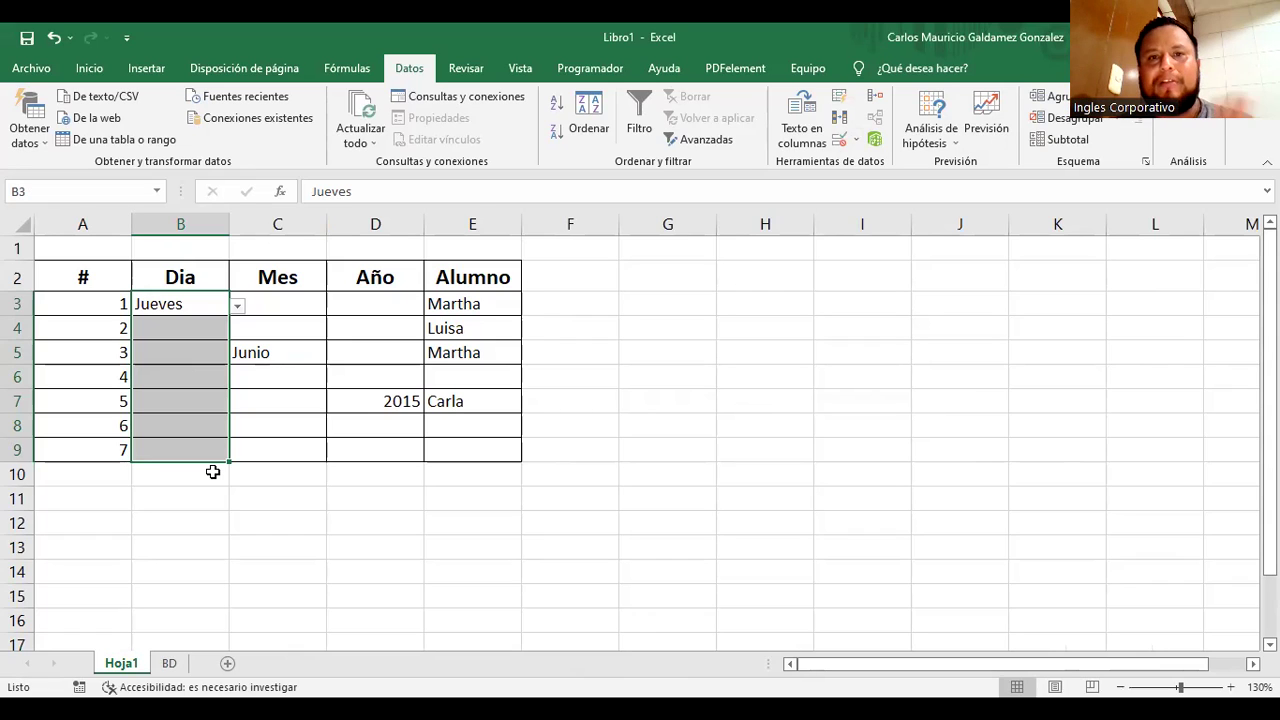
pyautogui.click(566, 290)
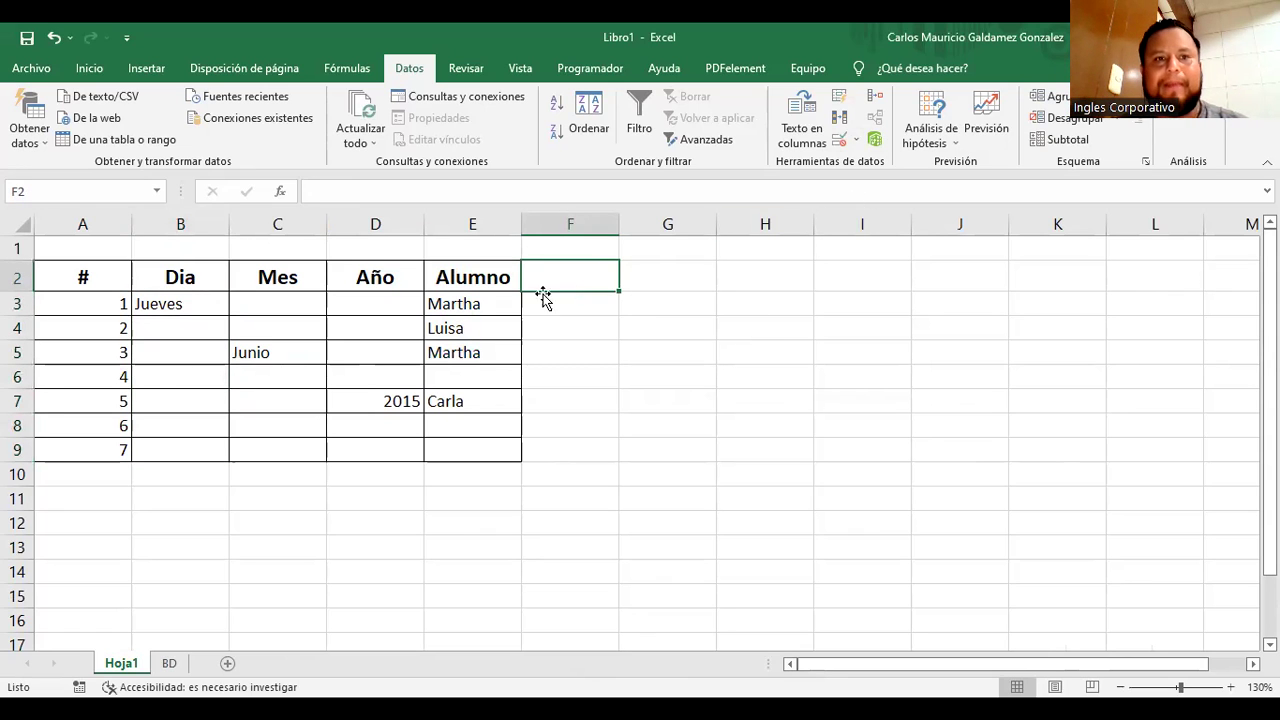
pyautogui.click(152, 70)
pyautogui.click(91, 71)
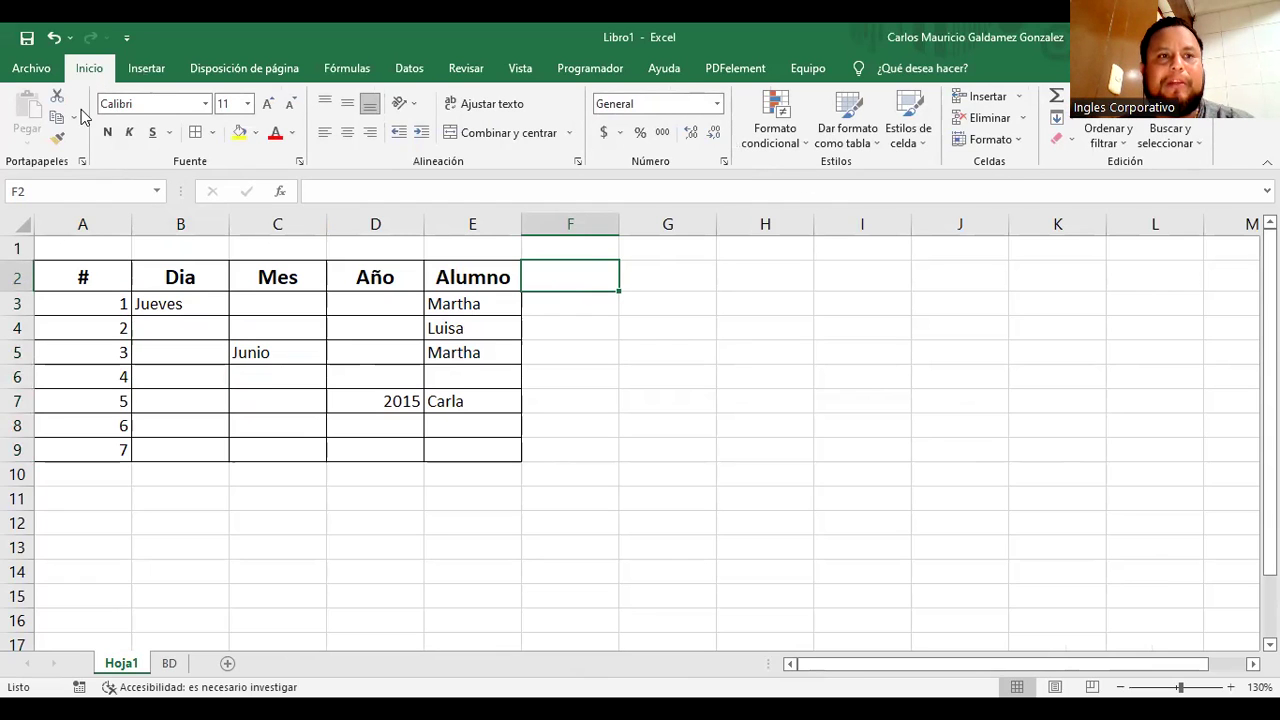
# Encrypt the workbook with an open password, confirm it, and start saving with Ctrl+S
pyautogui.click(38, 70)
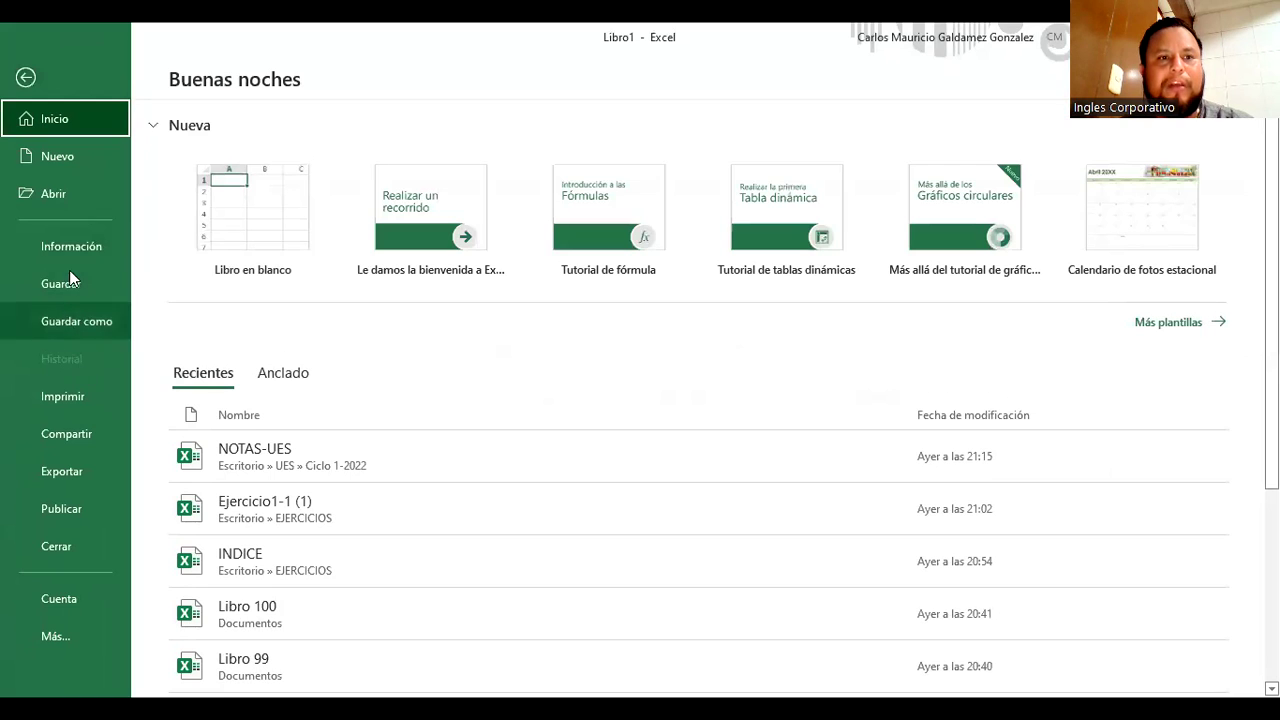
pyautogui.click(71, 260)
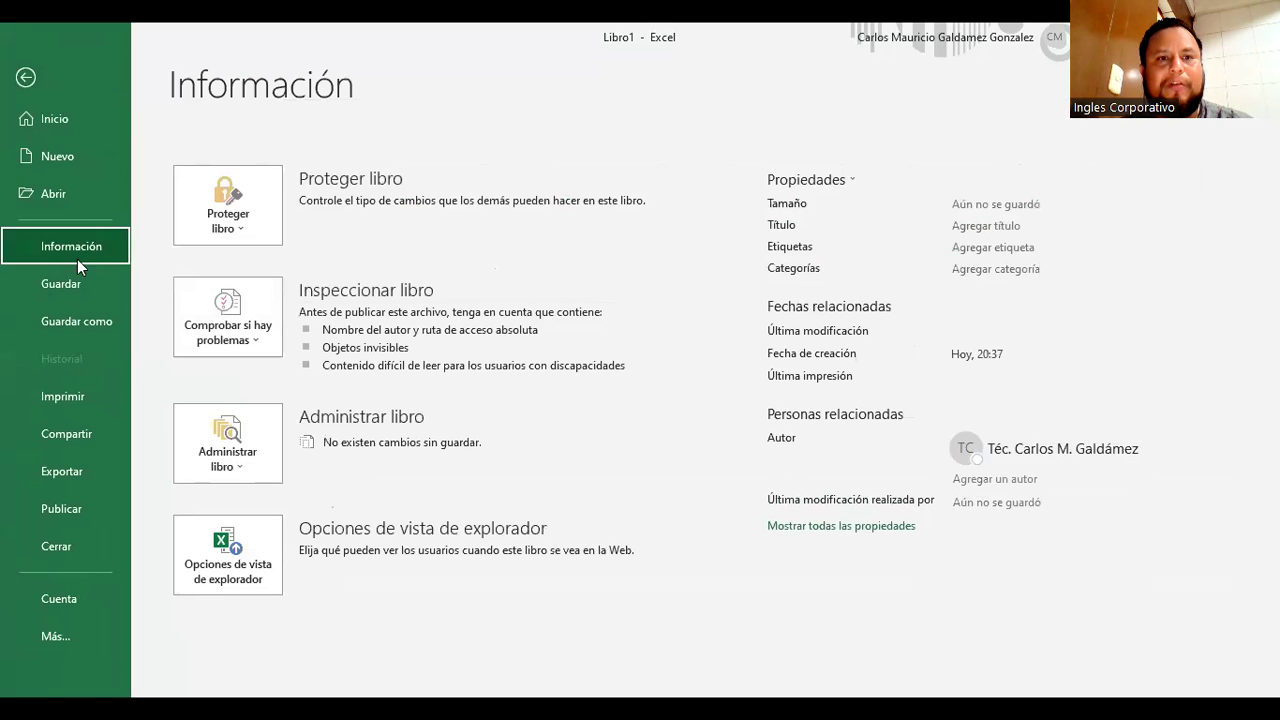
pyautogui.click(239, 238)
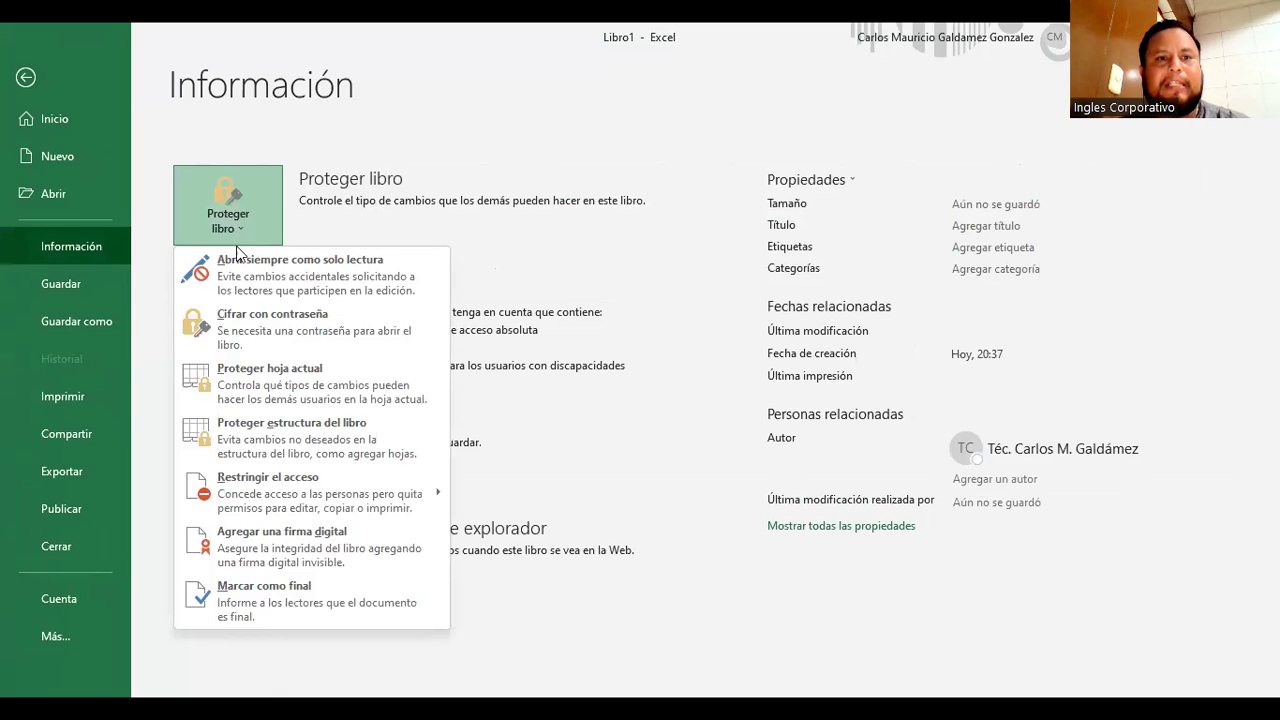
pyautogui.click(340, 338)
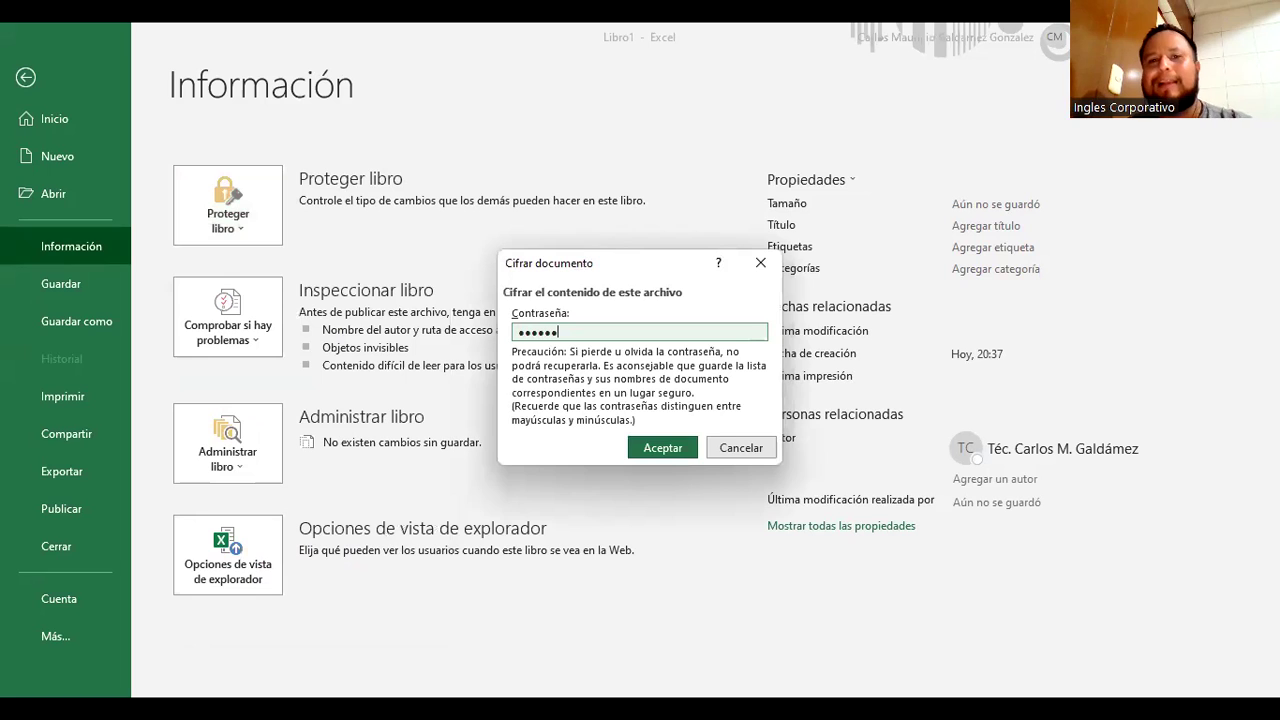
pyautogui.click(667, 450)
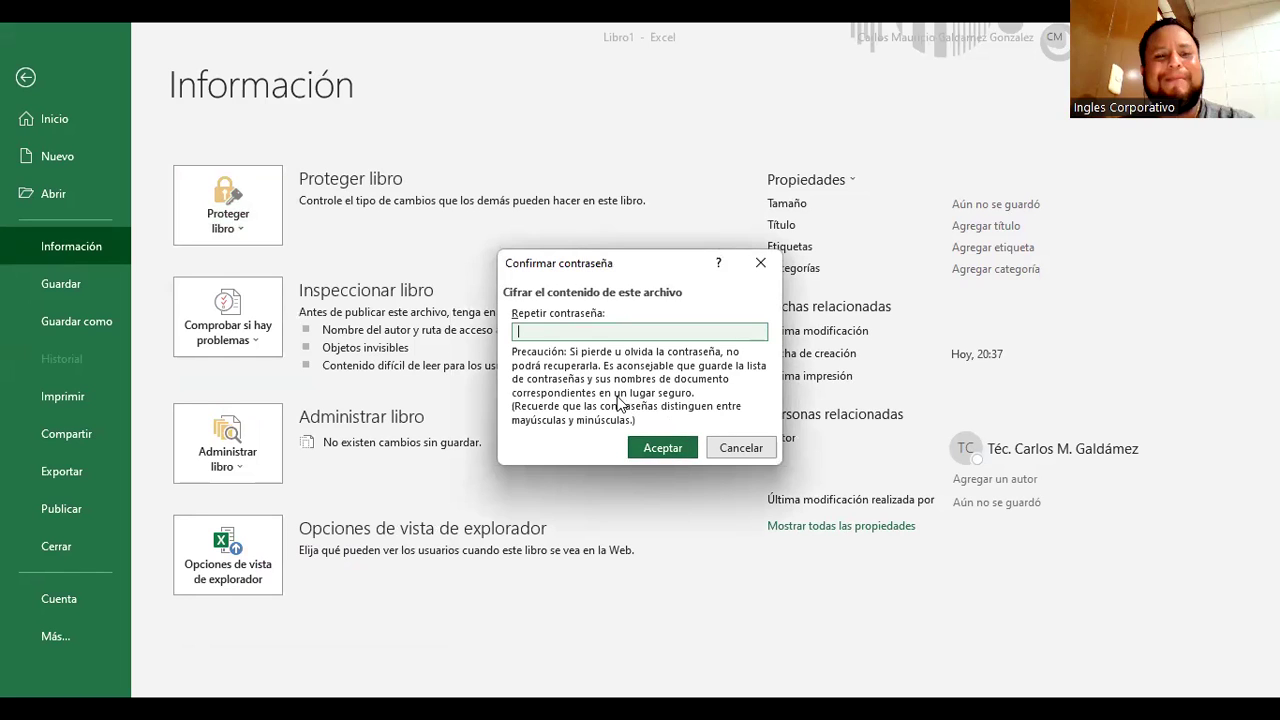
pyautogui.write('1')
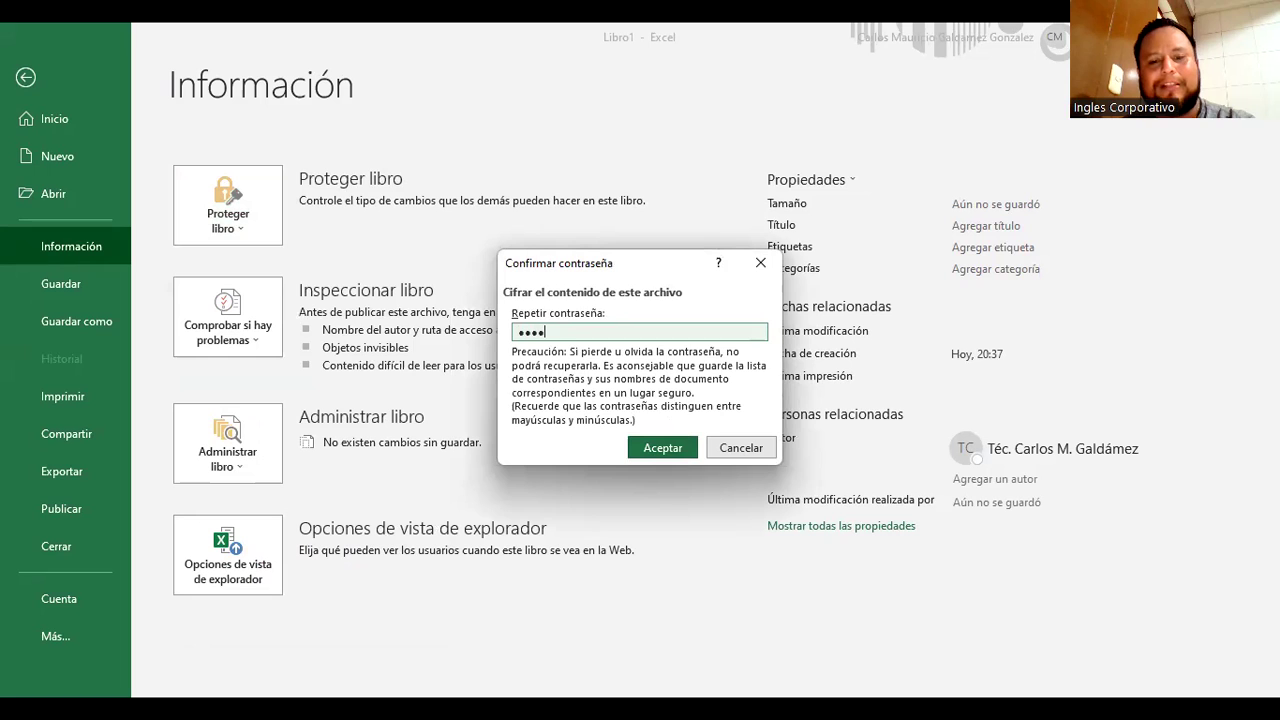
pyautogui.press('Return')
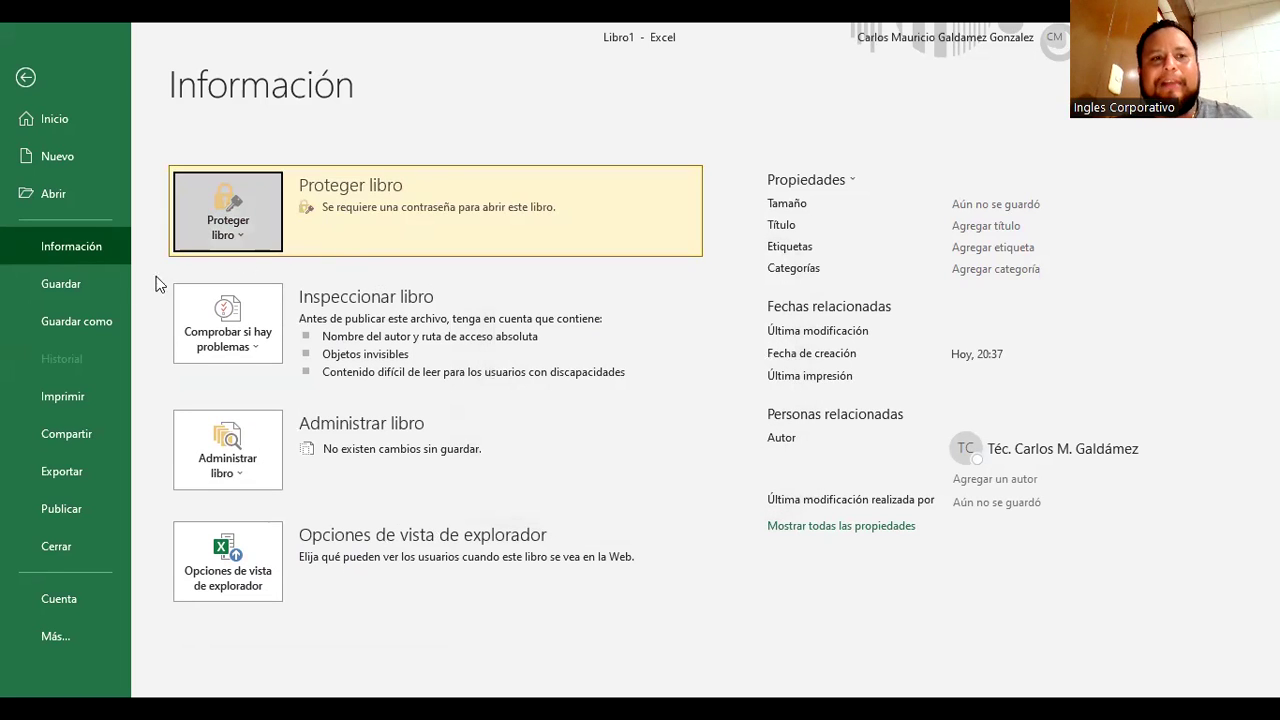
pyautogui.click(26, 79)
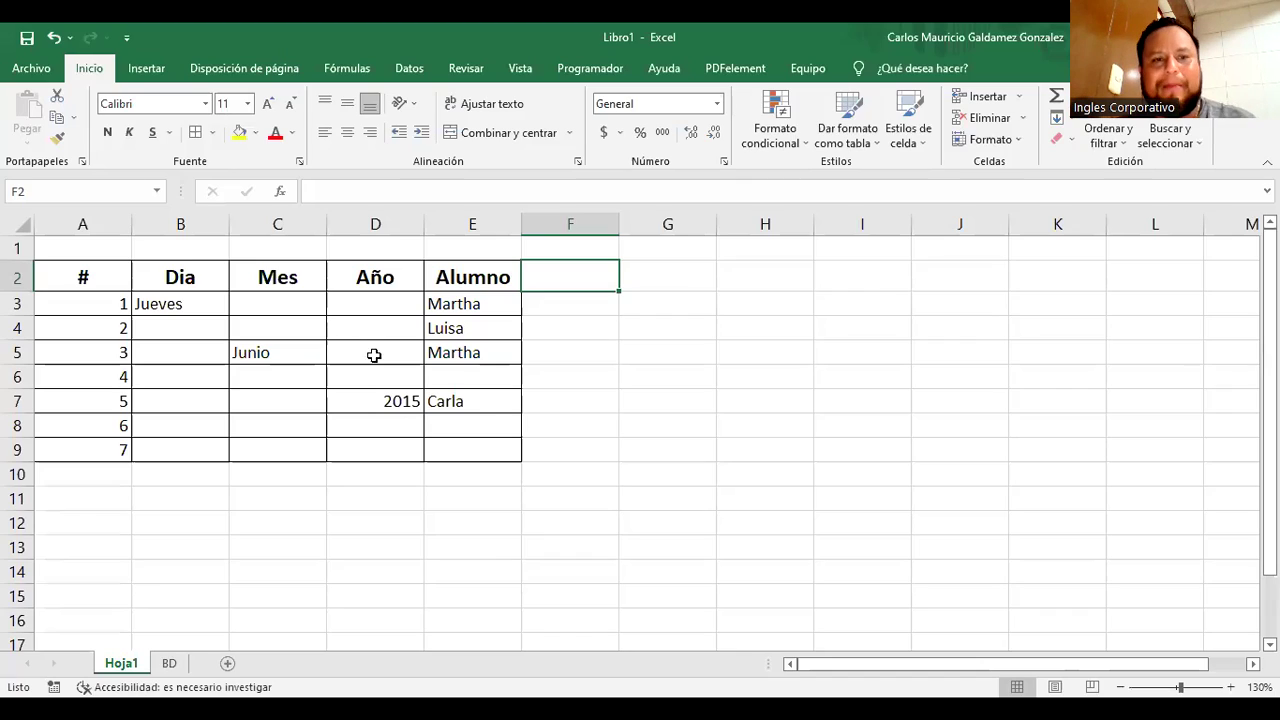
pyautogui.hotkey('ctrl', 's')
# Save the workbook as LibroconProteccion via Examinar in Documentos
pyautogui.click(500, 477)
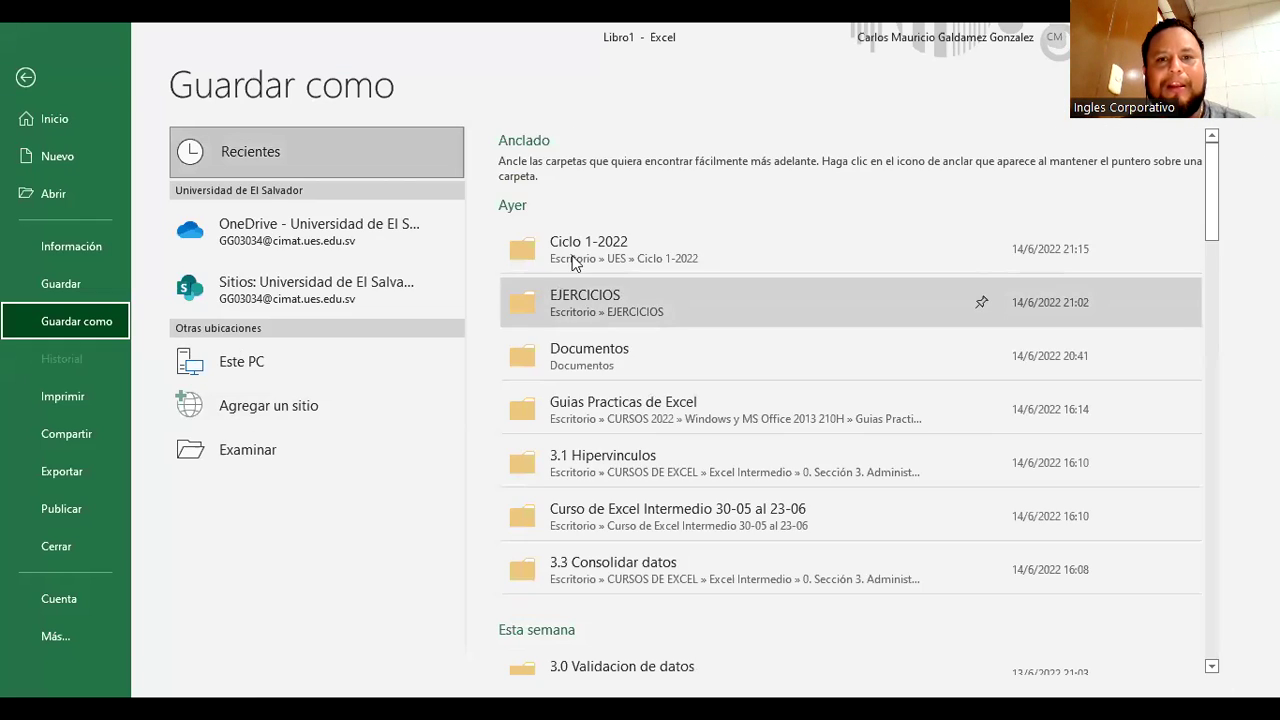
pyautogui.click(238, 462)
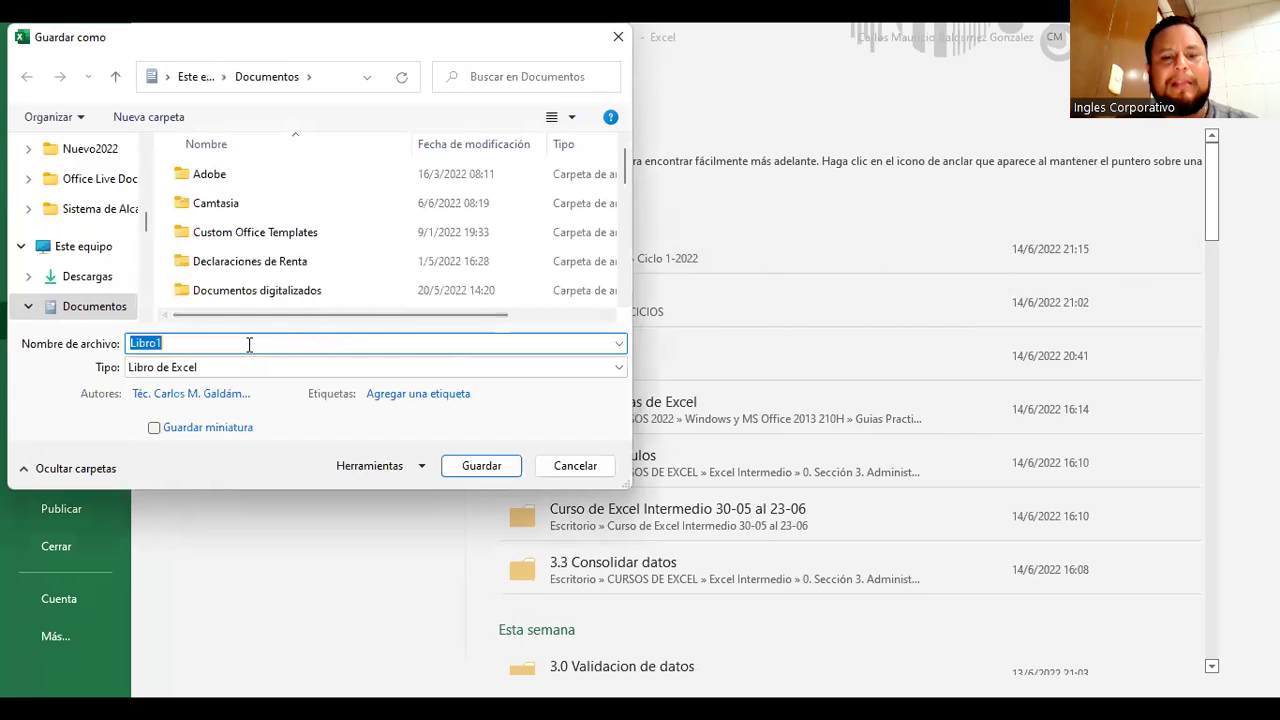
pyautogui.write('LibroconProteccion')
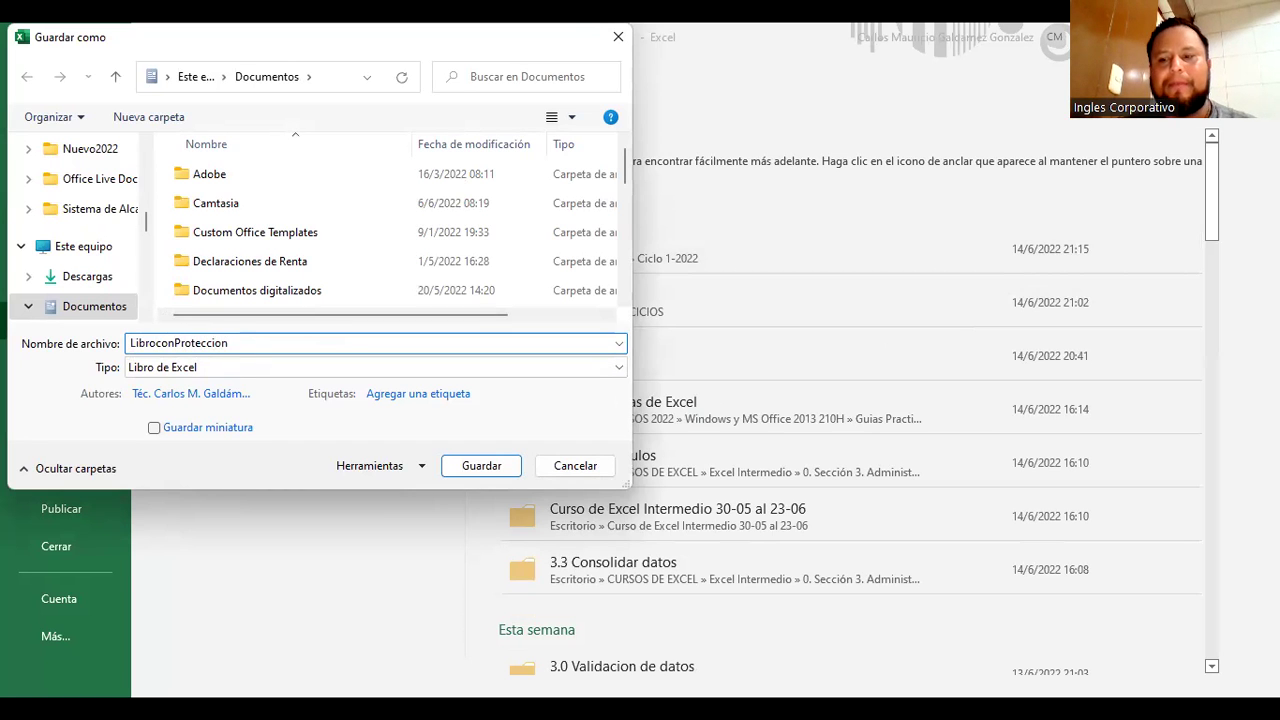
pyautogui.press('Return')
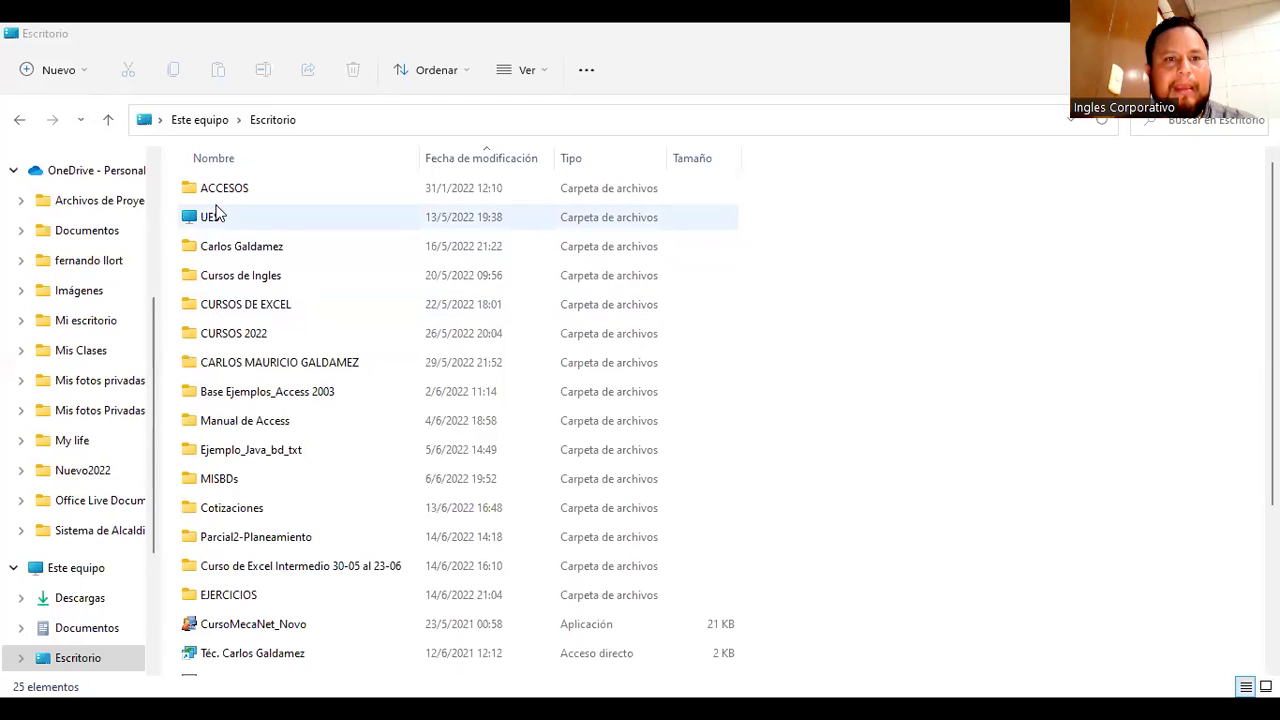
# Browse the Escritorio folder, then use Windows search to bring Excel back up
pyautogui.scroll(-3, 330, 545)
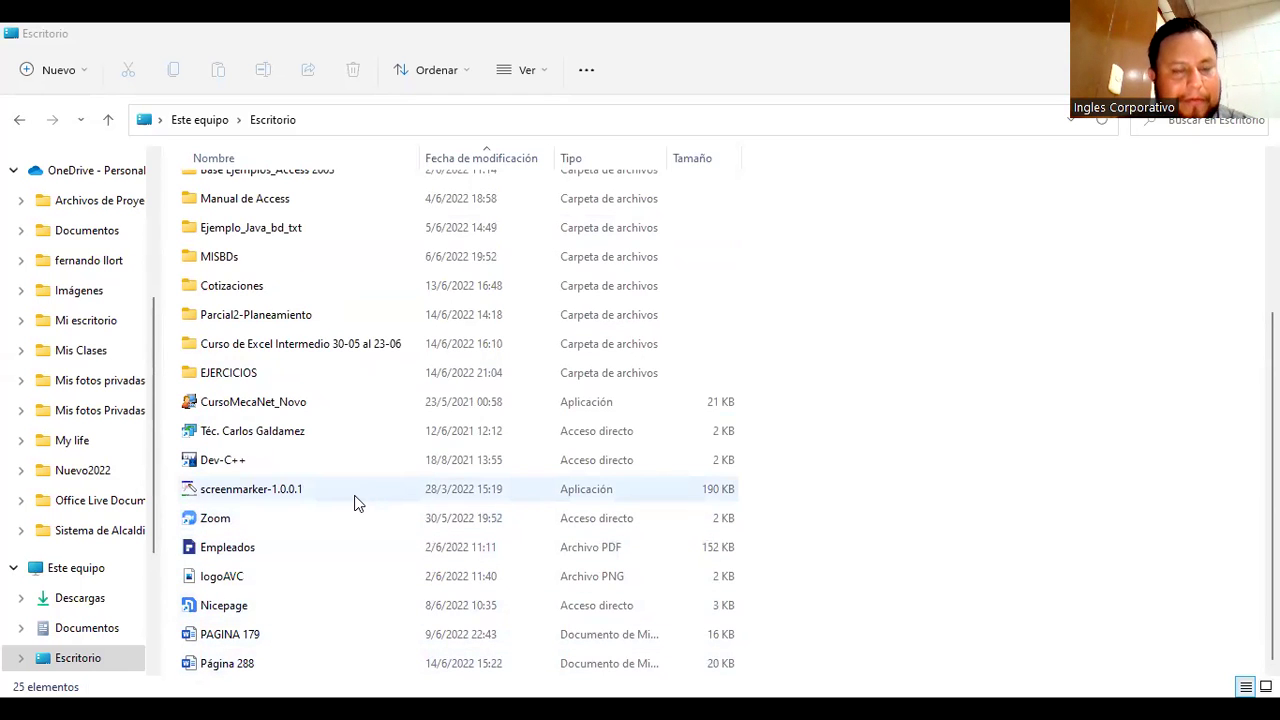
pyautogui.scroll(3, 455, 496)
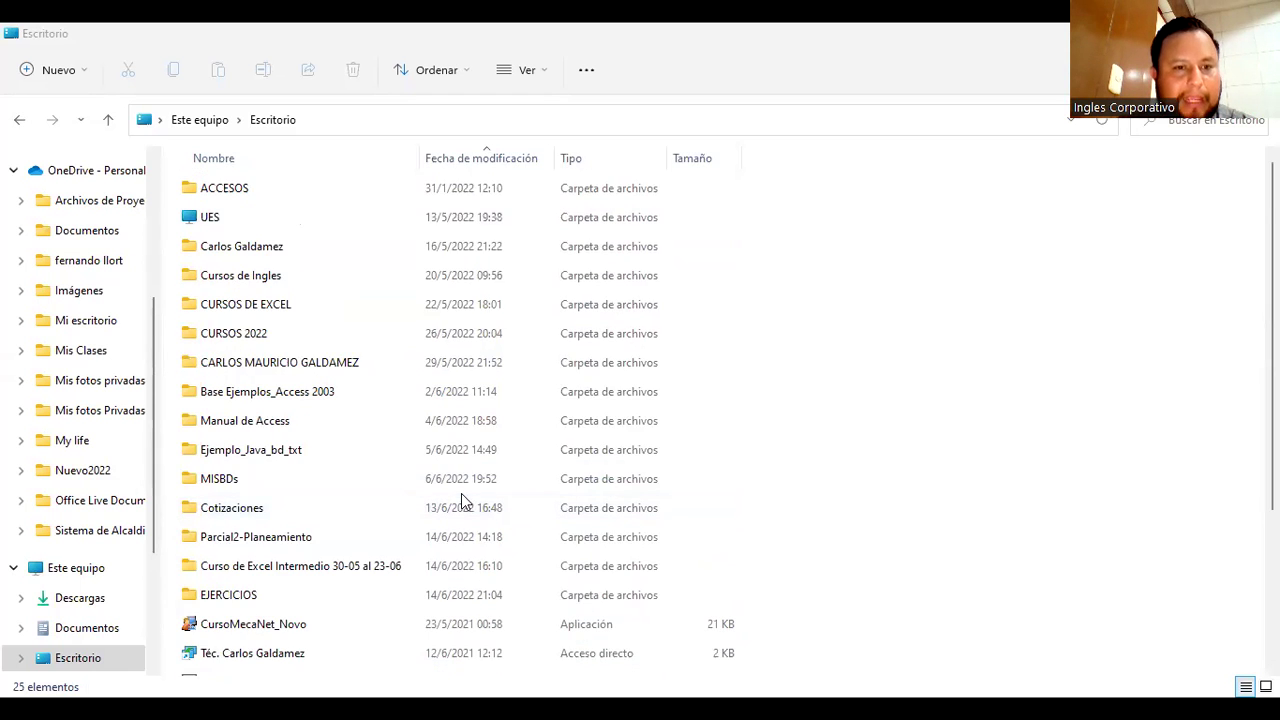
pyautogui.scroll(-3, 461, 493)
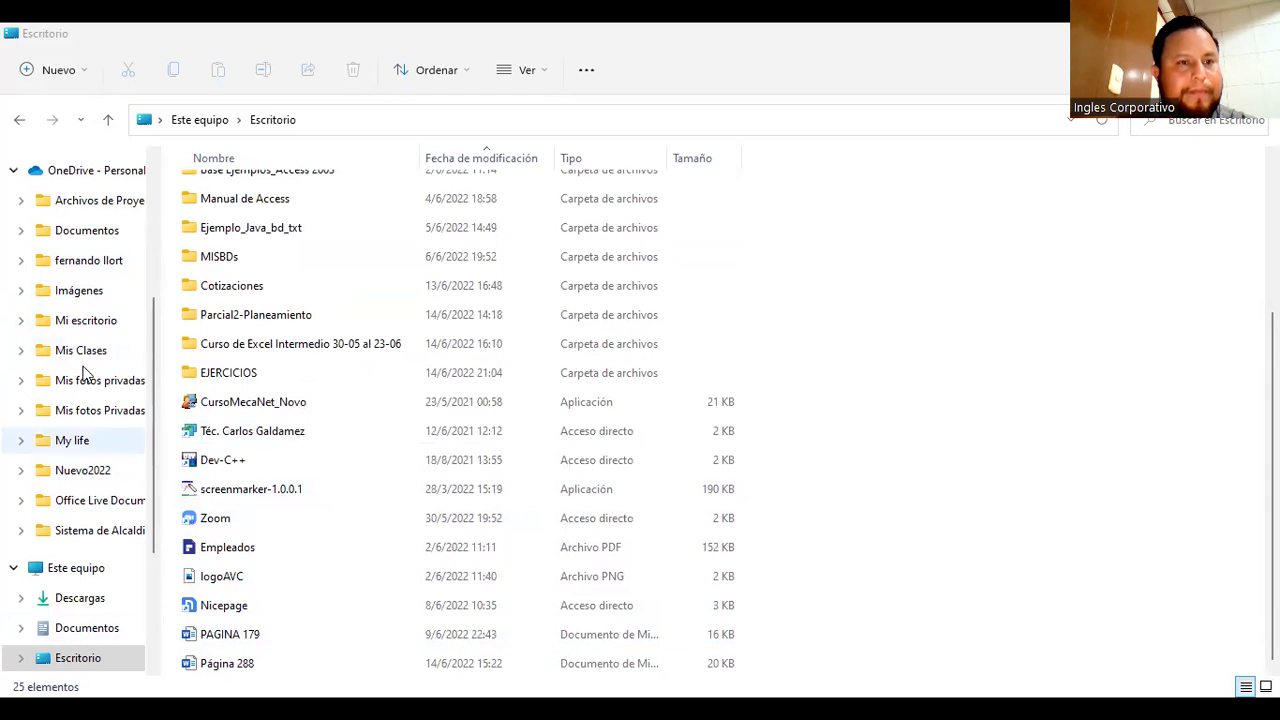
pyautogui.scroll(3, 91, 200)
pyautogui.click(91, 200)
pyautogui.scroll(-3, 440, 410)
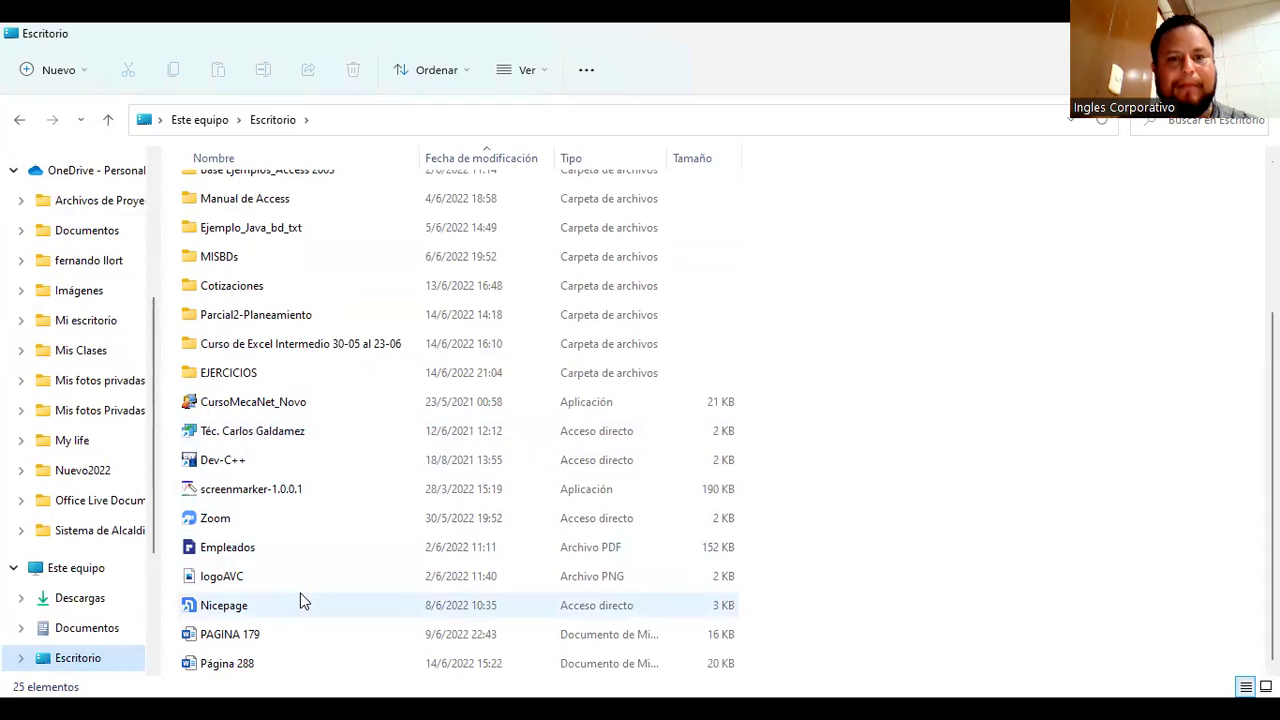
pyautogui.press('super')
pyautogui.press('Escape')
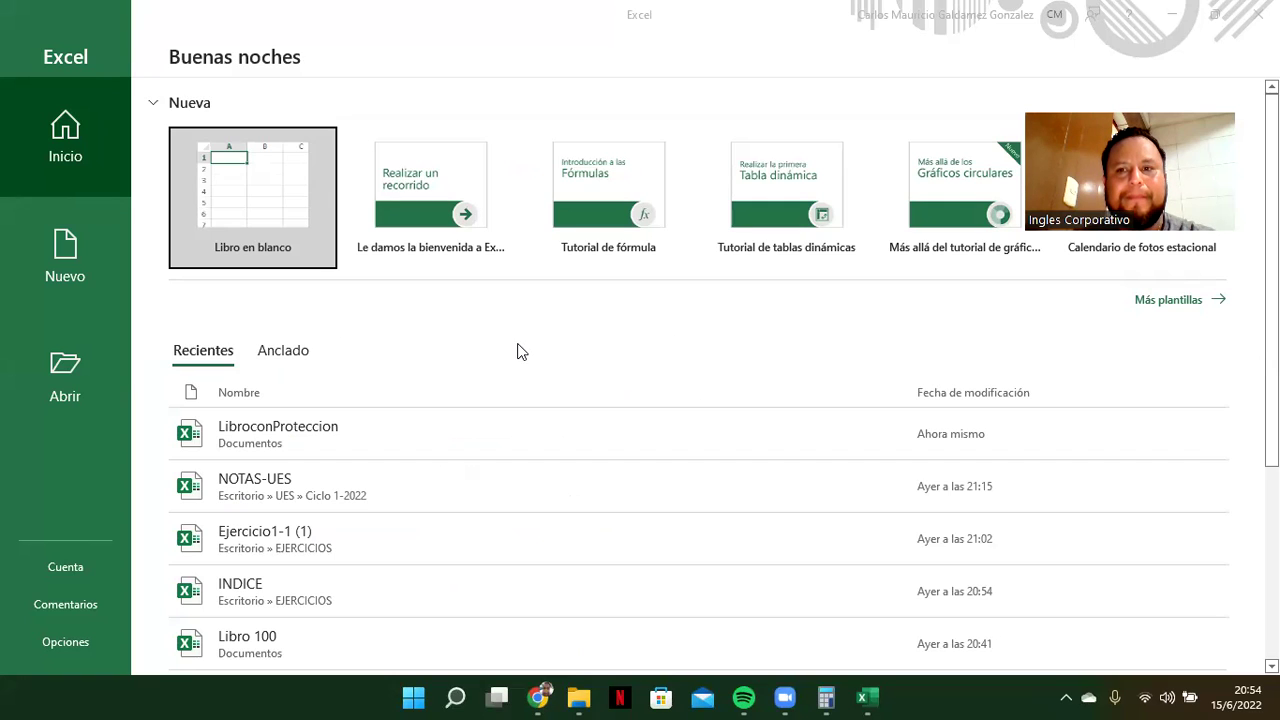
# Open LibroconProteccion from Recientes, entering its open password
pyautogui.click(270, 444)
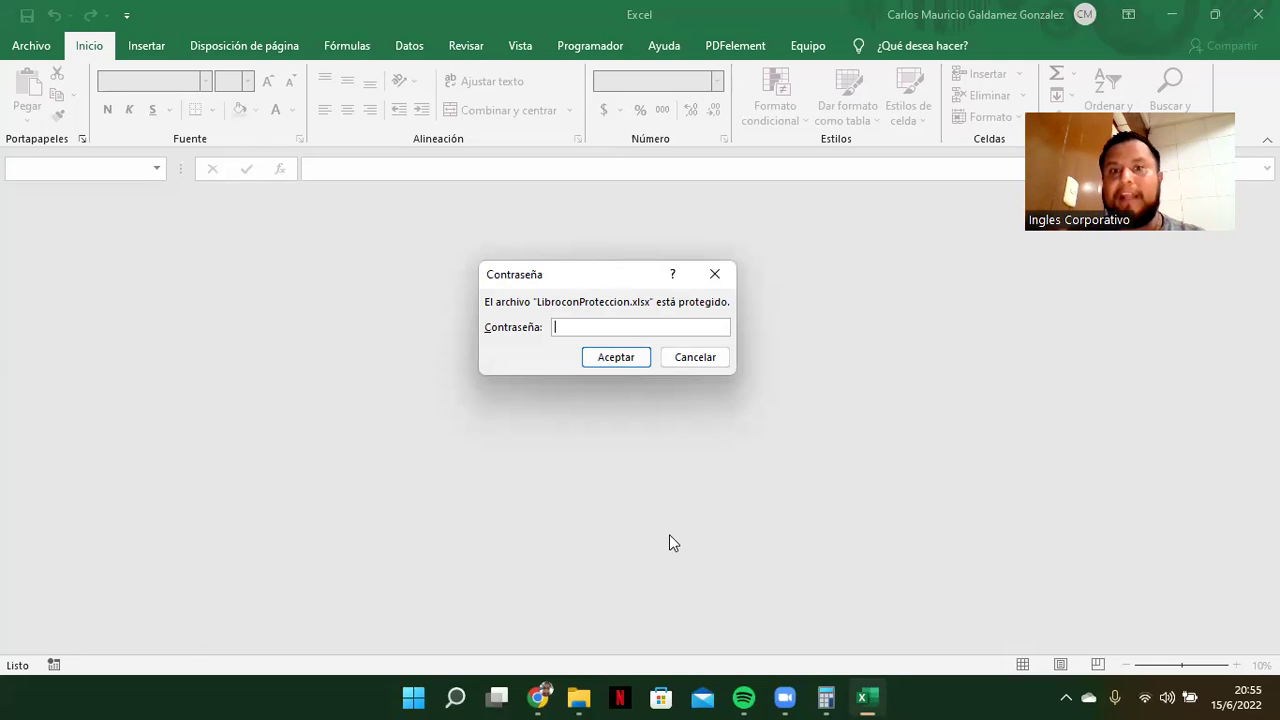
pyautogui.write('******')
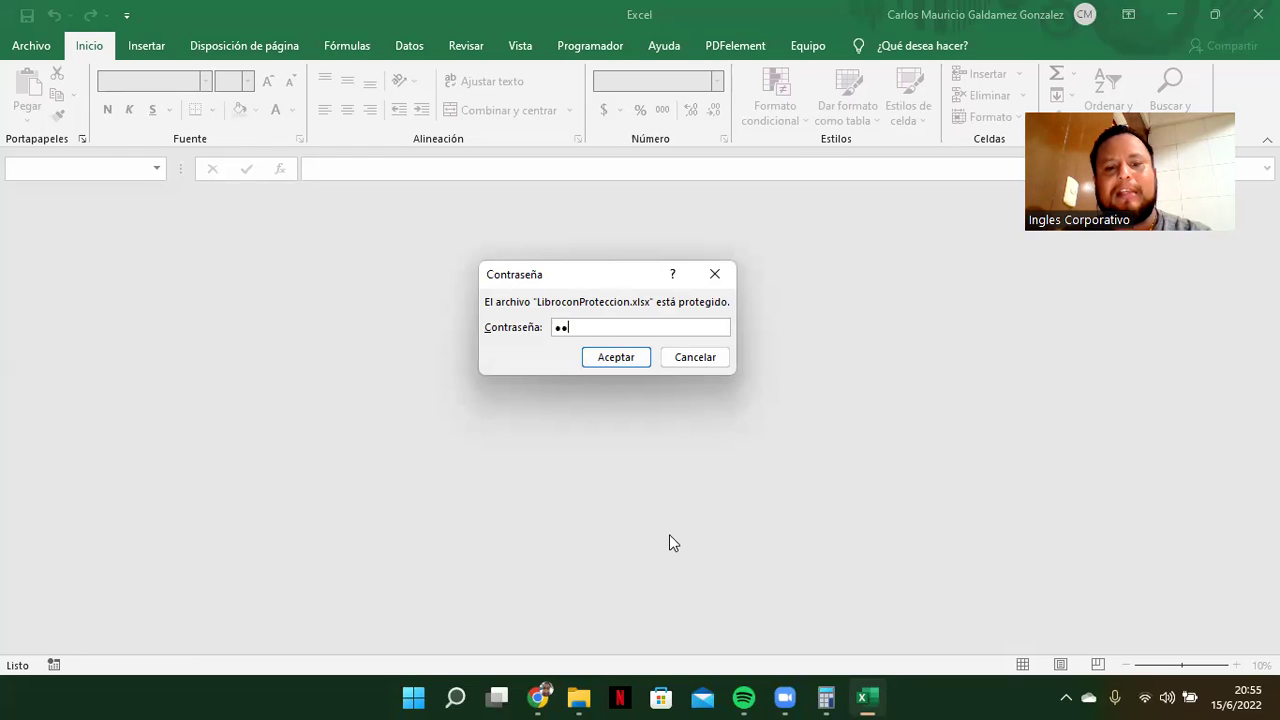
pyautogui.click(614, 360)
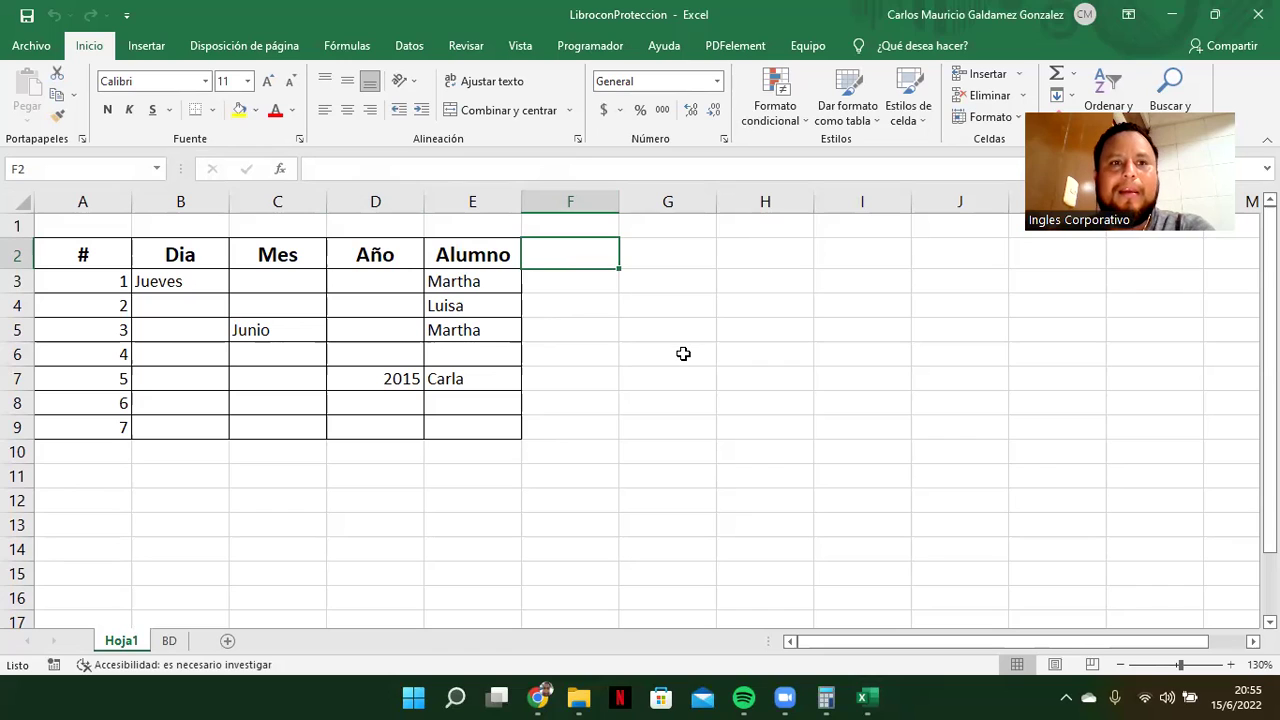
# Clear the password under Proteger libro > Cifrar con contraseña and return to Hoja1
pyautogui.click(31, 47)
pyautogui.click(68, 228)
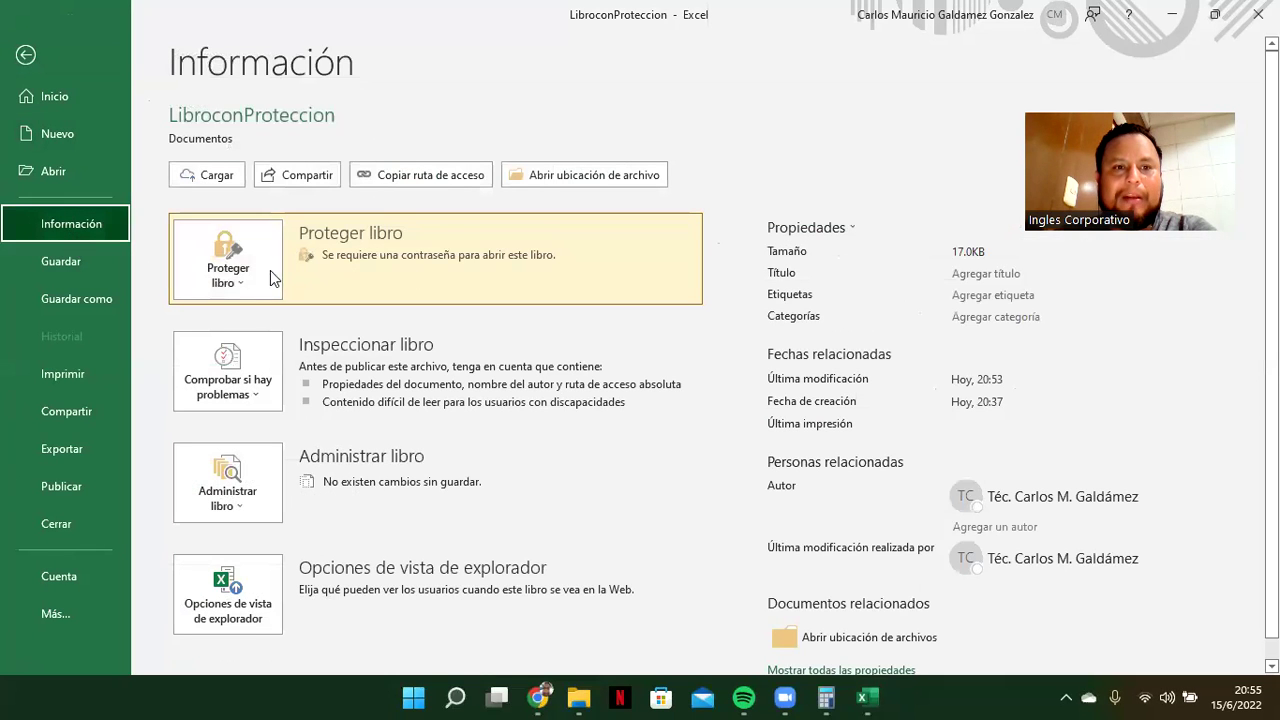
pyautogui.click(242, 285)
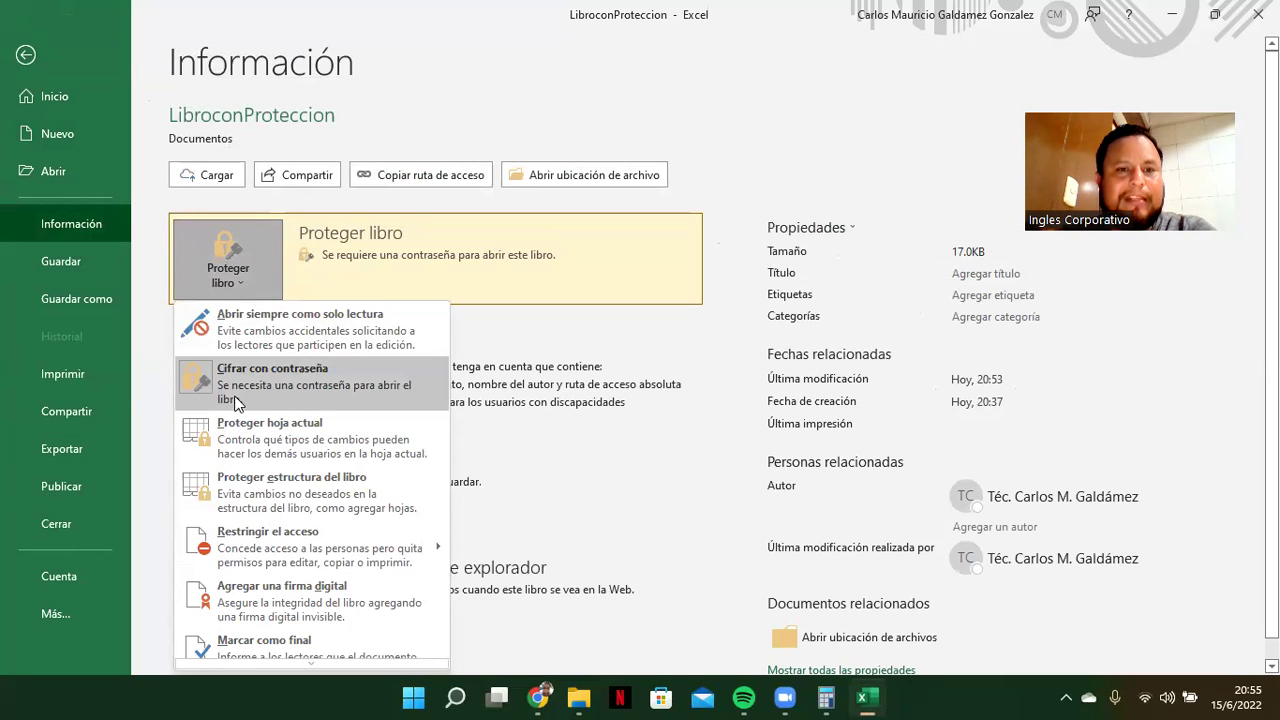
pyautogui.click(326, 382)
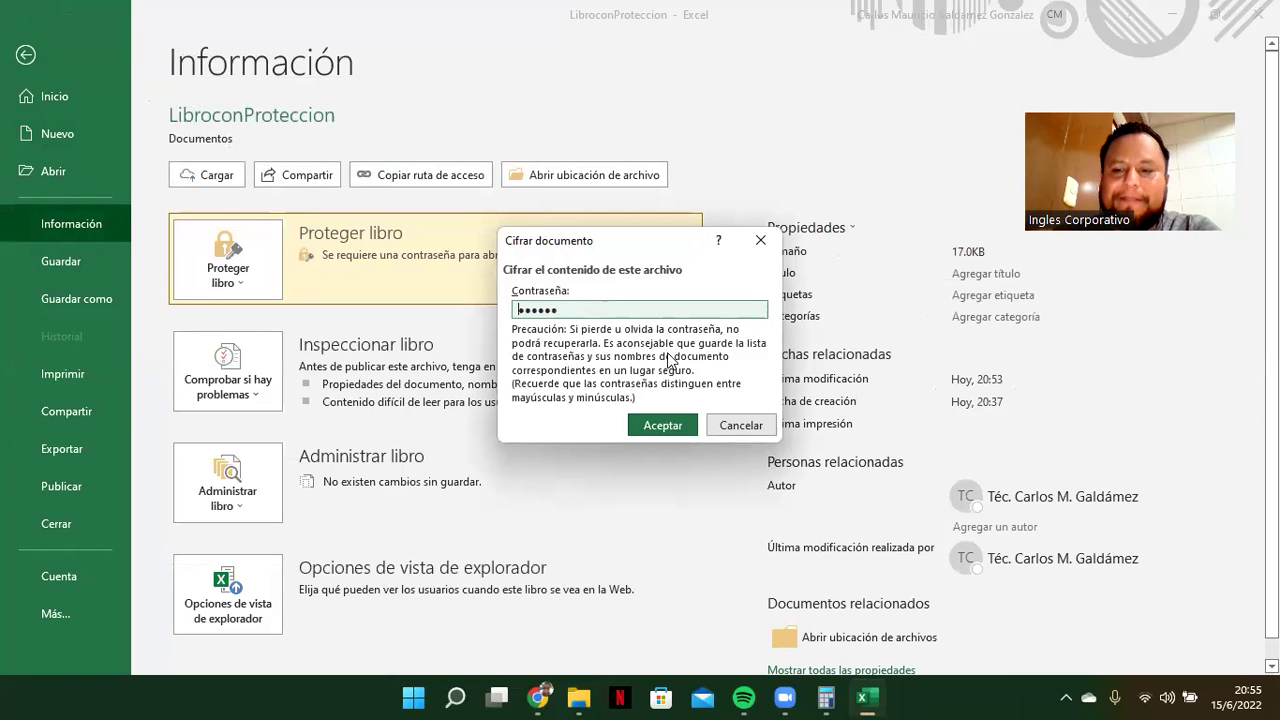
pyautogui.press('Delete')
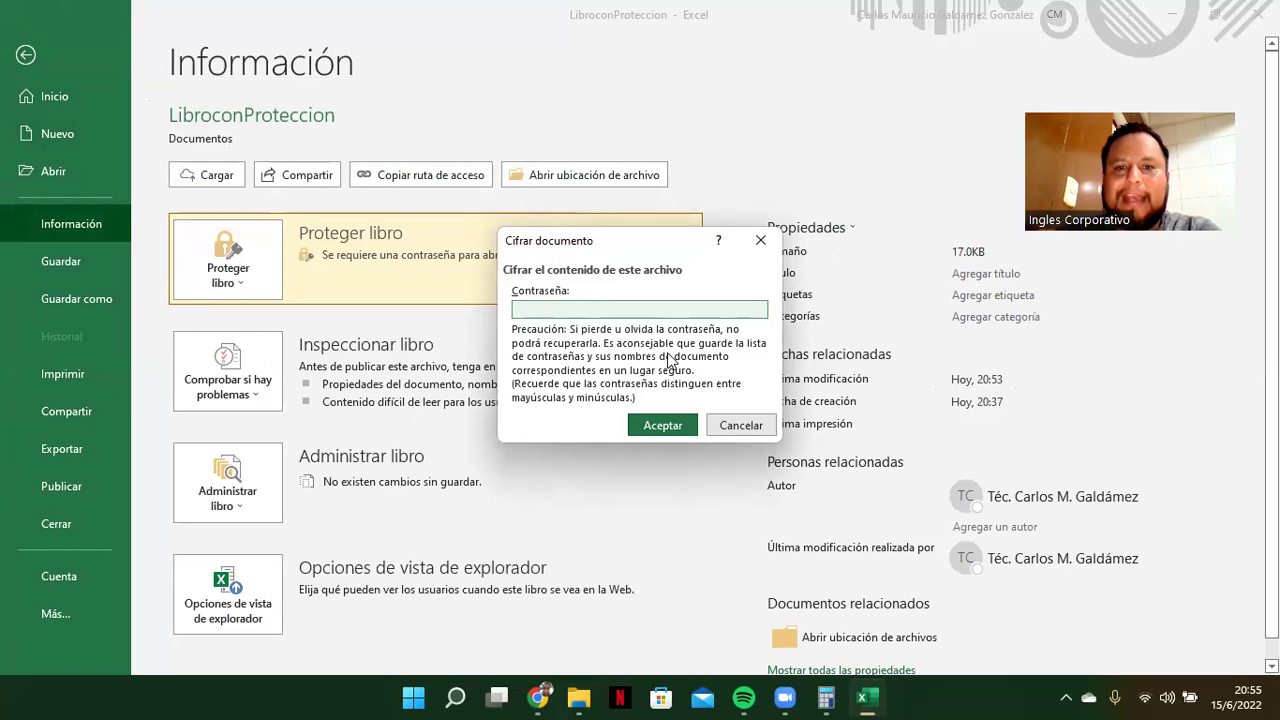
pyautogui.click(662, 425)
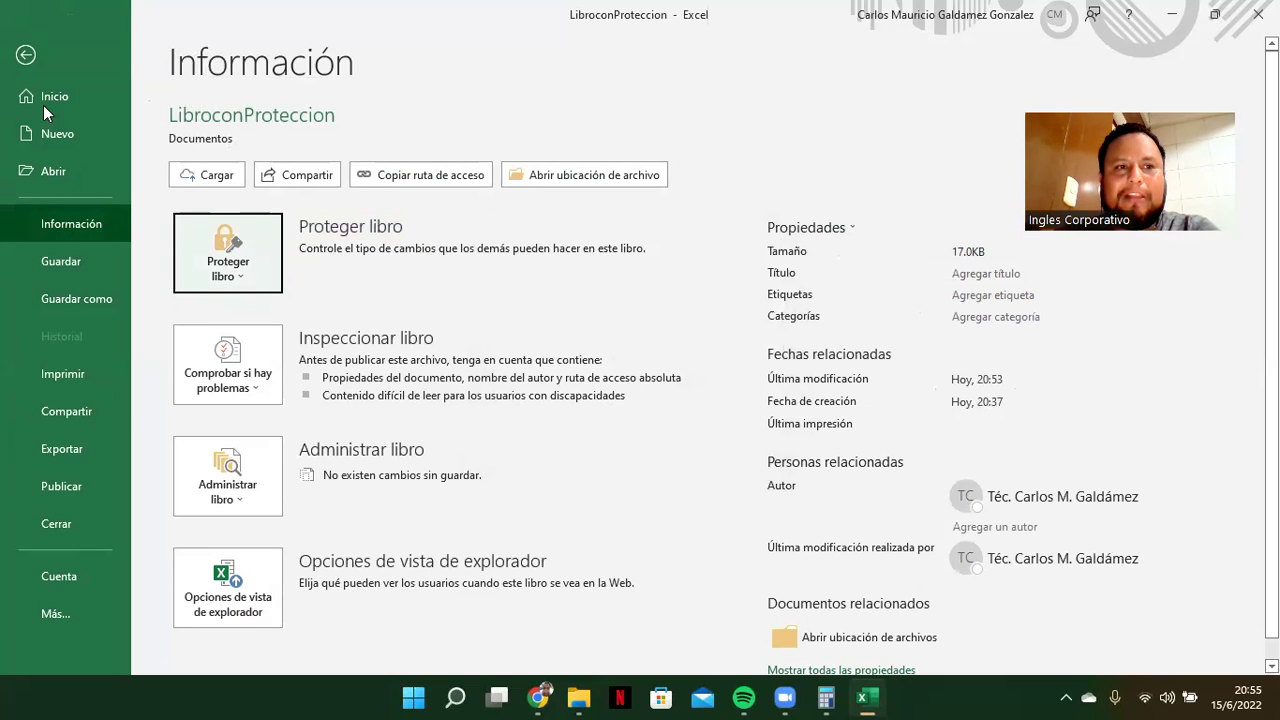
pyautogui.click(25, 57)
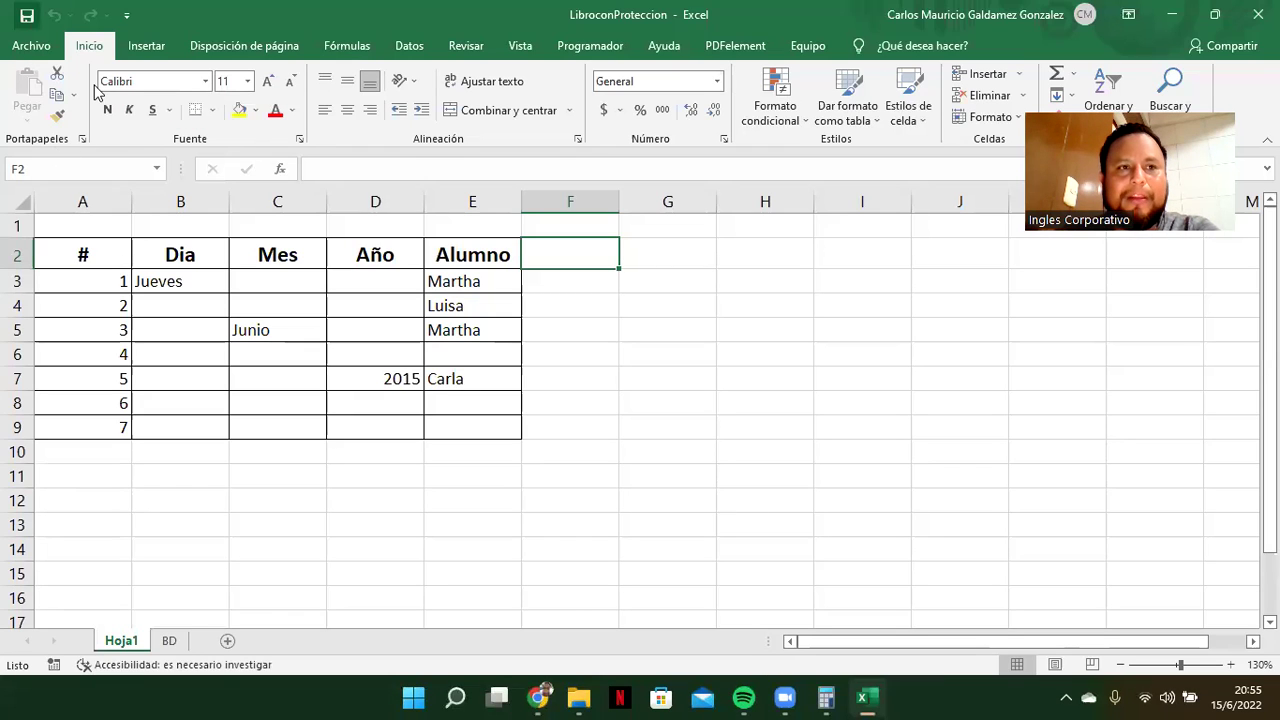
# Close Excel, relaunch it from Windows search, and open LibroconProteccion from Recientes
pyautogui.hotkey('alt', 'F4')
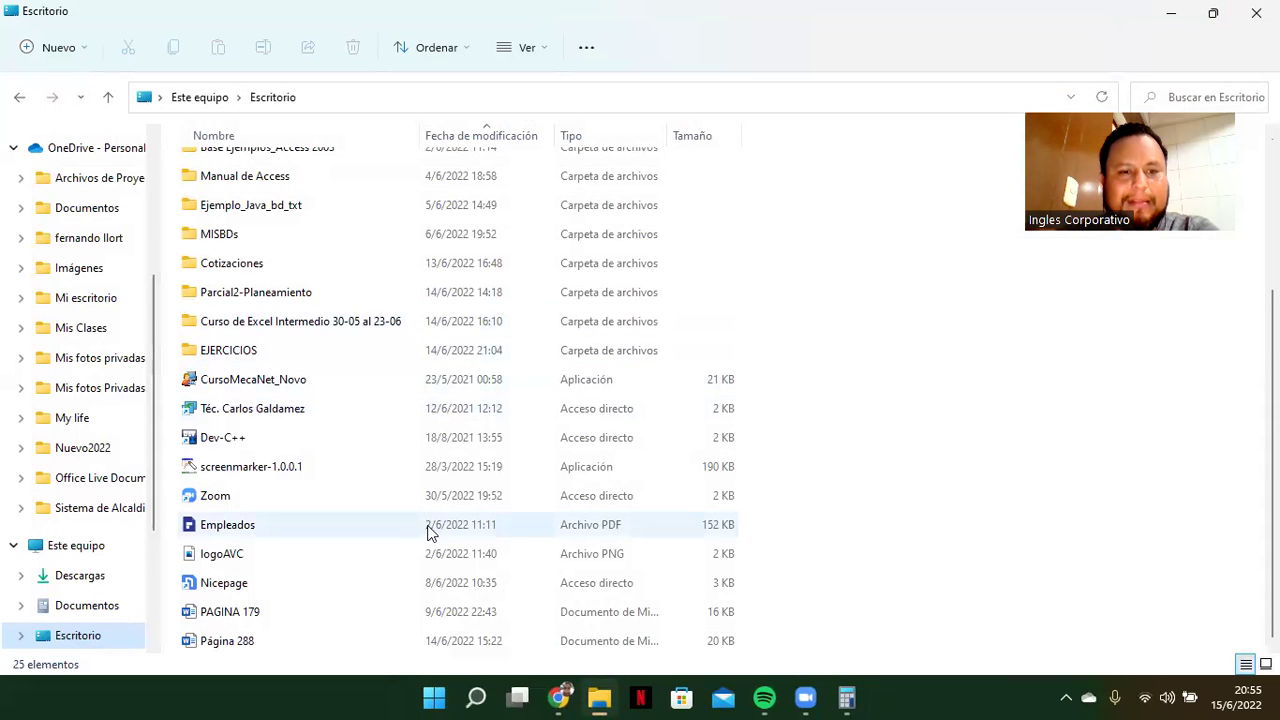
pyautogui.press('super')
pyautogui.write('exce')
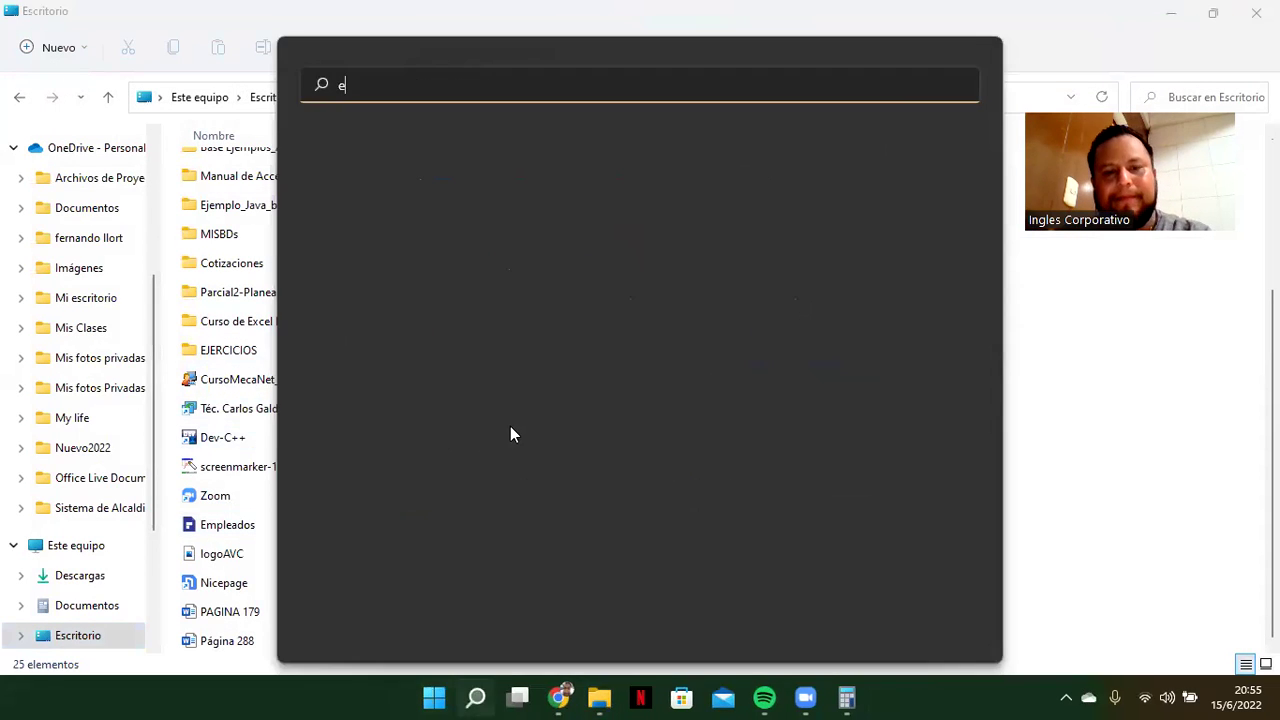
pyautogui.click(420, 232)
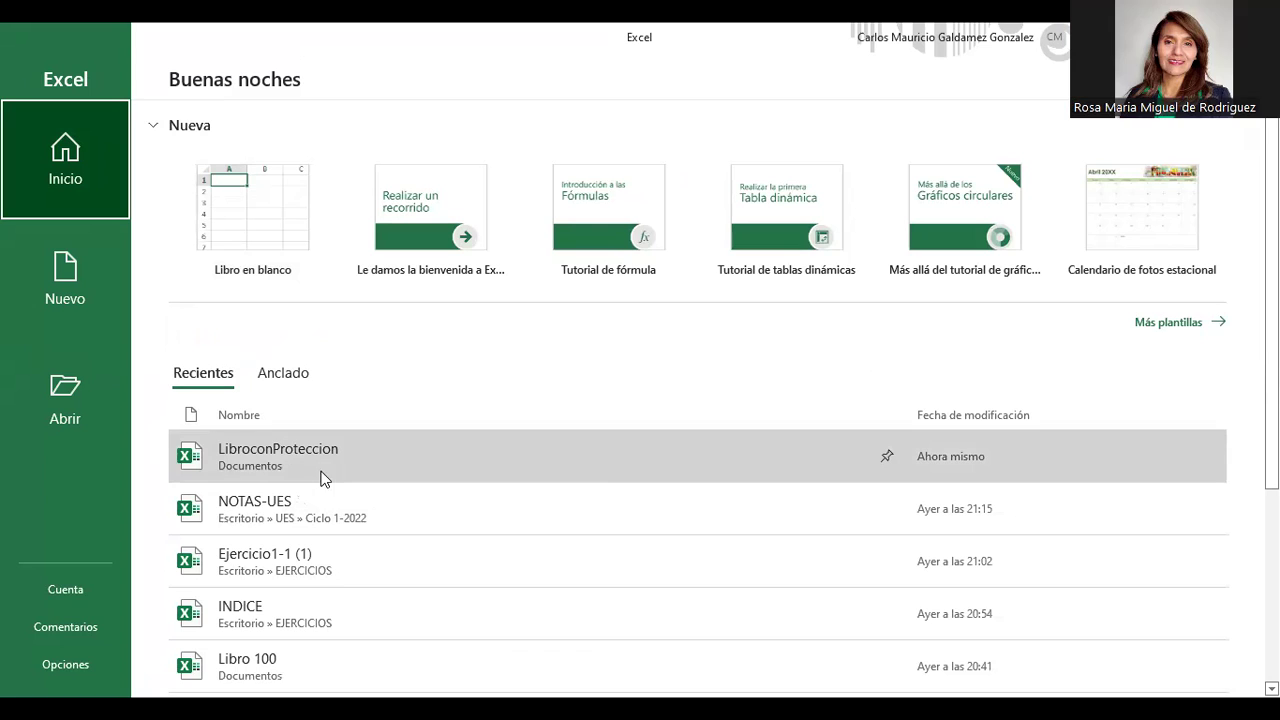
pyautogui.click(268, 463)
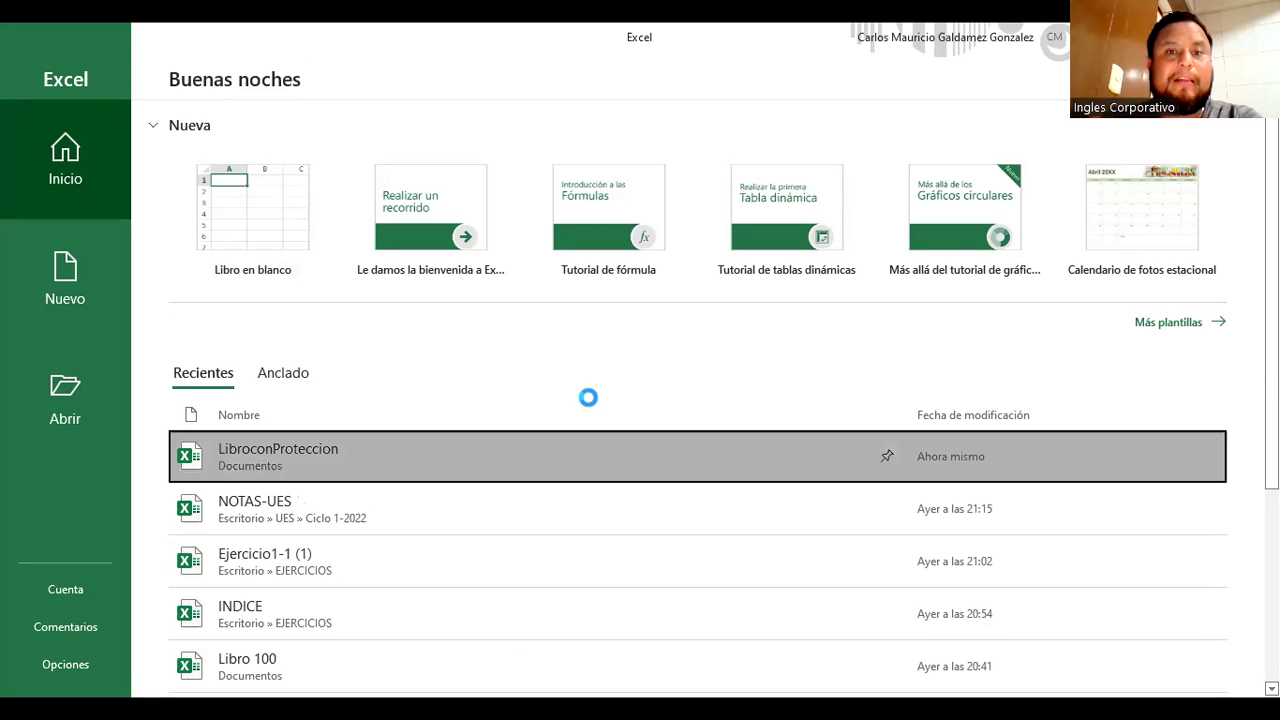